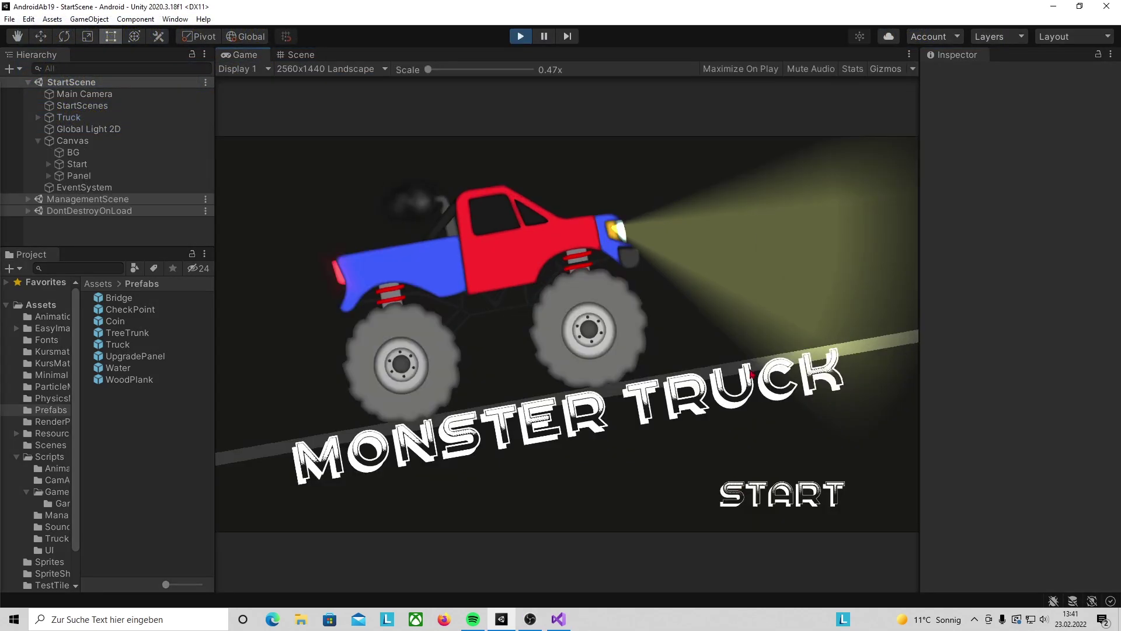
Step: Start the game, view the Garage's Wheels, Motor and Special upgrades, then go to Routes
left_click(777, 492)
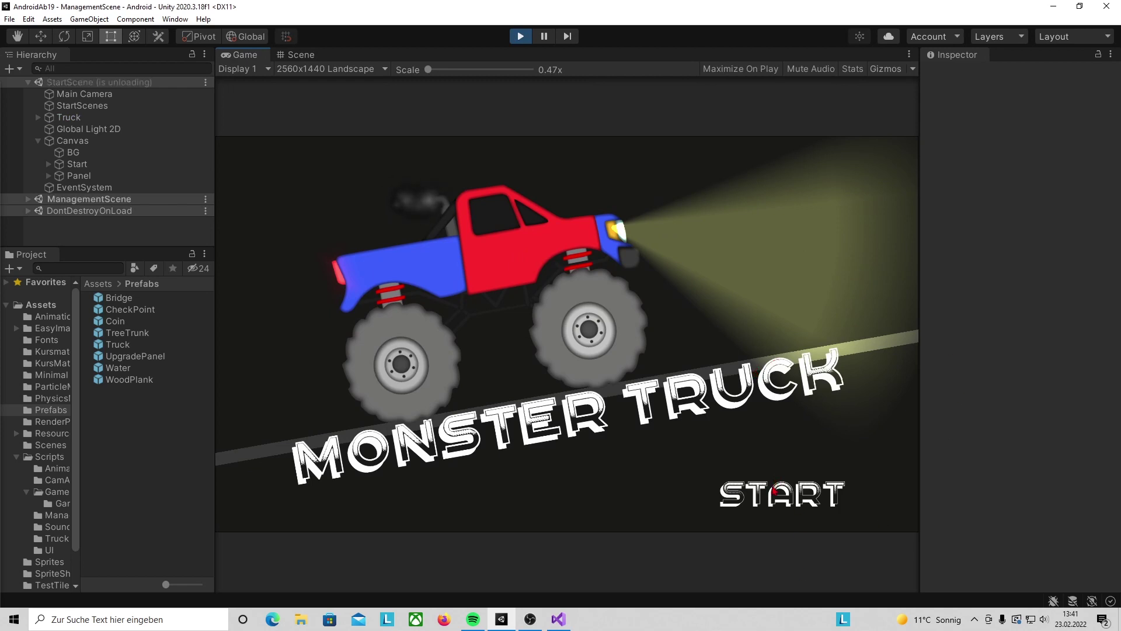
left_click(580, 185)
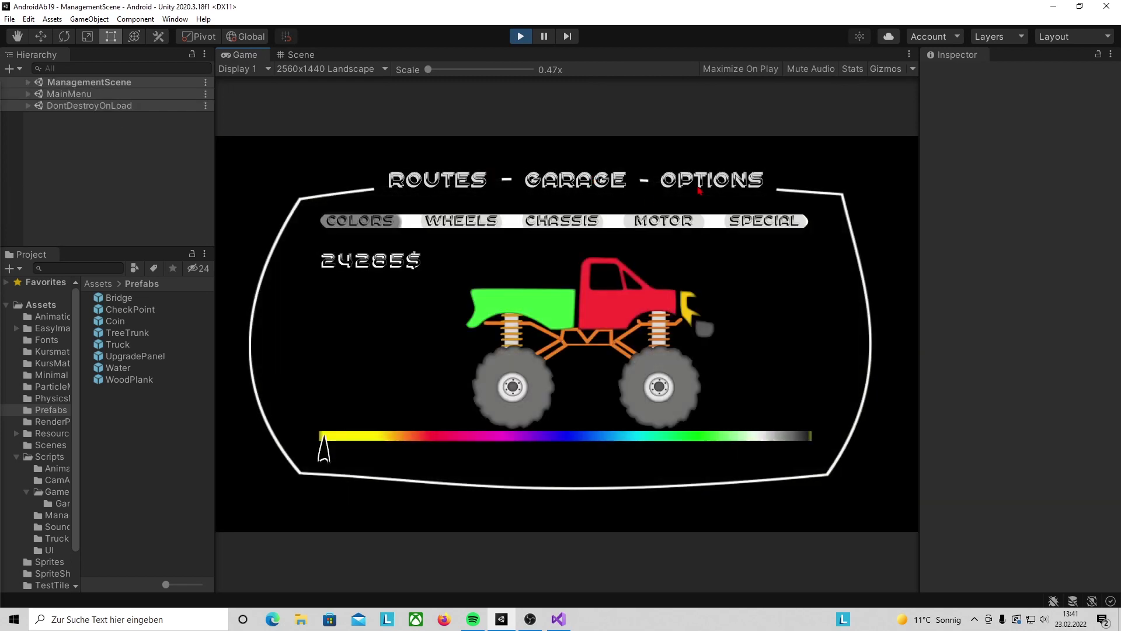
left_click(461, 223)
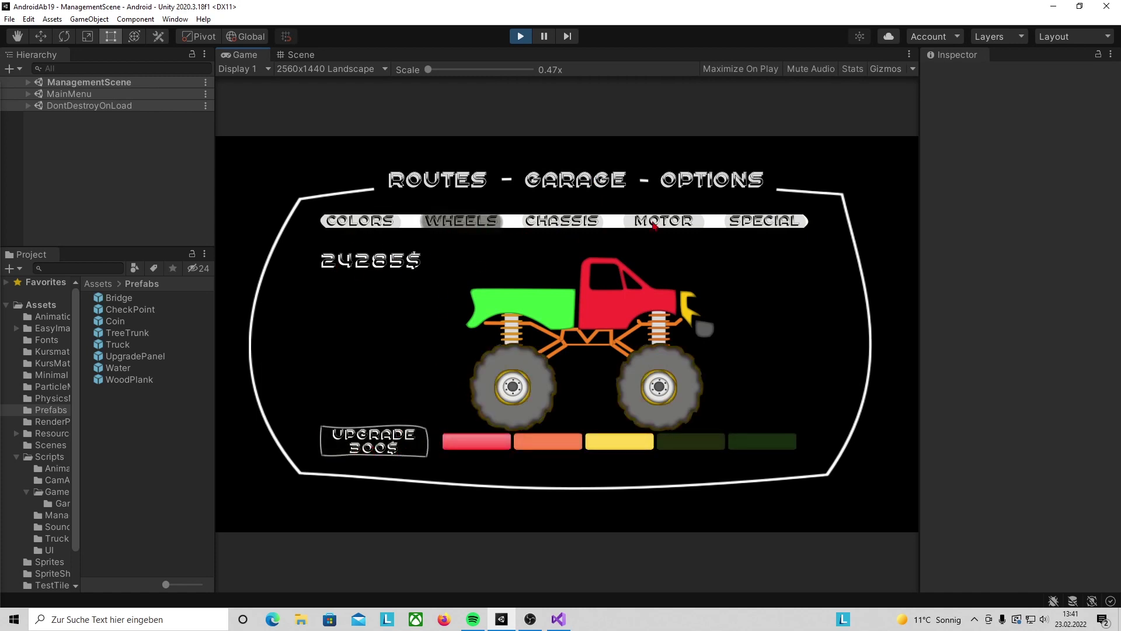
left_click(655, 223)
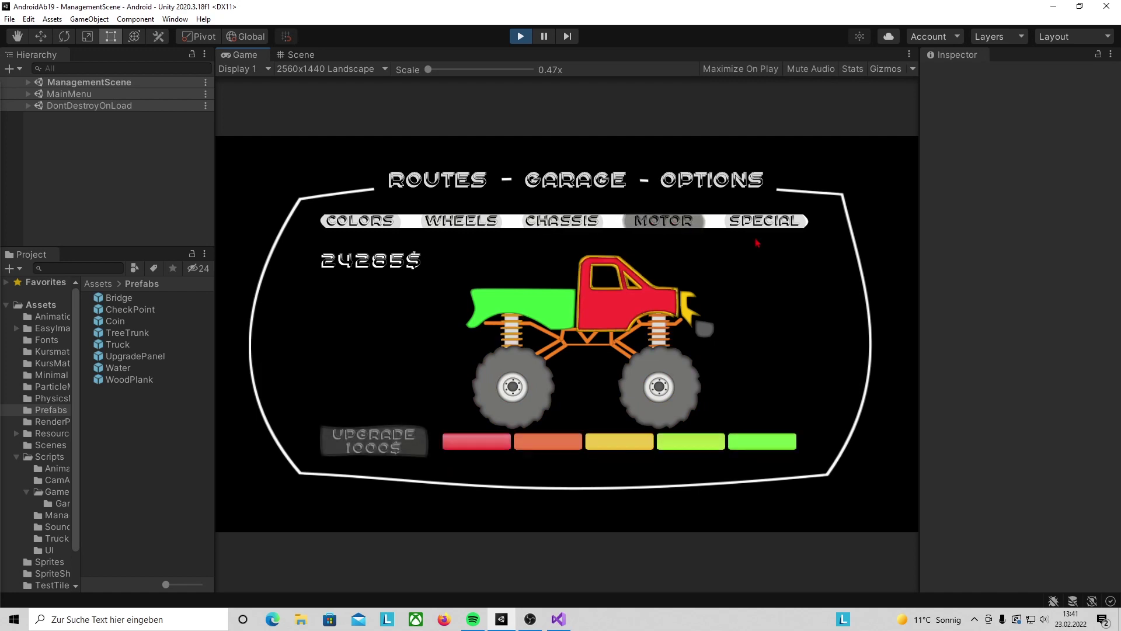
left_click(782, 221)
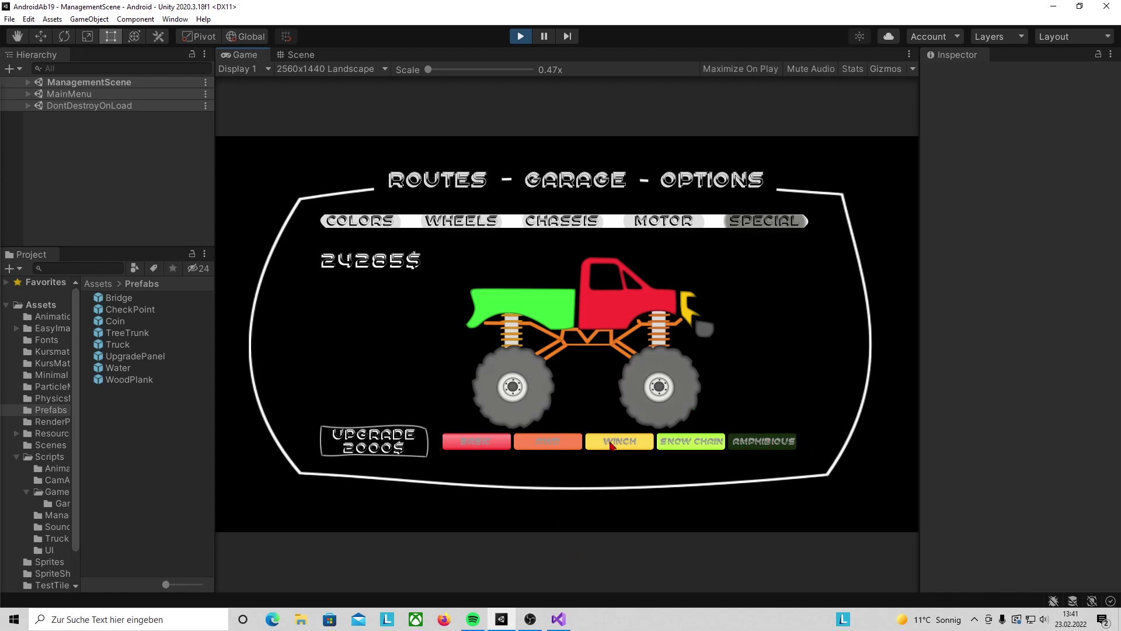
left_click(449, 179)
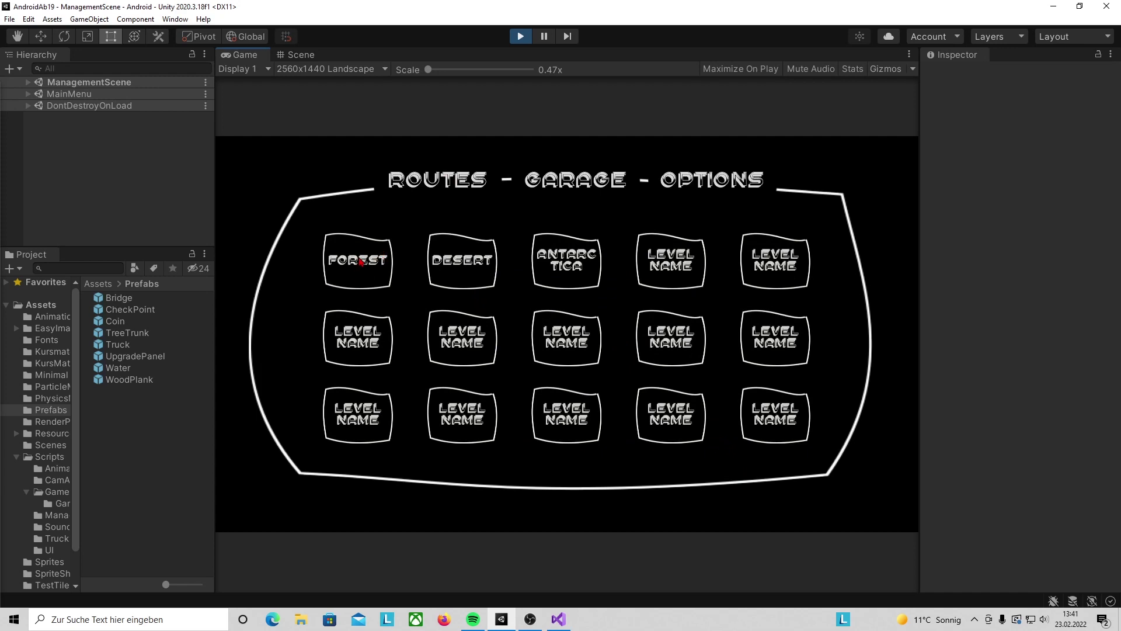
Step: Play the Forest level, driving the truck across the bridge, then stop Play mode
left_click(361, 262)
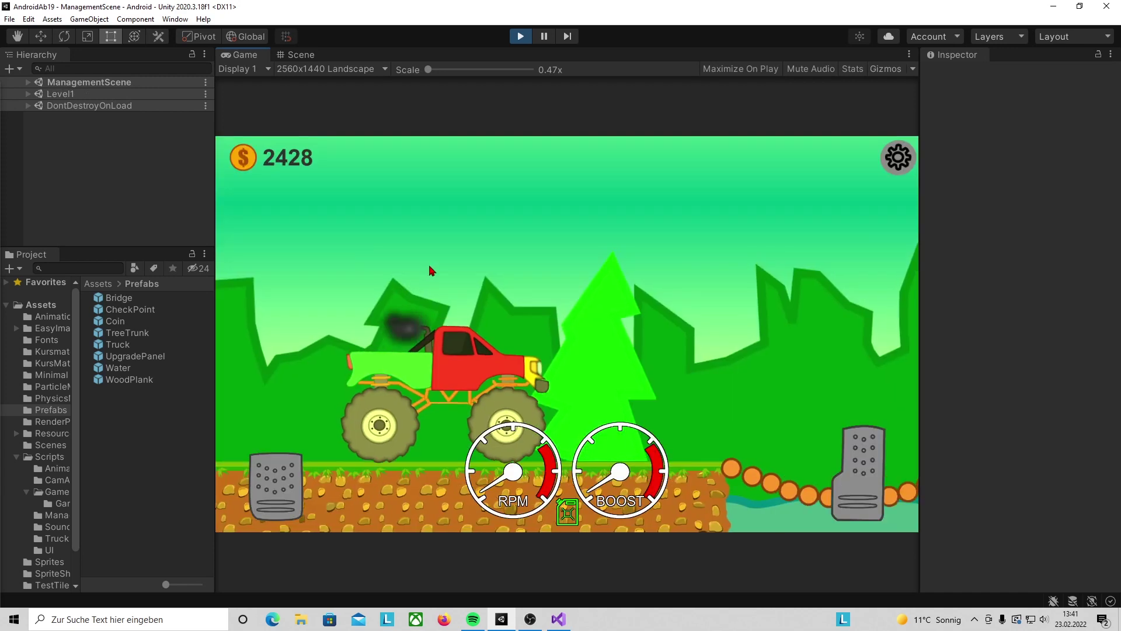
left_click(879, 487)
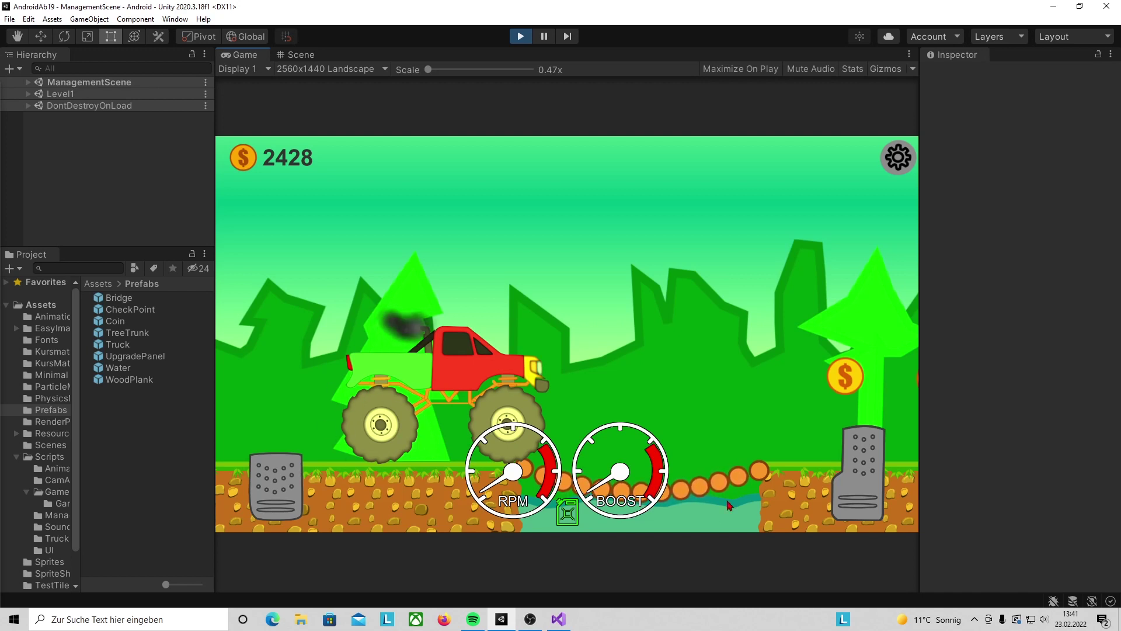
left_click(866, 473)
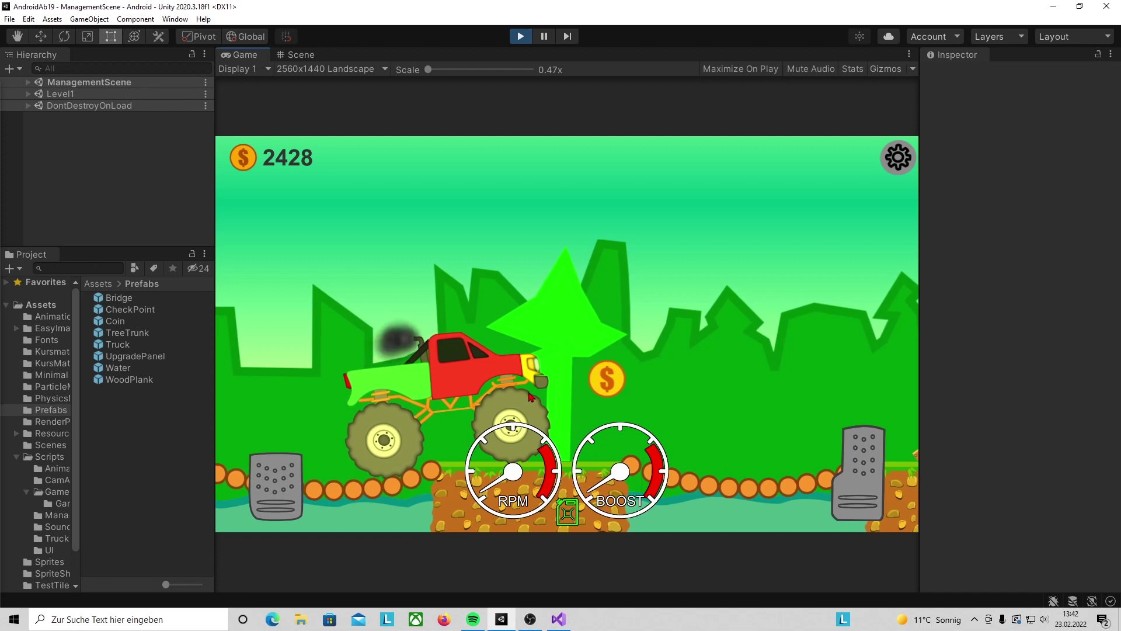
key("ctrl+p")
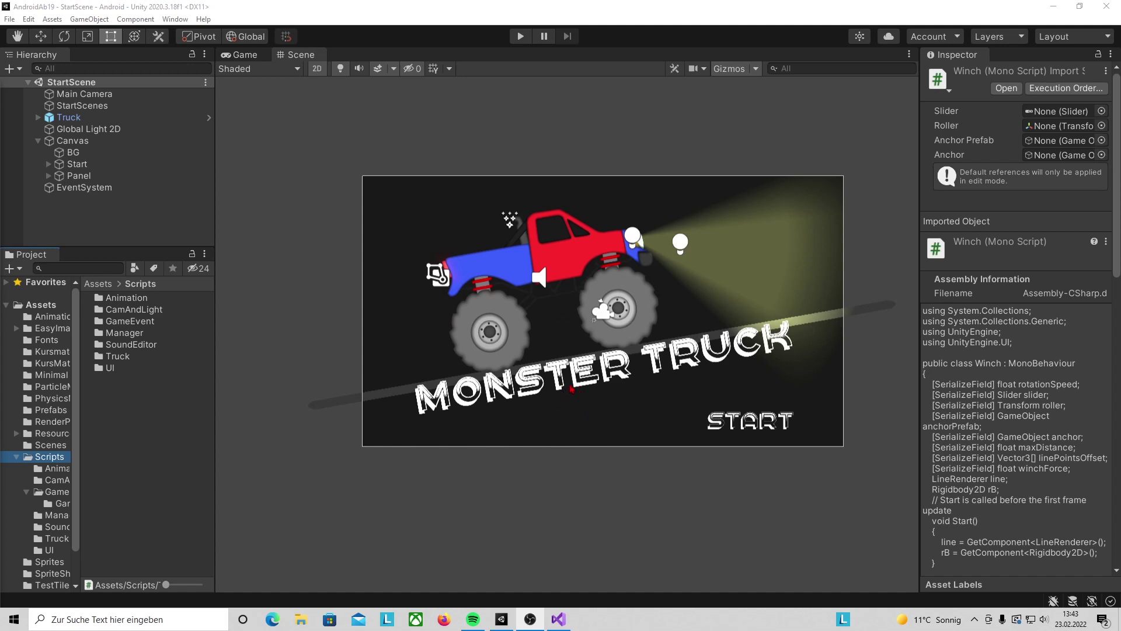
Step: Open the Truck prefab from Prefabs and frame its Canvas in the Scene view
left_click(50, 409)
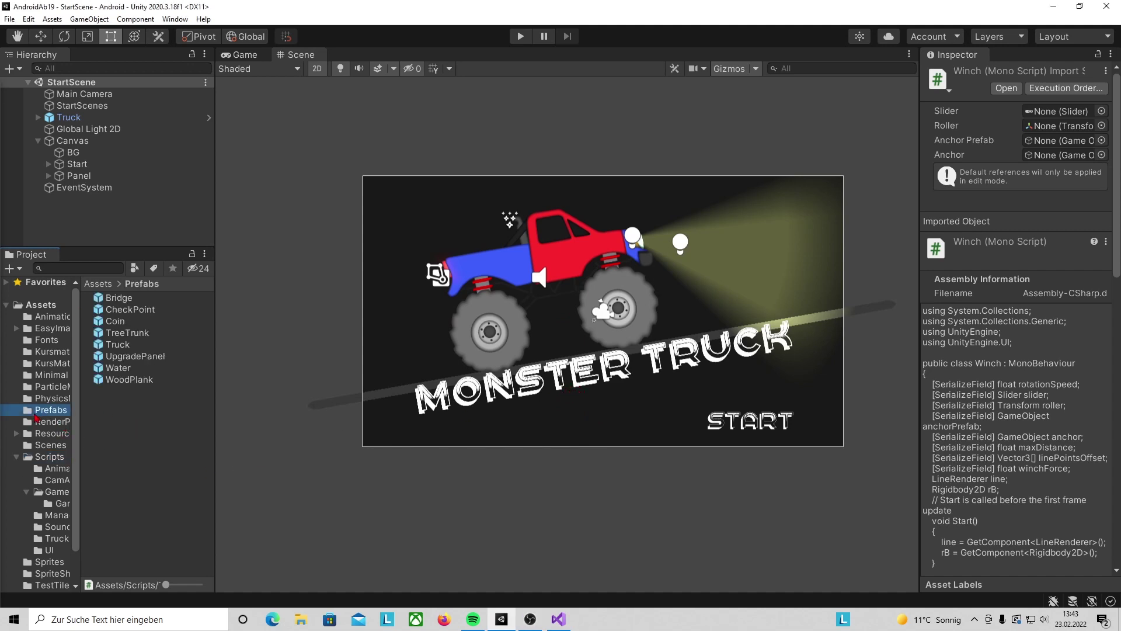
left_click(121, 345)
double_click(122, 345)
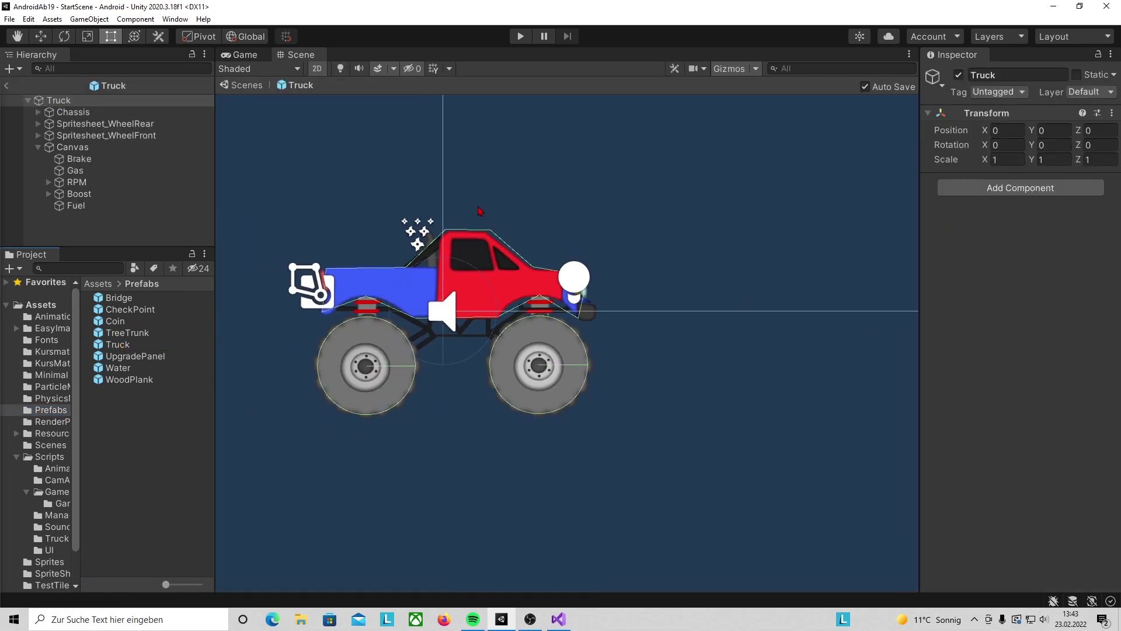
left_click(80, 116)
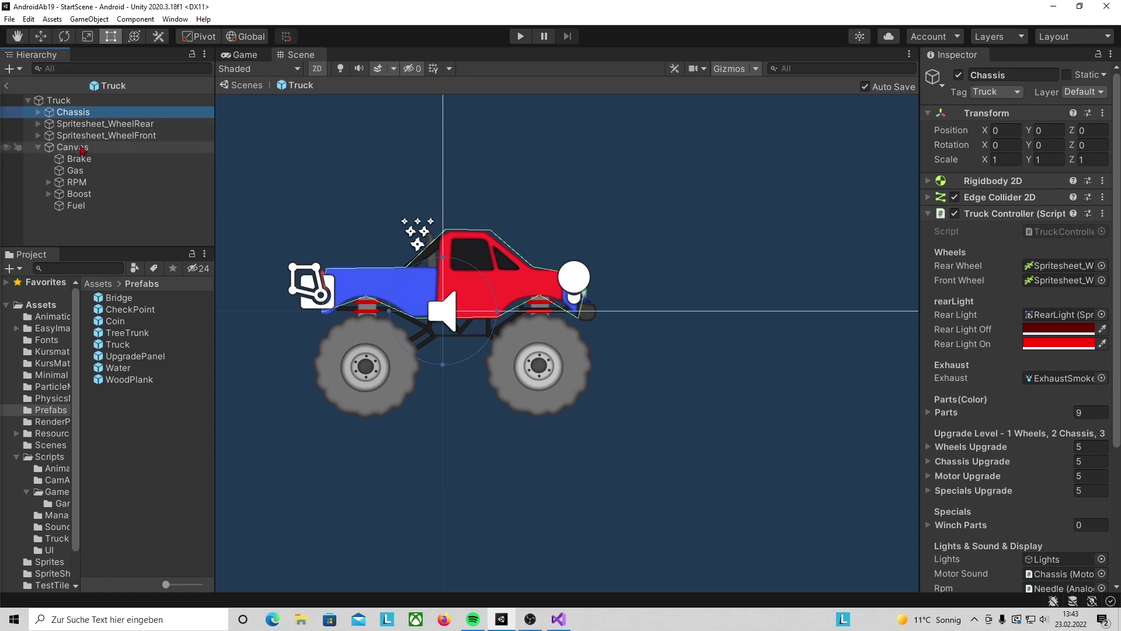
left_click(82, 149)
double_click(82, 149)
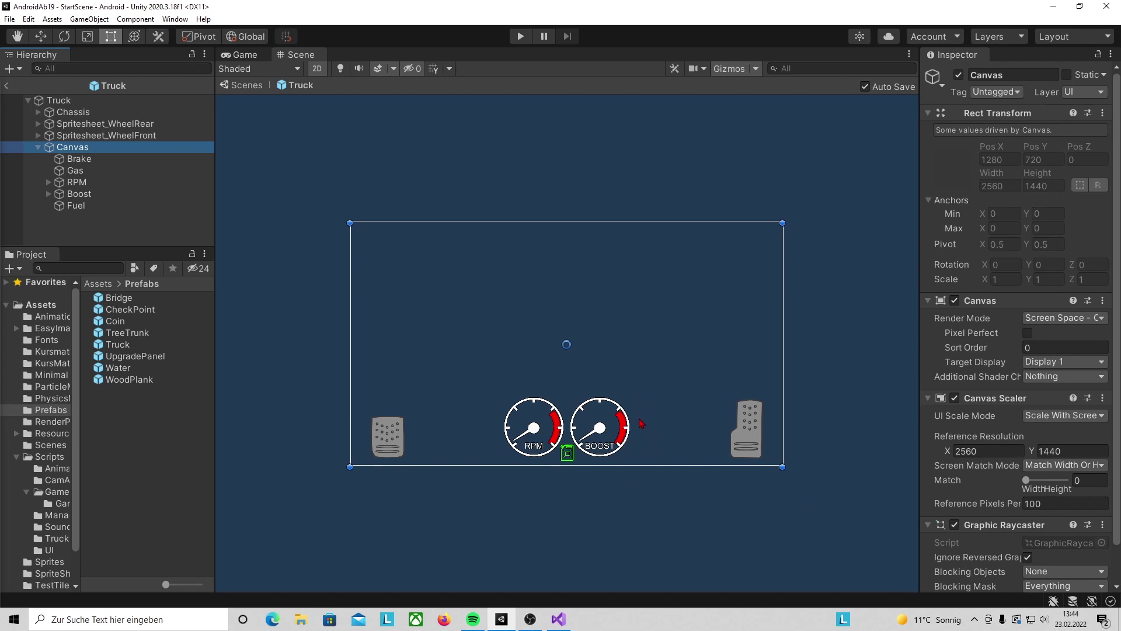
right_click(99, 148)
Step: Add a UI Slider under the Canvas with direction Bottom To Top
mouse_move(143, 390)
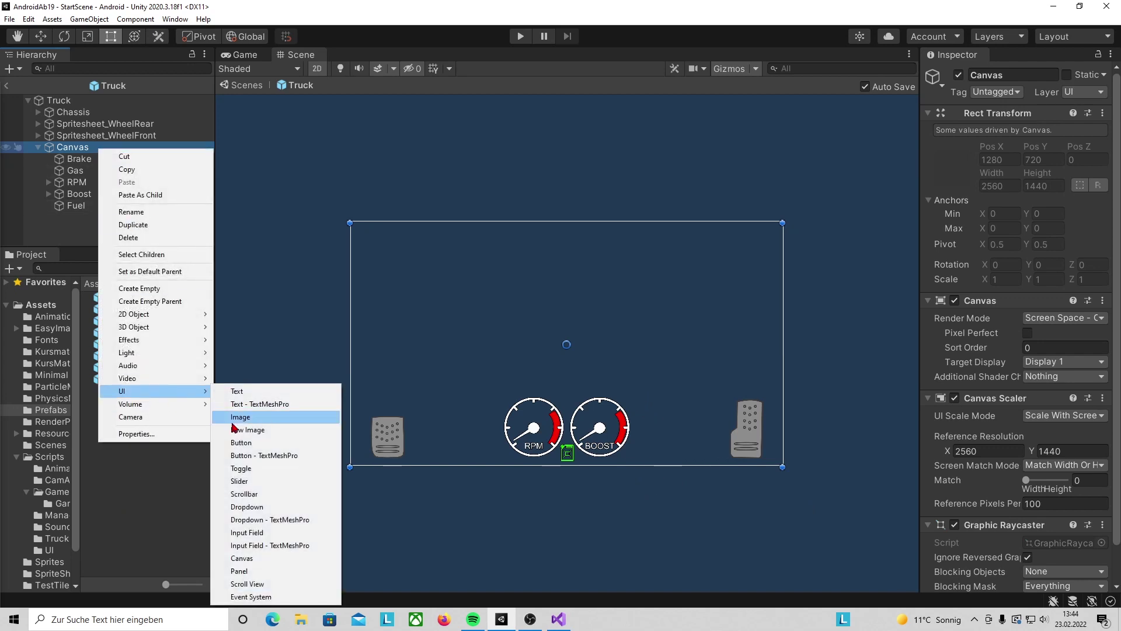
left_click(258, 481)
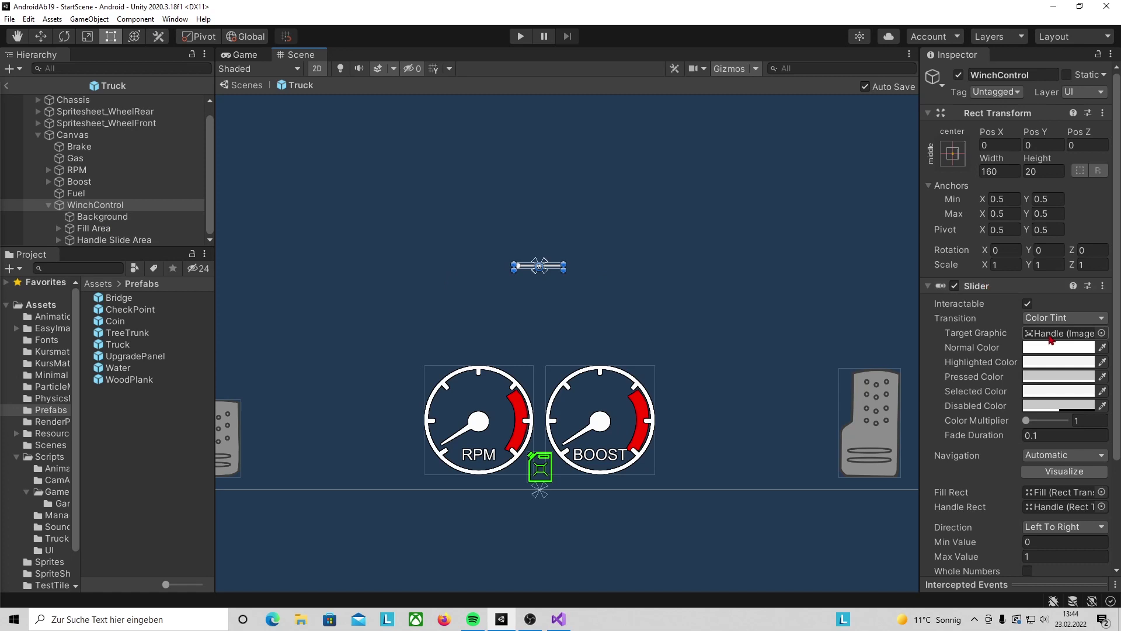
scroll(1045, 386, "down", 5)
left_click(1063, 389)
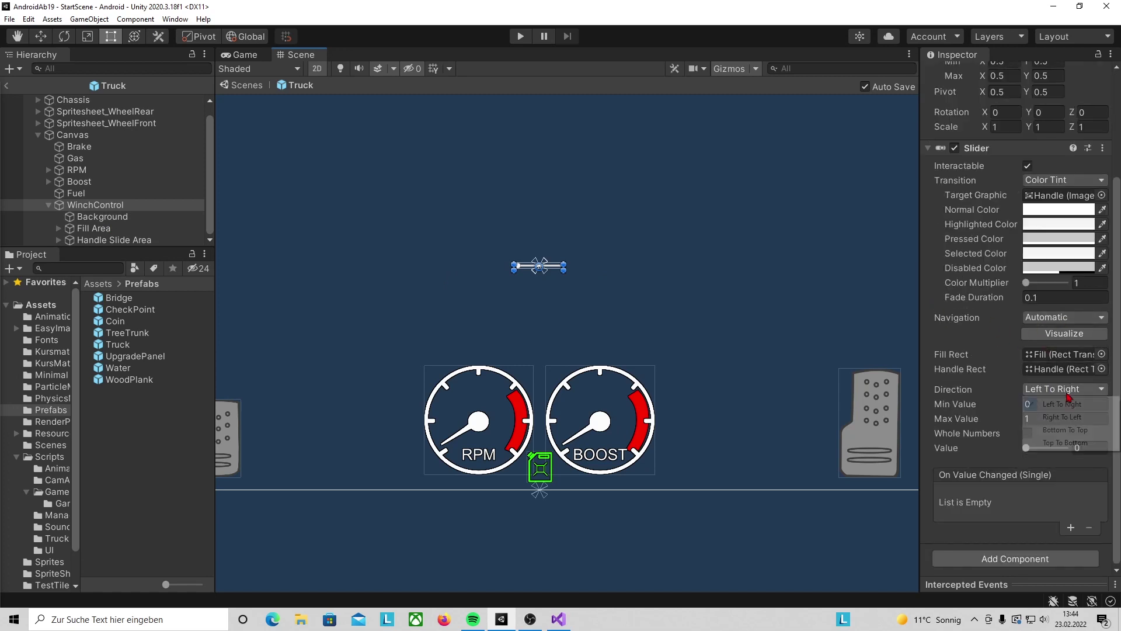
left_click(1076, 435)
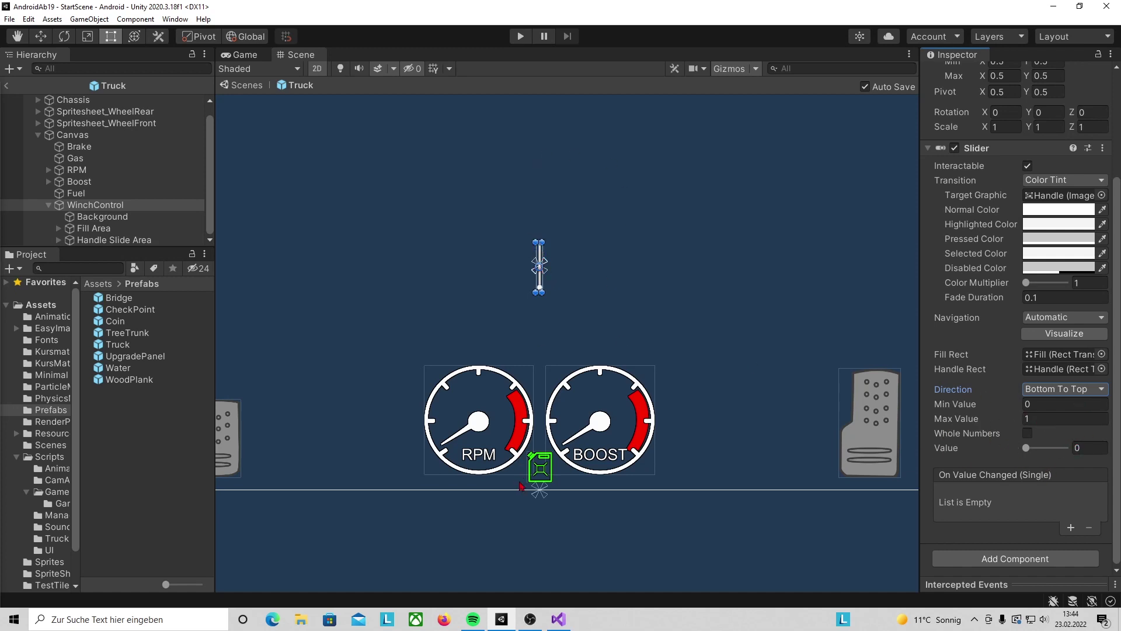
Step: Set the slider's Pivot Y to 0 and anchor it bottom-center
scroll(1009, 314, "up", 5)
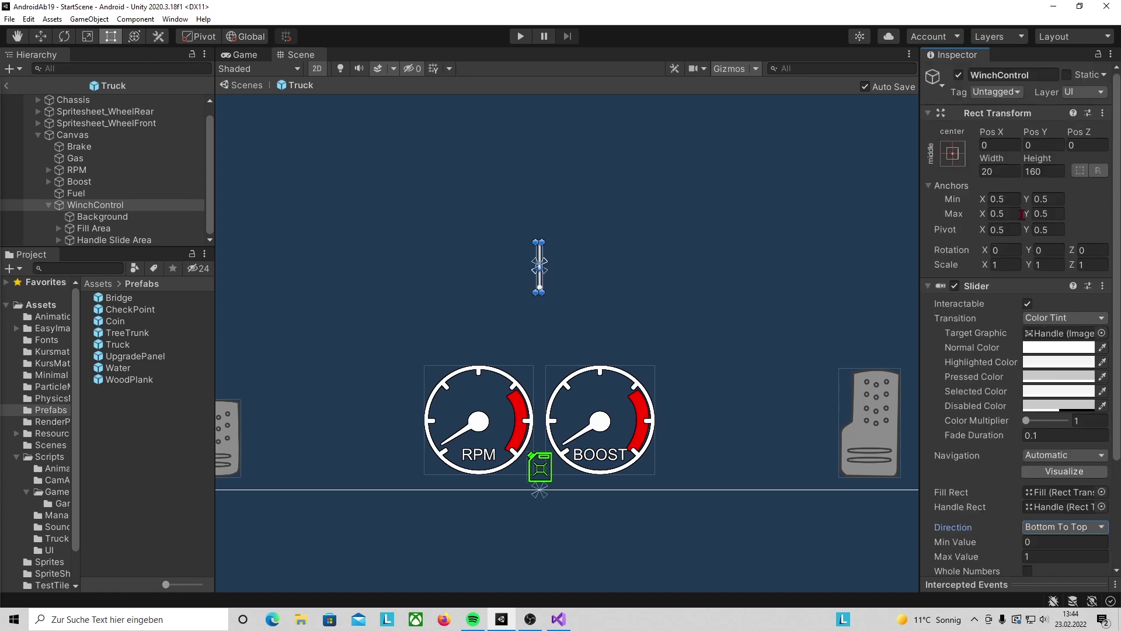
left_click(1049, 229)
type("0")
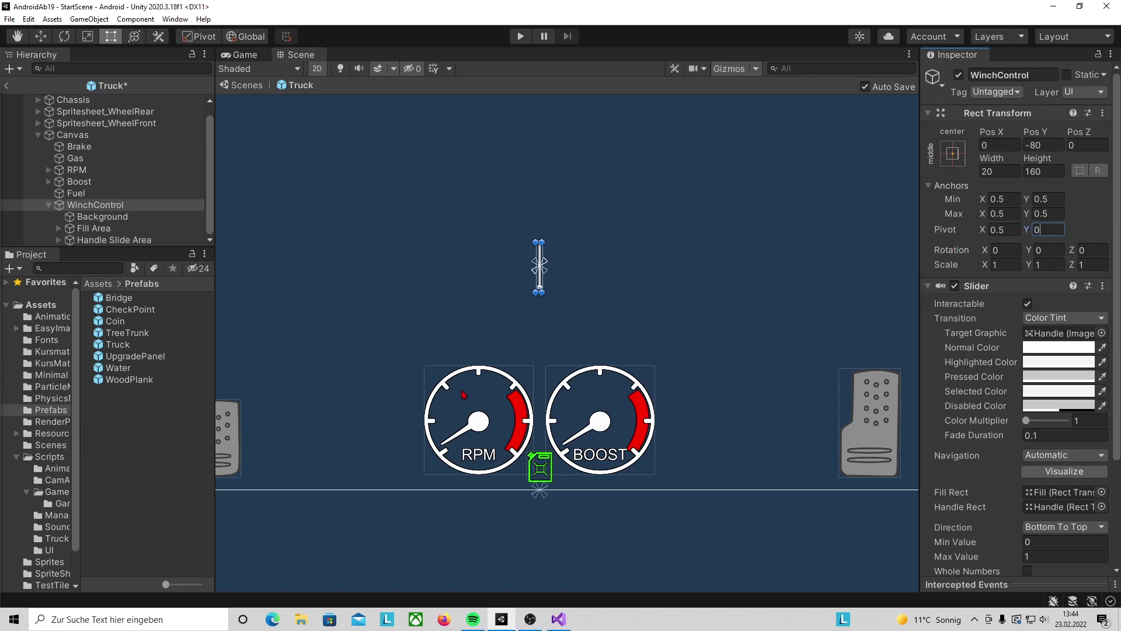
left_click(1044, 146)
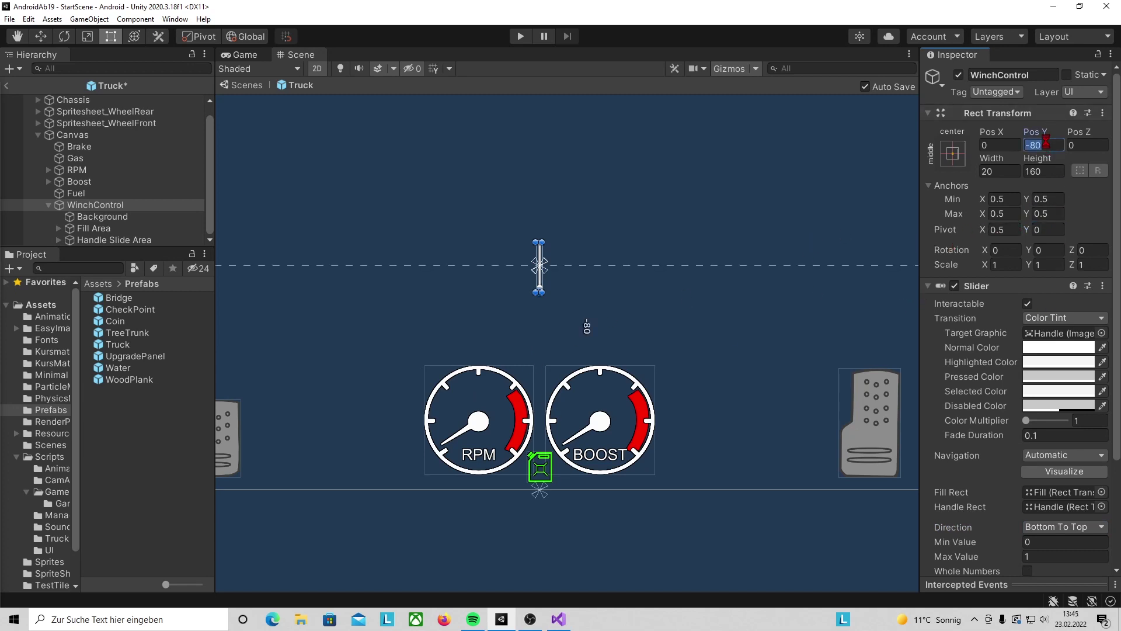
left_click(953, 159)
left_click(1032, 334)
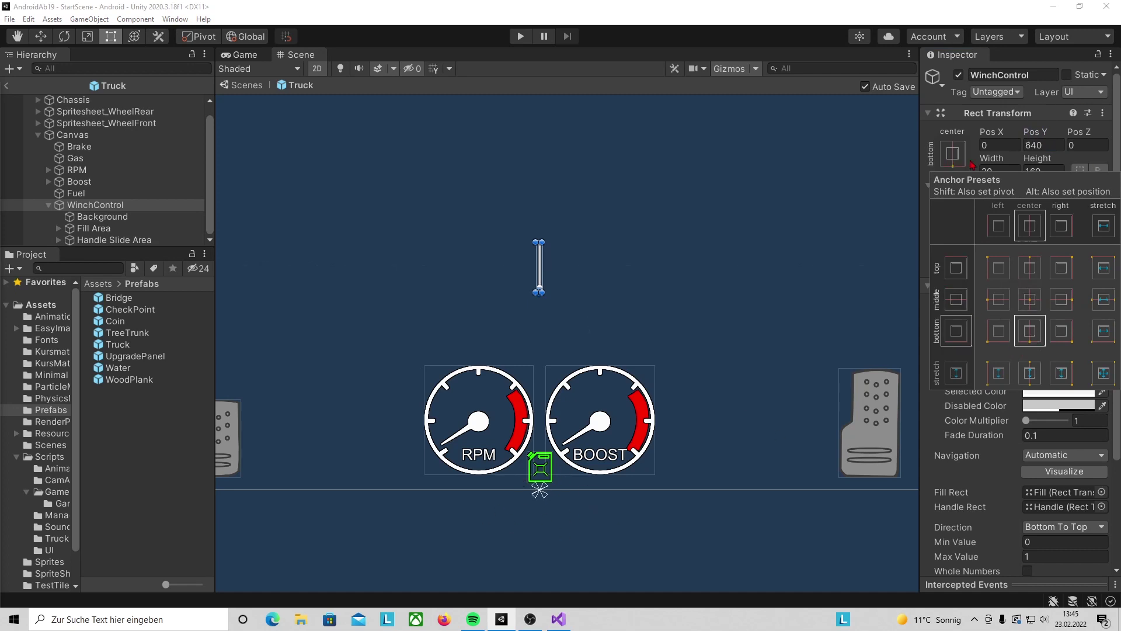
left_click(932, 134)
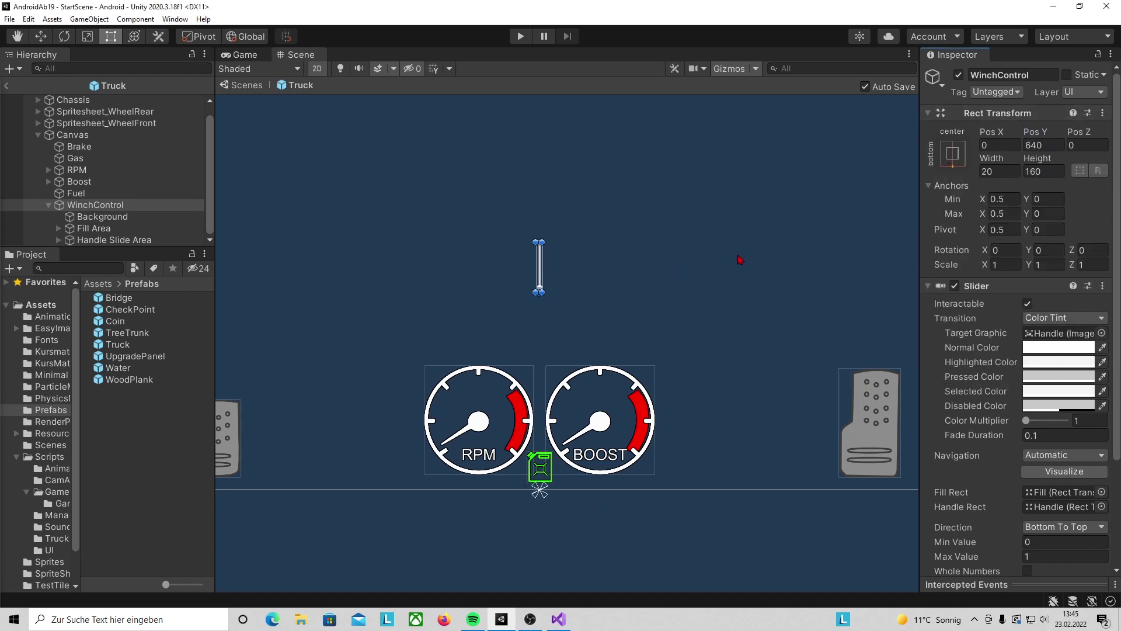
left_click(1044, 144)
Step: Set Pos Y to 0 and resize the slider to 63.3 wide by 287.18 high
type("0")
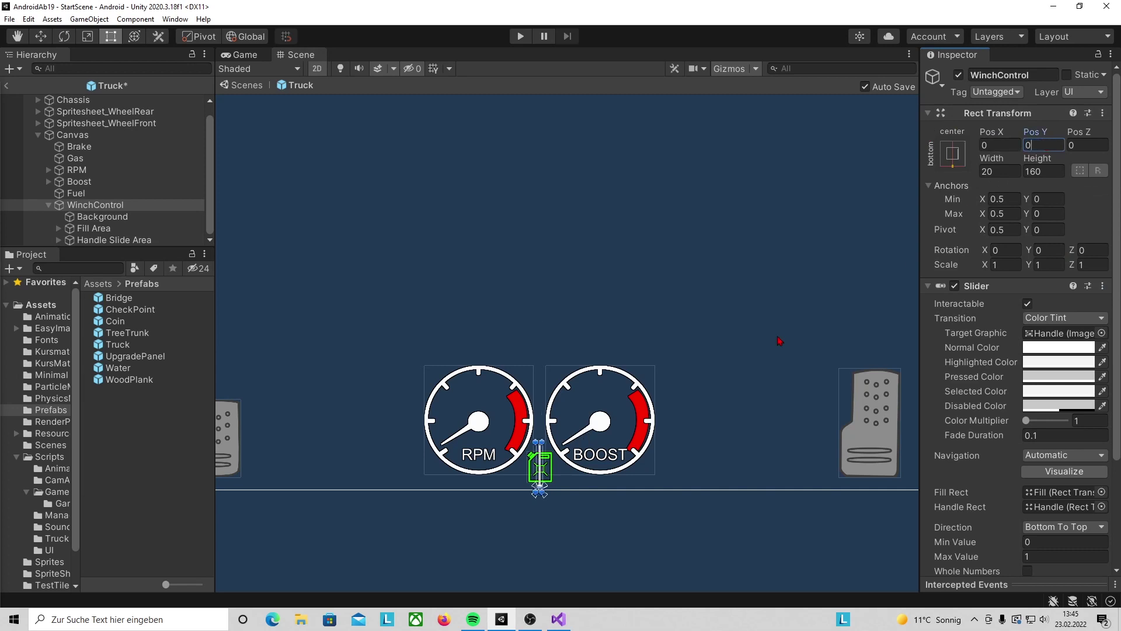
key("Return")
key("w")
scroll(661, 408, "up", 3)
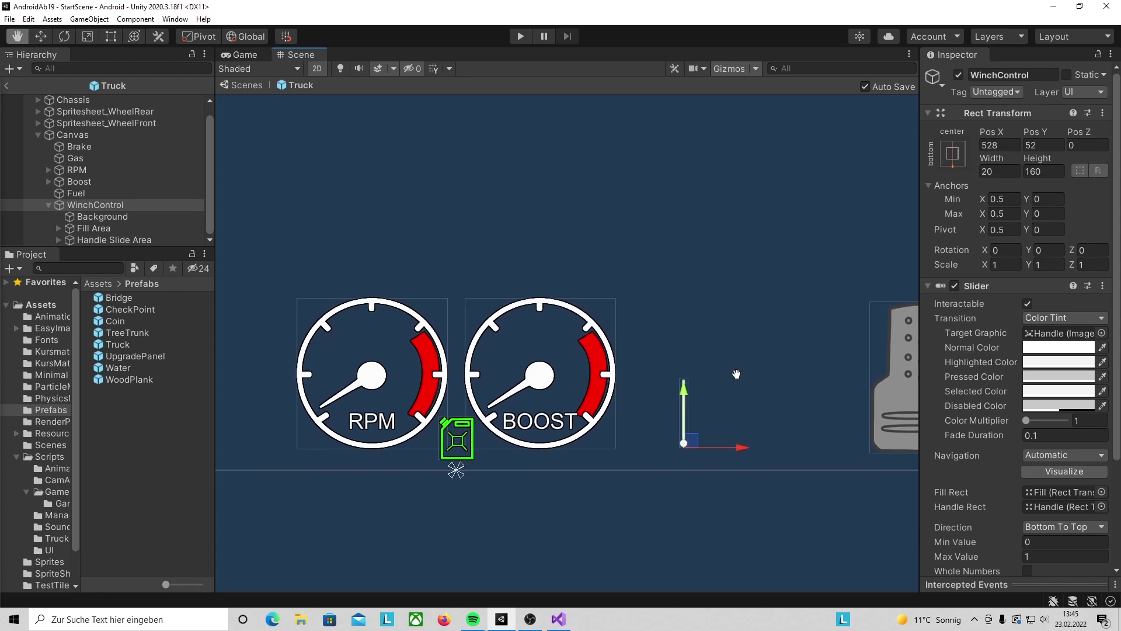
left_click_drag(1040, 163, 116, 508)
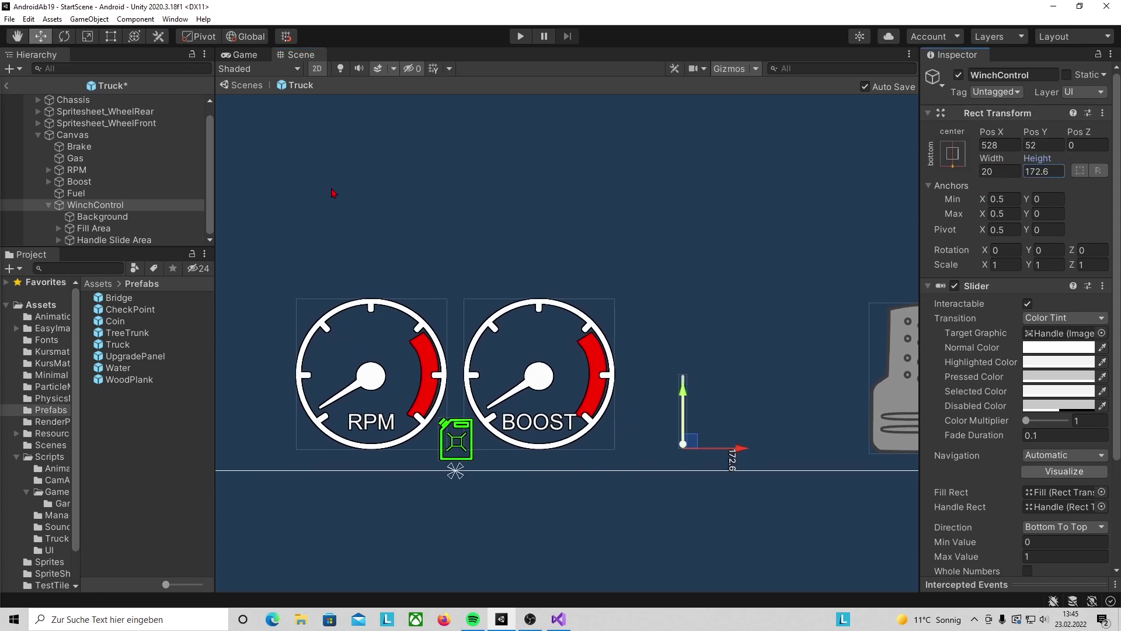
mouse_move(116, 508)
left_mouse_down()
mouse_move(1012, 514)
mouse_move(1020, 523)
left_mouse_up()
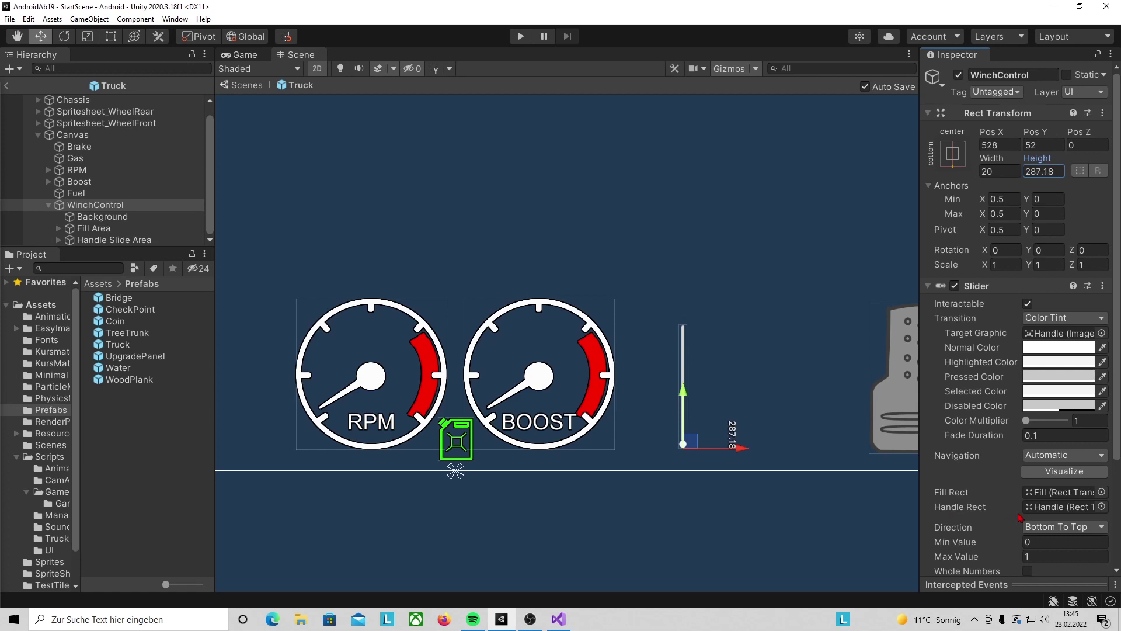
left_click_drag(987, 165, 1087, 184)
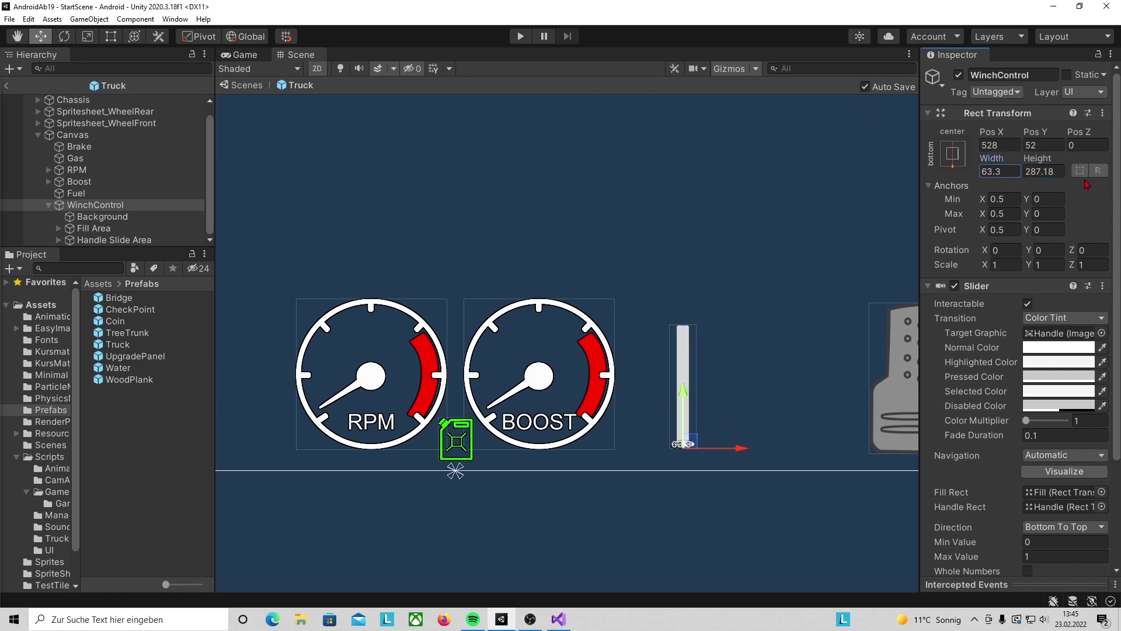
left_click(108, 220)
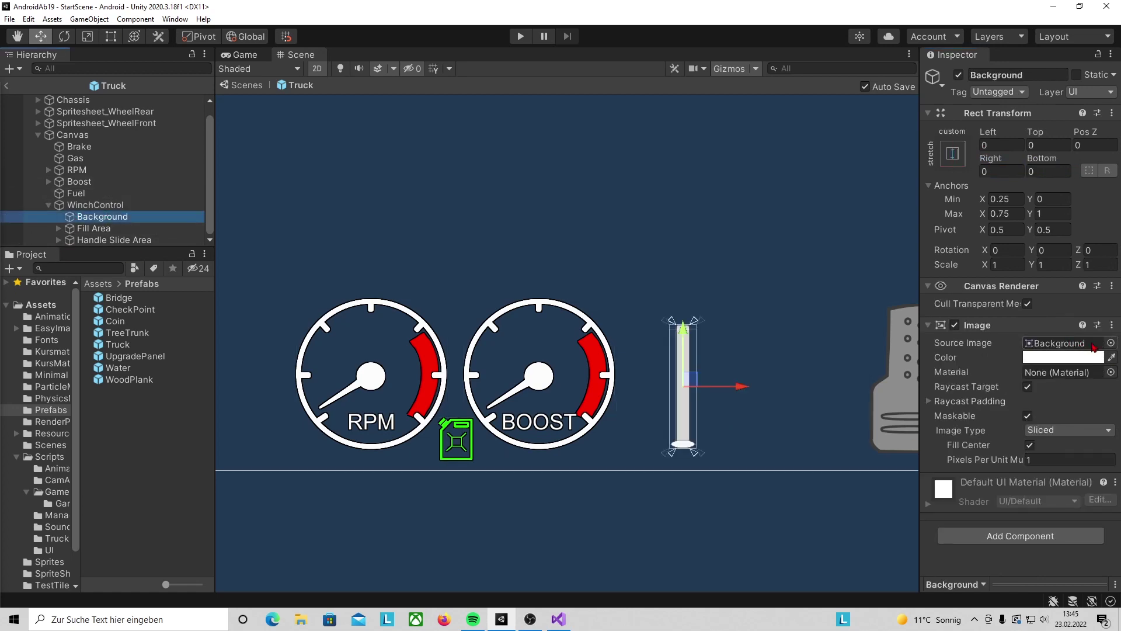
Step: Give the slider Background a Spritesheet_UI sprite and adjust the Handle's colour shade
left_click(1111, 343)
scroll(907, 476, "up", 3)
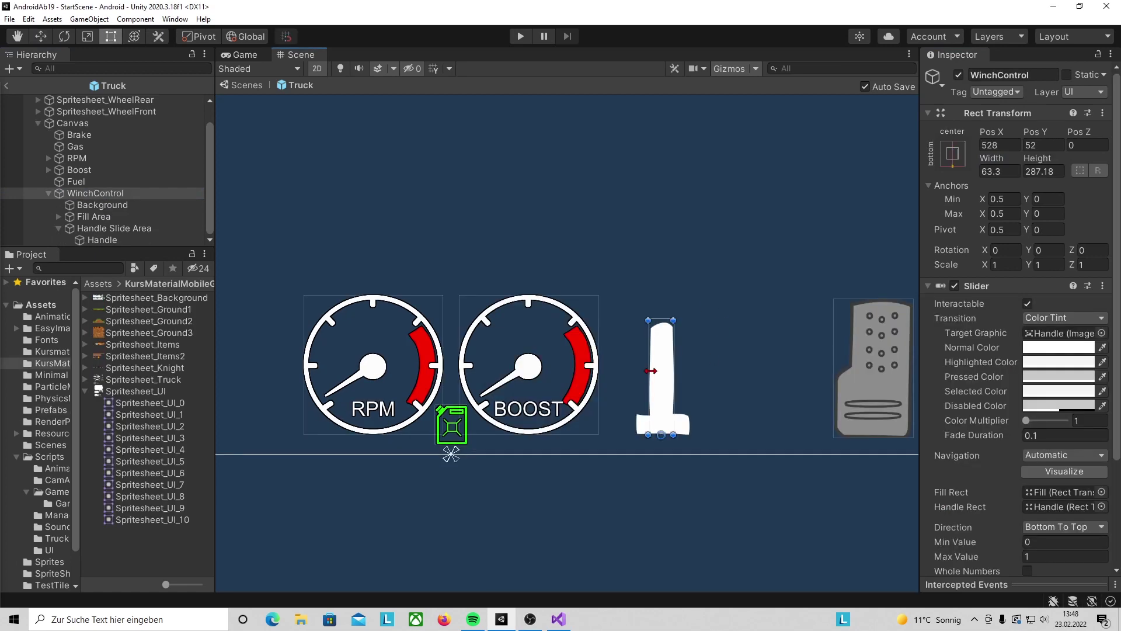
left_click(682, 430)
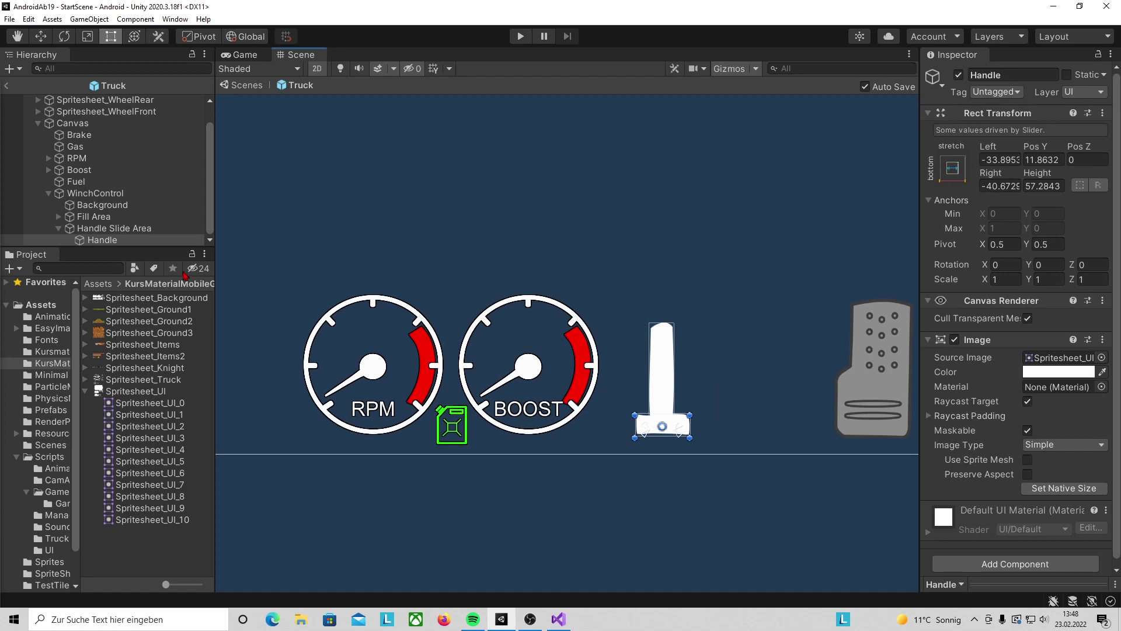
key("ctrl+z")
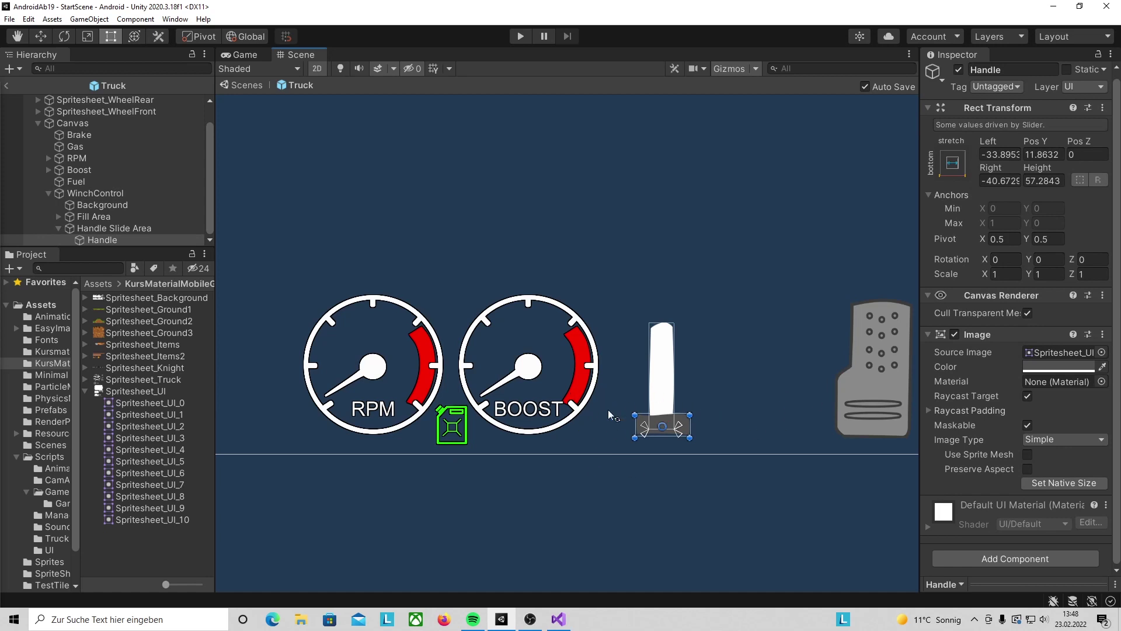
left_click(1103, 368)
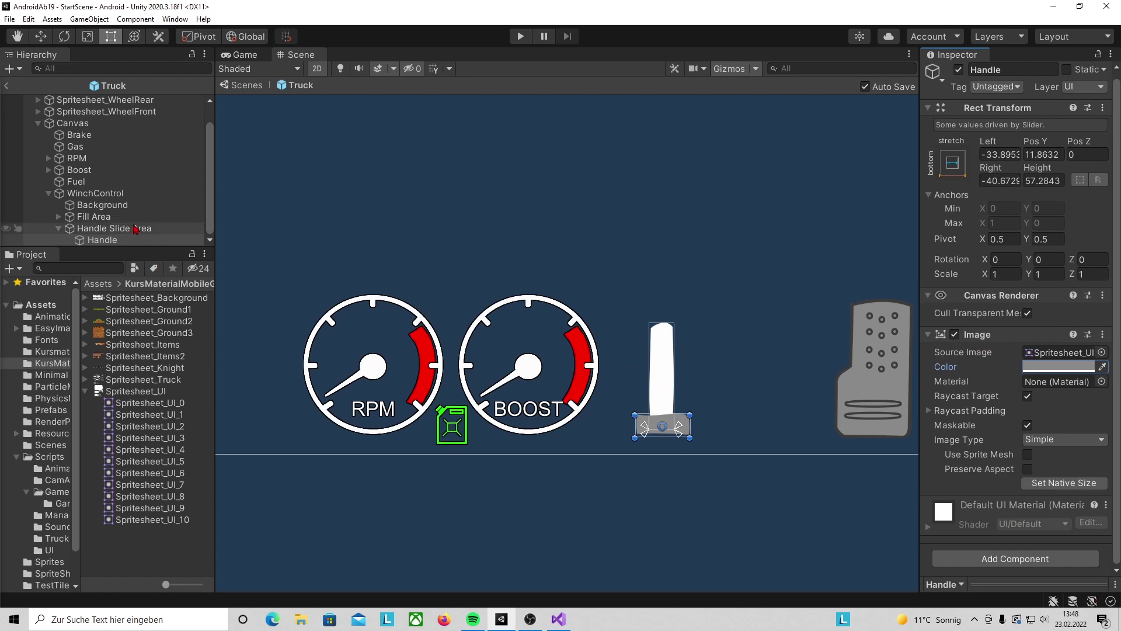
Step: Add an Outline with effect distance 4, 4 to Background and Handle, and tint Background grey
left_click(132, 205, "ctrl")
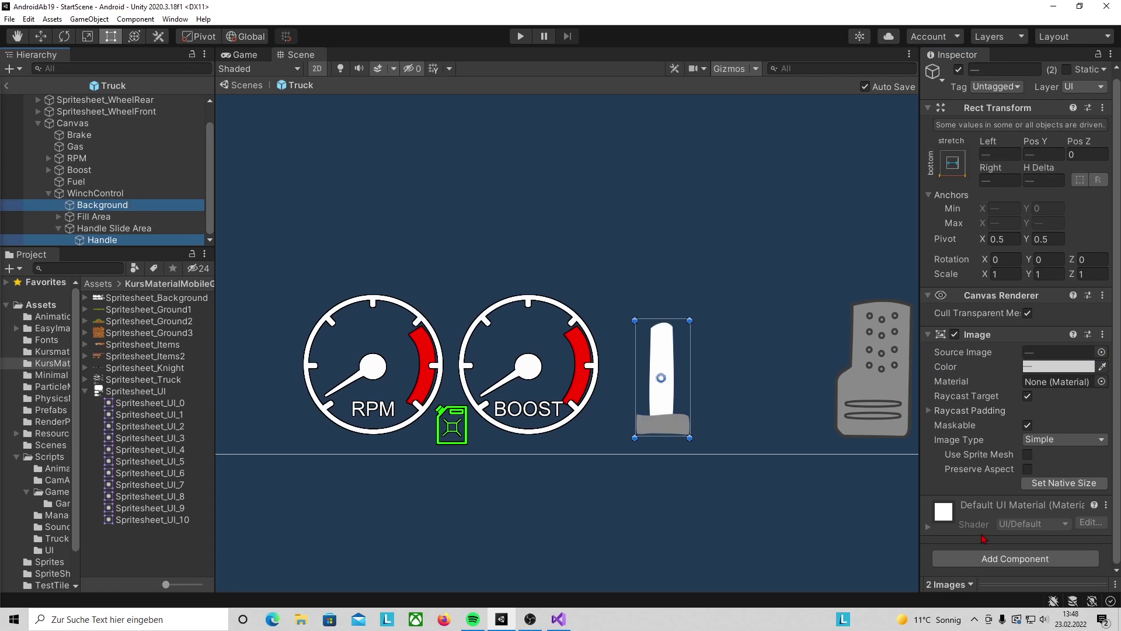
left_click(1036, 560)
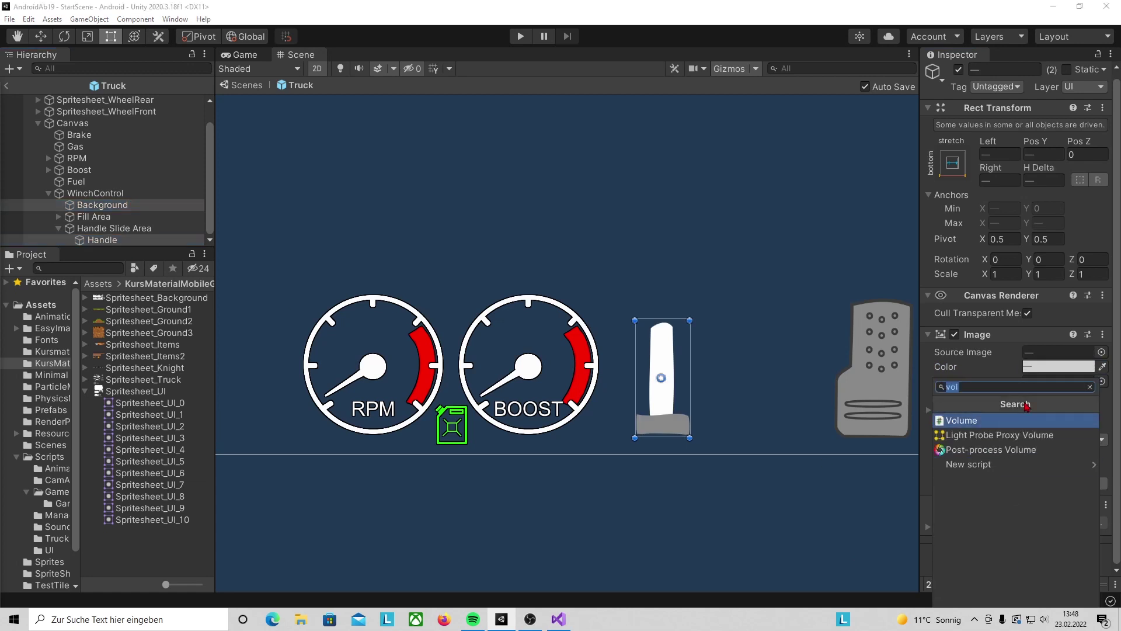
type("out")
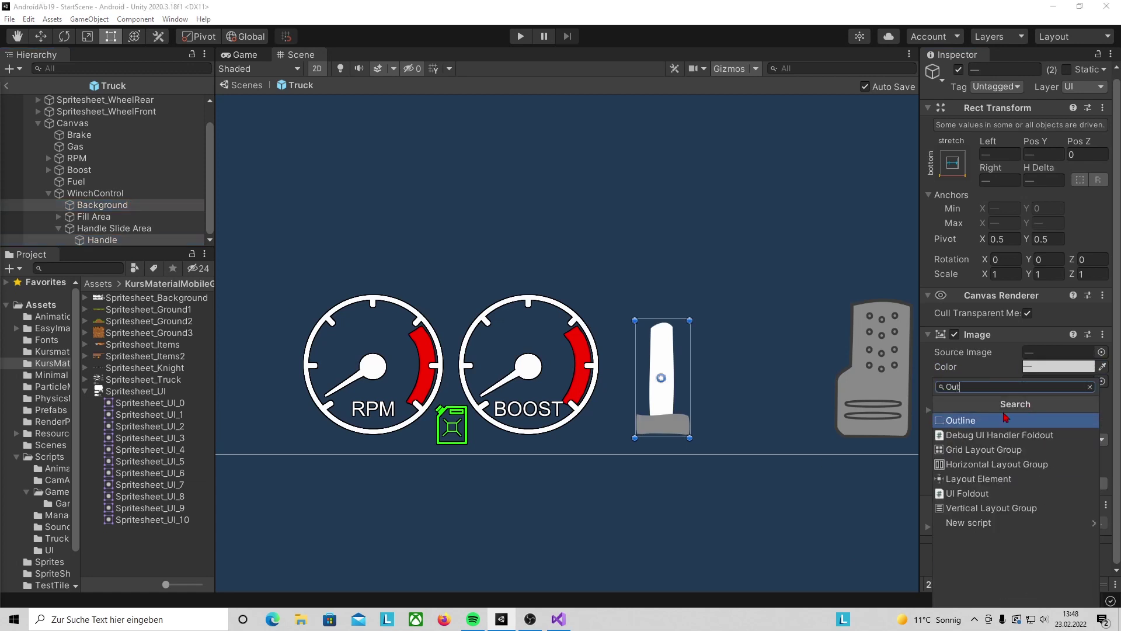
left_click(1002, 422)
scroll(971, 496, "down", 3)
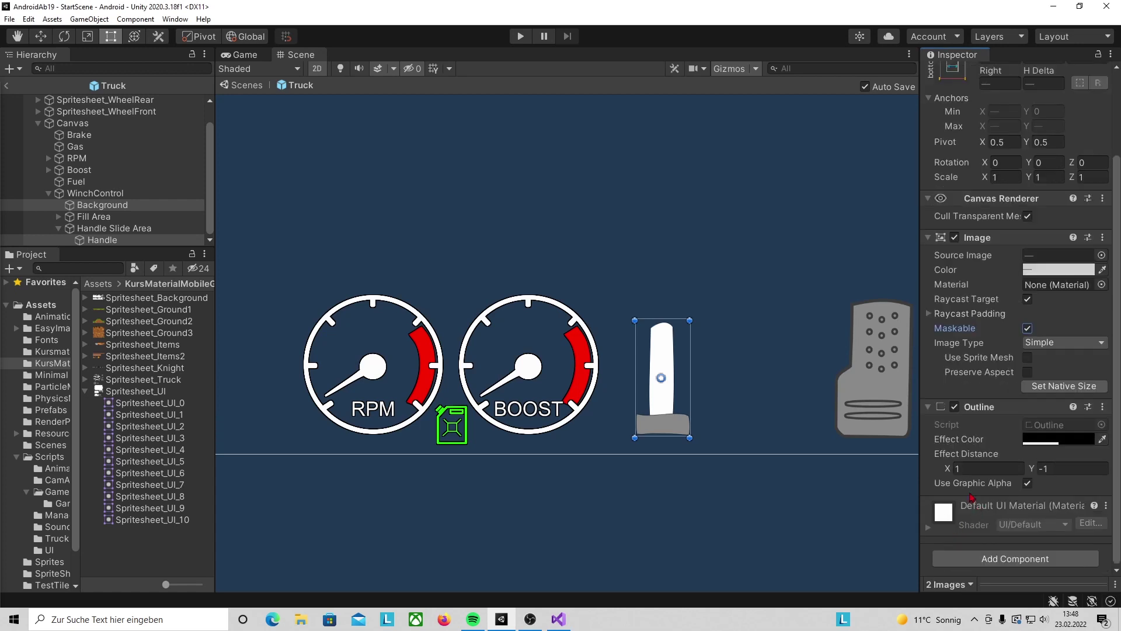
left_click(970, 468)
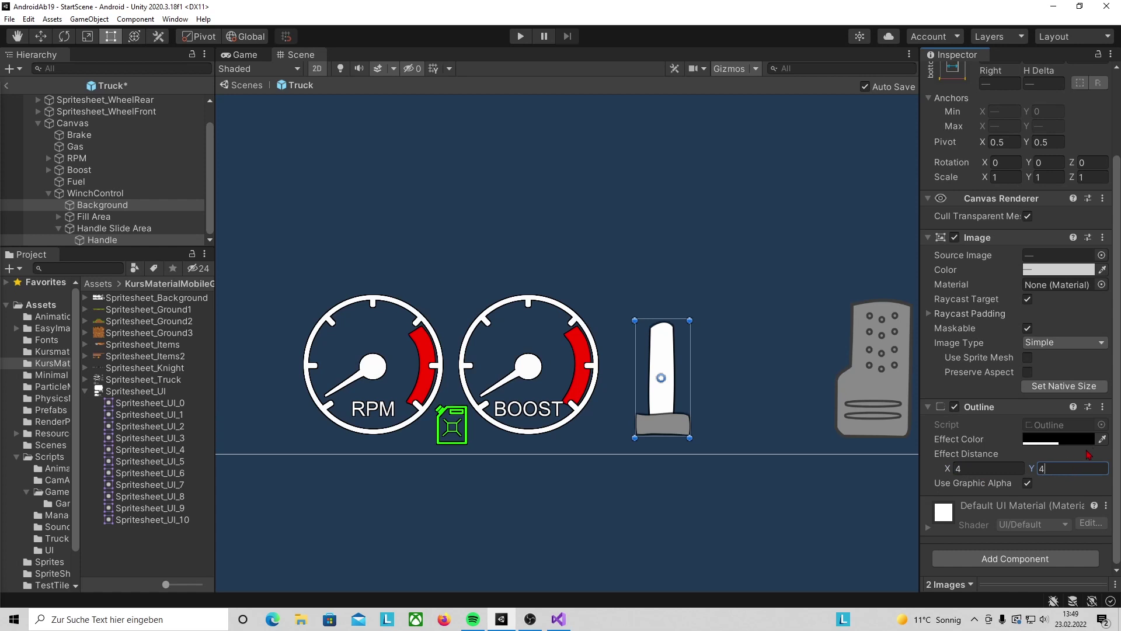
left_click(102, 205)
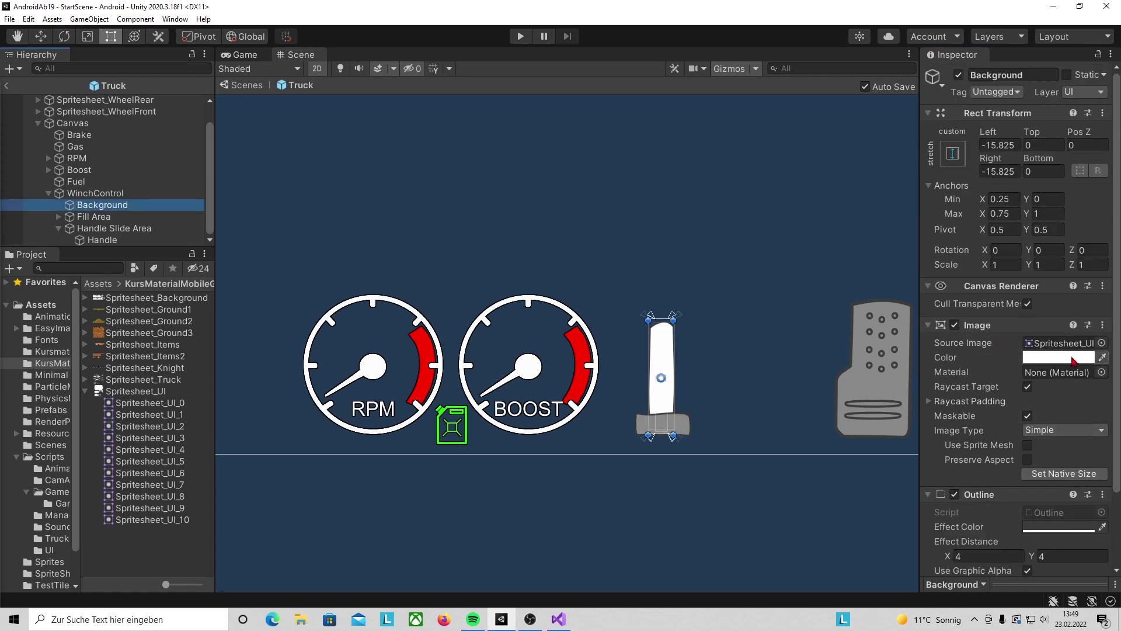
left_click(1072, 362)
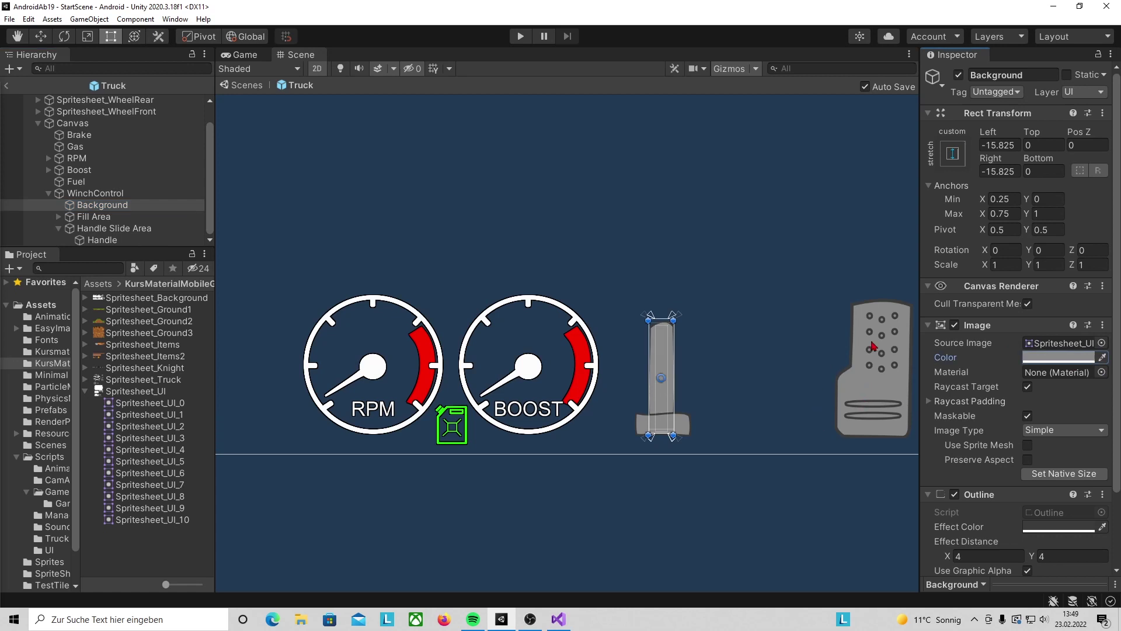
left_click(681, 426)
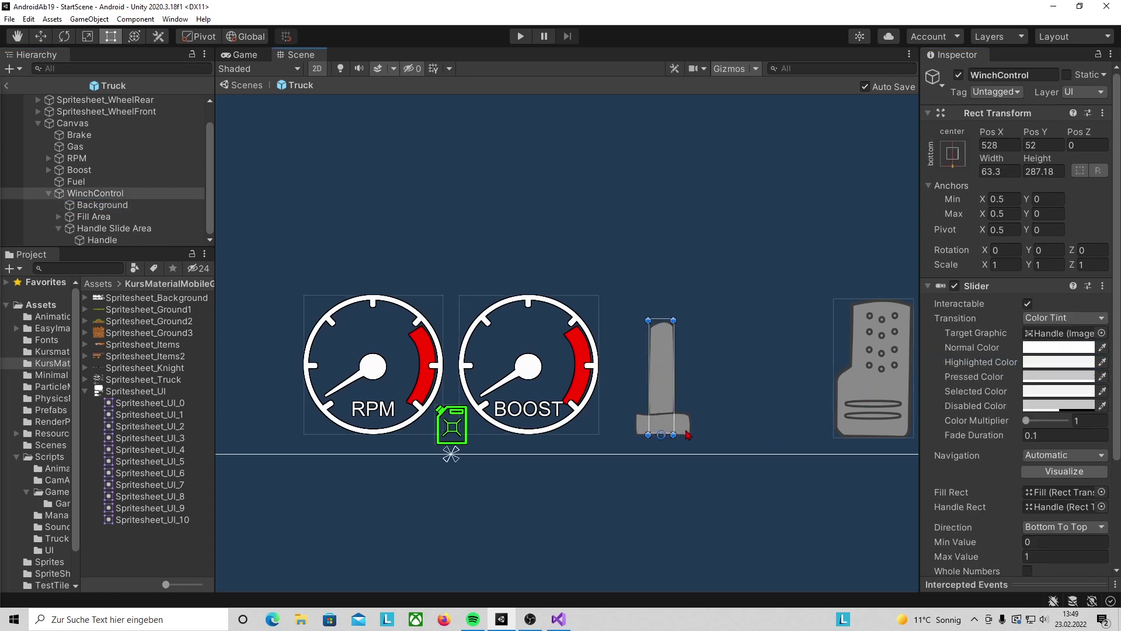
left_click(688, 434)
left_click(1045, 372)
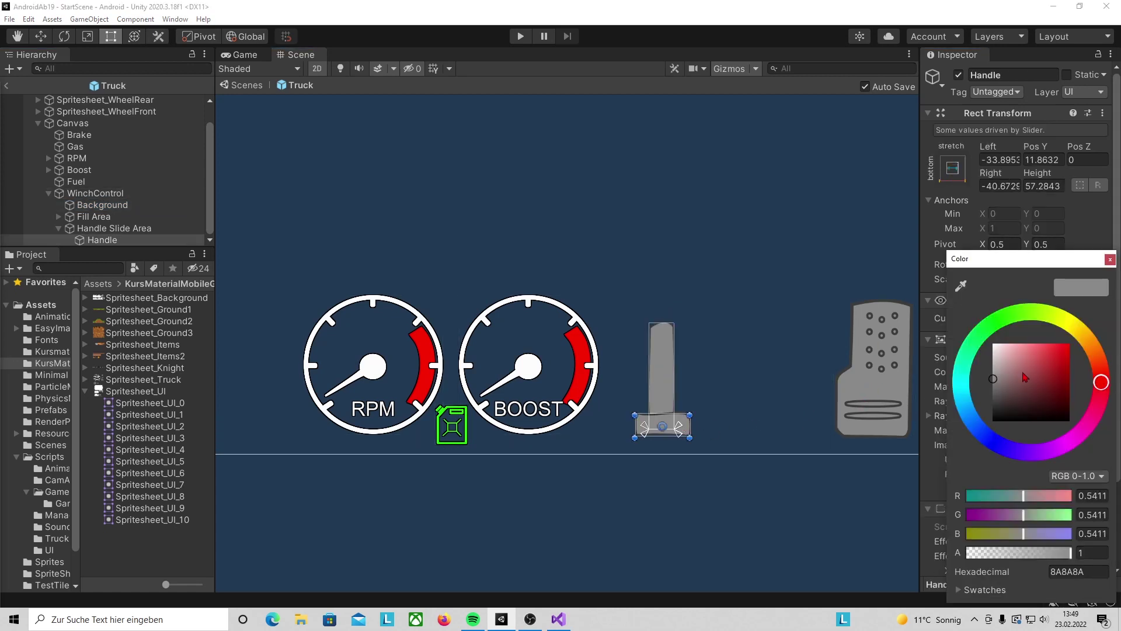
left_click(733, 380)
scroll(730, 345, "down", 2)
scroll(727, 354, "down", 2)
scroll(698, 381, "down", 1)
scroll(717, 388, "up", 2)
scroll(724, 371, "up", 1)
scroll(737, 357, "down", 2)
scroll(733, 354, "down", 2)
scroll(730, 355, "up", 1)
scroll(736, 351, "up", 2)
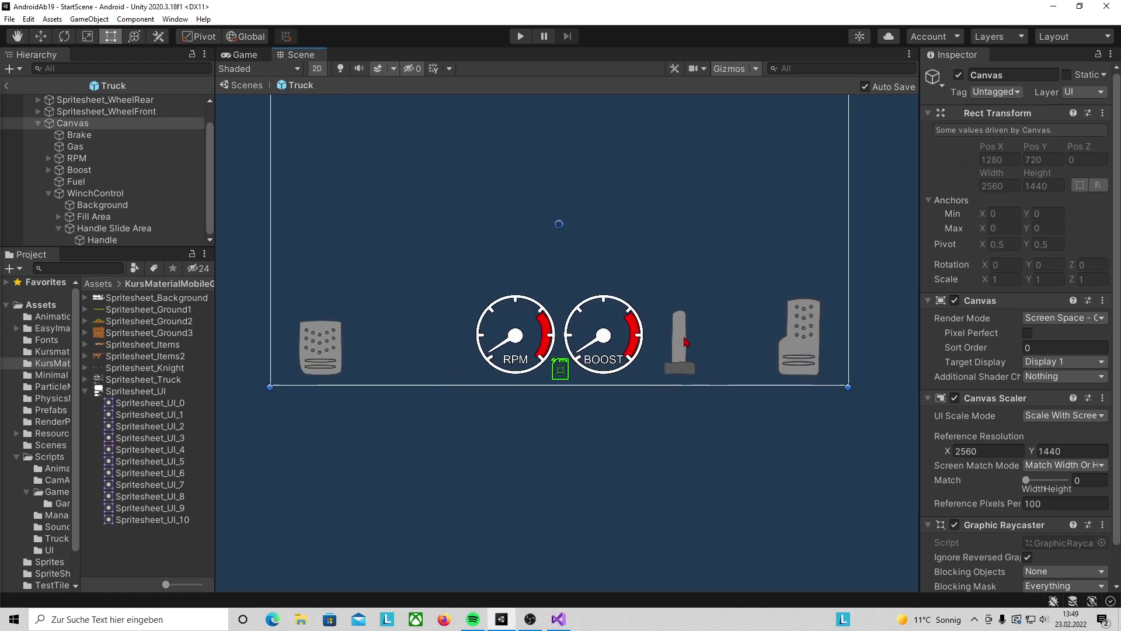
scroll(745, 343, "up", 2)
left_click(634, 337)
Step: Narrow the WinchControl slider from its left edge to width 47.643
left_click_drag(622, 330, 629, 331)
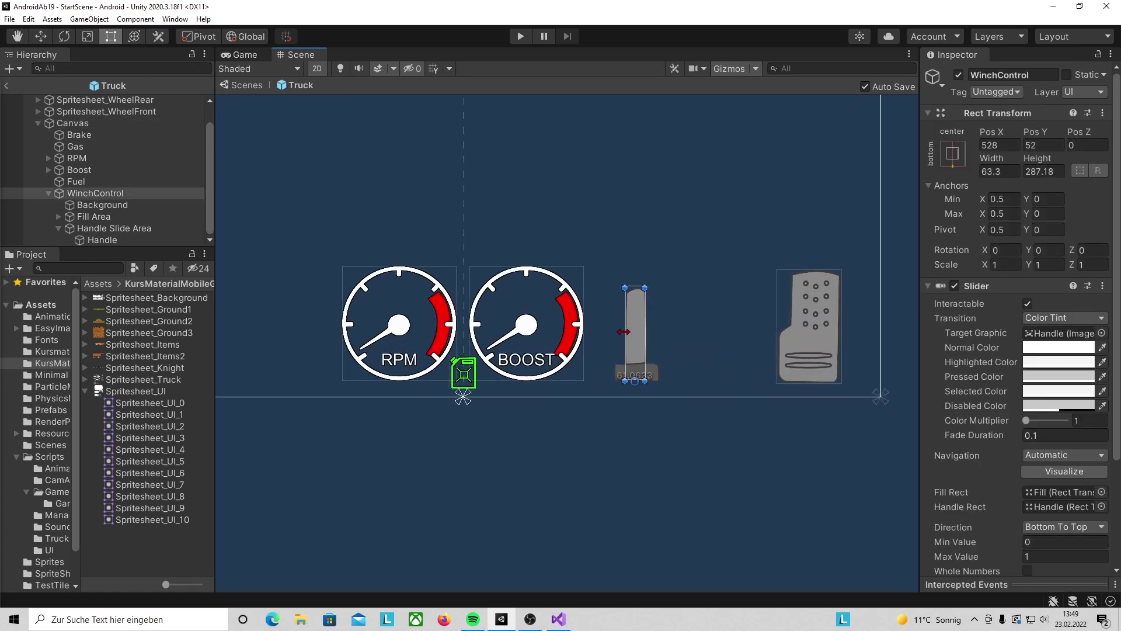
left_click(708, 315)
left_click(649, 374)
left_click(708, 383)
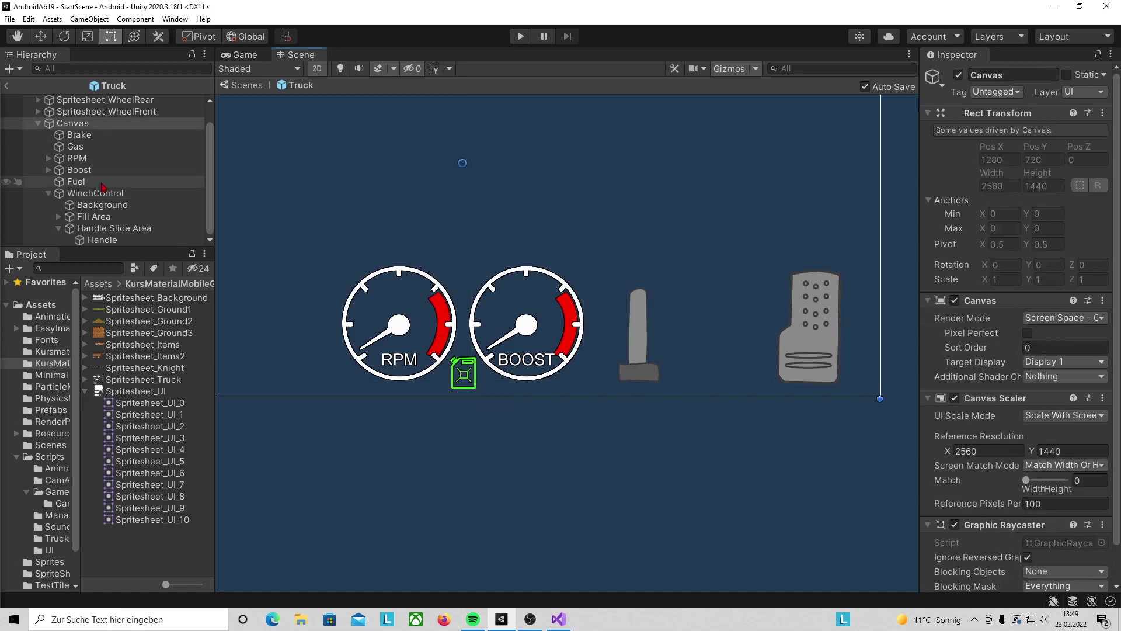
Step: Disable the Fill object's Image, then test the Slider Value and undo back to 0
left_click(58, 217)
left_click(121, 216)
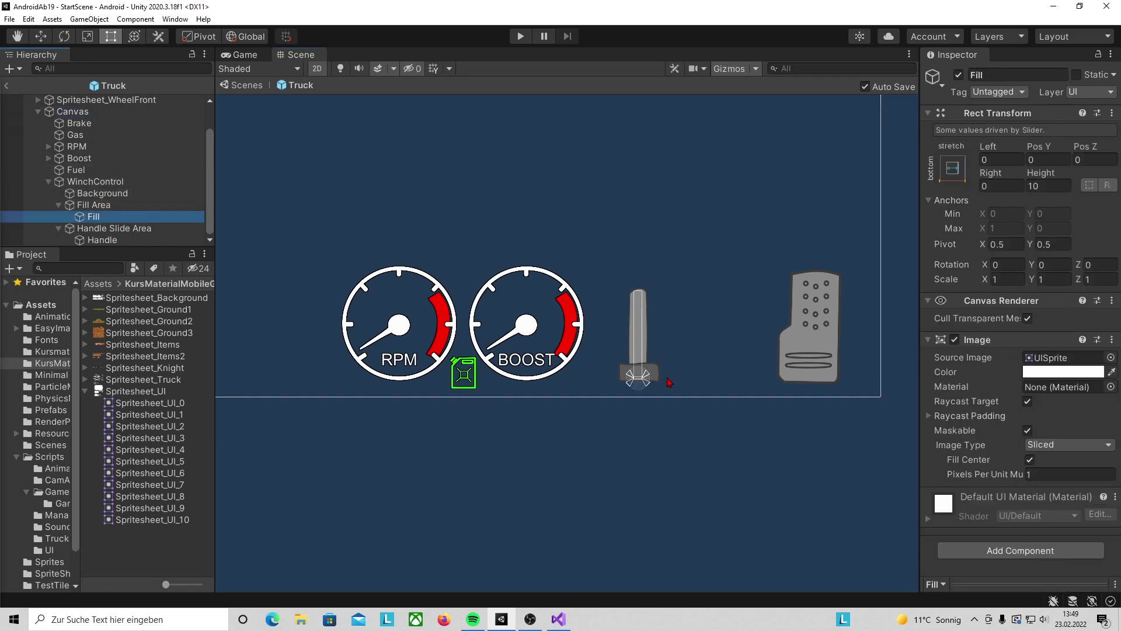
left_click(955, 342)
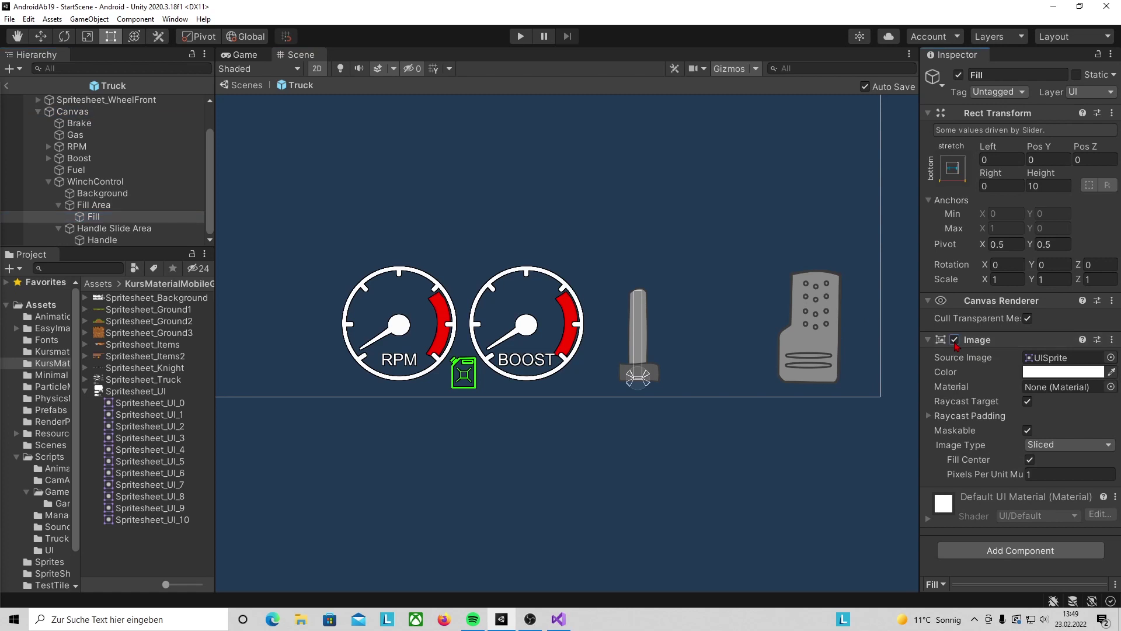
left_click(98, 181)
scroll(1117, 407, "down", 5)
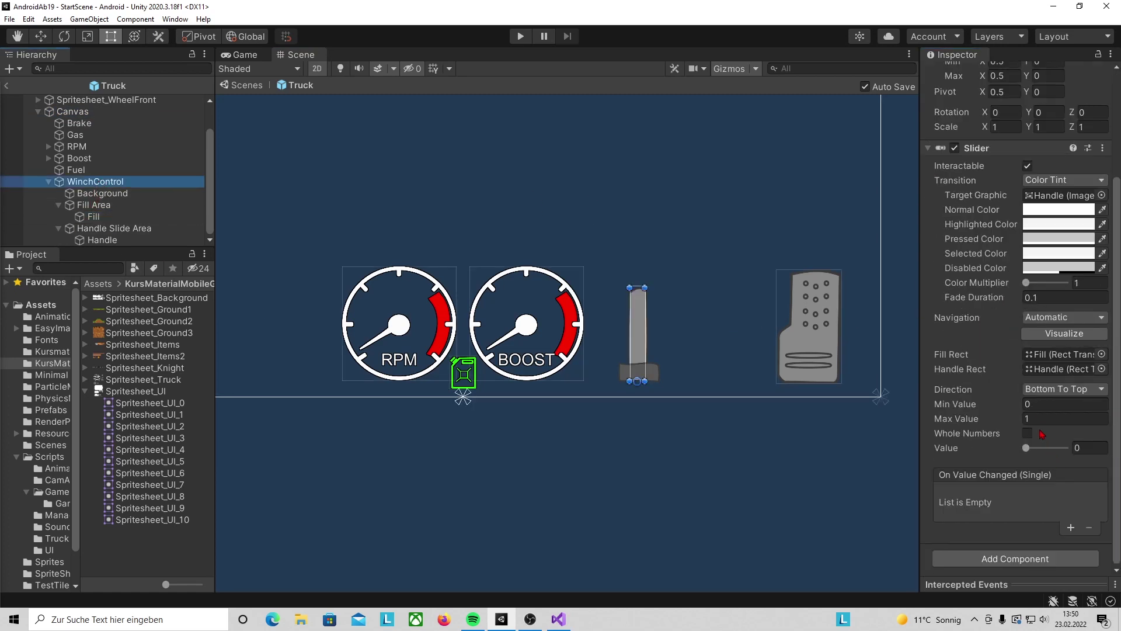
left_click_drag(1027, 448, 1114, 461)
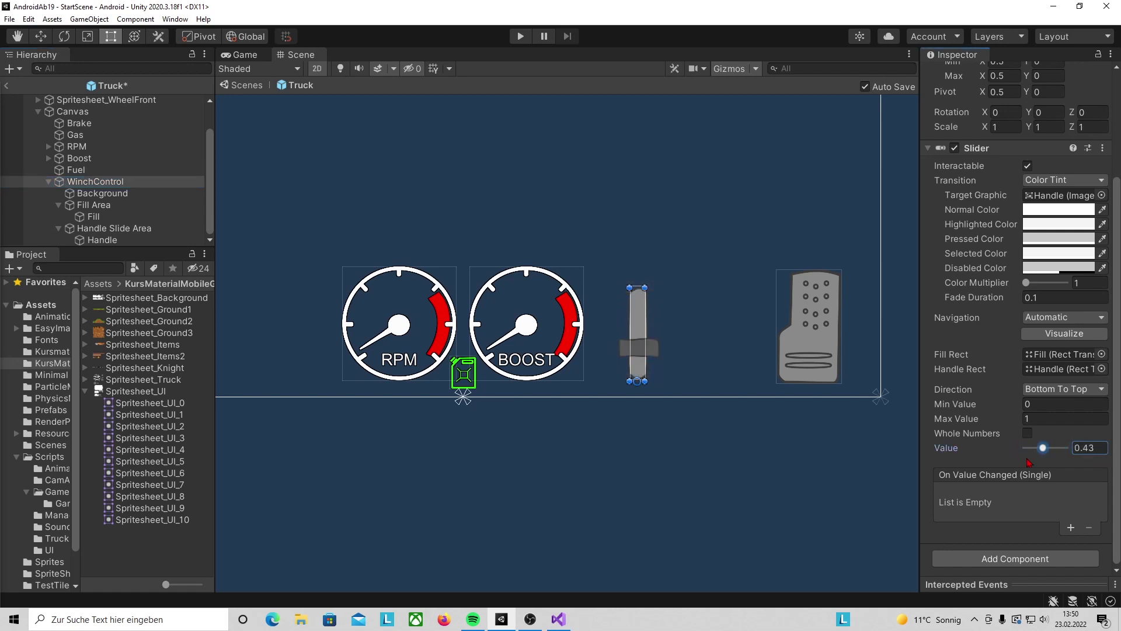
key("ctrl+z")
key("ctrl+z")
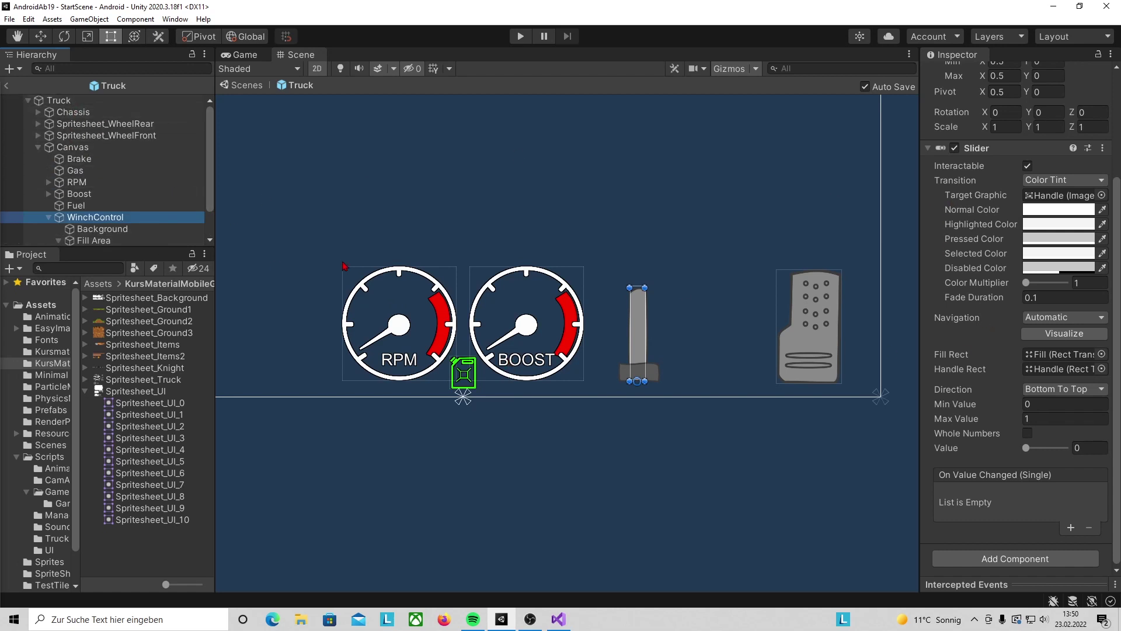
scroll(509, 504, "down", 3)
Step: Frame the Chassis and zoom onto the truck's red cab and front wheel
scroll(694, 488, "down", 2)
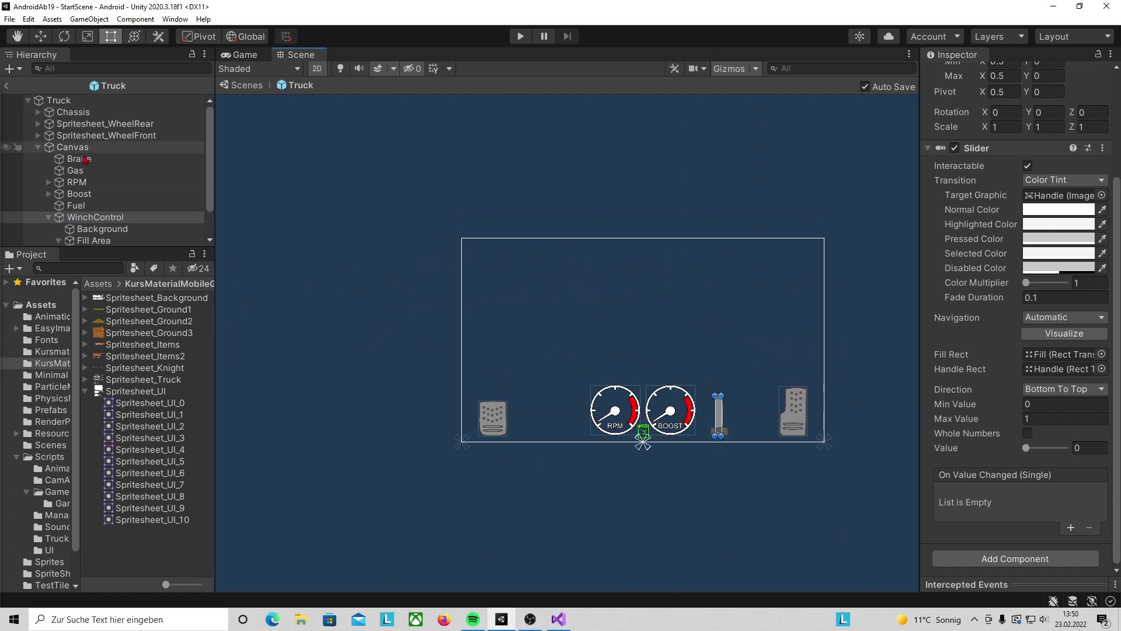
double_click(73, 111)
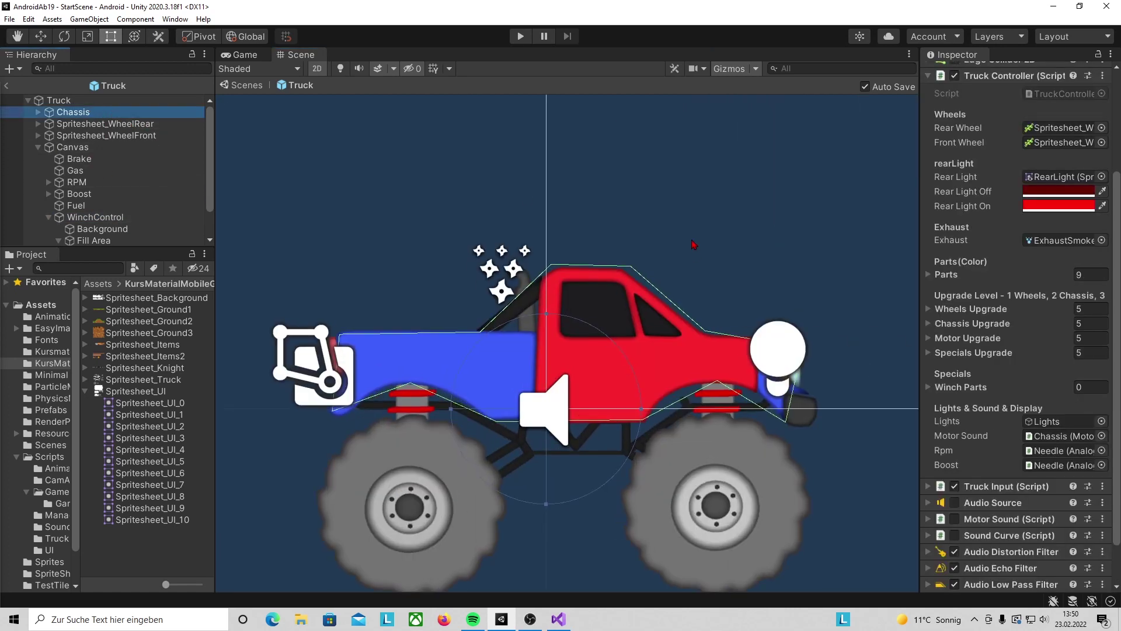
scroll(567, 344, "down", 2)
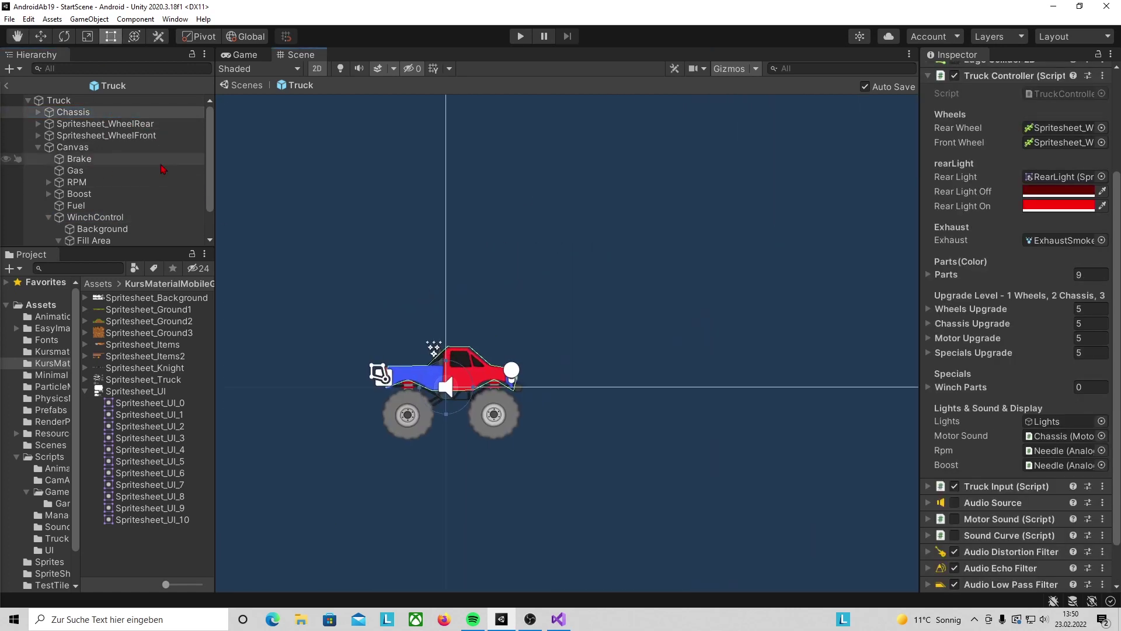
scroll(568, 415, "up", 2)
scroll(569, 414, "up", 3)
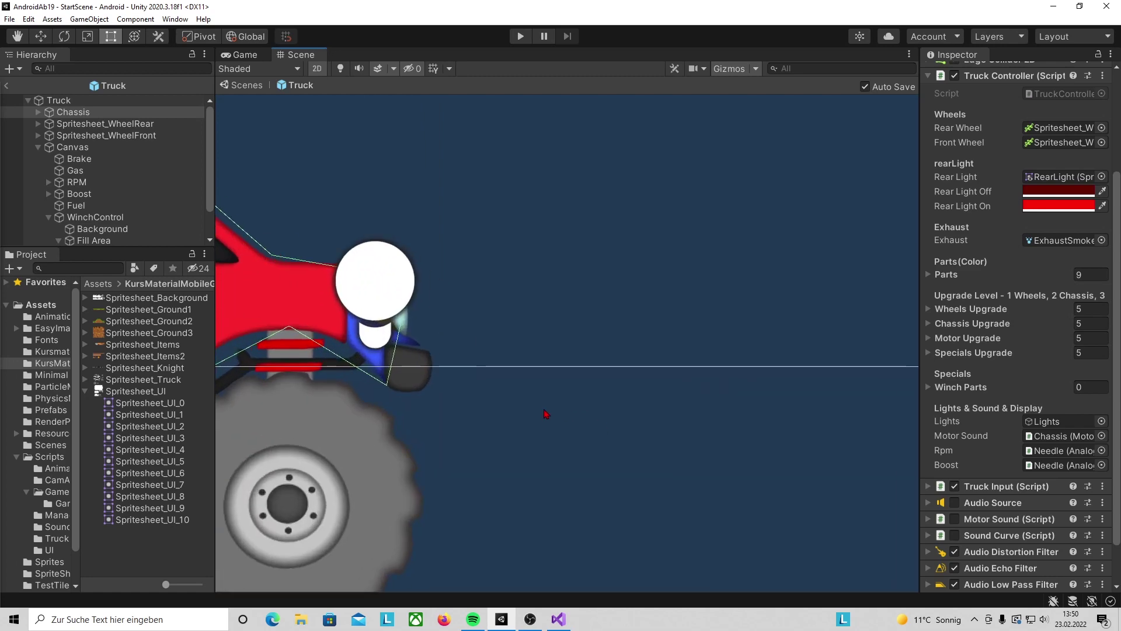
scroll(742, 400, "up", 2)
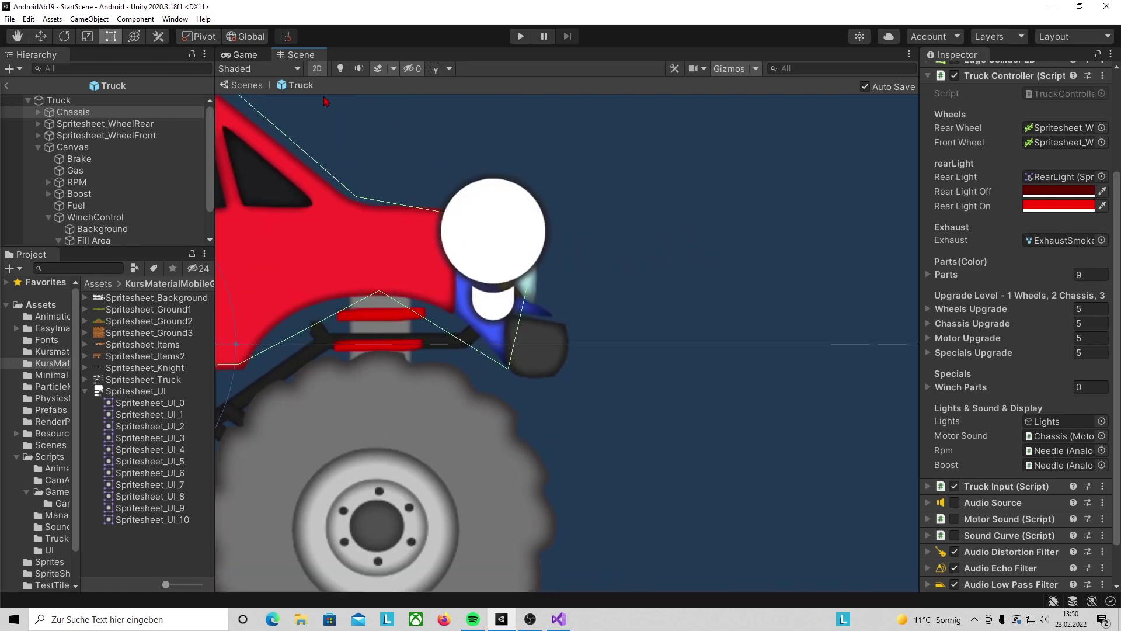
scroll(672, 313, "down", 3)
scroll(678, 313, "up", 1)
scroll(689, 315, "up", 1)
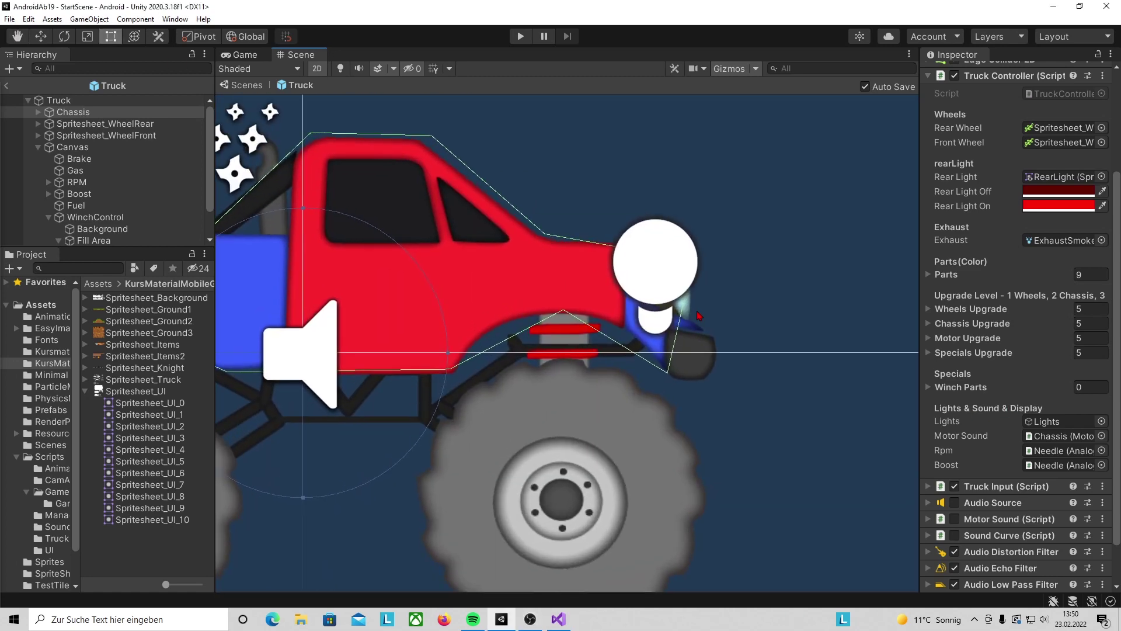
scroll(469, 334, "down", 1)
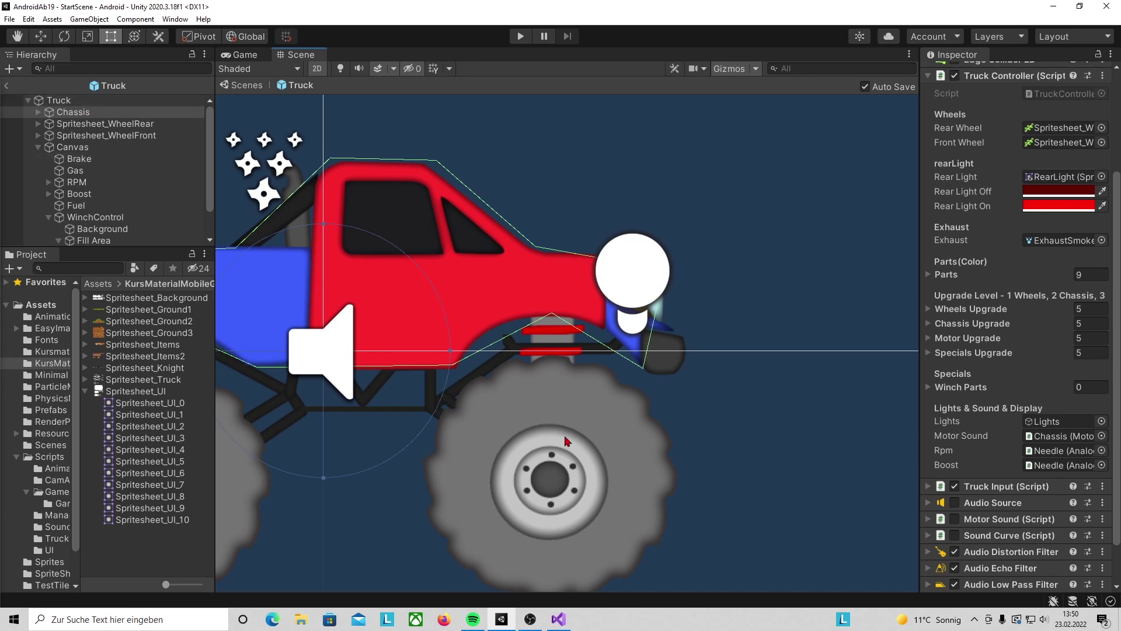
Step: Create a Square sprite under the Truck and name it Winch
left_click(78, 102)
right_click(78, 102)
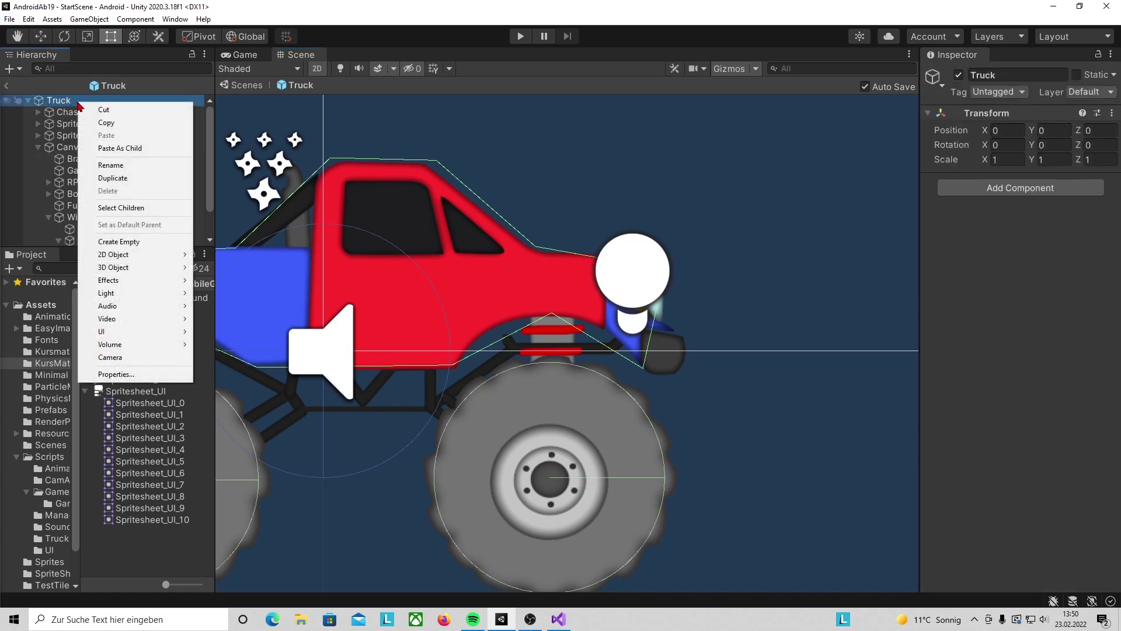
mouse_move(132, 257)
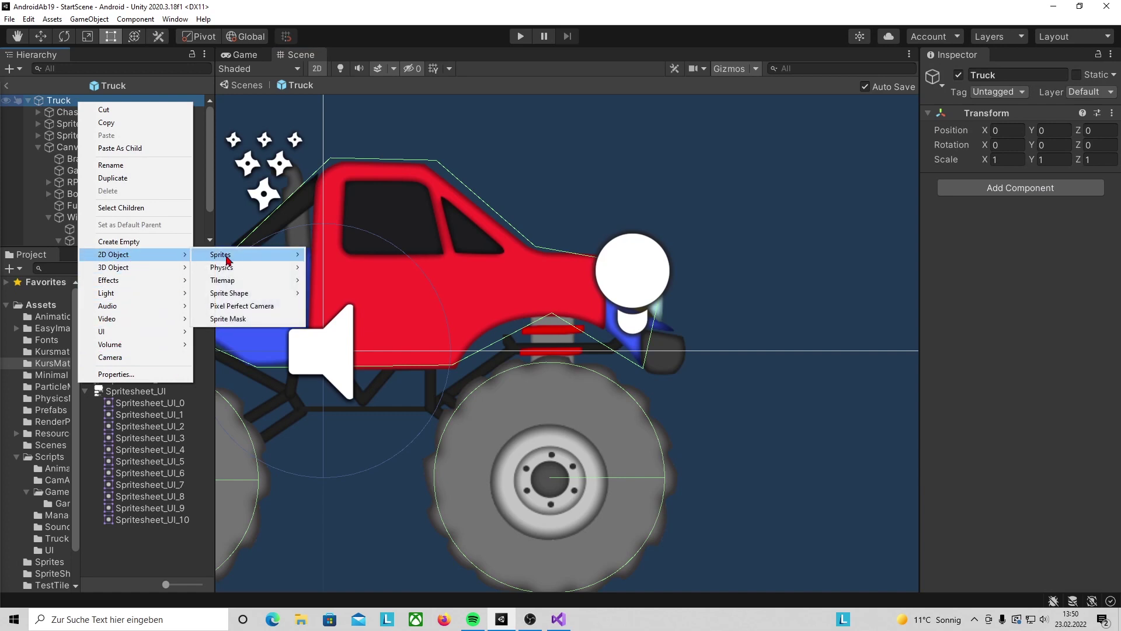
mouse_move(255, 260)
left_click(390, 255)
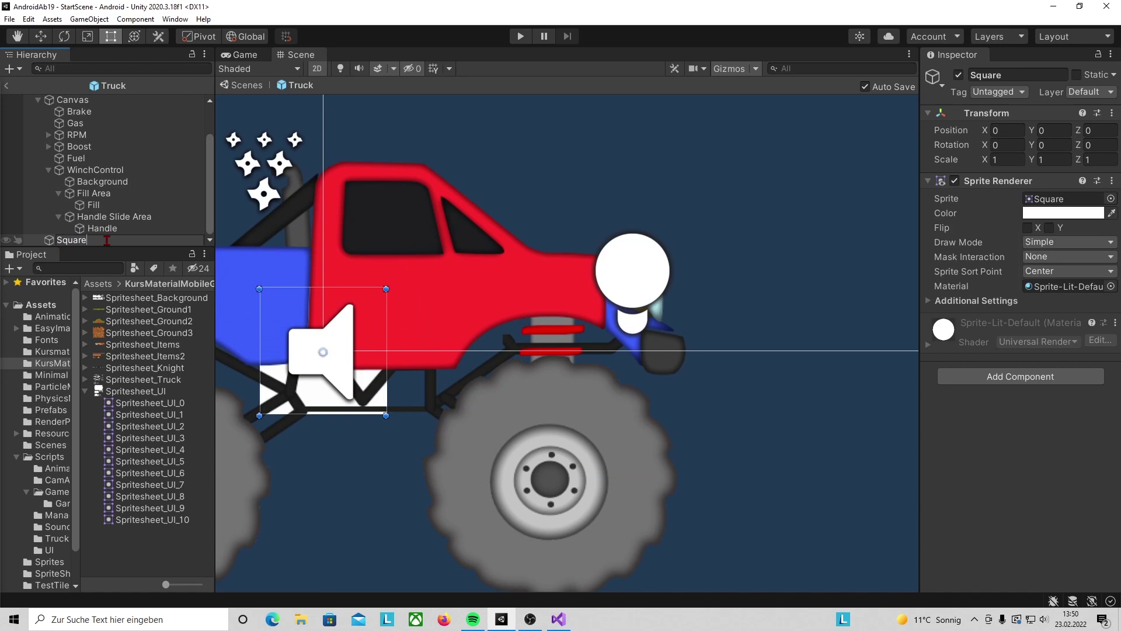
type("Winch")
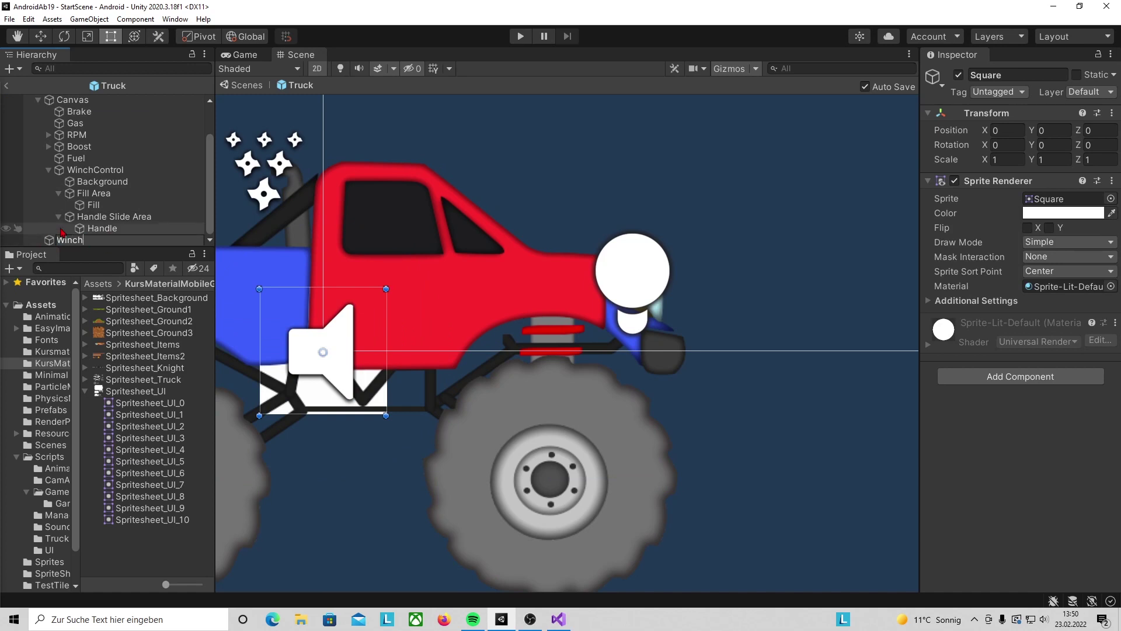
key("Return")
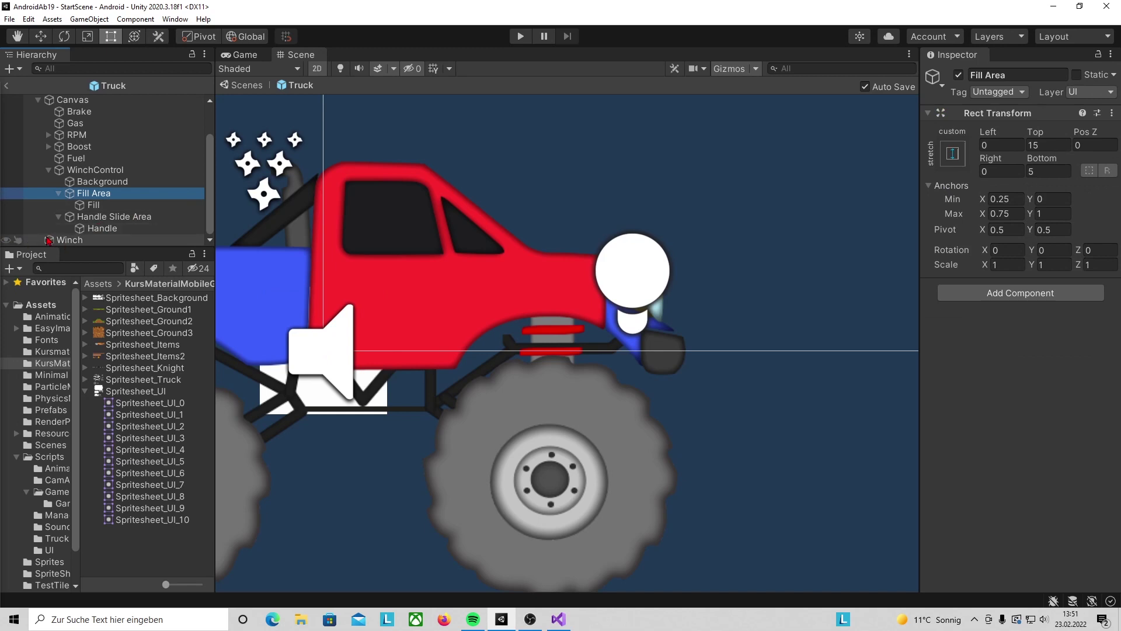
Step: Make Winch the Truck's first child and move it to X 3.55 in front of the truck
left_click_drag(51, 241, 86, 109)
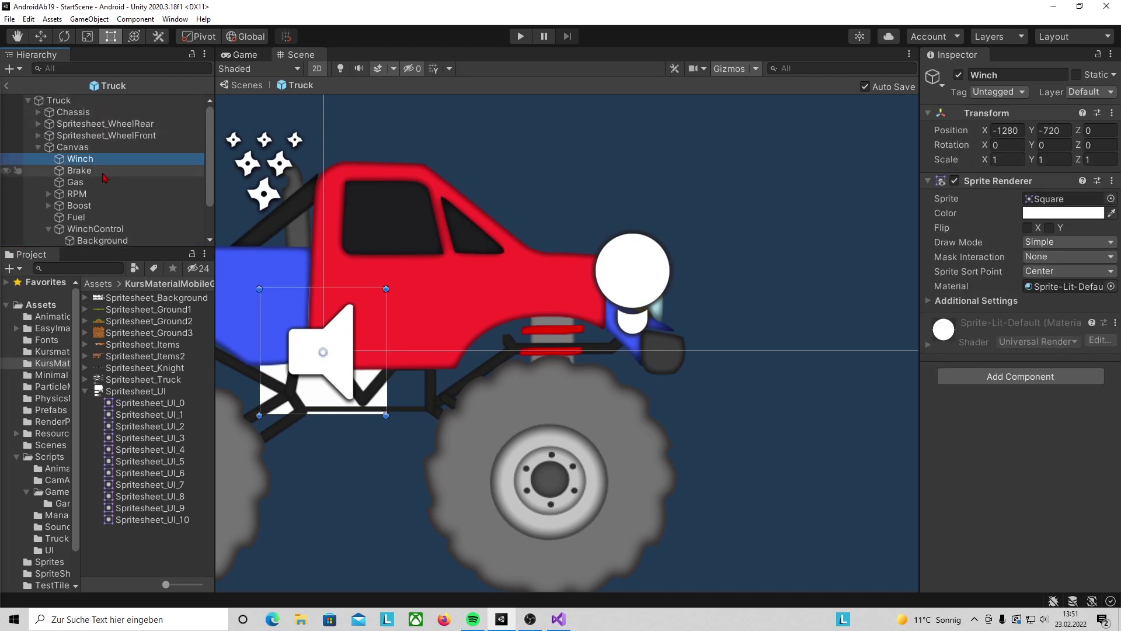
left_click_drag(90, 161, 82, 106)
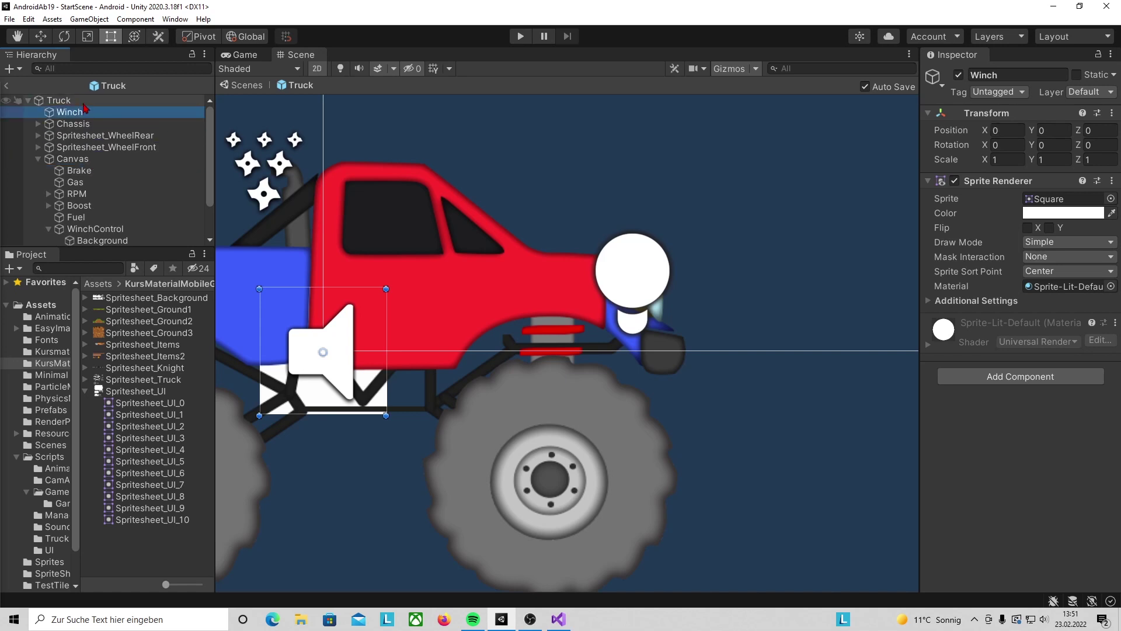
double_click(90, 115)
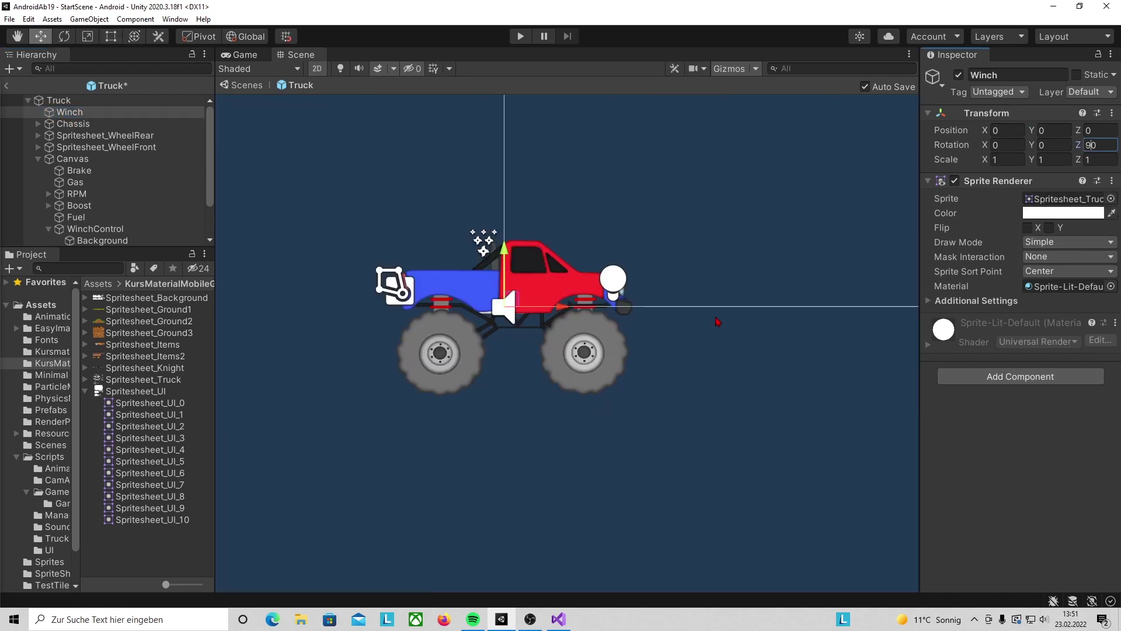
left_click_drag(595, 315, 718, 323)
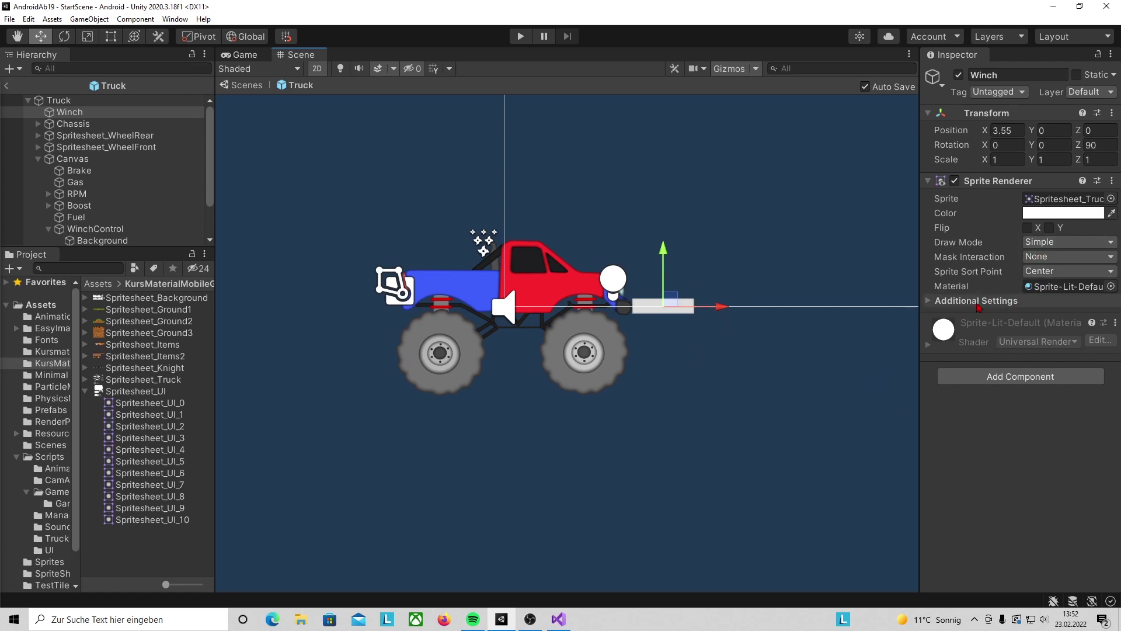
Step: Put the Winch on the Truck sorting layer with Order in Layer 20
left_click(993, 301)
left_click(1066, 315)
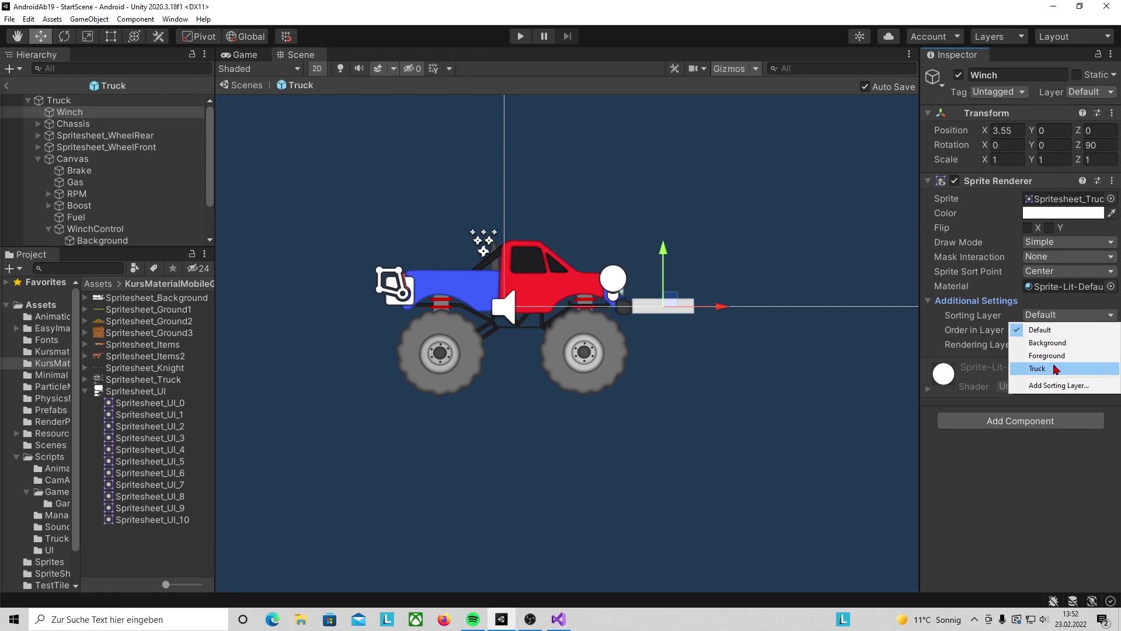
left_click(1052, 370)
left_click(1041, 330)
double_click(1041, 330)
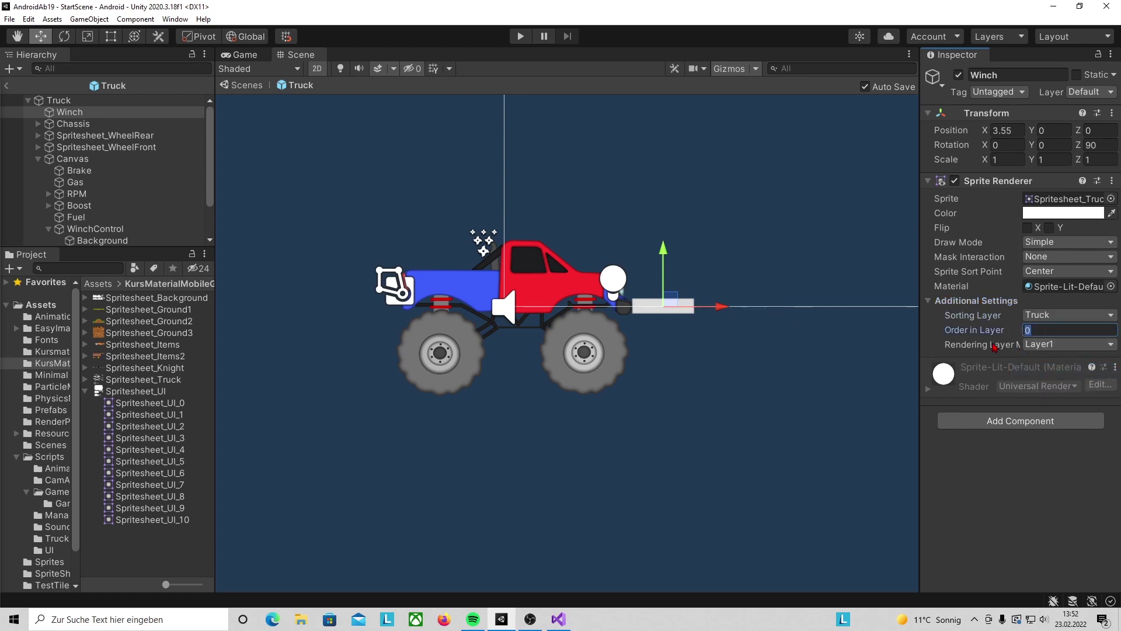
mouse_move(995, 348)
type("2")
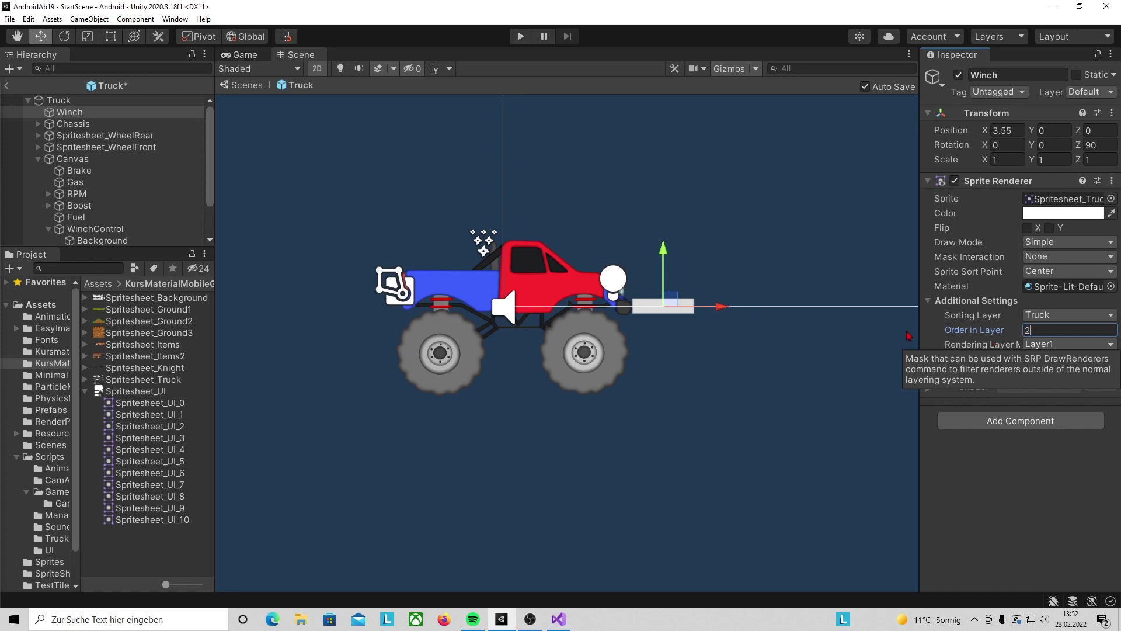
type("0")
Step: Reshape the Winch with the Rect tool into a flat bar under the truck's front
left_click_drag(721, 307, 616, 298)
scroll(674, 322, "up", 3)
key("t")
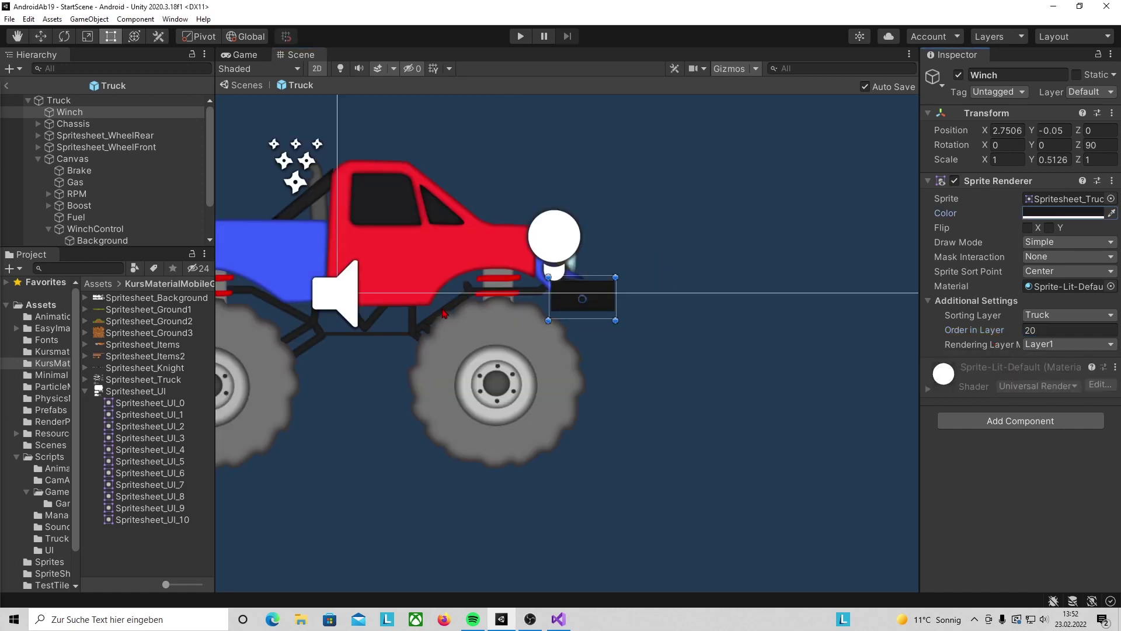
left_click(645, 390)
left_click(601, 315)
left_click_drag(596, 277, 626, 305)
scroll(626, 304, "down", 2)
left_click(378, 182)
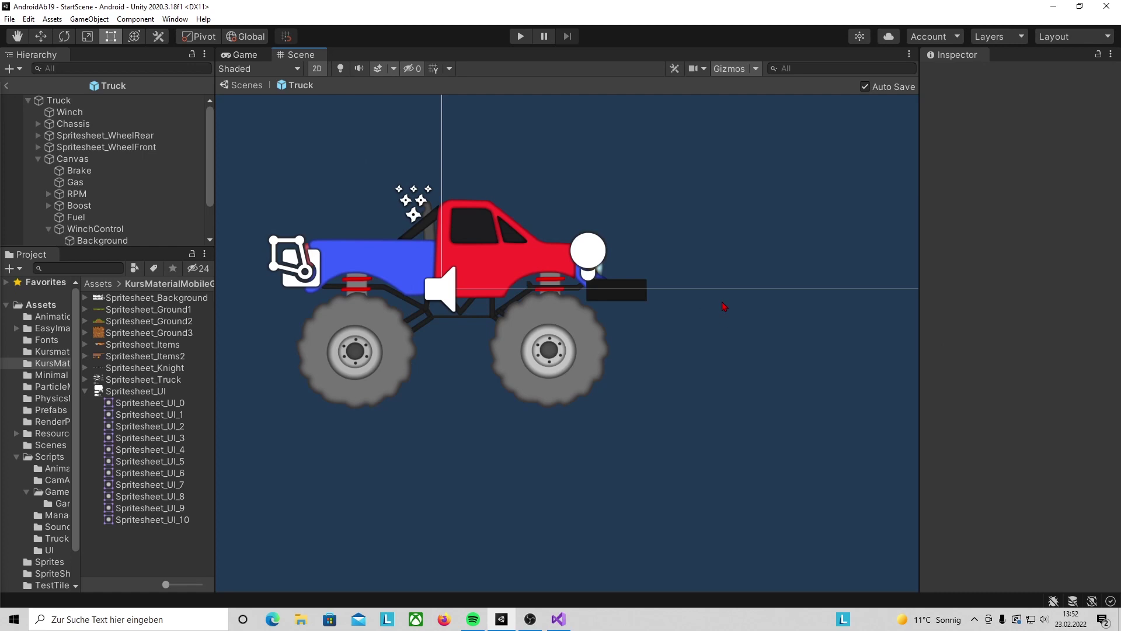
Step: Add a square sprite child under the Winch and name it Roller
left_click(82, 113)
right_click(93, 113)
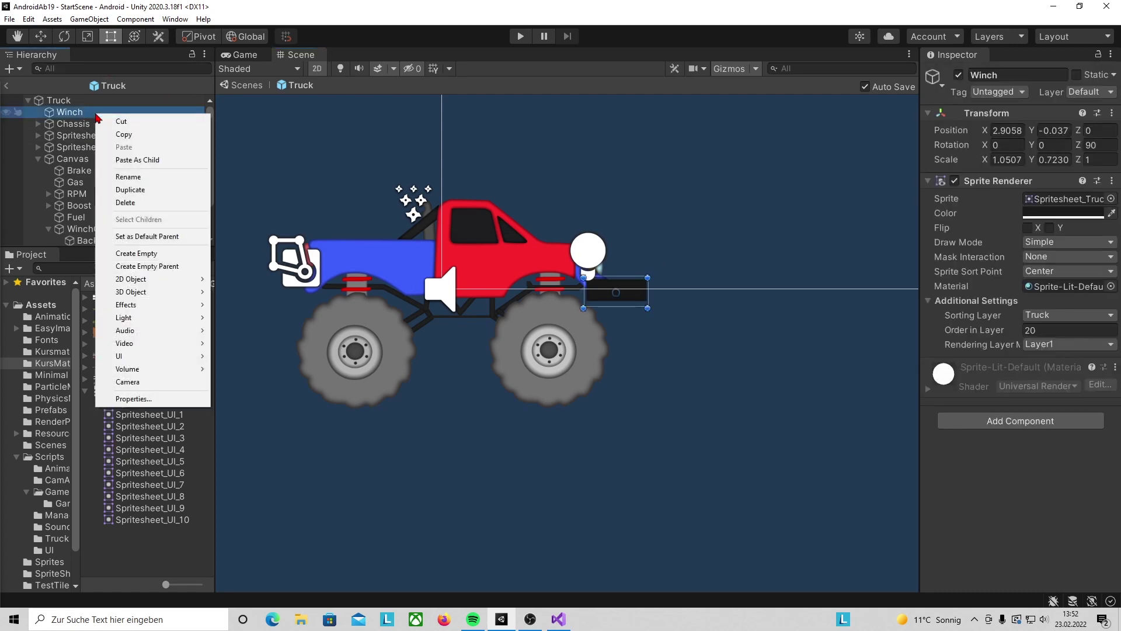
mouse_move(152, 279)
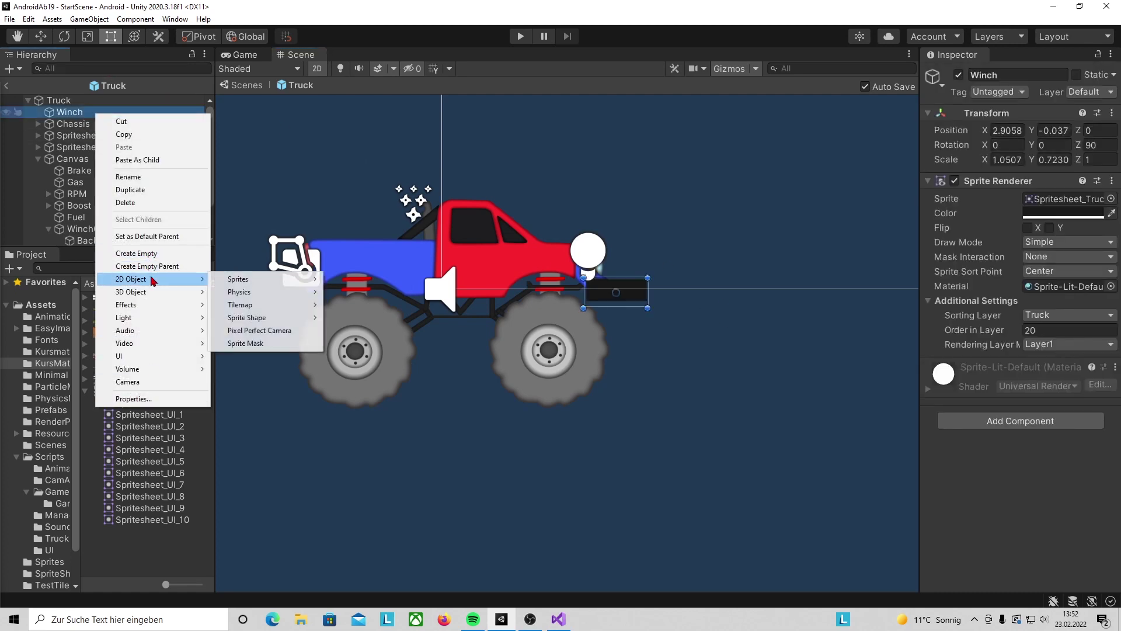
mouse_move(304, 281)
left_click(351, 279)
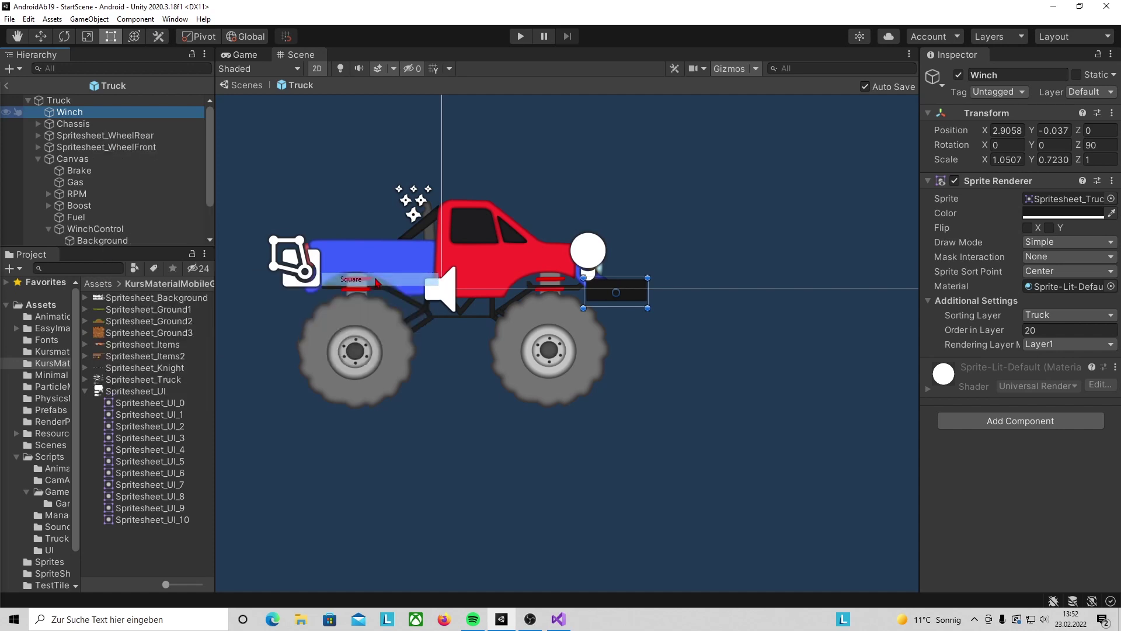
double_click(76, 123)
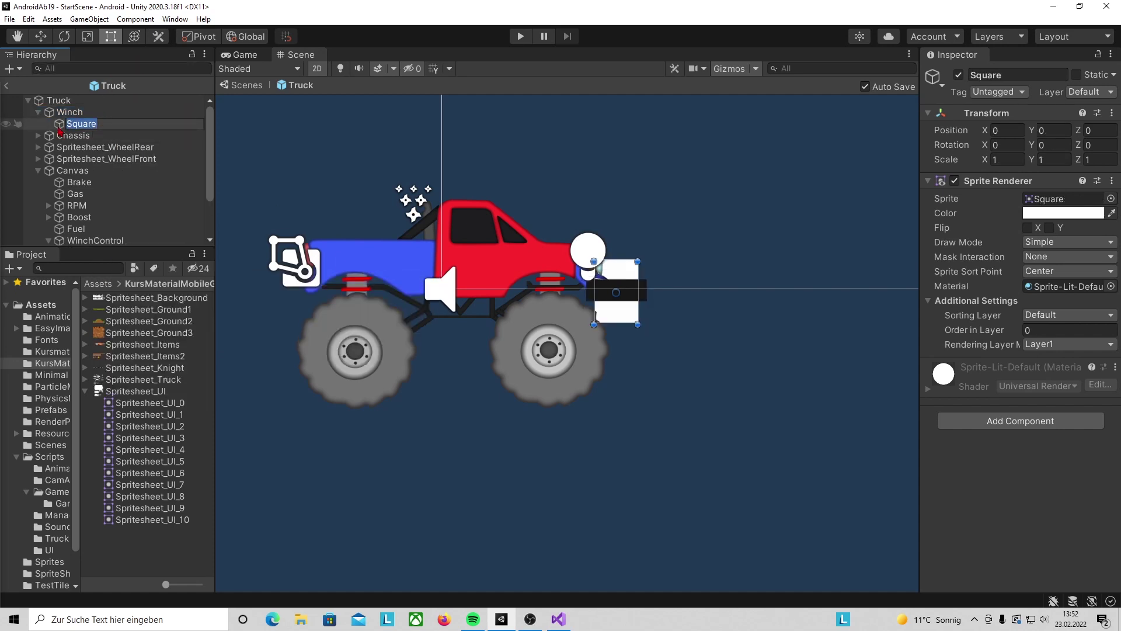
type("E")
left_click(73, 135)
Step: Give Roller the truck sheet's wheel sprite, size it to the bar's front end, and return to the scene
left_click(79, 124)
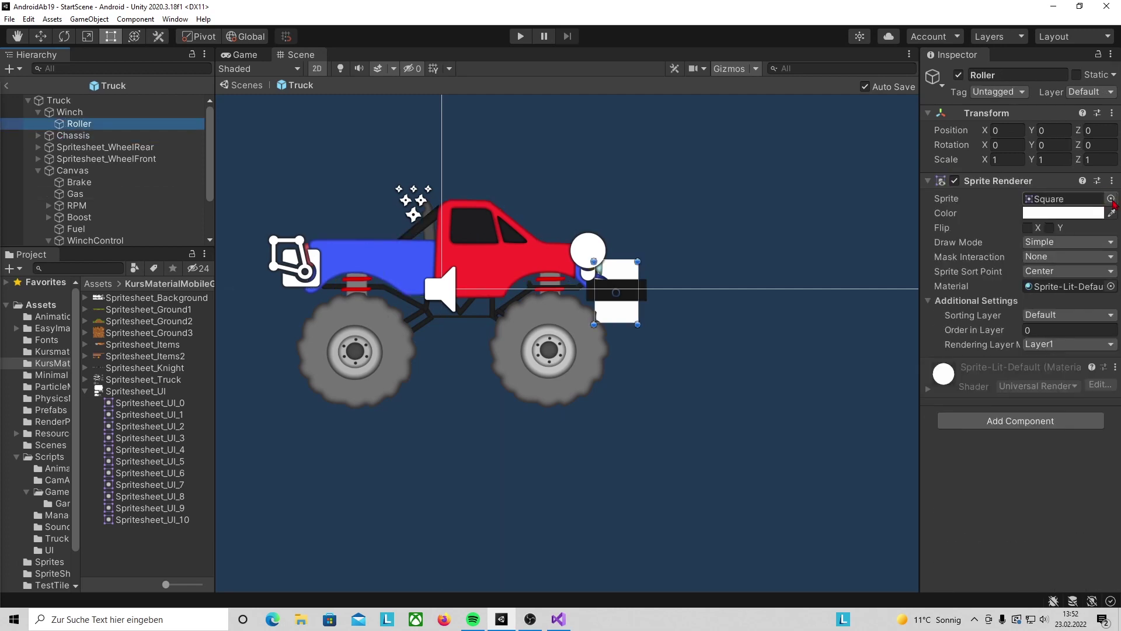
left_click(1111, 198)
double_click(542, 263)
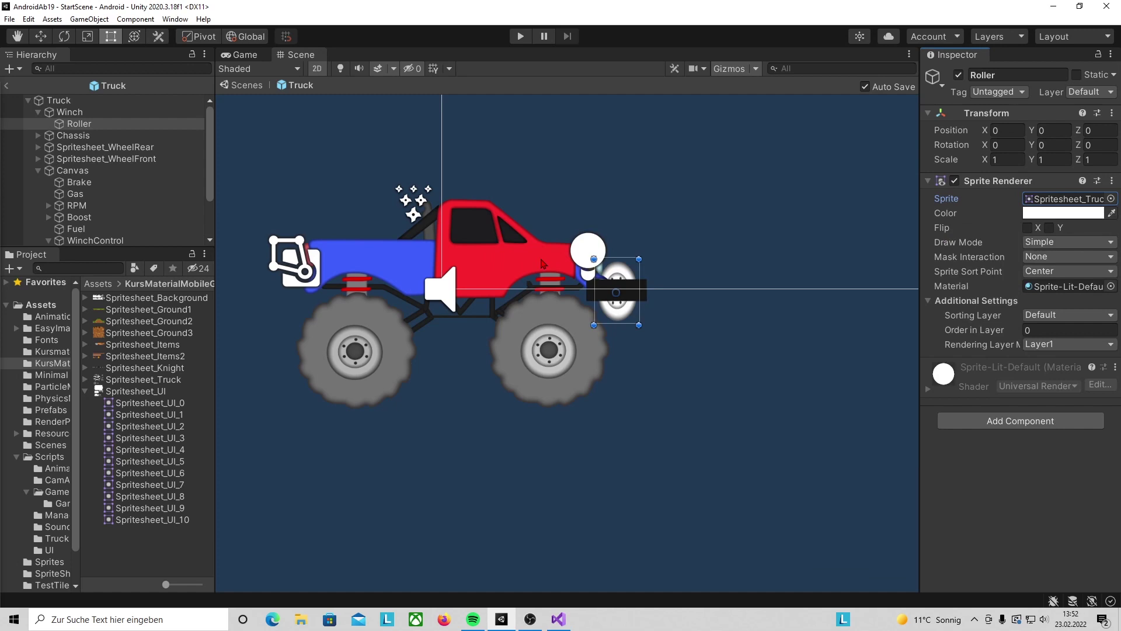
left_click_drag(639, 272, 659, 275)
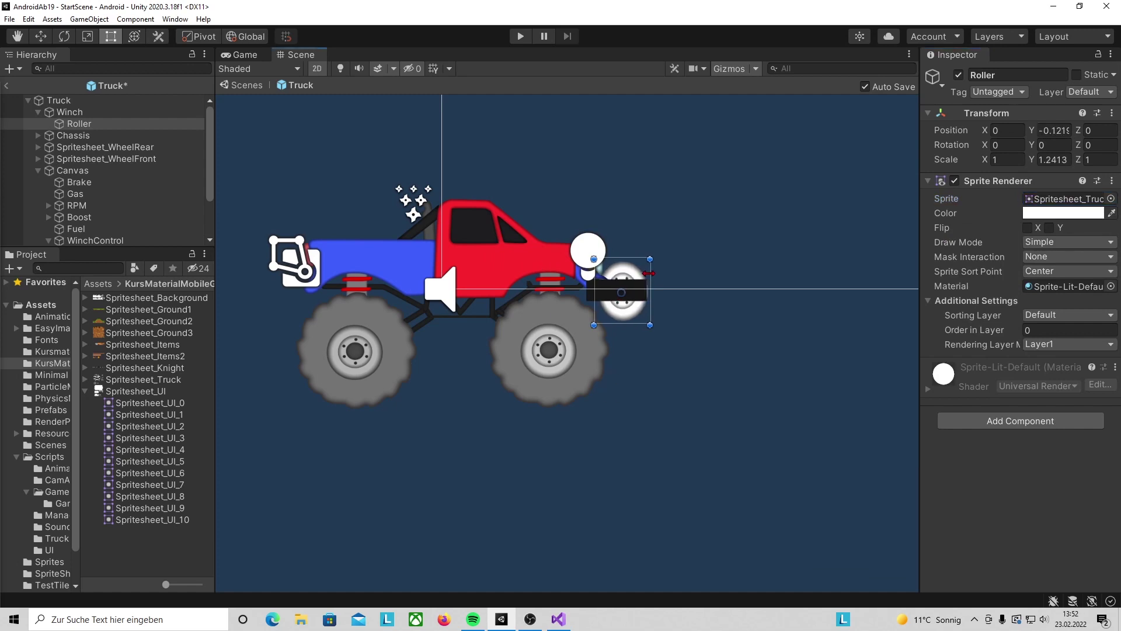
key("w")
left_click(764, 268)
scroll(764, 269, "down", 5)
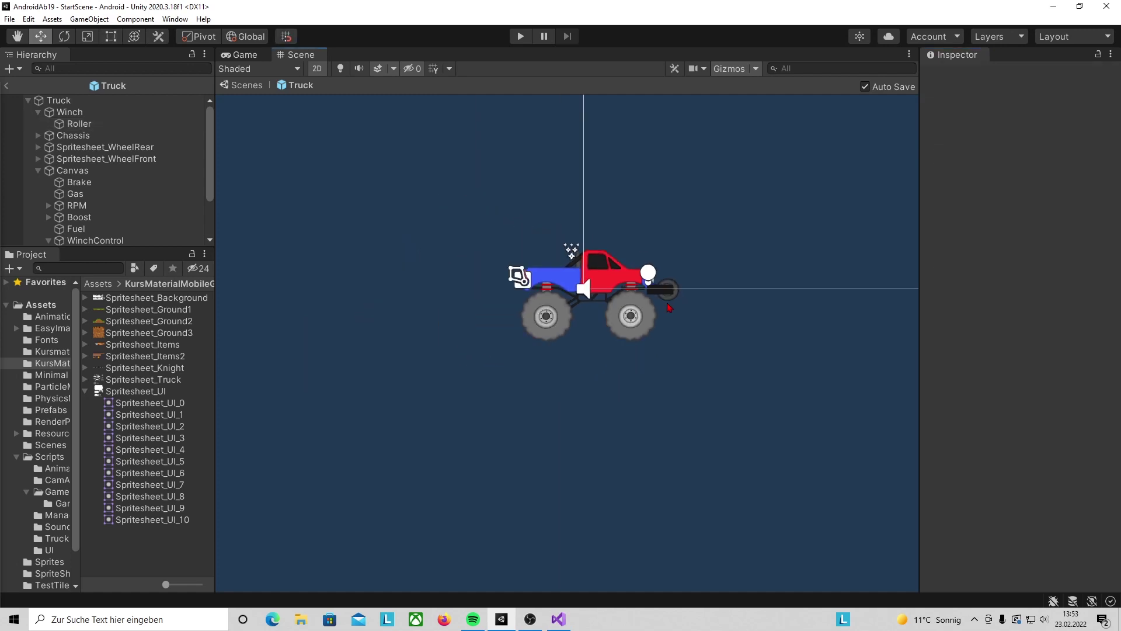
scroll(554, 366, "up", 8)
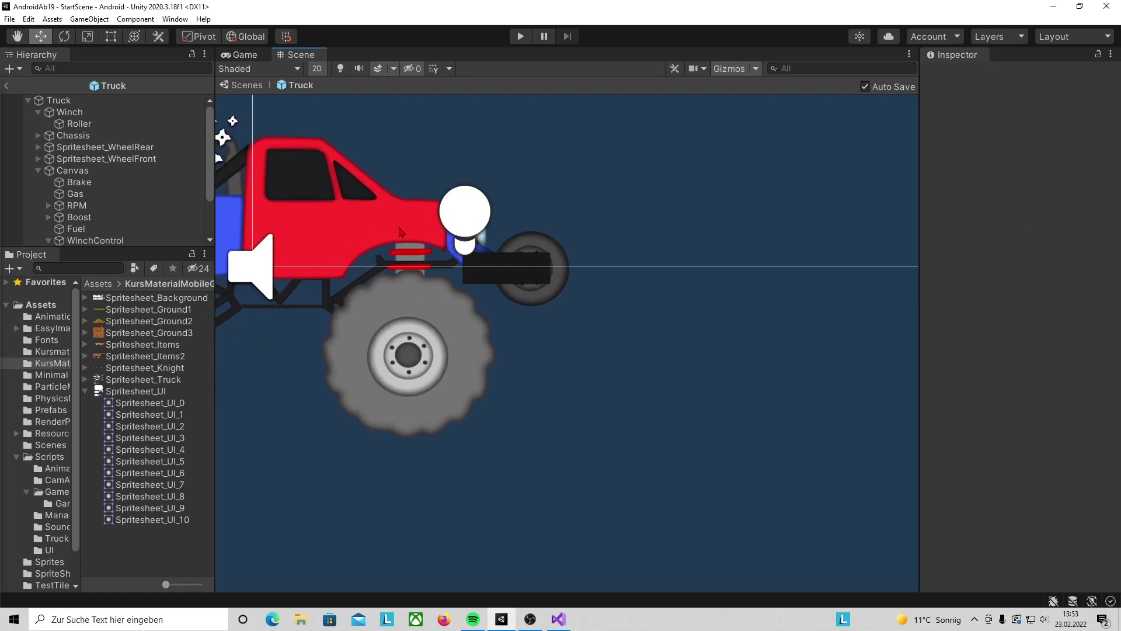
left_click(47, 114)
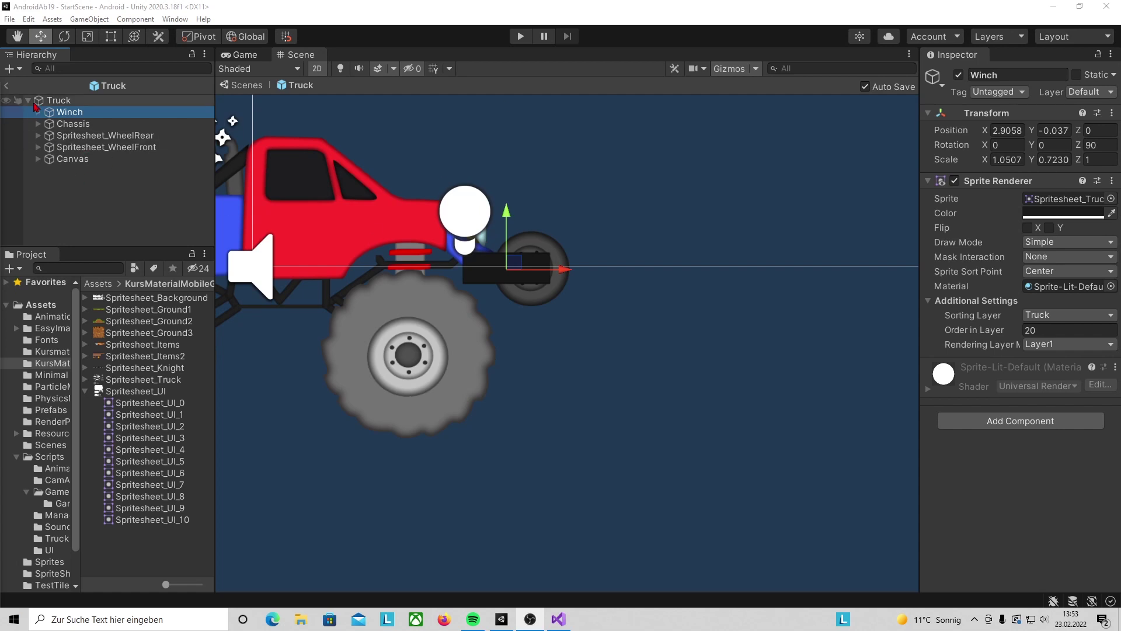
left_click(5, 85)
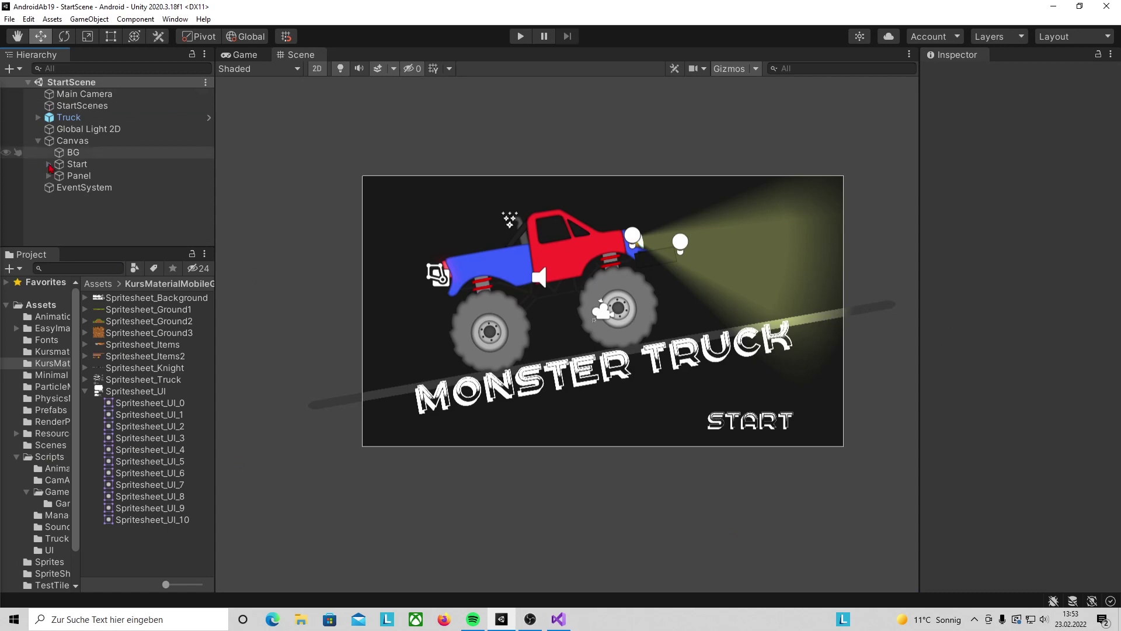
Step: Add a square sprite to StartScene named Anchor
right_click(74, 209)
mouse_move(145, 363)
mouse_move(248, 361)
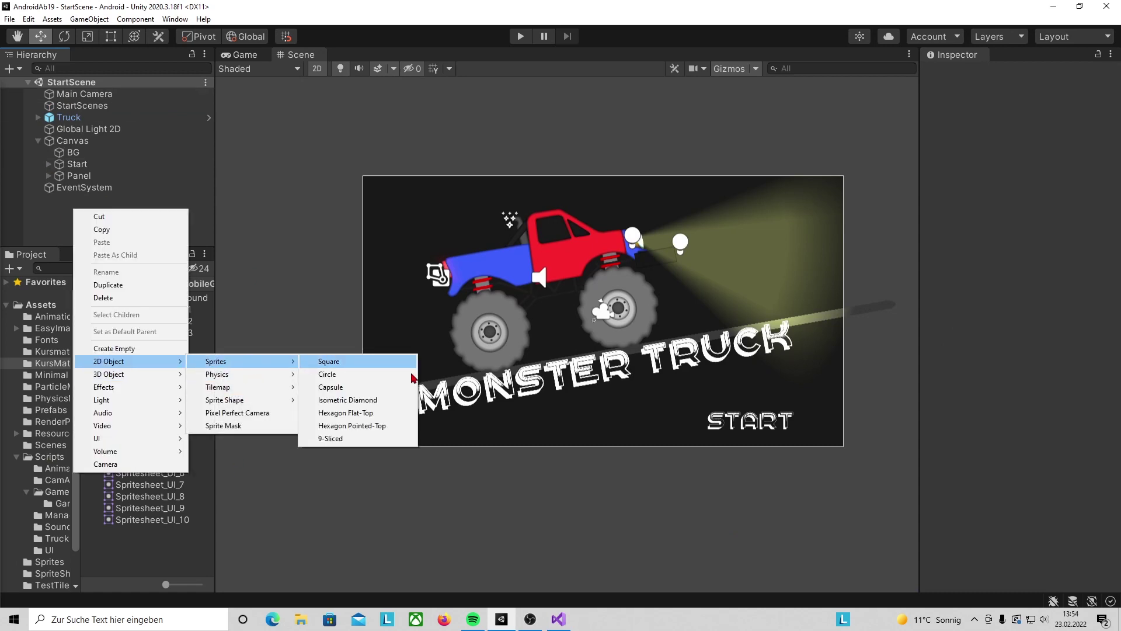
left_click(362, 363)
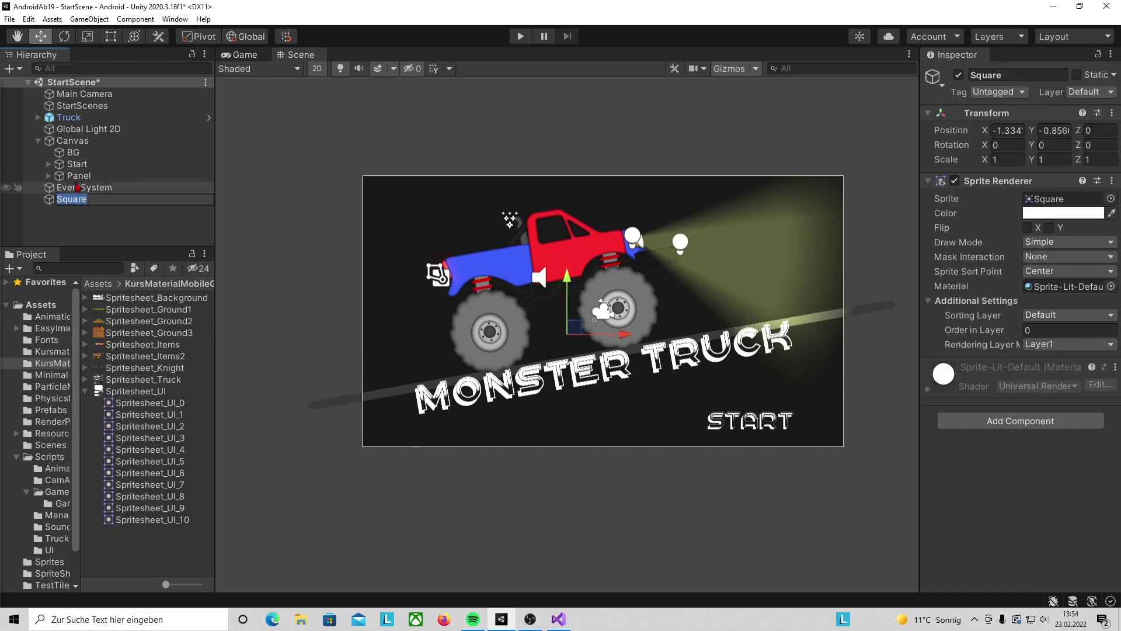
type("Anchor")
key("Return")
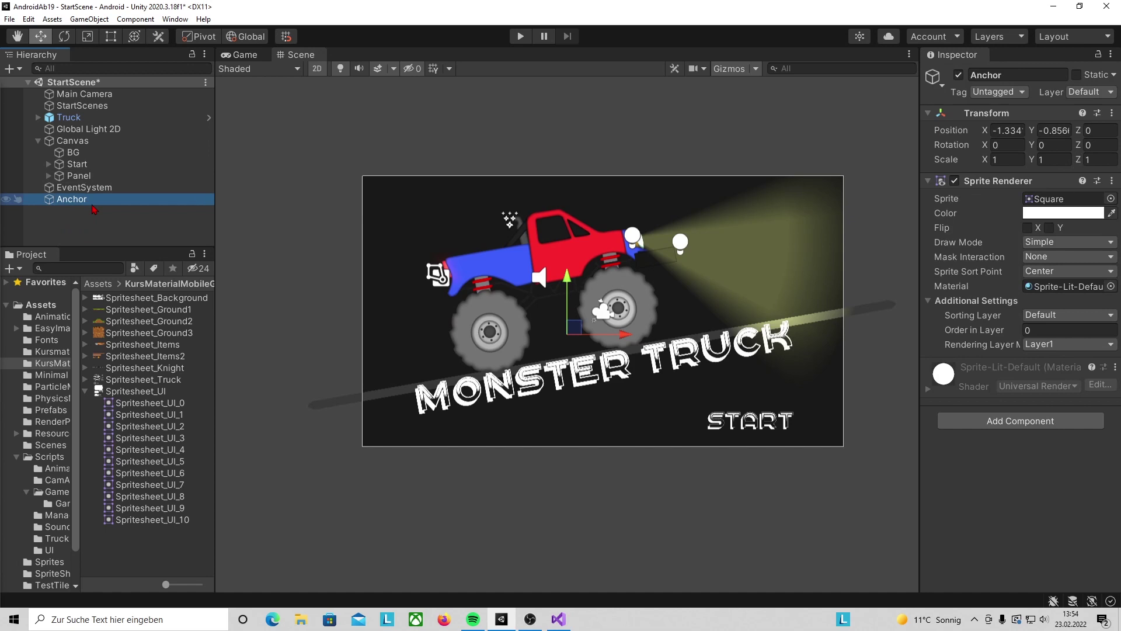
Step: Make Anchor a prefab in the Prefabs folder and bring up its actions in the Hierarchy
left_click(52, 411)
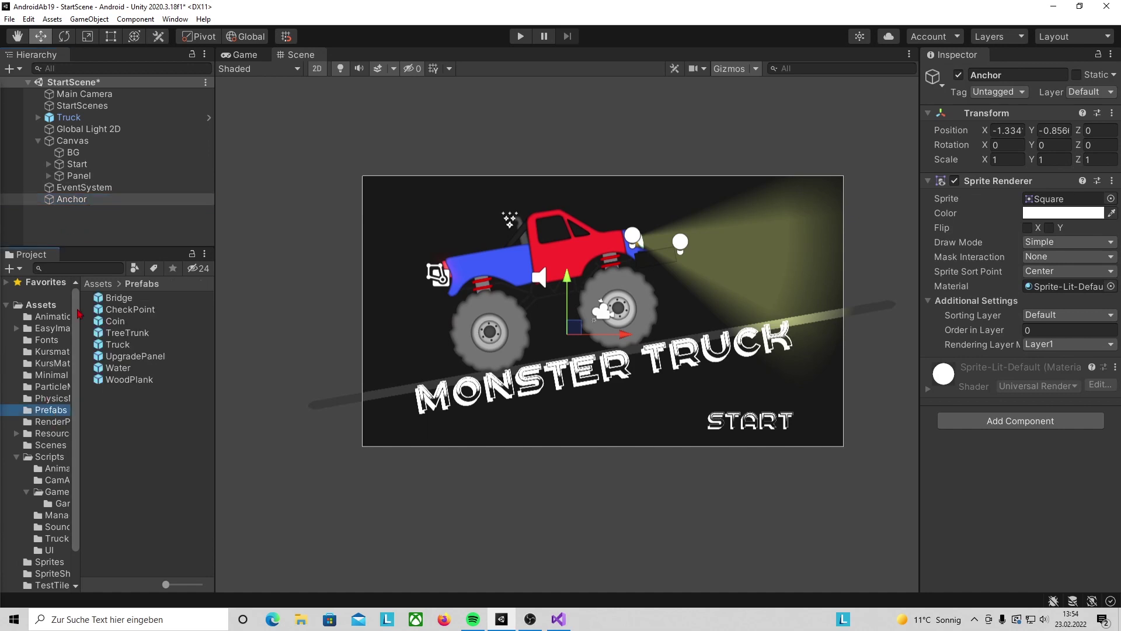
left_click_drag(125, 458, 129, 461)
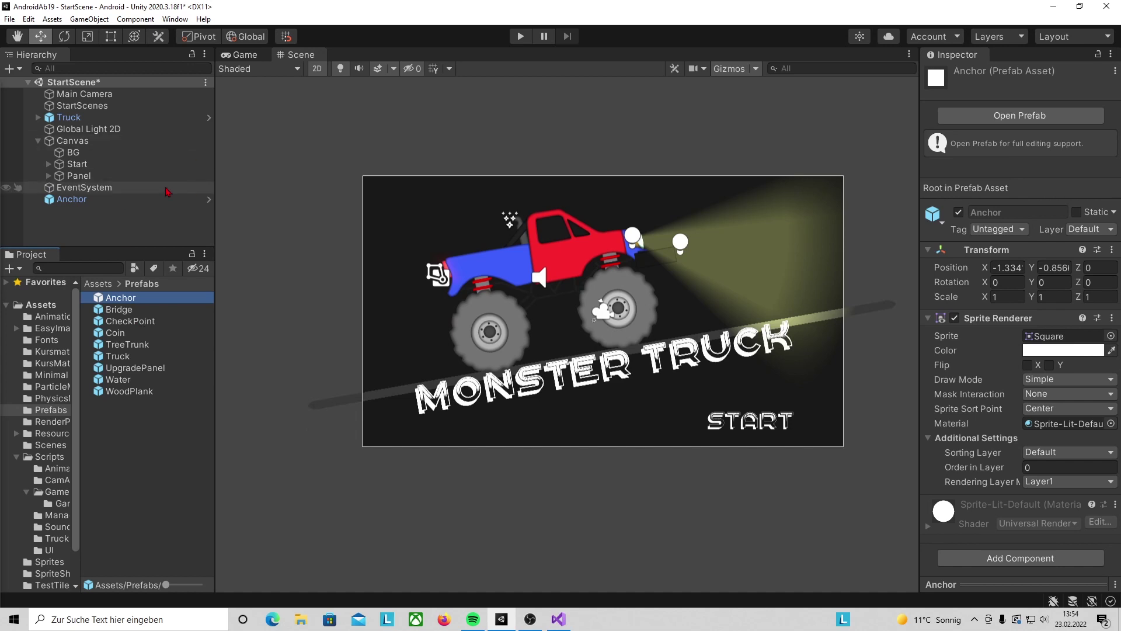
right_click(111, 199)
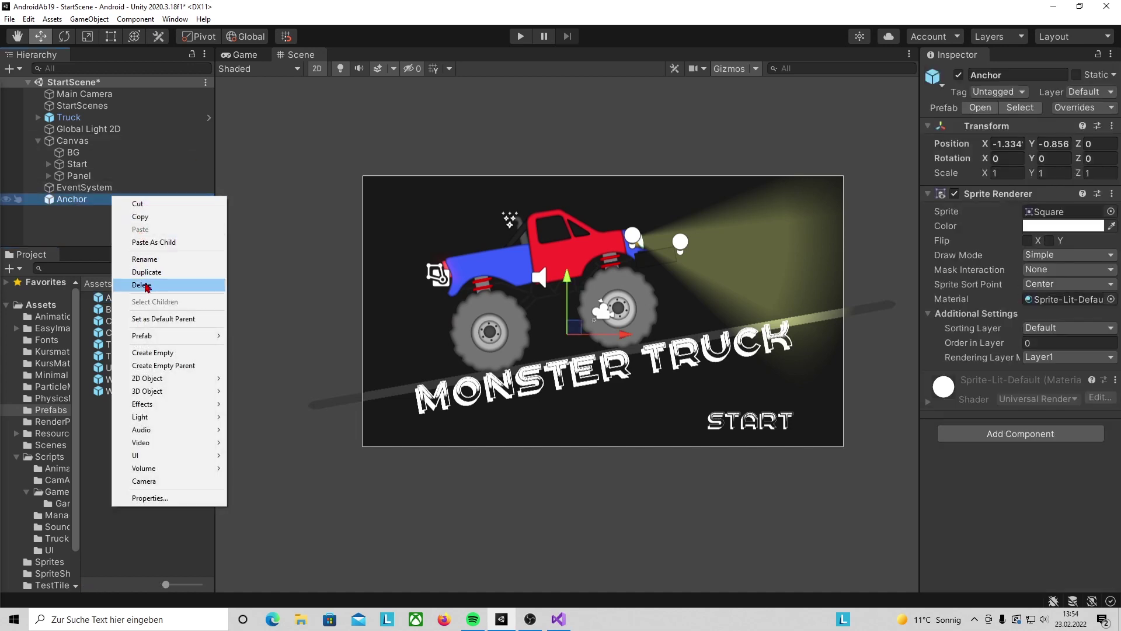
Step: Delete the Anchor instance from the scene, open the Anchor prefab, and set Position X and Y to 0
left_click(142, 285)
left_click(138, 299)
double_click(138, 300)
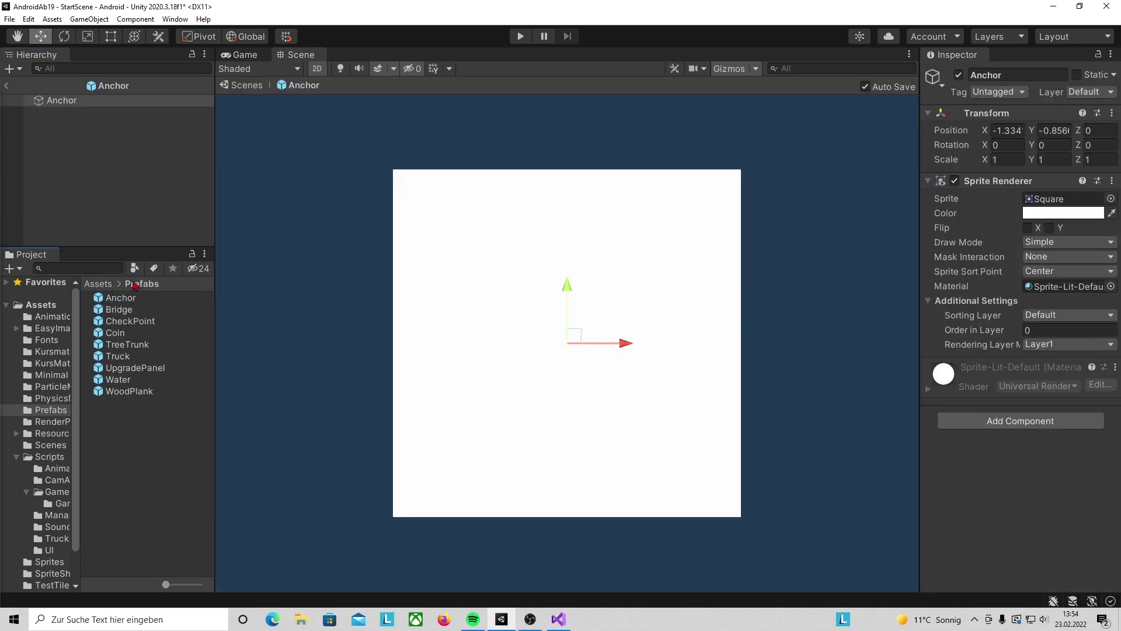
left_click(1058, 125)
type("0")
left_click(1007, 129)
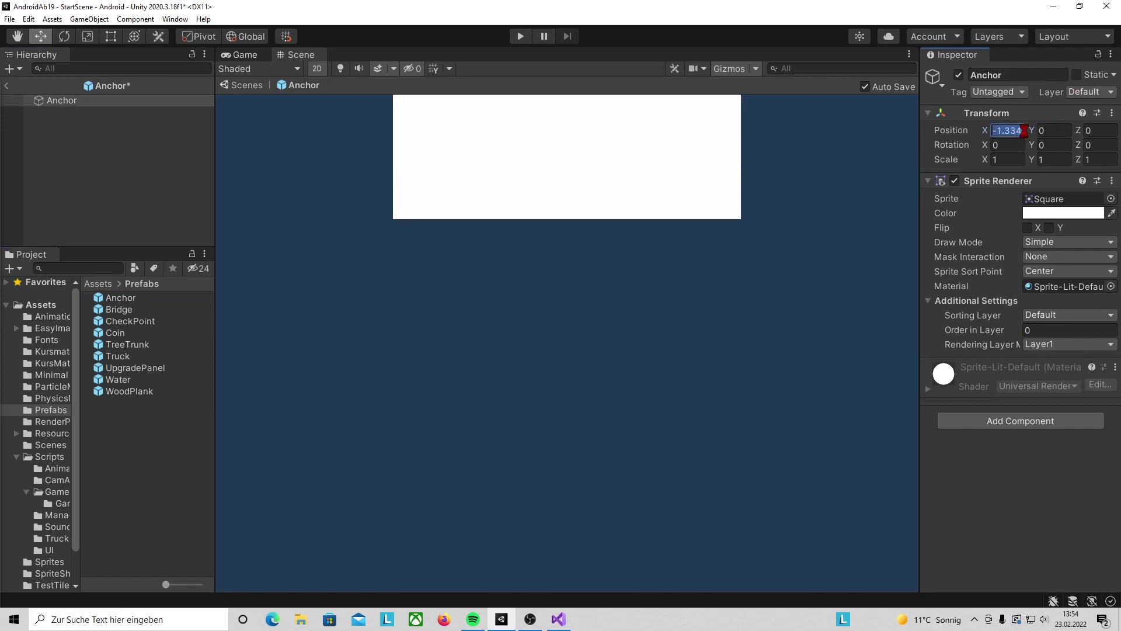
type("0")
key("Return")
Step: Give the Anchor prefab the wooden plank sprite from the spritesheet
left_click(1111, 199)
scroll(900, 312, "down", 3)
scroll(899, 311, "down", 2)
scroll(899, 311, "up", 3)
scroll(902, 328, "down", 3)
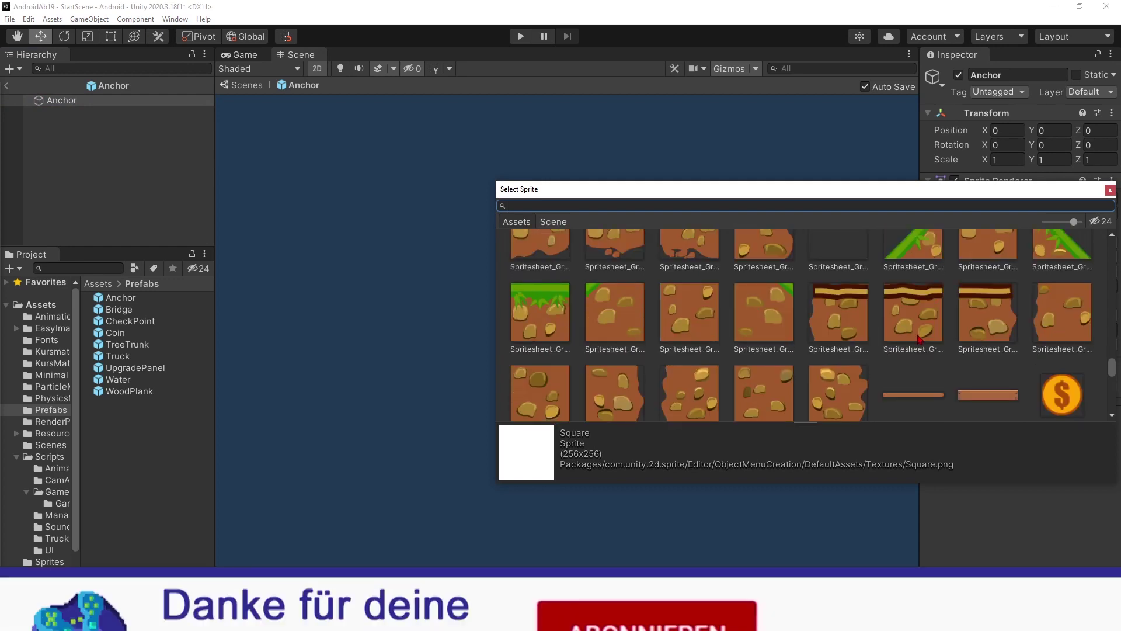
scroll(923, 396, "down", 2)
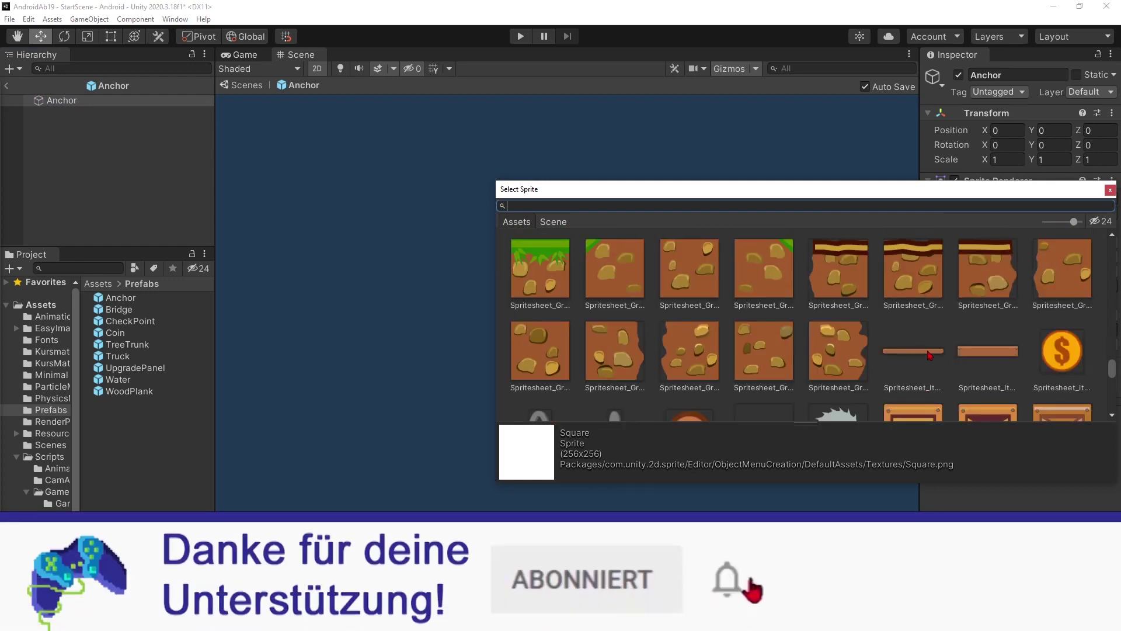
double_click(961, 360)
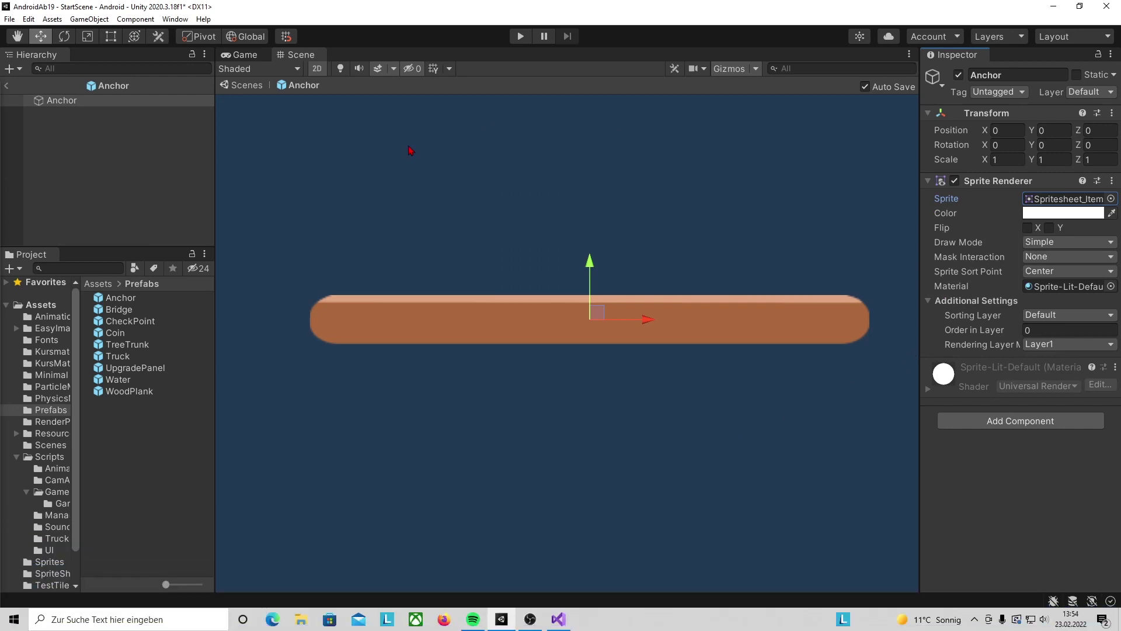
Step: Set the plank's Z rotation to -90 so it stands upright
scroll(556, 244, "down", 3)
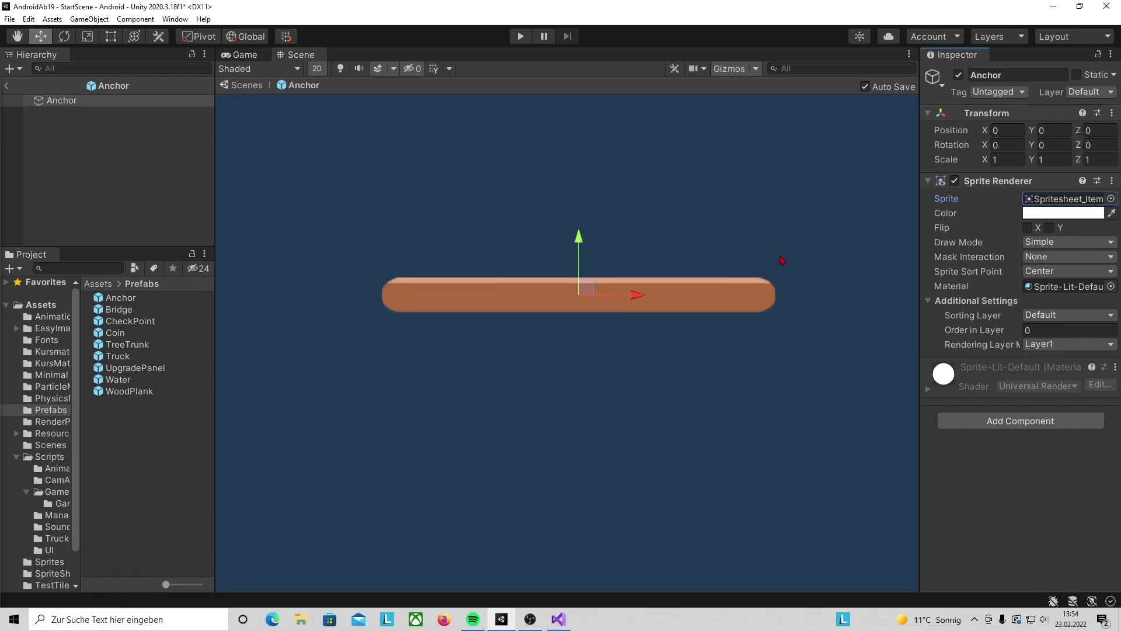
left_click(1095, 145)
type("90")
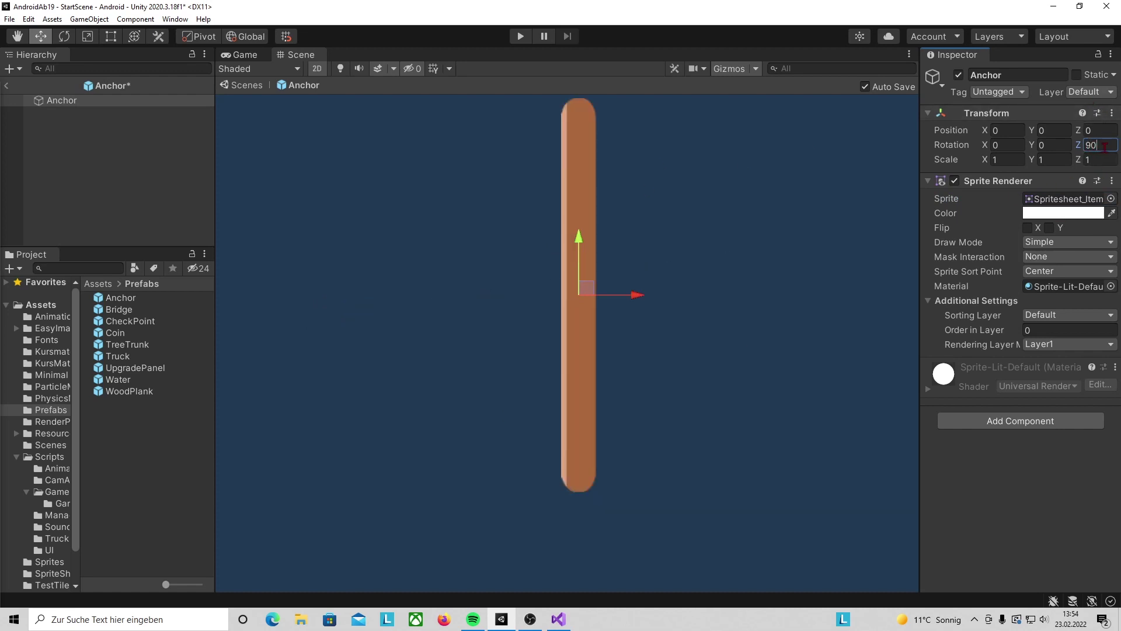
key("BackSpace")
key("BackSpace")
type("-90")
mouse_move(611, 349)
middle_mouse_down()
mouse_move(680, 348)
mouse_move(628, 439)
middle_mouse_up()
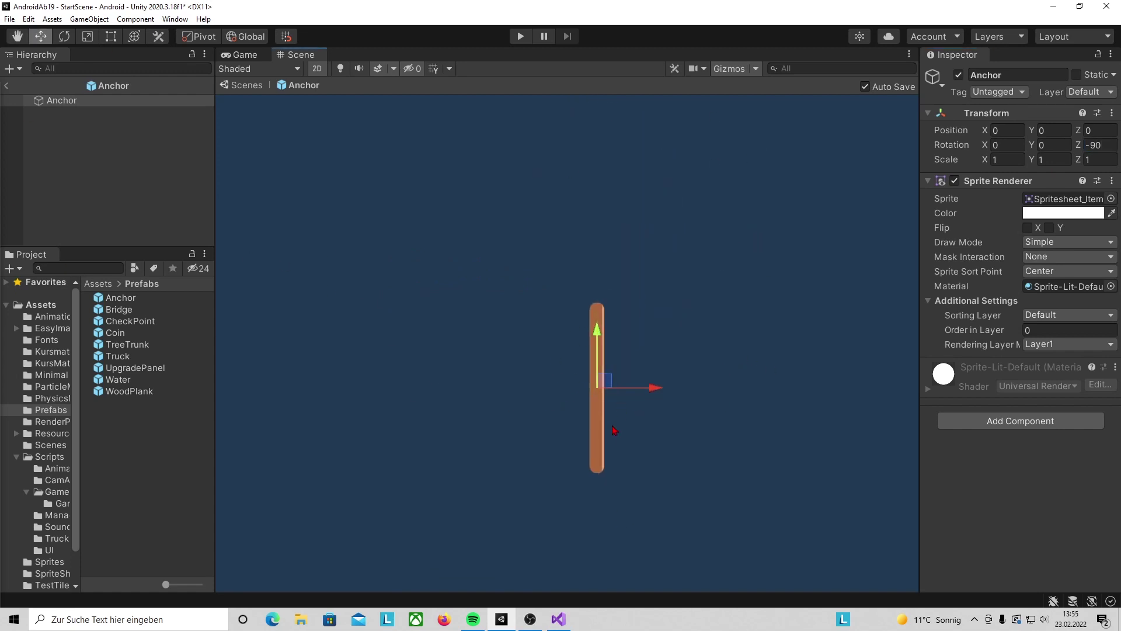
left_click(74, 100)
left_click(59, 109)
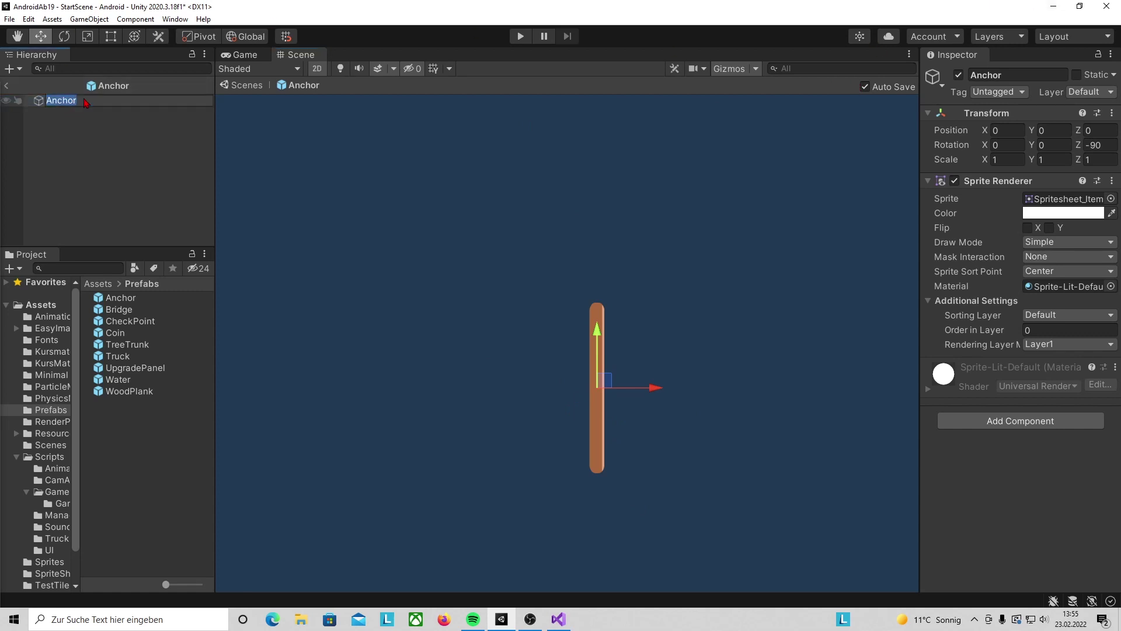
Step: Add a Ring sprite child under Anchor using the Tacho_2 sprite
right_click(62, 103)
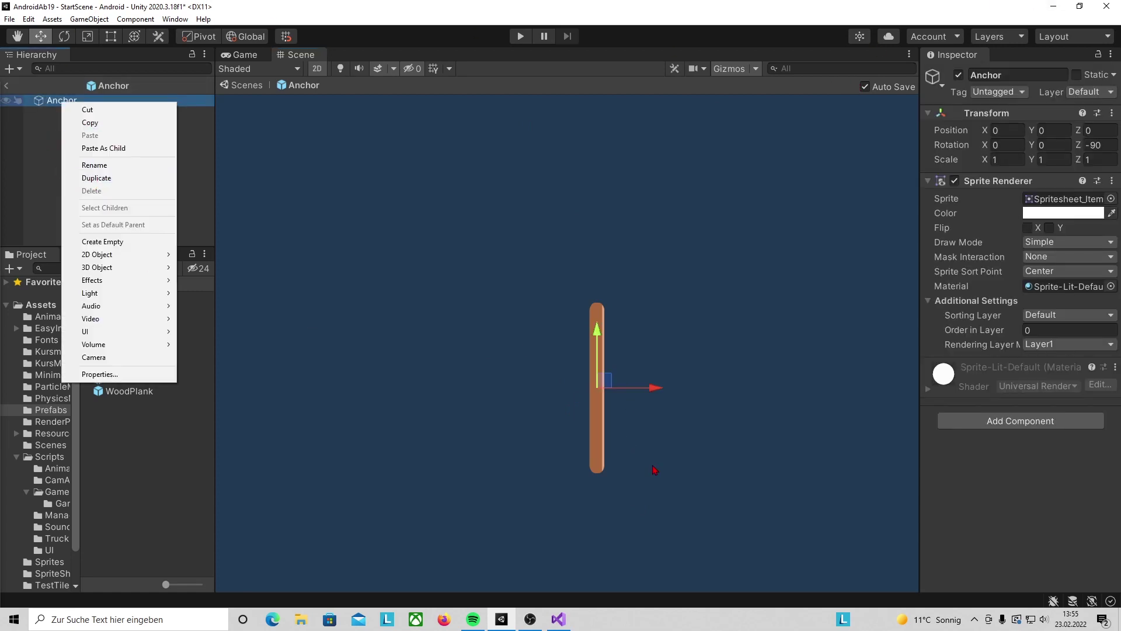
mouse_move(111, 255)
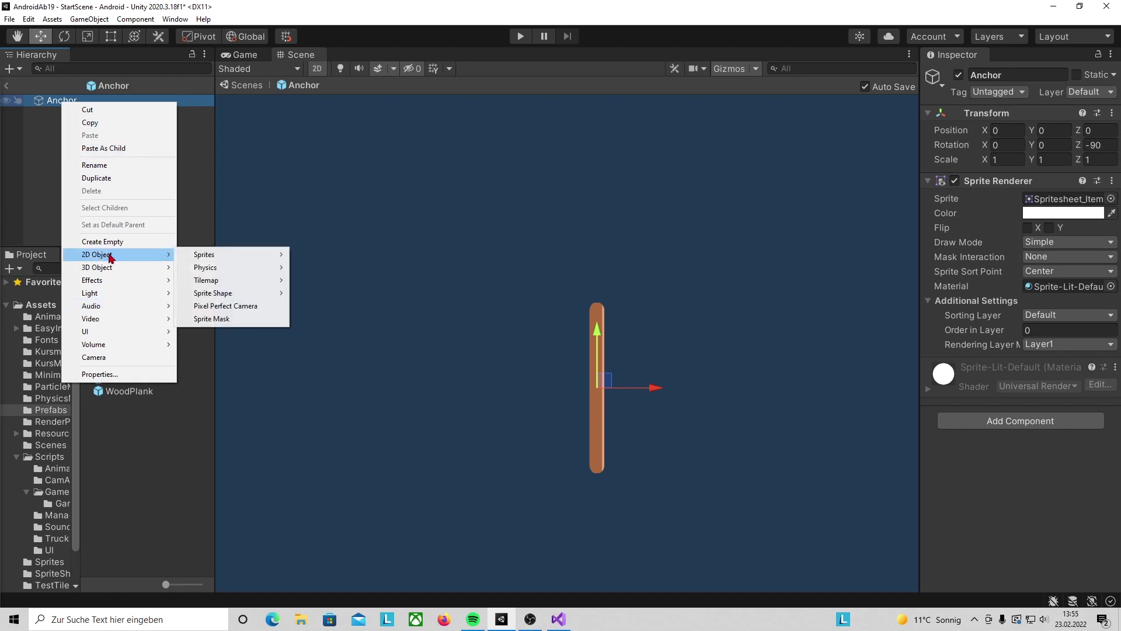
mouse_move(222, 258)
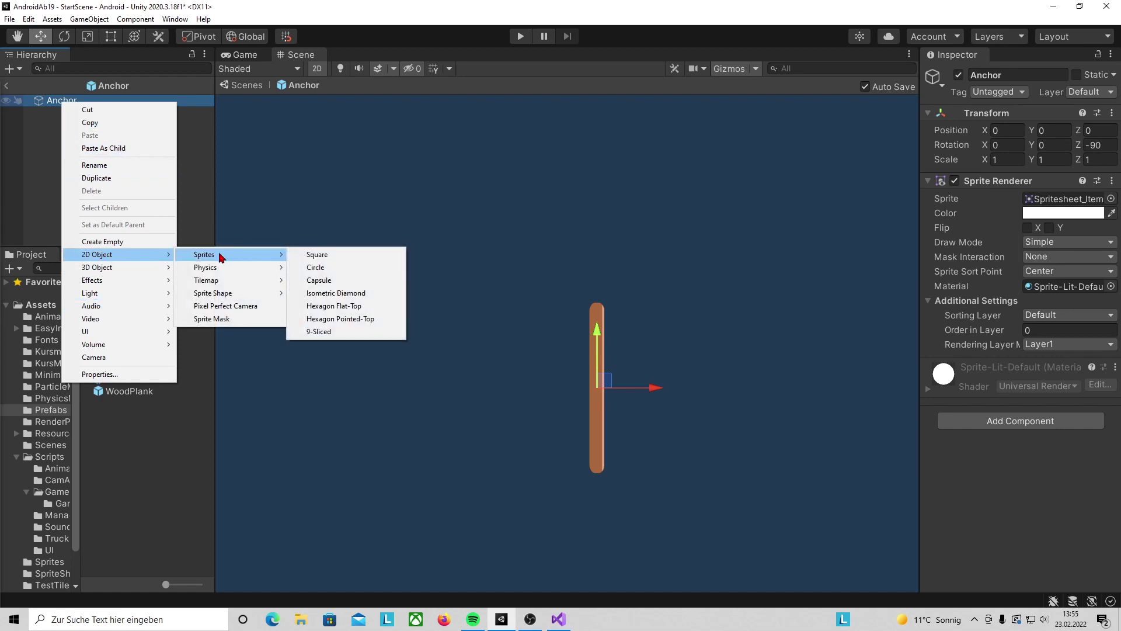
scroll(788, 340, "up", 1)
scroll(787, 340, "down", 5)
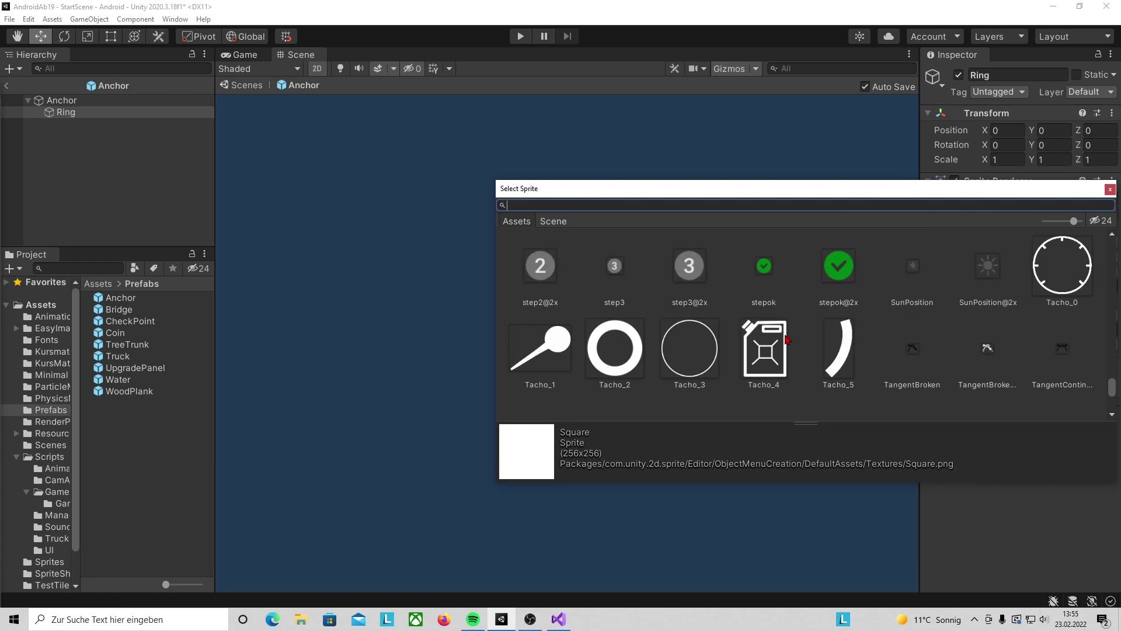
scroll(787, 340, "down", 2)
double_click(618, 310)
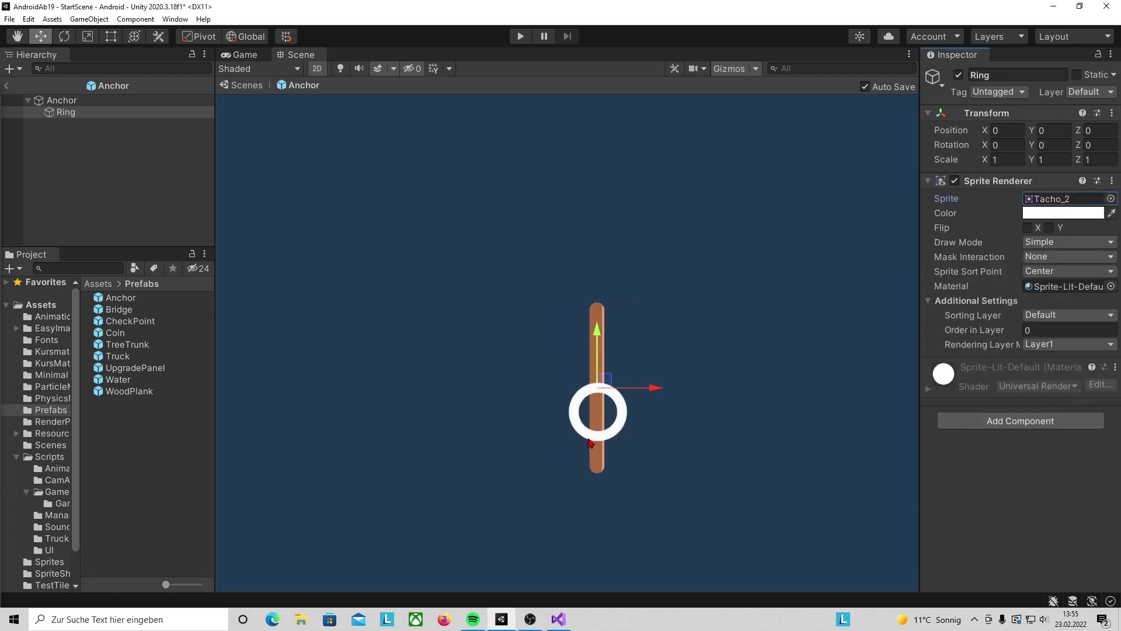
Step: Move the Ring up near the plank's top and tint it dark grey
left_click_drag(597, 329, 597, 259)
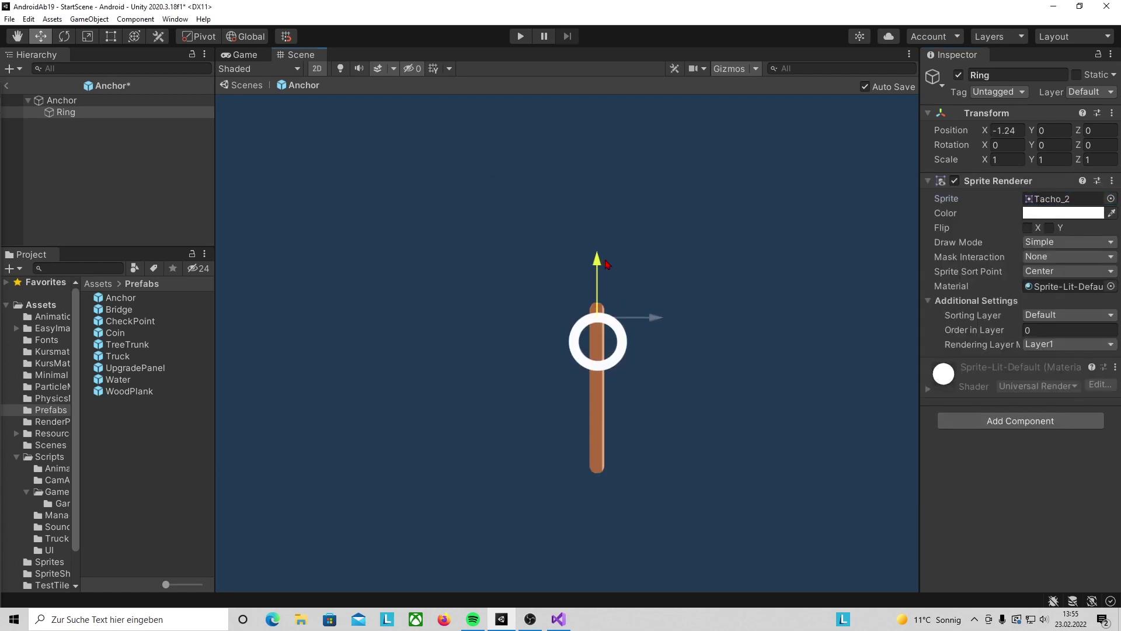
left_click(1112, 212)
left_click(940, 358)
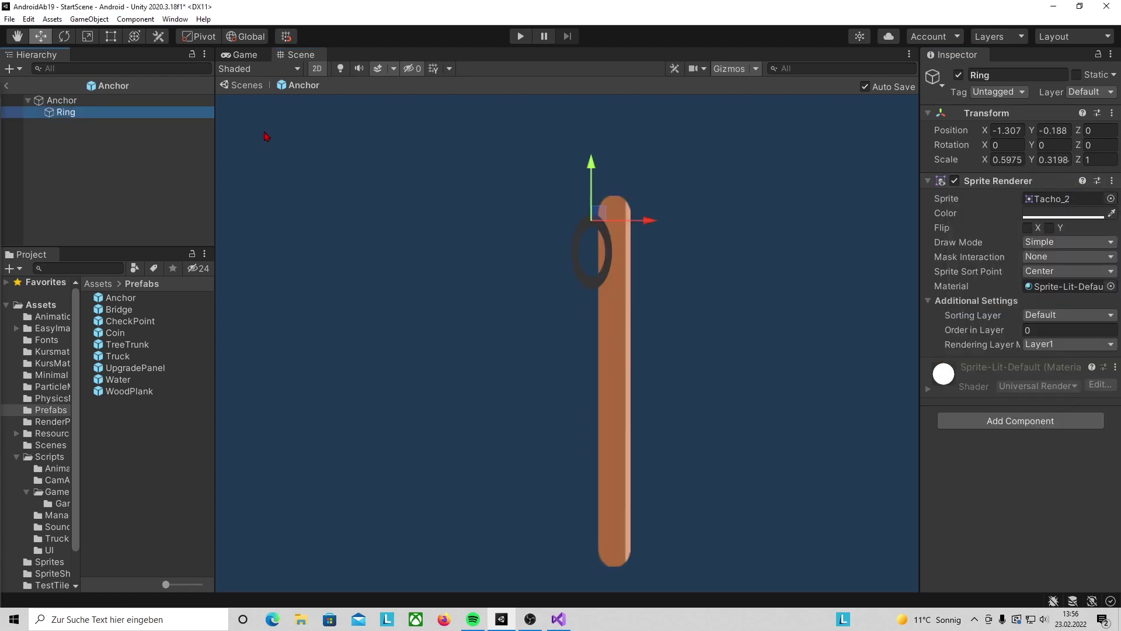
left_click(108, 103)
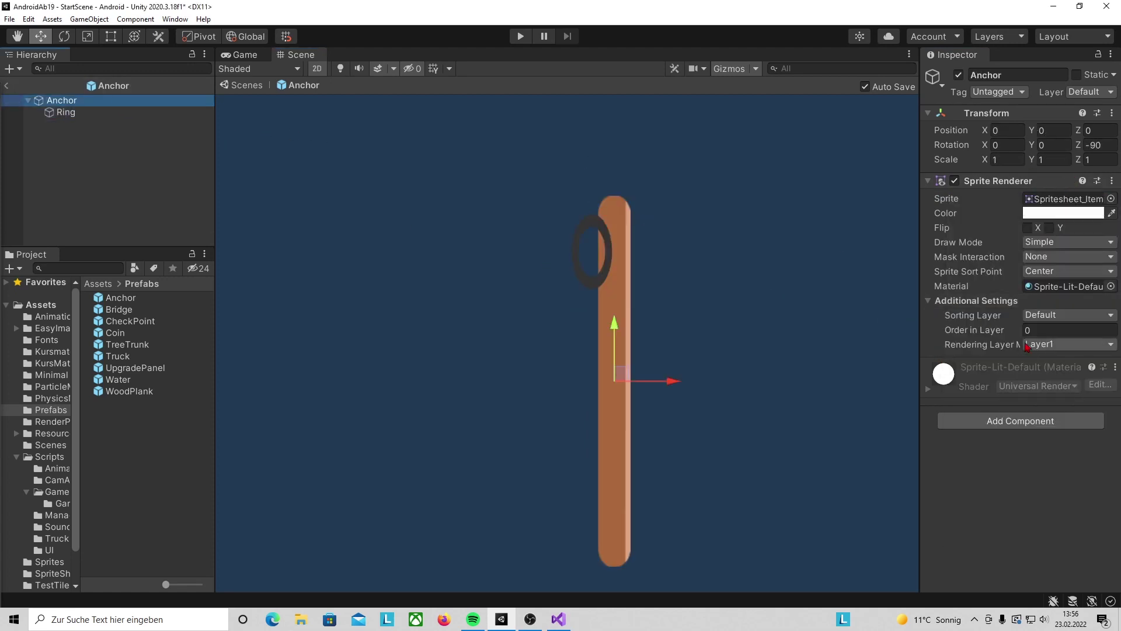
Step: Put both the Anchor plank and the Ring on the Foreground sorting layer
left_click(1063, 318)
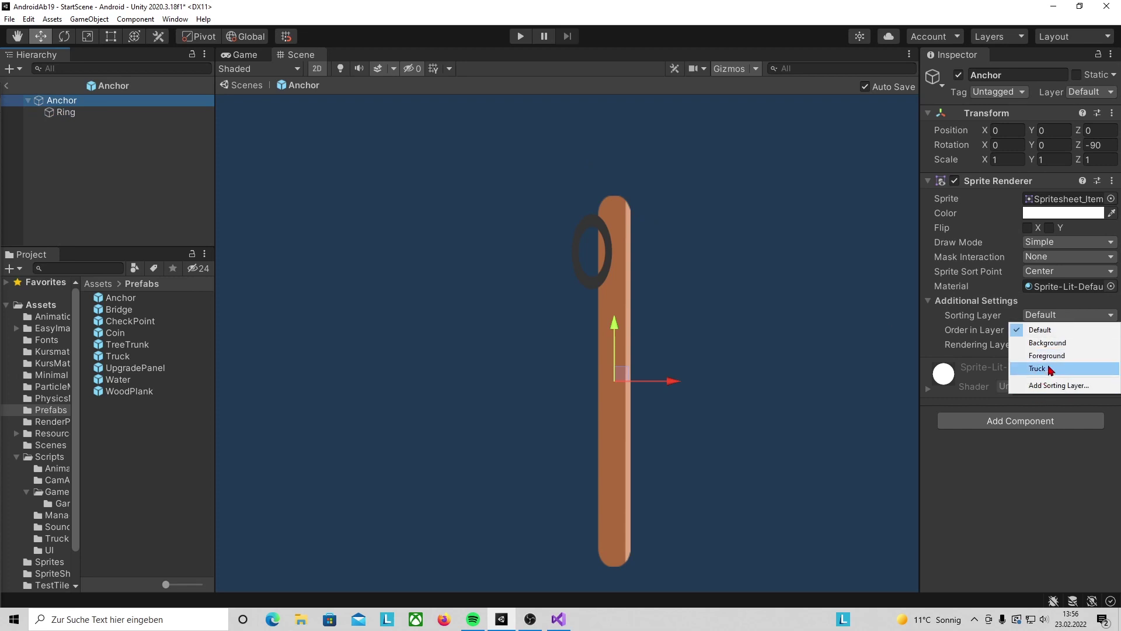
left_click(1045, 356)
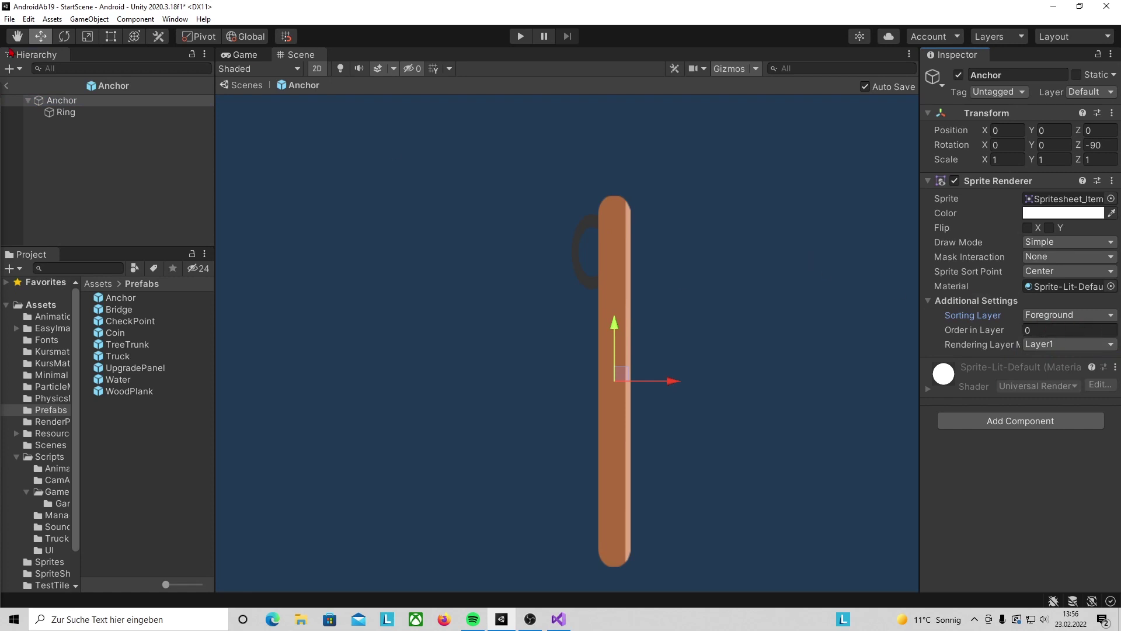
left_click(142, 112)
left_click(1076, 316)
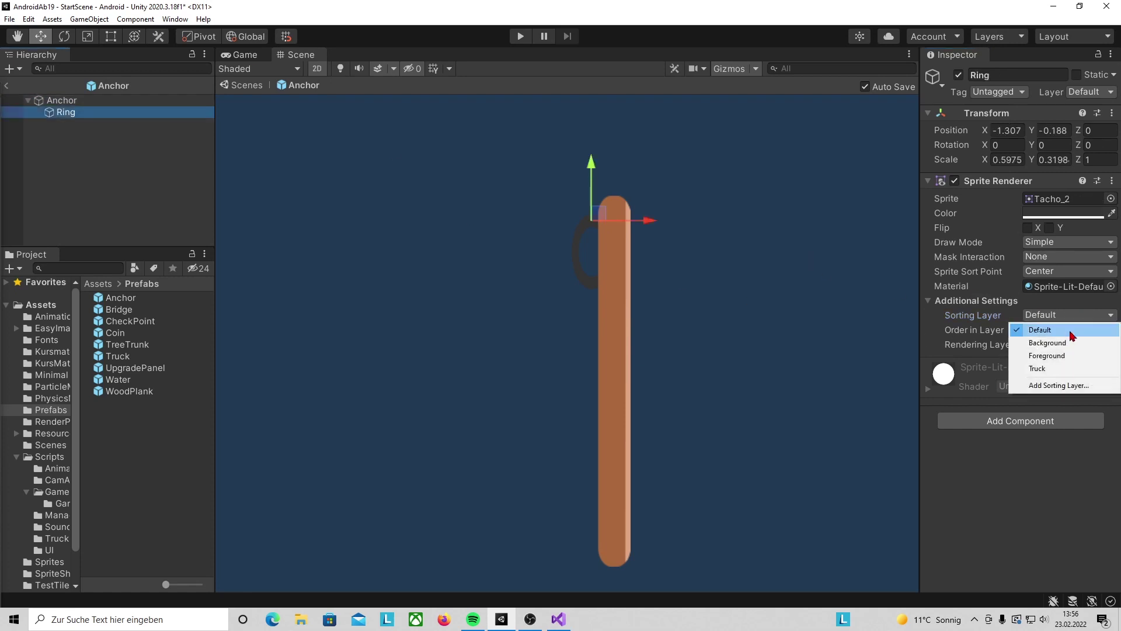
left_click(1054, 356)
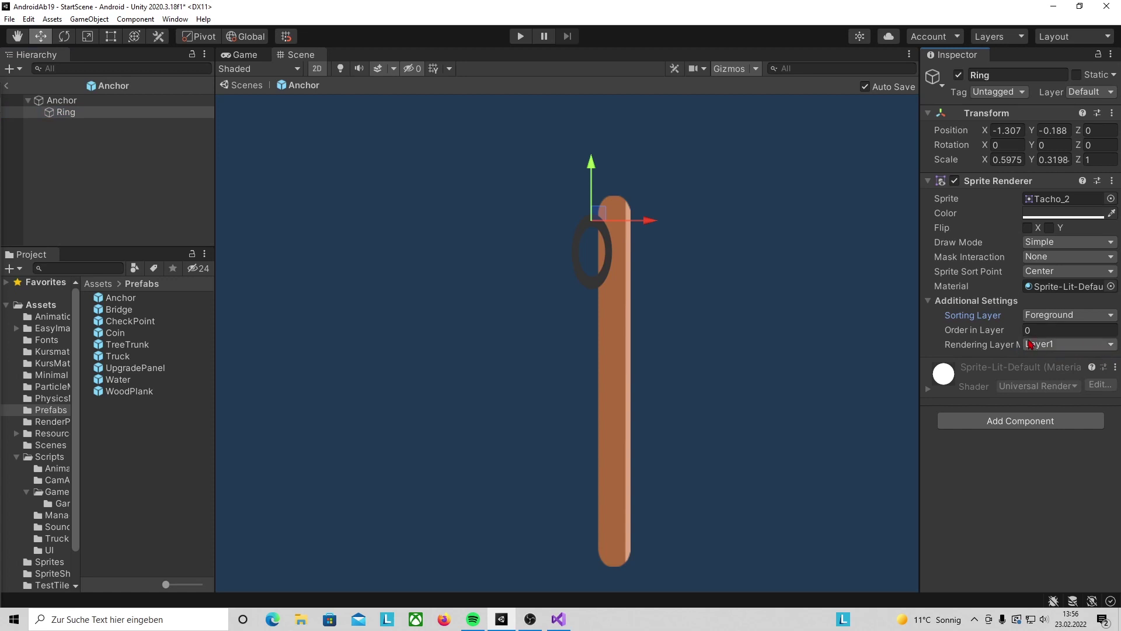
Step: Set the Anchor plank's Order in Layer to 2 so it draws over the ring
left_click(117, 101)
left_click(1054, 330)
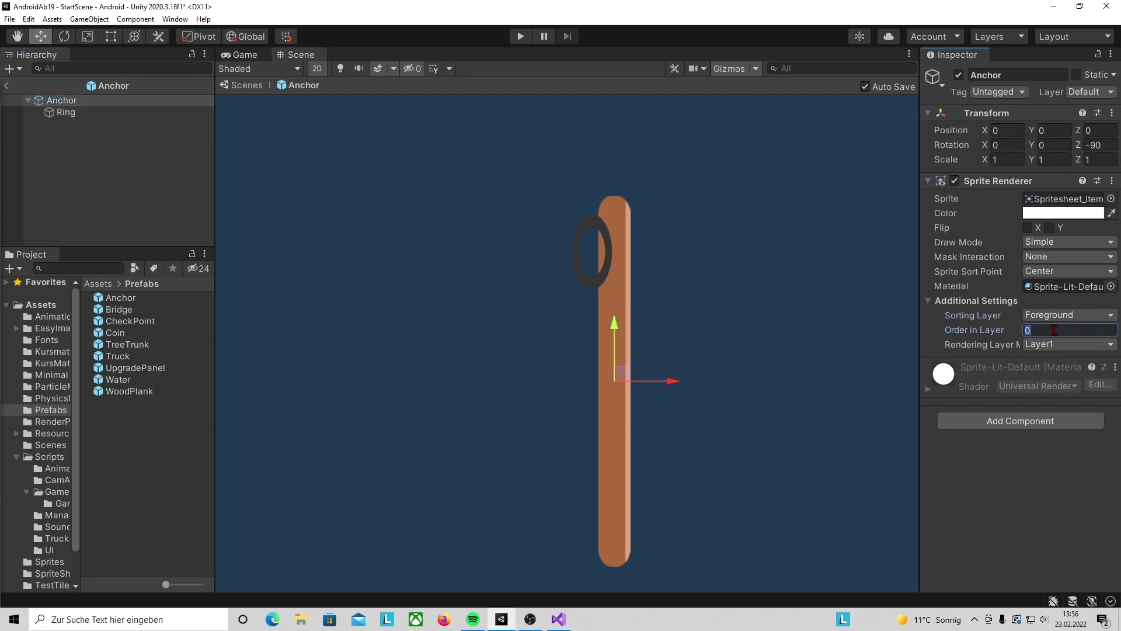
type("2")
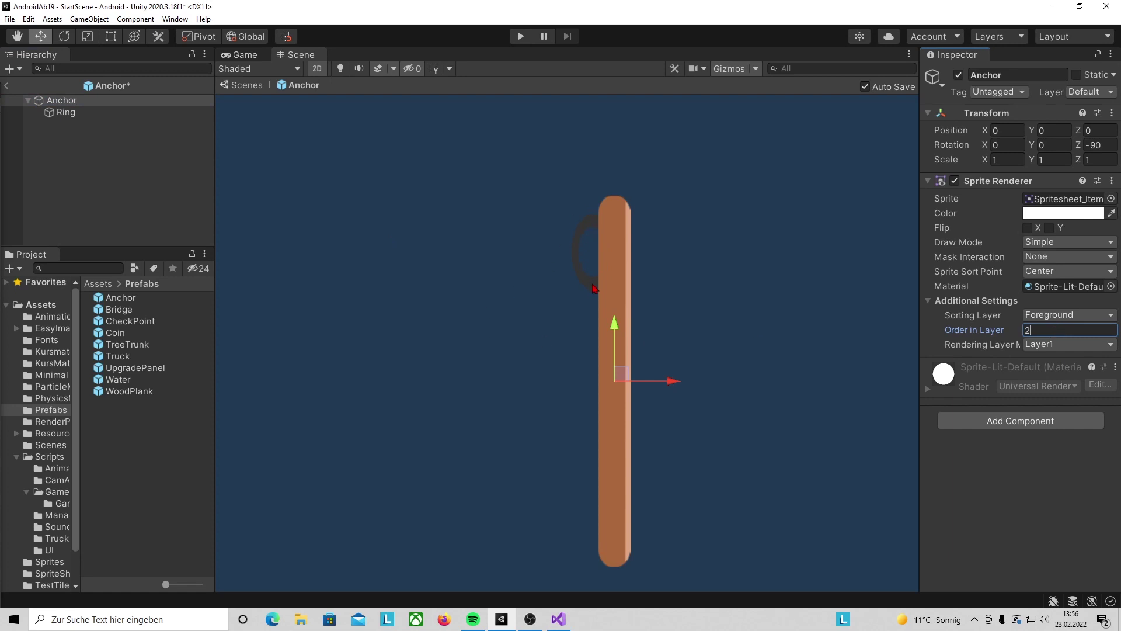
left_click(593, 288)
scroll(704, 384, "down", 3)
scroll(703, 384, "up", 1)
Step: Test-rotate the plank slightly, to about -95.67 on Z, with the Ring following
left_click(108, 104)
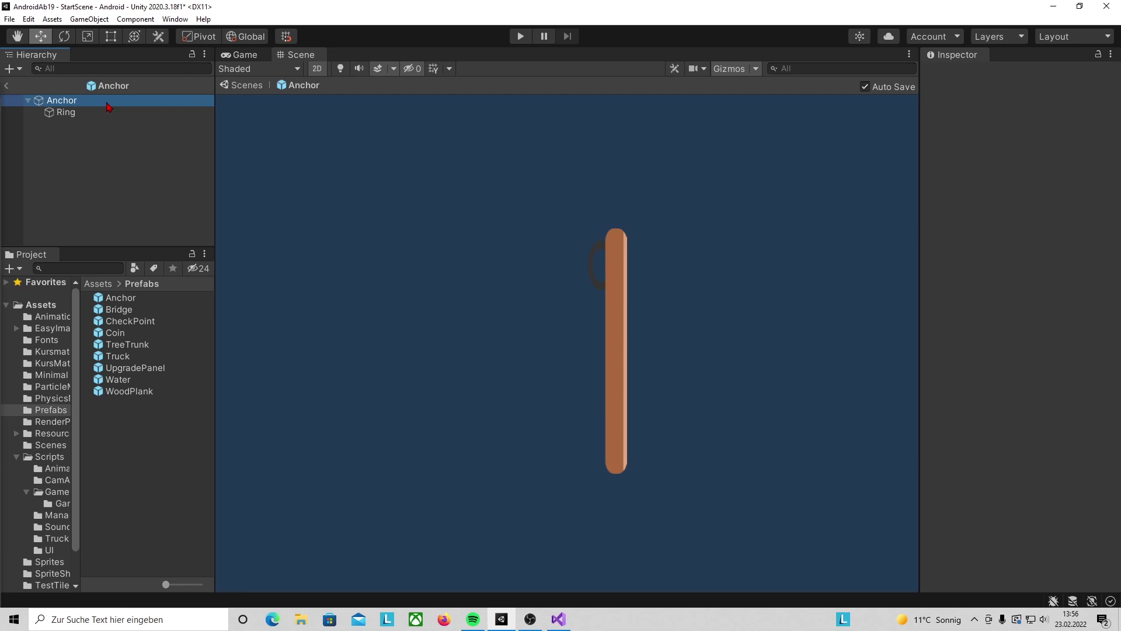
key("e")
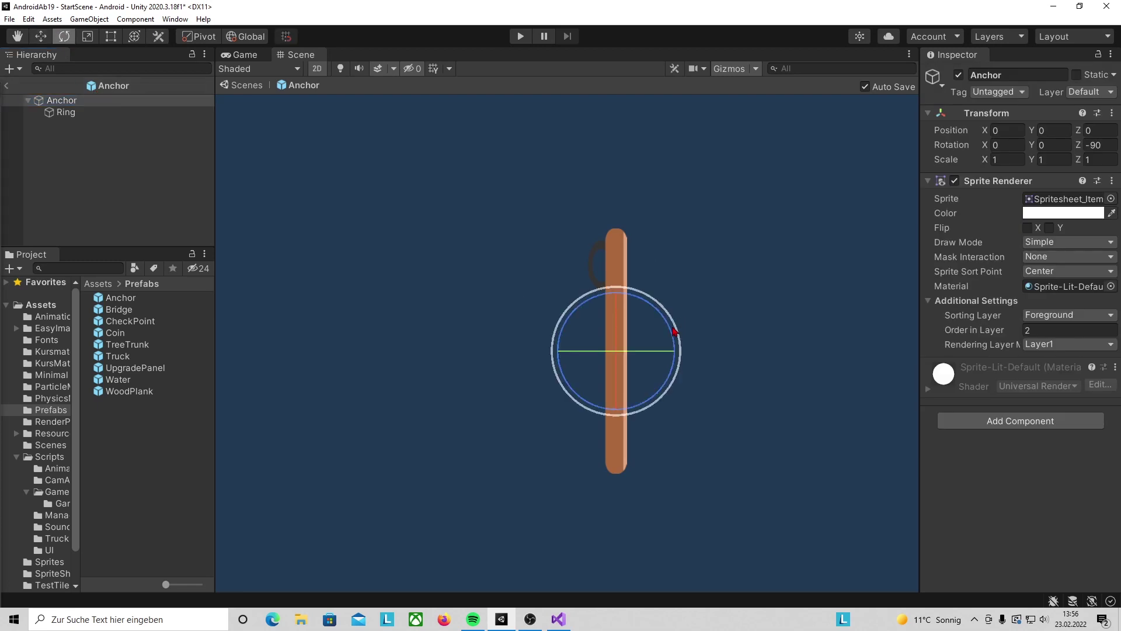
left_click_drag(679, 332, 671, 345)
left_click(661, 371)
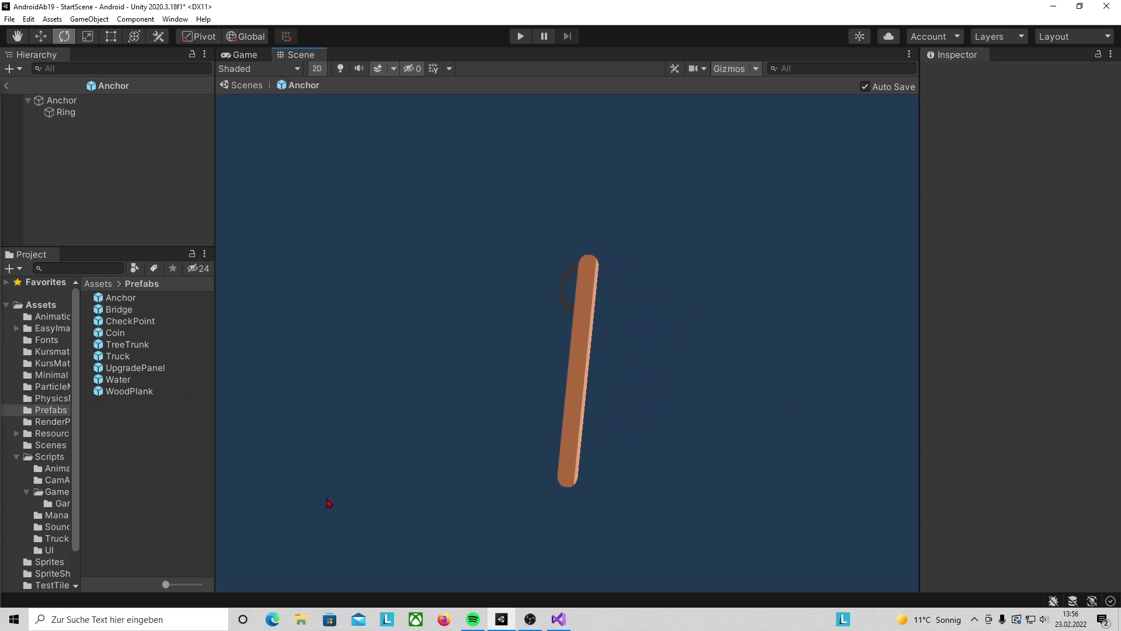
left_click(111, 103)
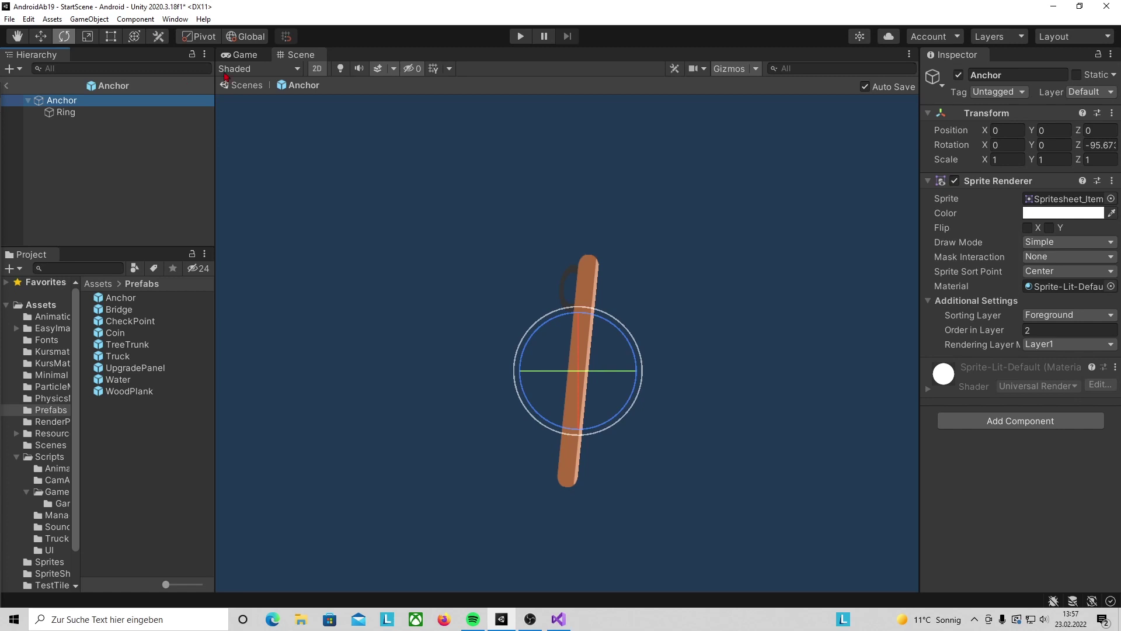
left_click(117, 85)
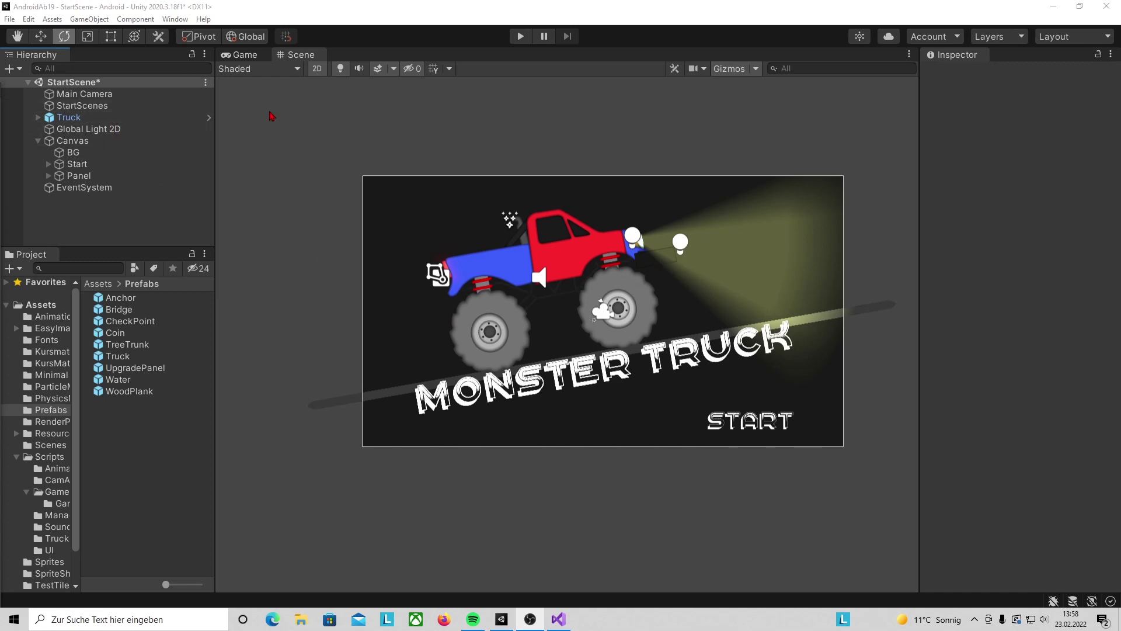
Step: Expand the Truck in StartScene and deactivate its Winch child
left_click(123, 119)
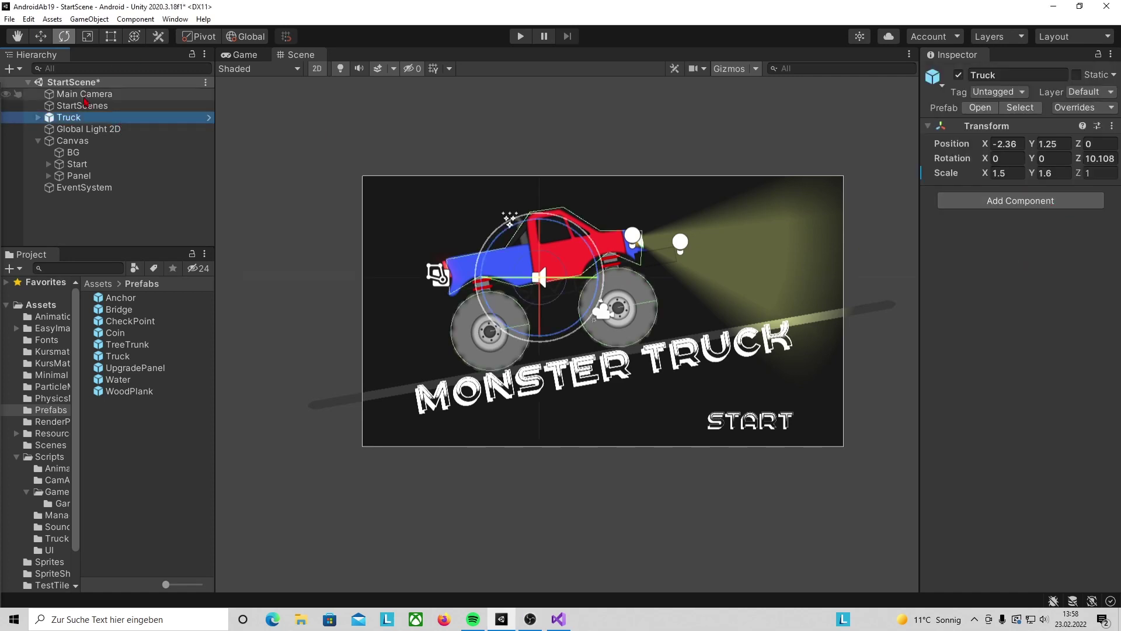
left_click(38, 117)
left_click(80, 129)
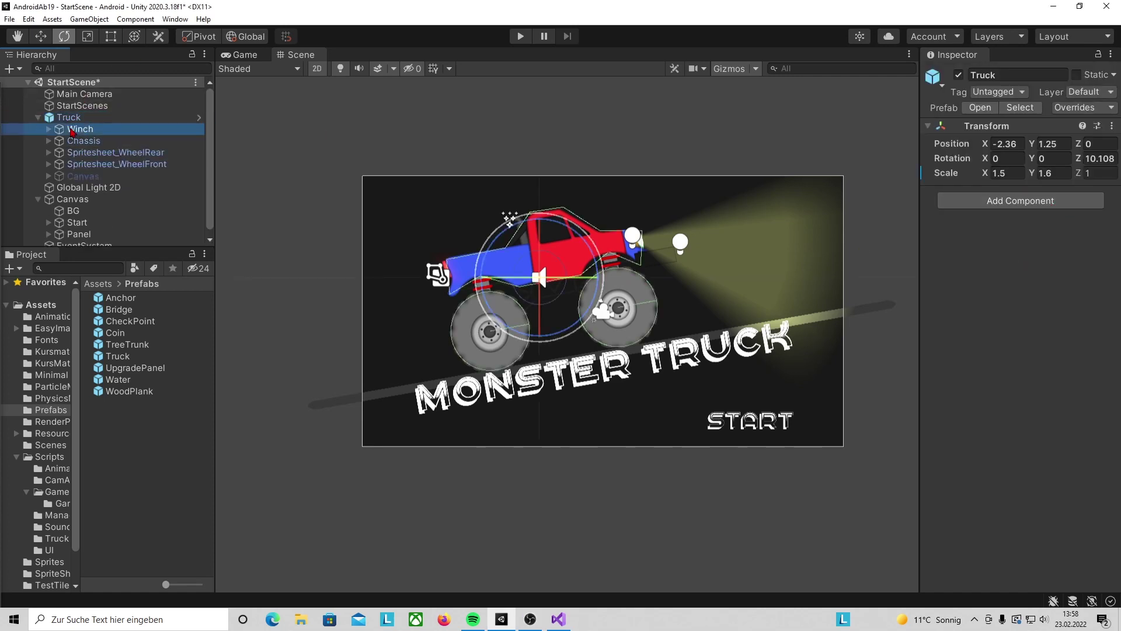
left_click(959, 75)
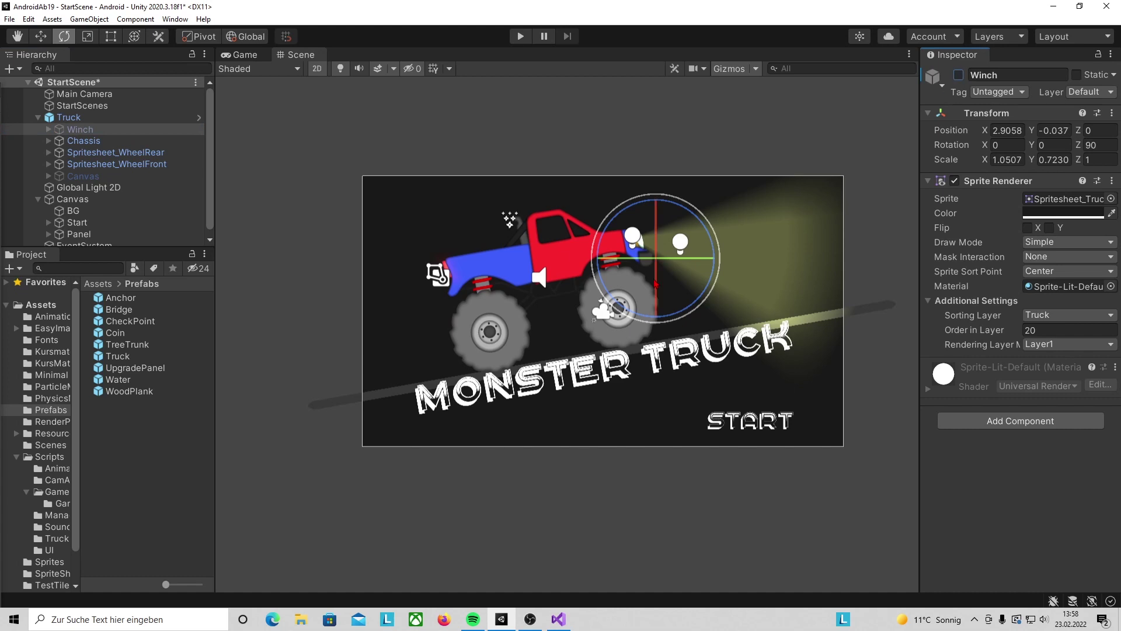
left_click(105, 117)
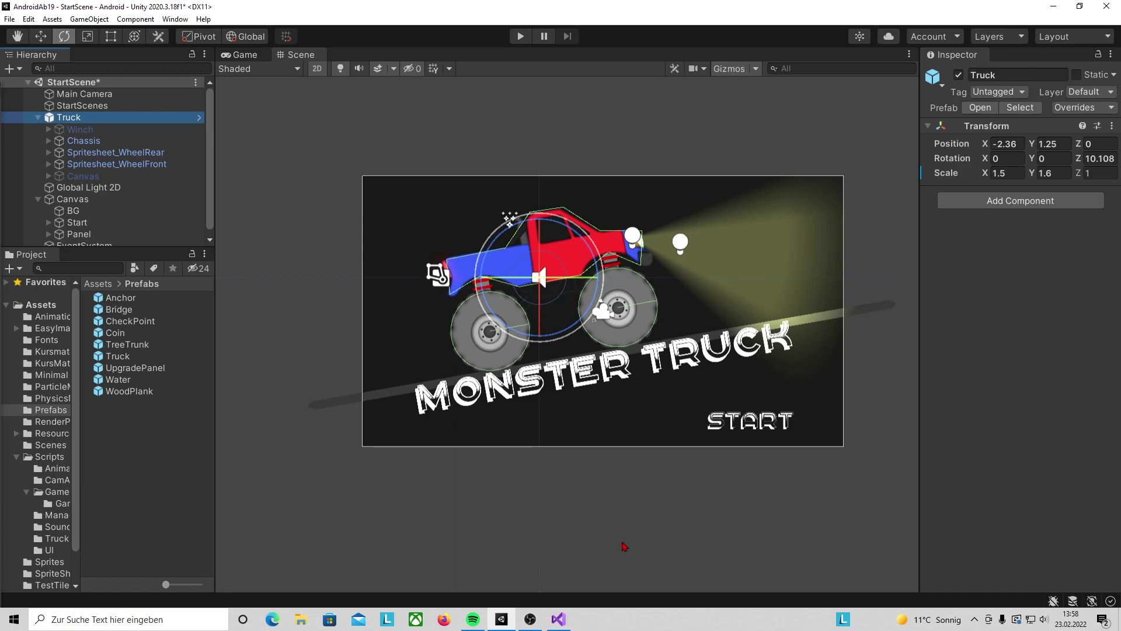
left_click(559, 619)
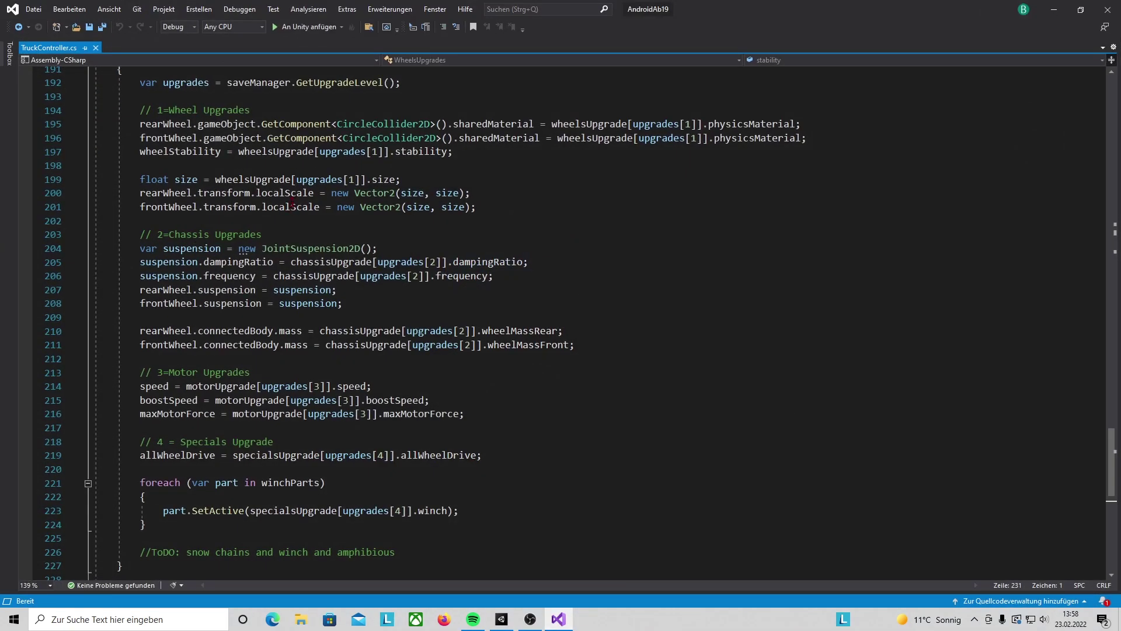
scroll(292, 206, "up", 7)
scroll(281, 187, "down", 3)
scroll(265, 170, "down", 5)
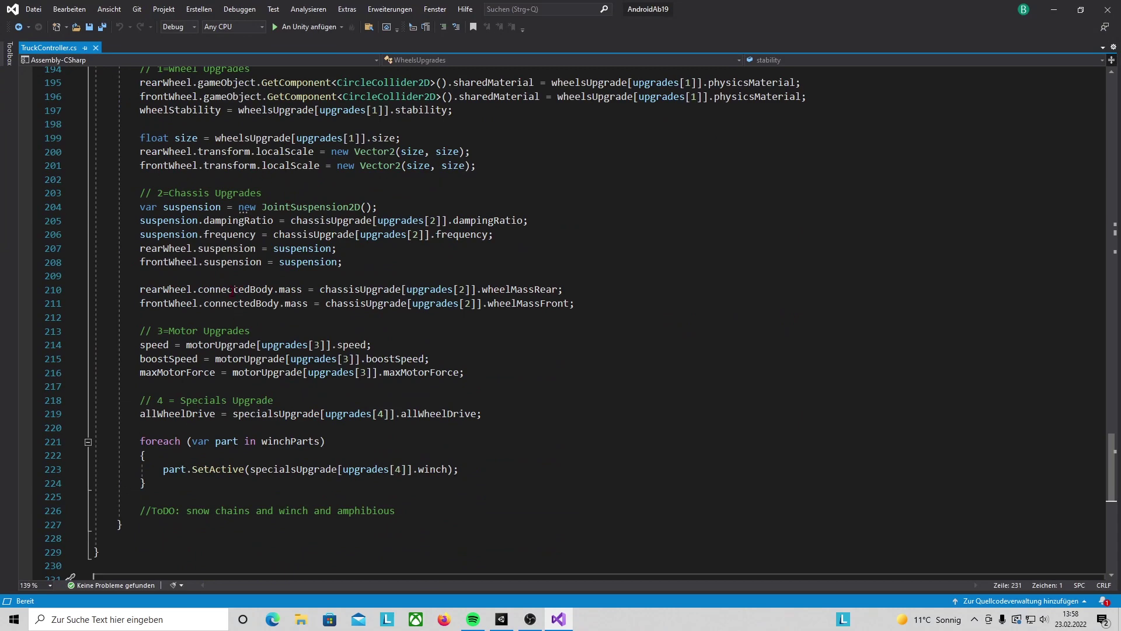
scroll(308, 251, "up", 3)
scroll(356, 252, "up", 1)
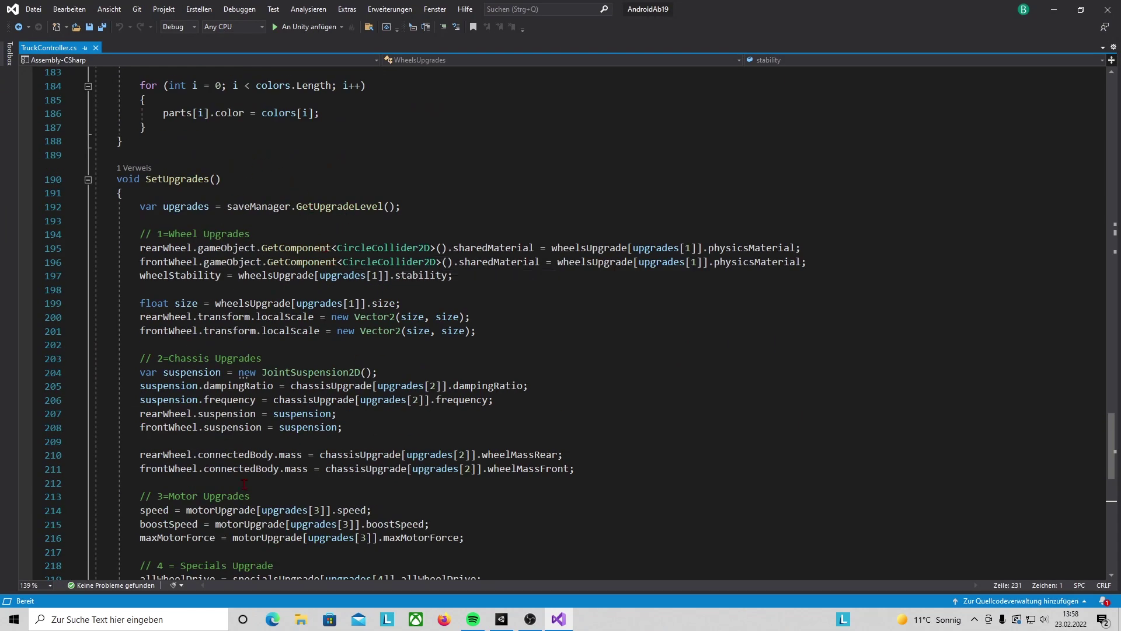
scroll(244, 483, "up", 5)
scroll(234, 292, "up", 20)
left_click(297, 328)
scroll(180, 191, "down", 2)
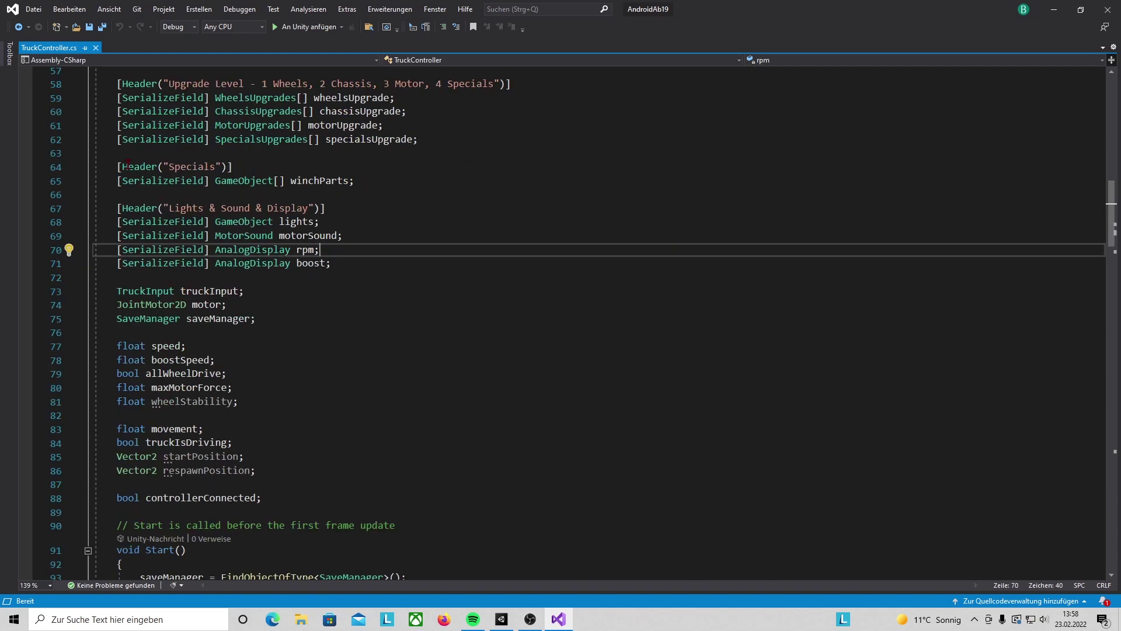
left_click_drag(114, 167, 356, 182)
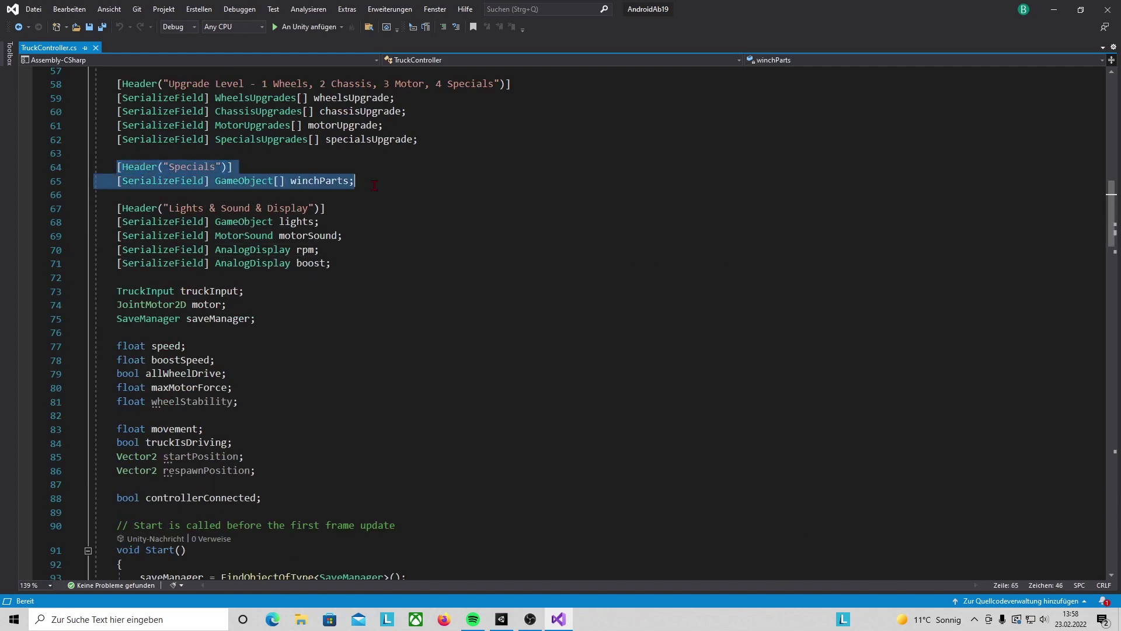
left_click(207, 181)
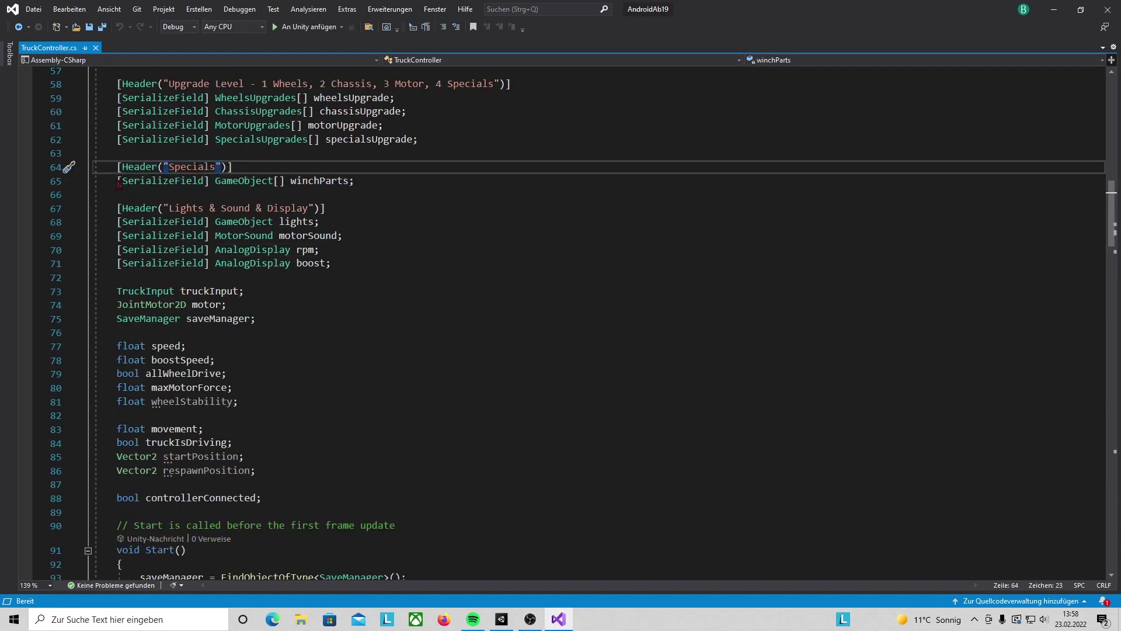
left_click_drag(117, 167, 215, 181, "alt")
key("shift+End")
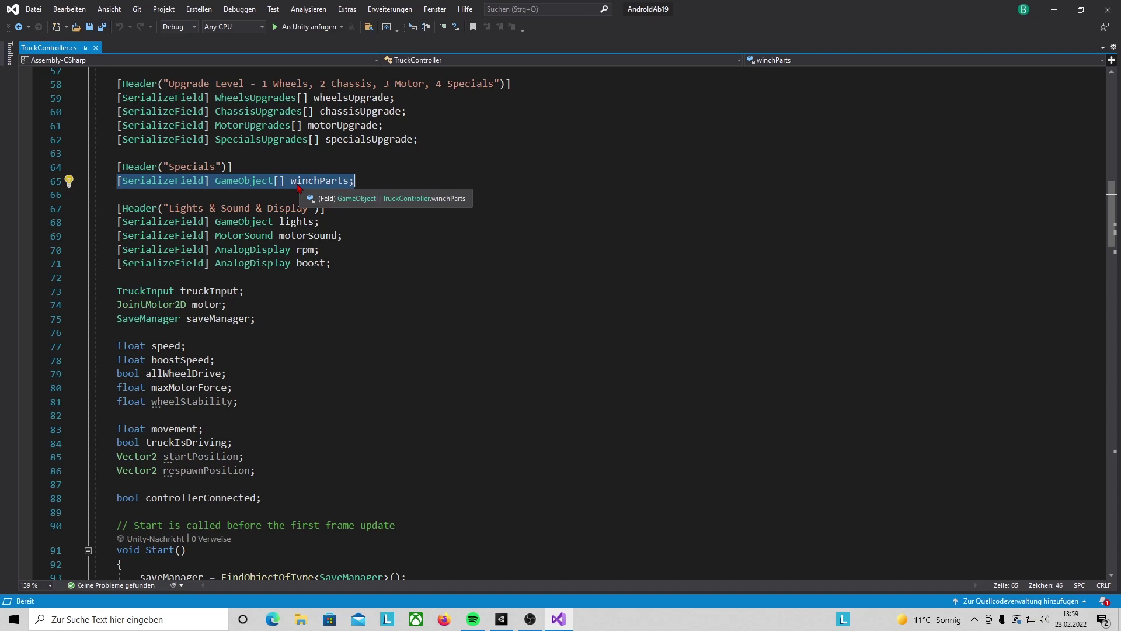
scroll(298, 187, "down", 1)
scroll(286, 233, "down", 10)
scroll(269, 292, "down", 10)
scroll(247, 363, "down", 11)
scroll(247, 363, "down", 7)
scroll(247, 365, "down", 6)
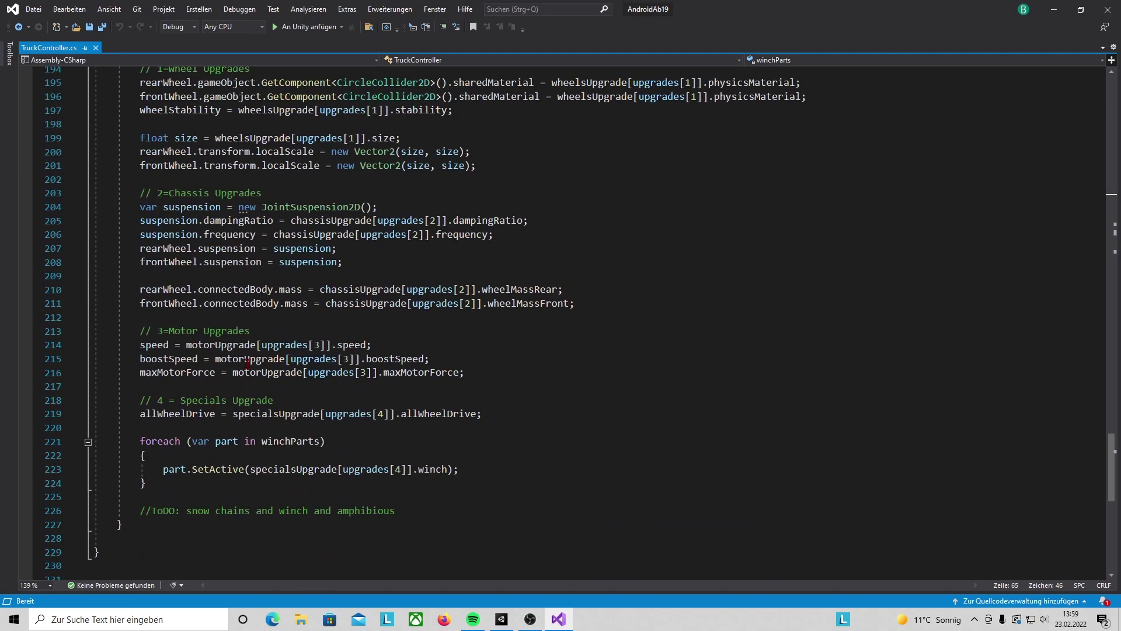
scroll(248, 366, "down", 3)
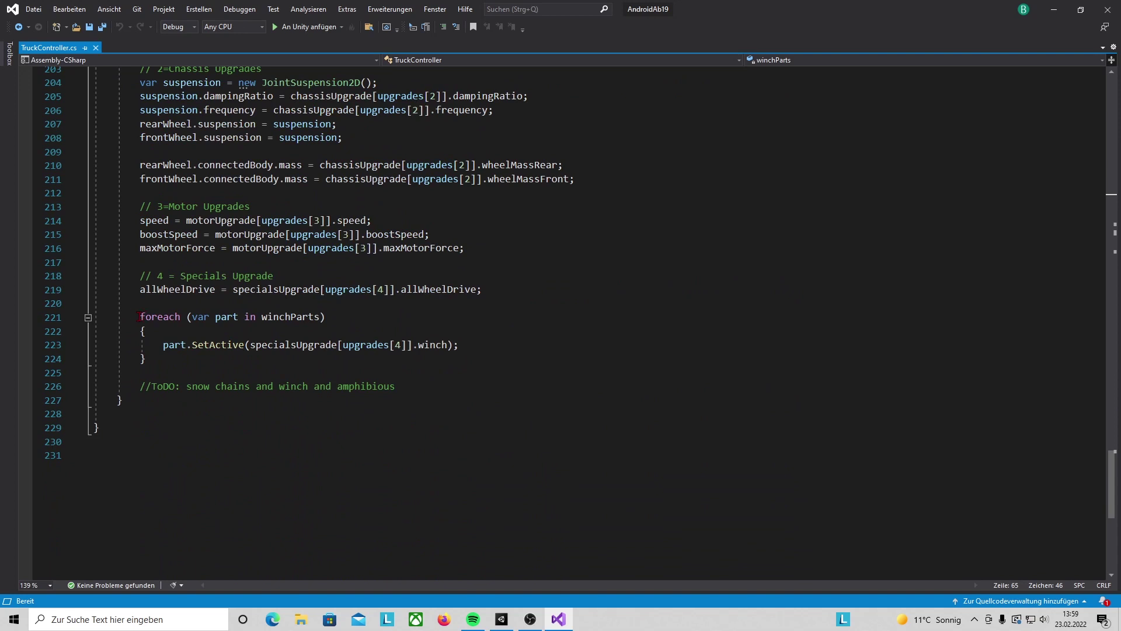
left_click_drag(140, 316, 232, 361)
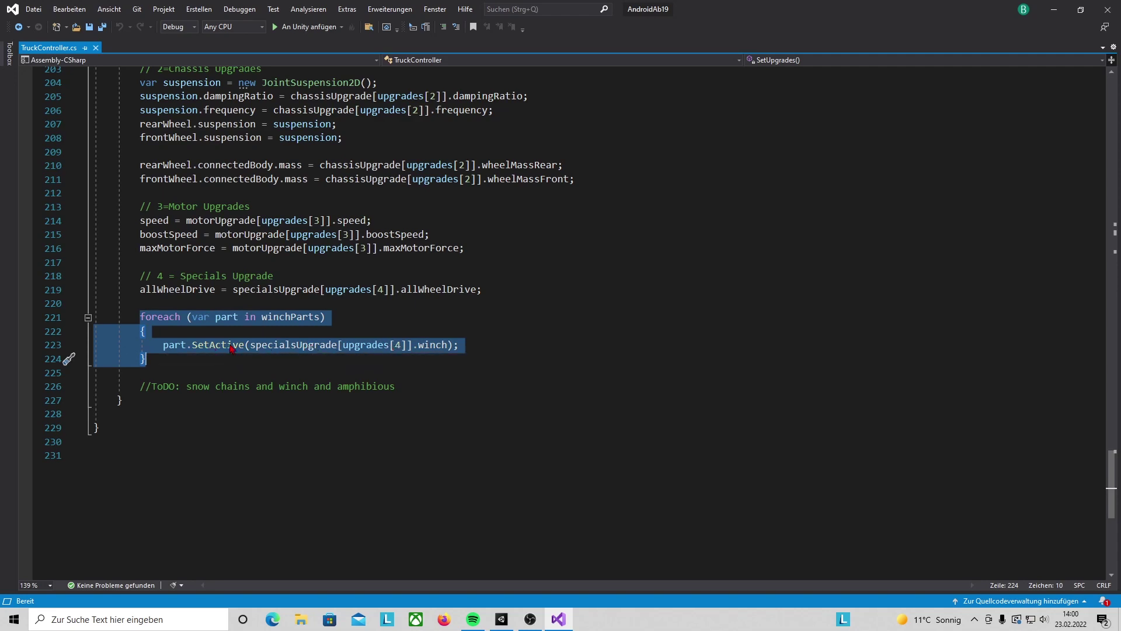
key("alt+Tab")
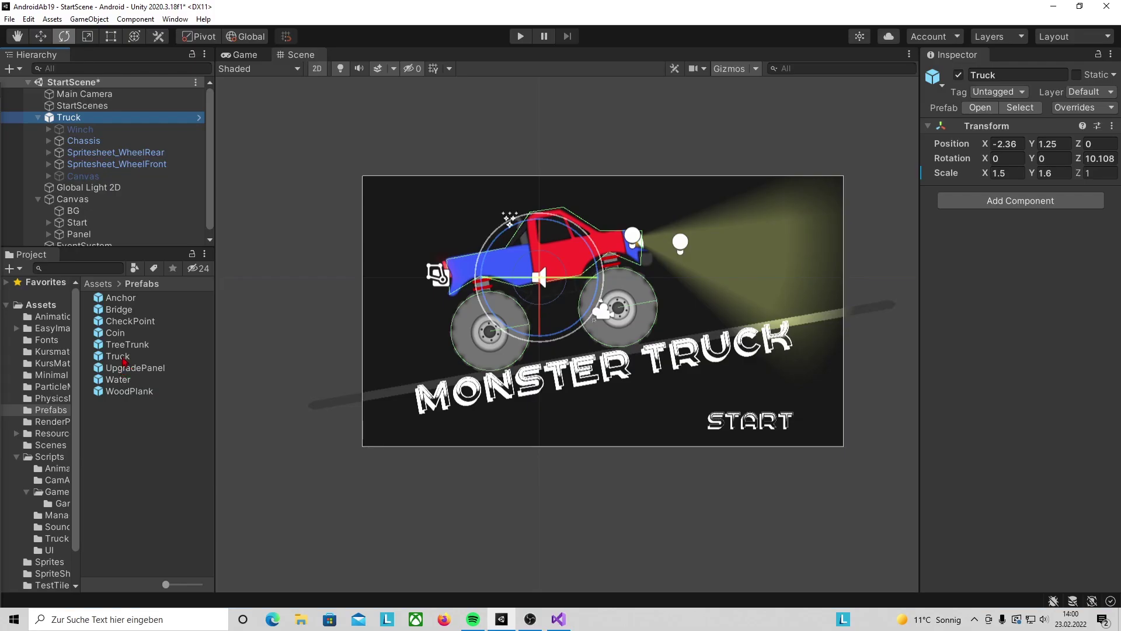
Step: In the Truck prefab's Chassis, set Winch Parts size 2: Winch and Canvas/WinchControl
double_click(120, 357)
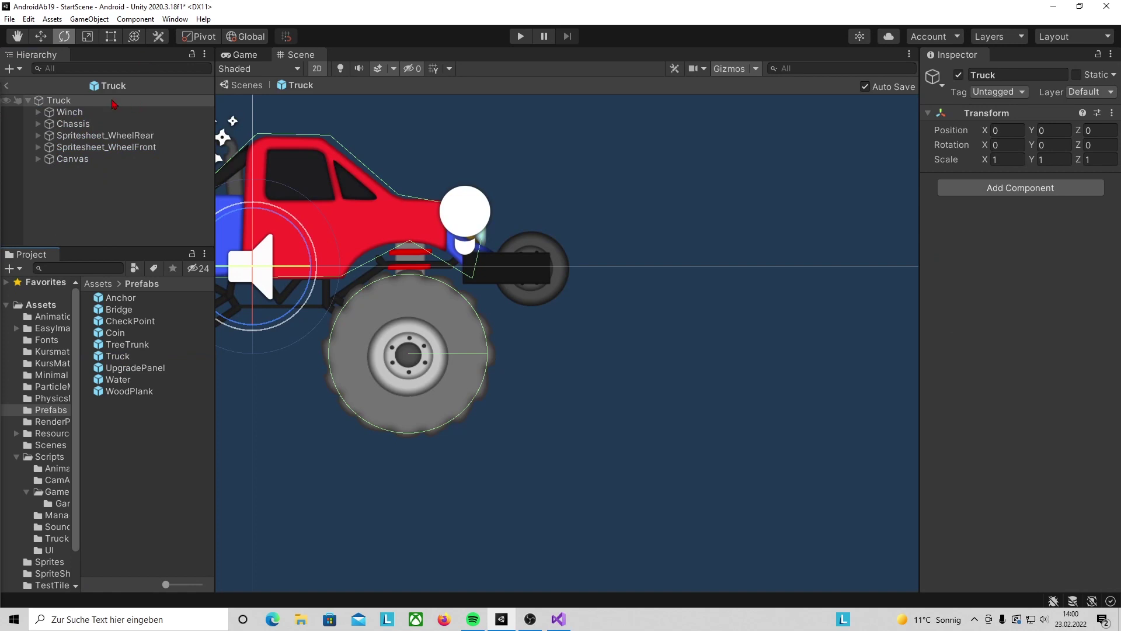
left_click(77, 125)
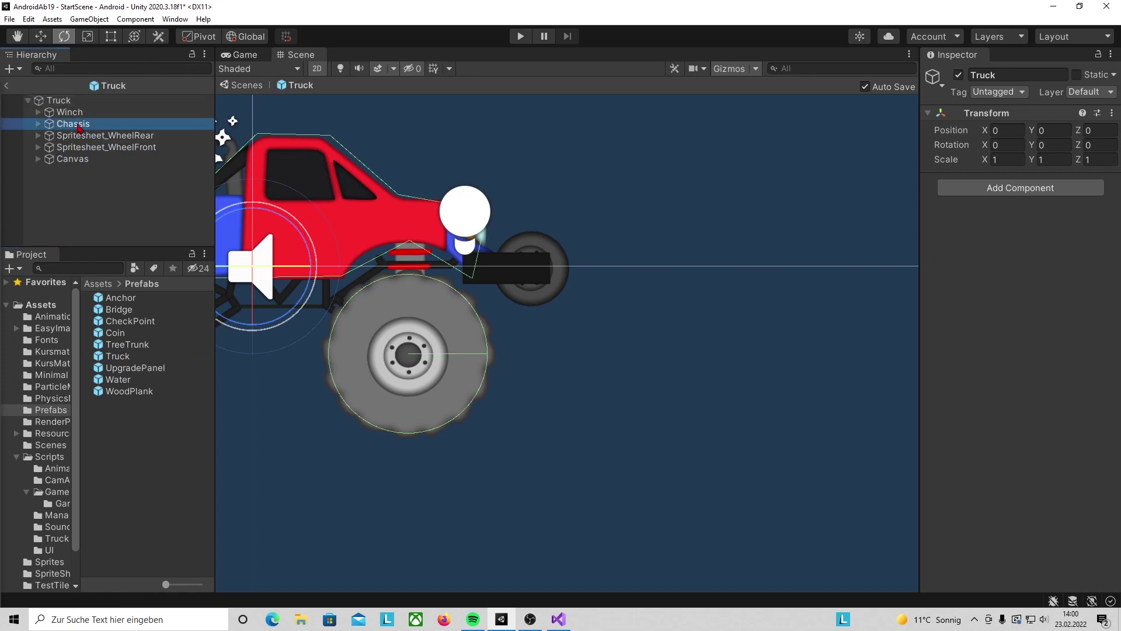
scroll(1082, 397, "down", 3)
left_click(1083, 395)
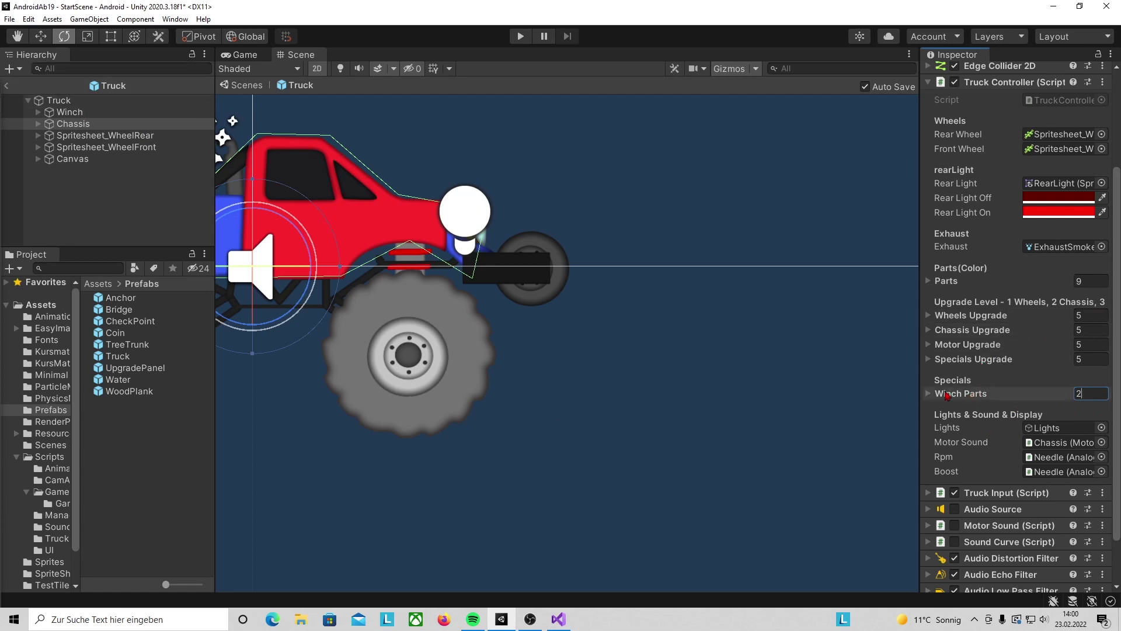
left_click(949, 393)
left_click_drag(1081, 435, 1038, 414)
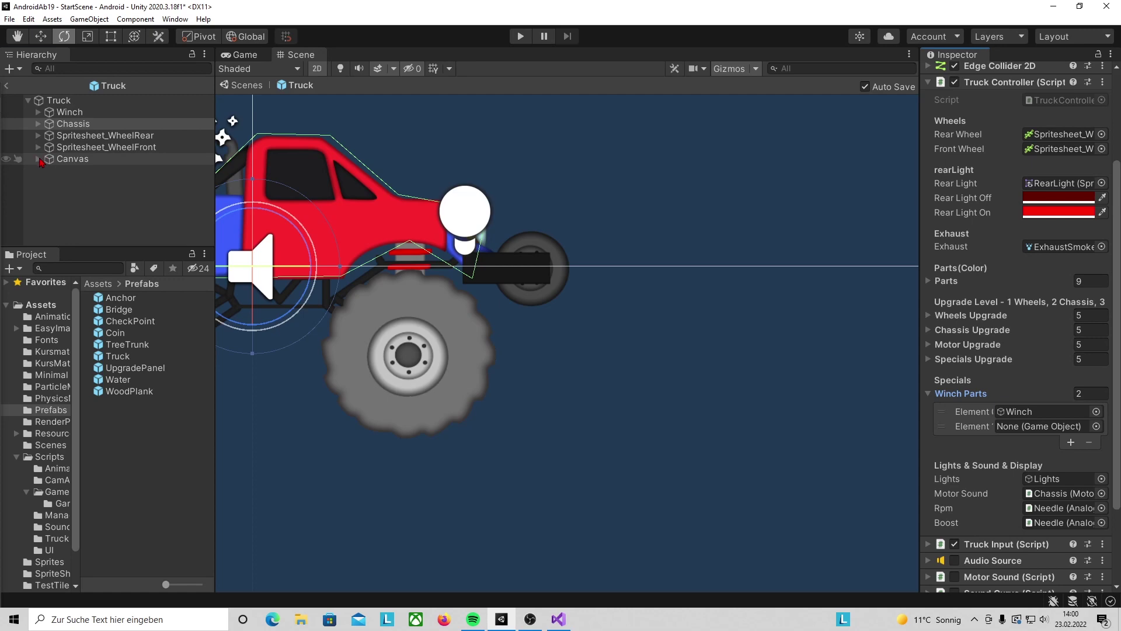
left_click(39, 160)
left_click_drag(89, 232, 1034, 425)
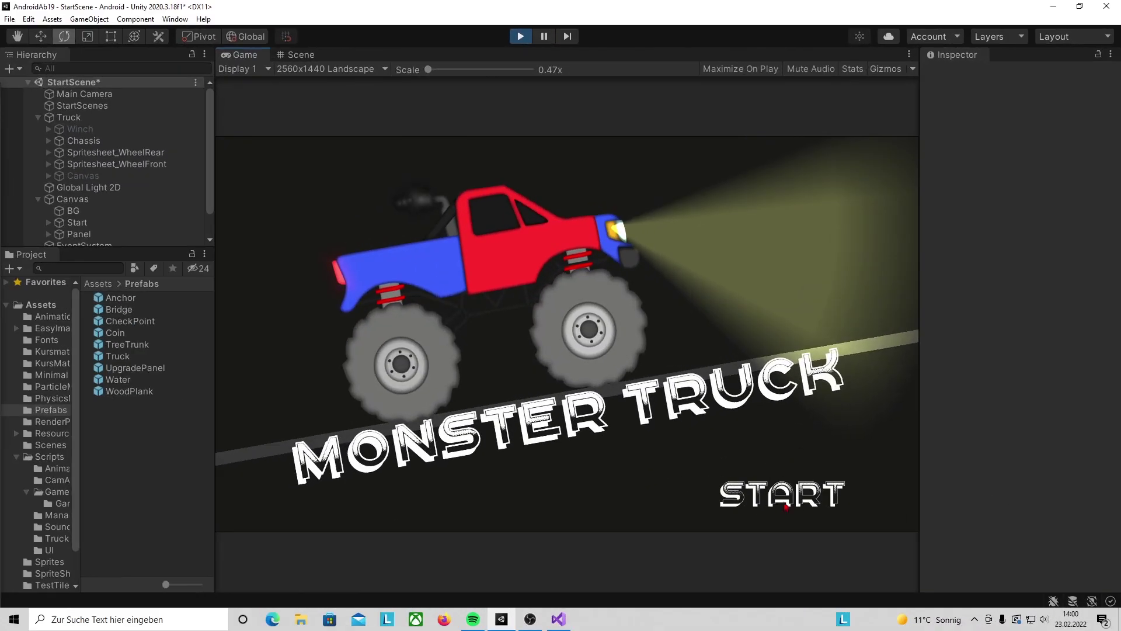
left_click(786, 507)
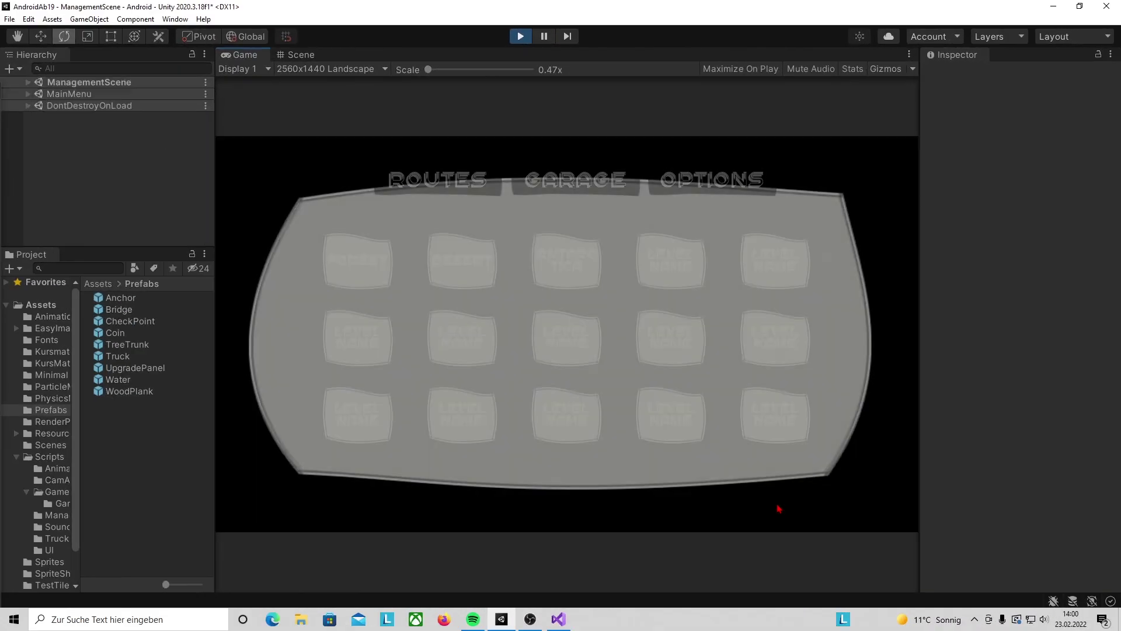
Step: Play through the Garage's Special upgrades and Routes into the Forest level, then stop play mode
left_click(548, 186)
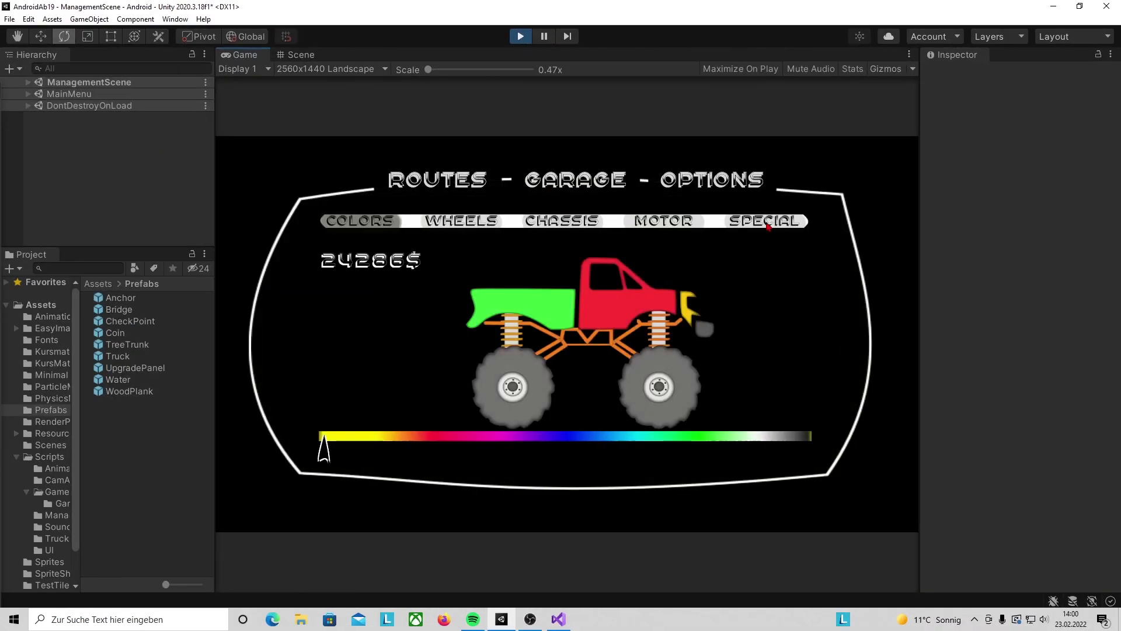
left_click(768, 224)
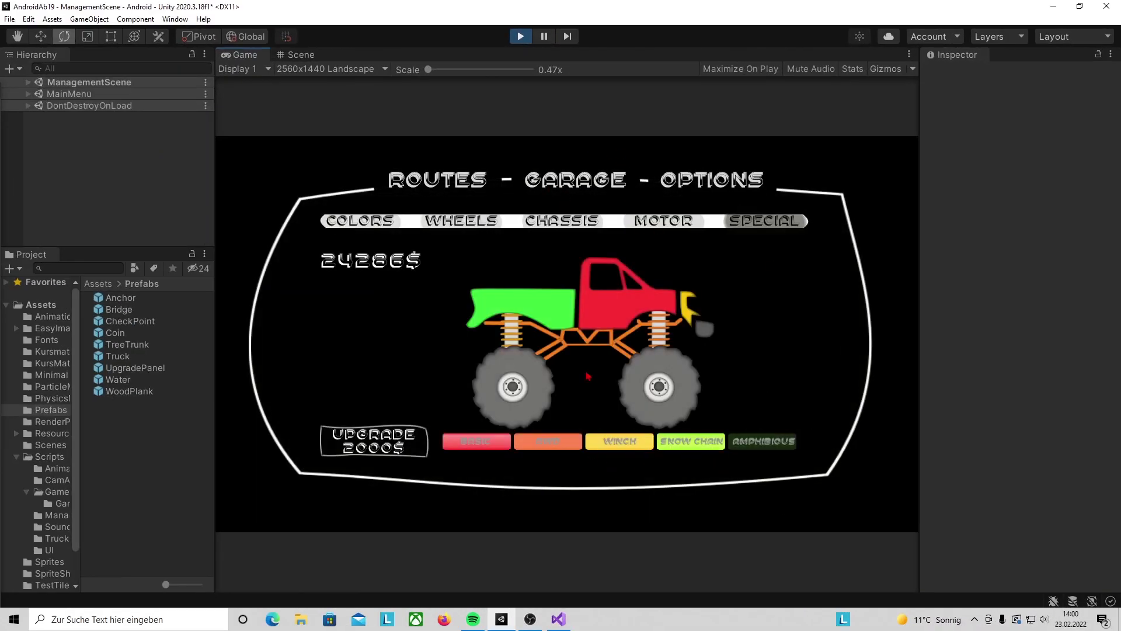
left_click(435, 181)
left_click(380, 264)
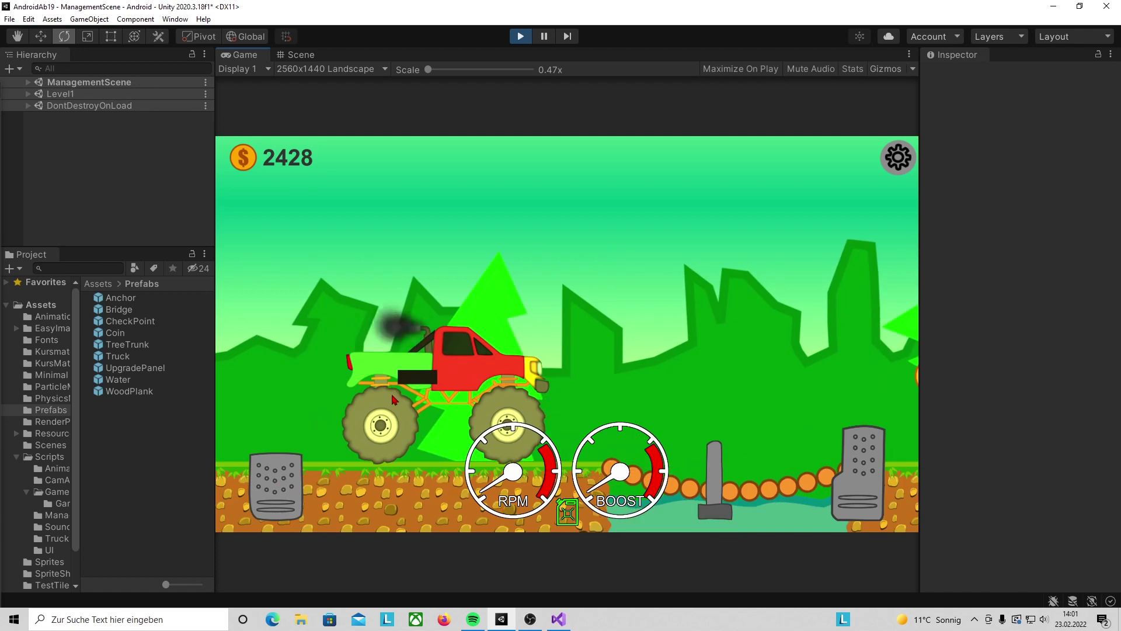
left_click(529, 40)
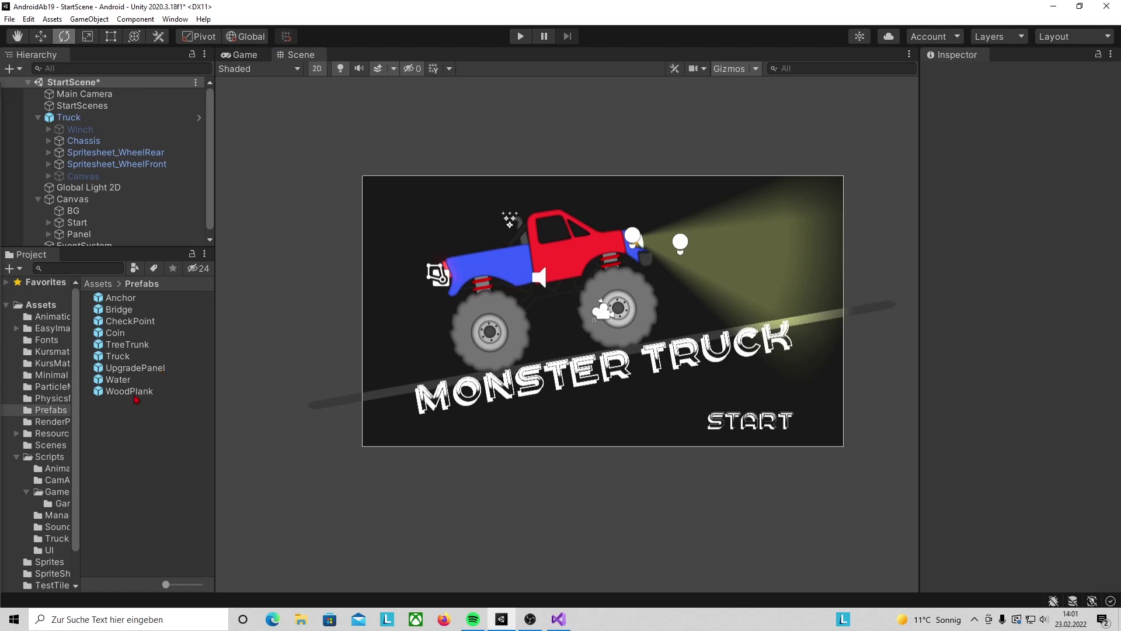
double_click(118, 356)
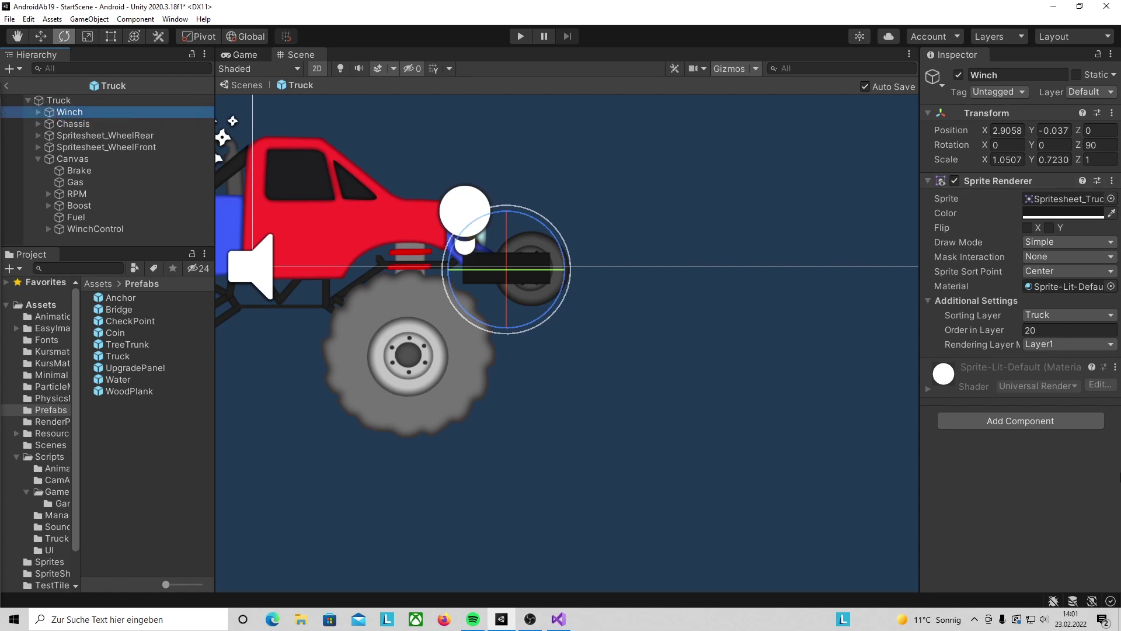
Step: Add a Rigidbody 2D to the Winch, searching 'rig'
left_click(1011, 420)
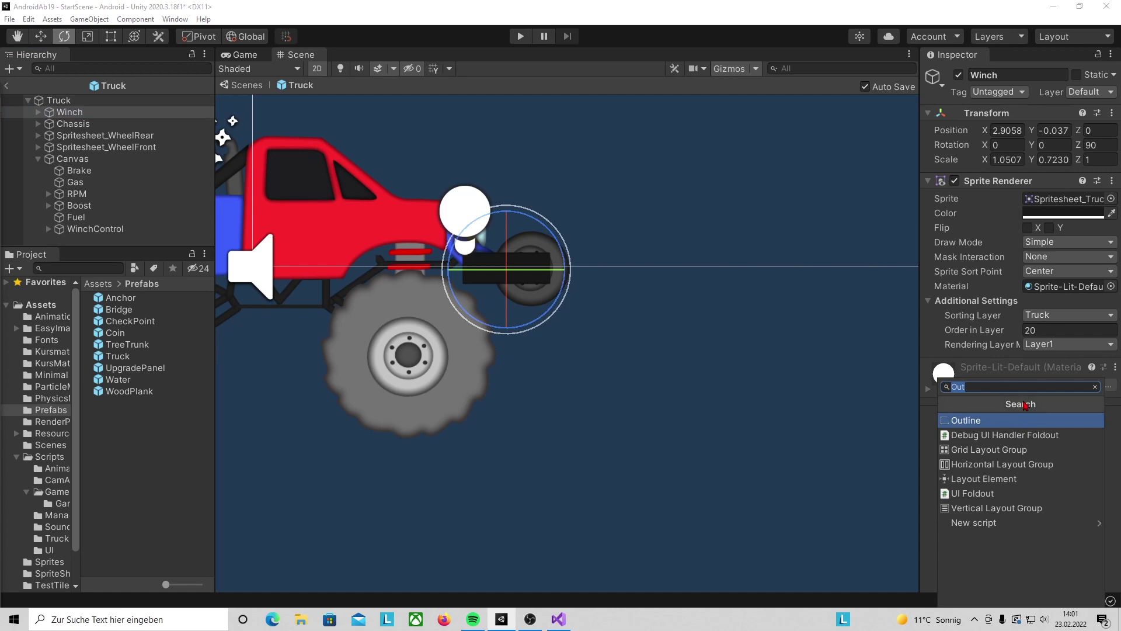
type("rig")
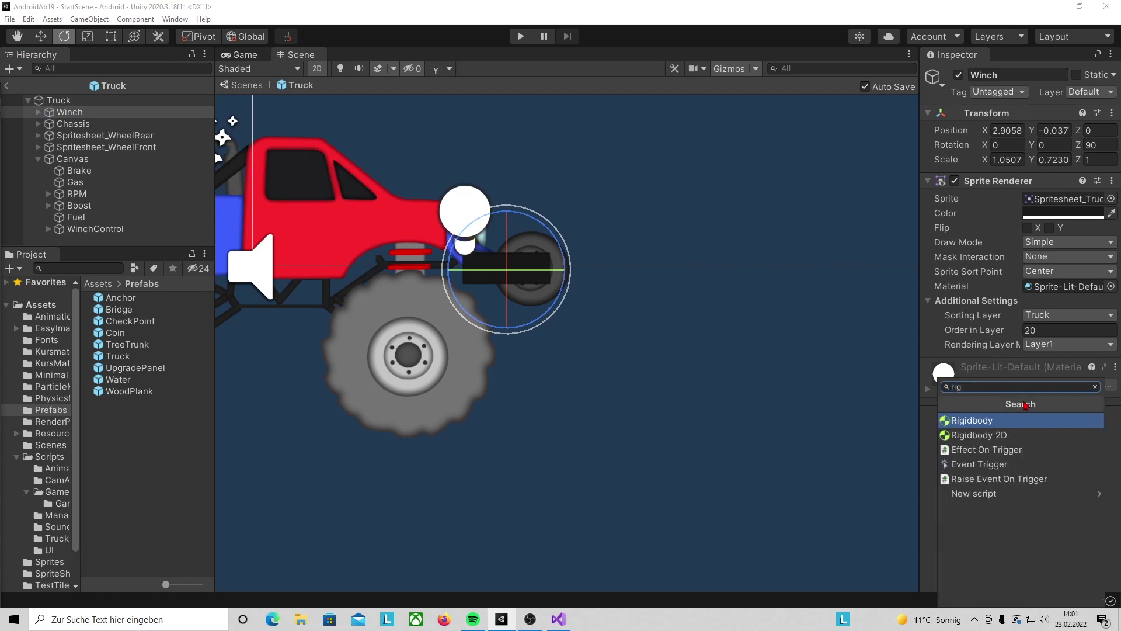
left_click(979, 436)
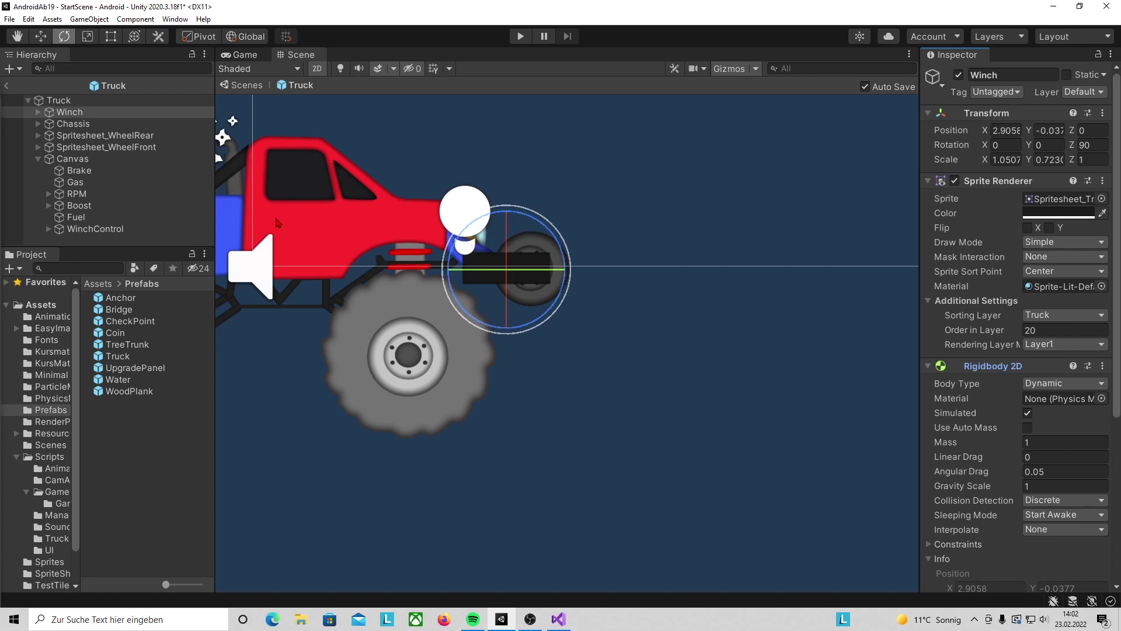
Step: Add a Fixed Joint 2D ('Fix') to the Winch and connect it to the Chassis
scroll(1111, 571, "down", 5)
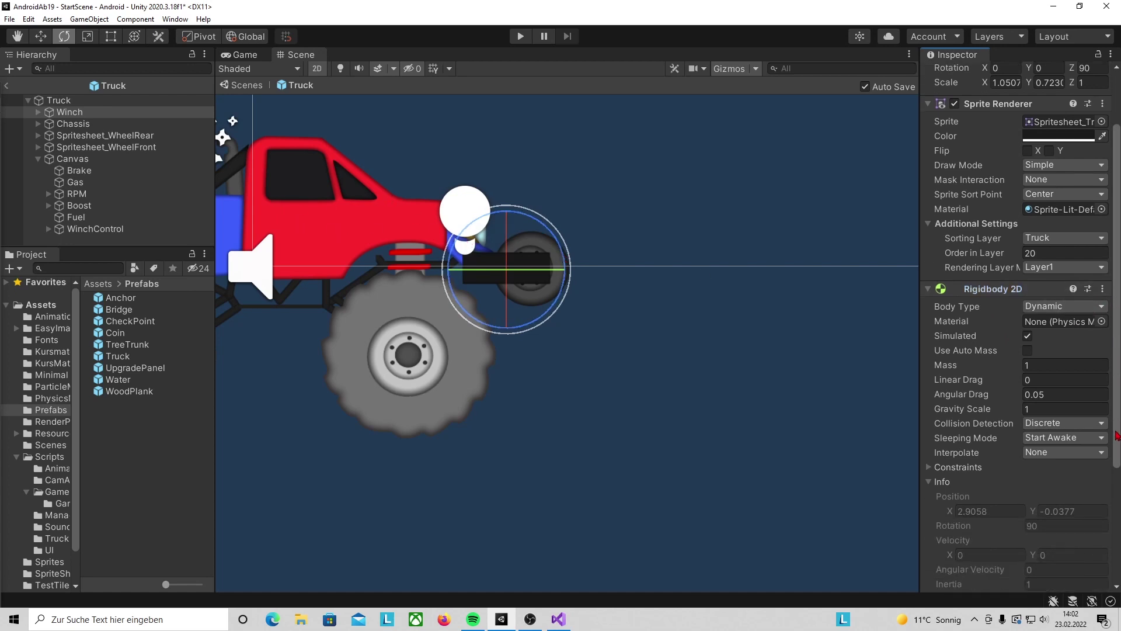
scroll(1111, 571, "down", 5)
left_click(1024, 577)
type("Fix")
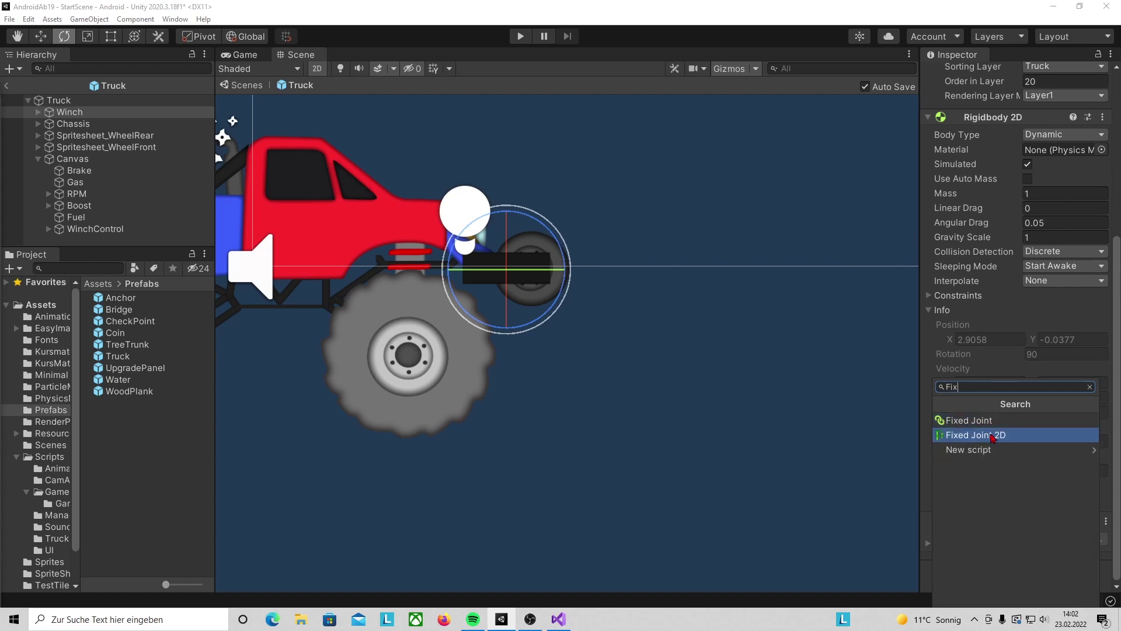
left_click(989, 435)
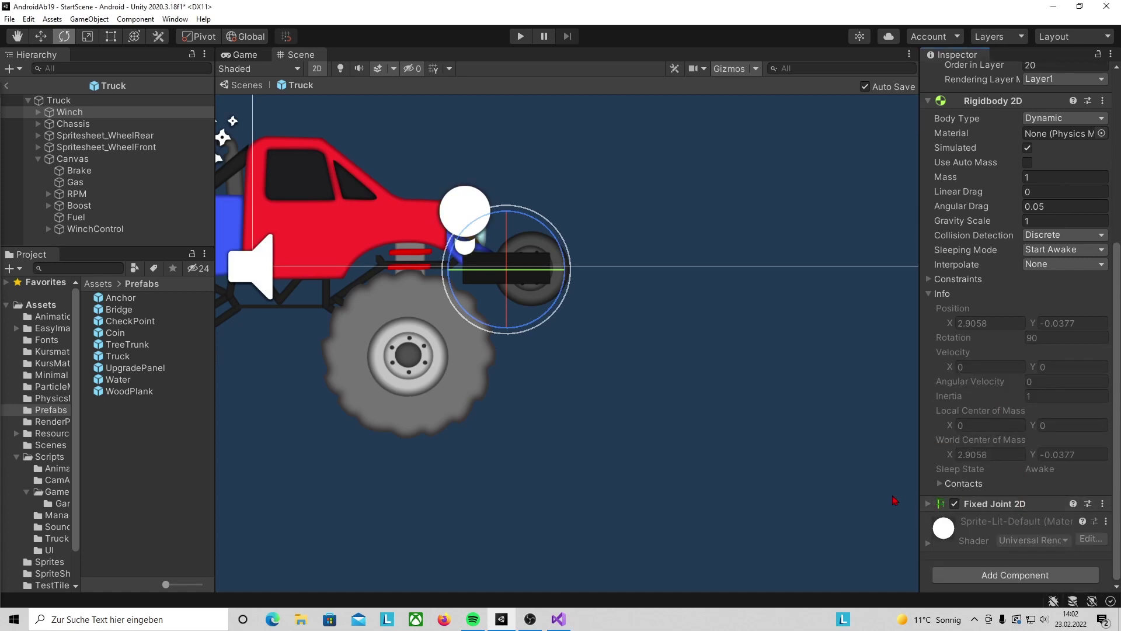
left_click(929, 503)
scroll(1089, 409, "down", 3)
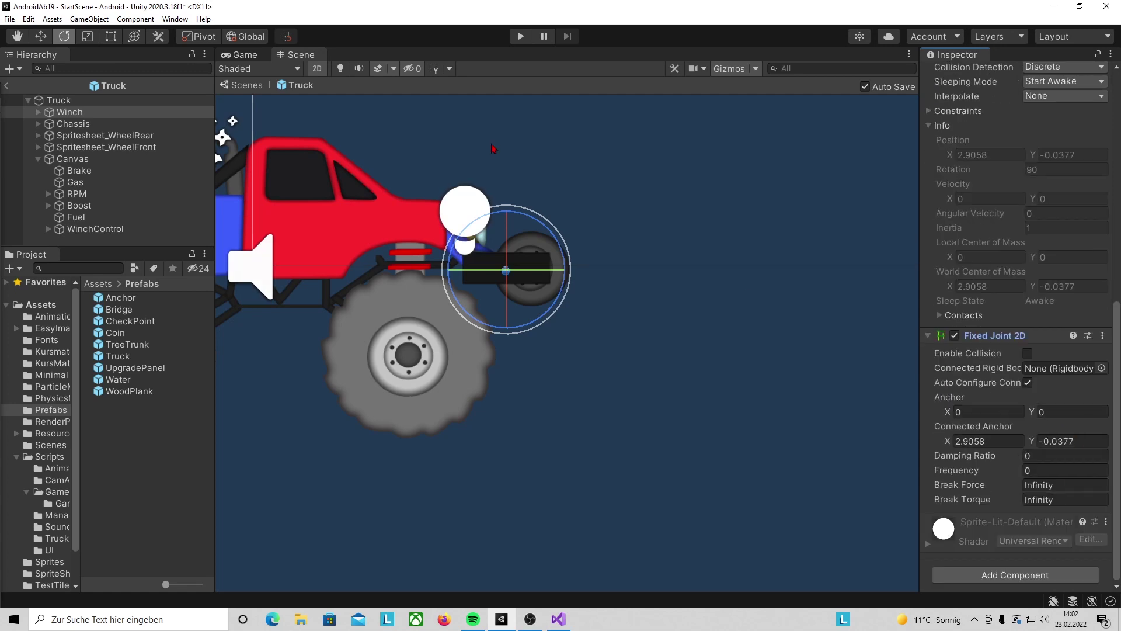
left_click_drag(106, 119, 1064, 375)
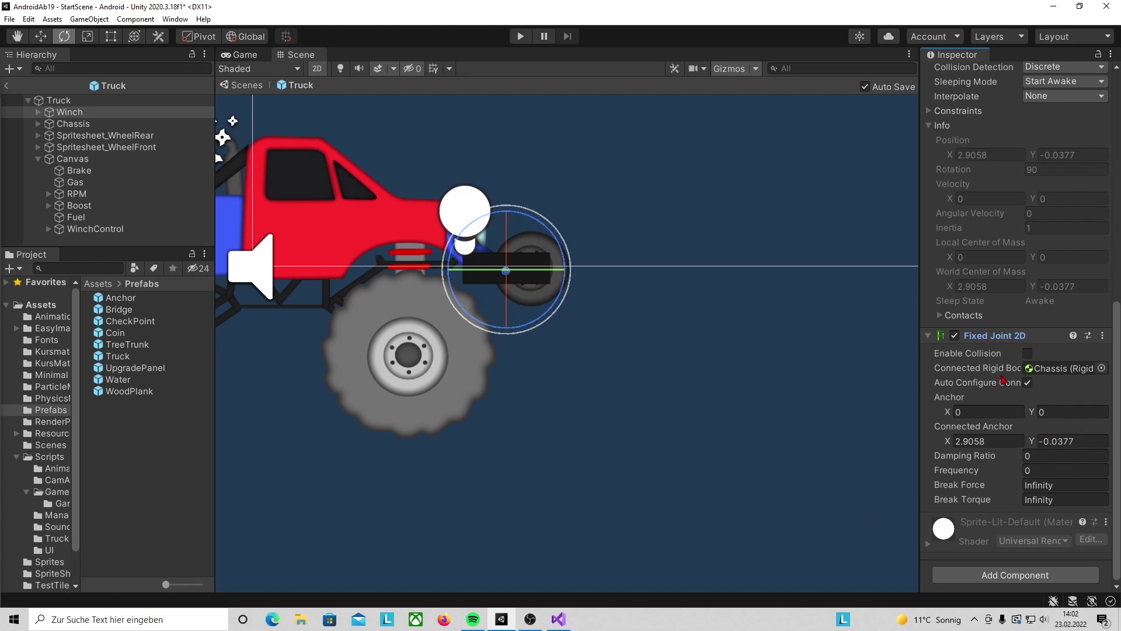
Step: Collapse the joint and set the Winch's Rigidbody 2D Mass to 0.1 and Angular Drag to 0
left_click(929, 336)
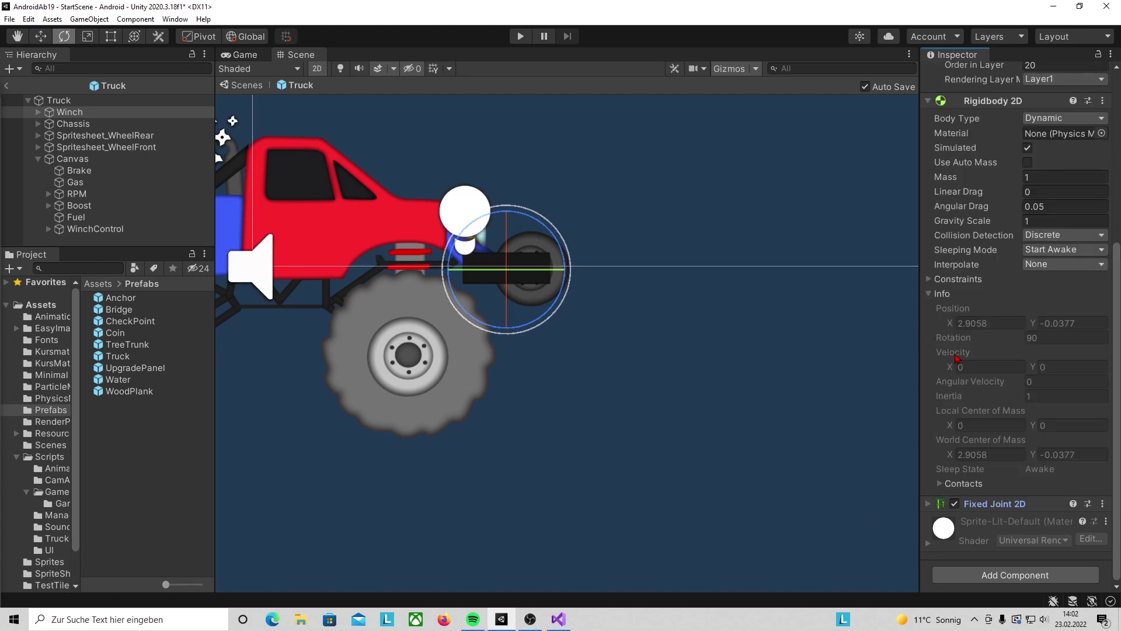
scroll(1005, 345, "up", 5)
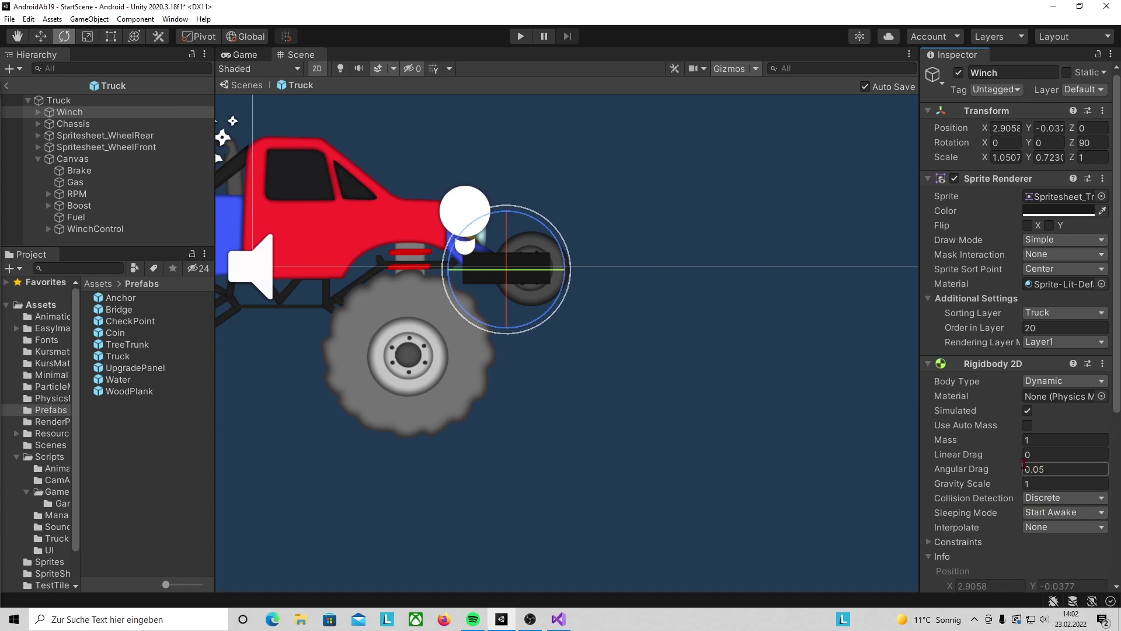
type("0.")
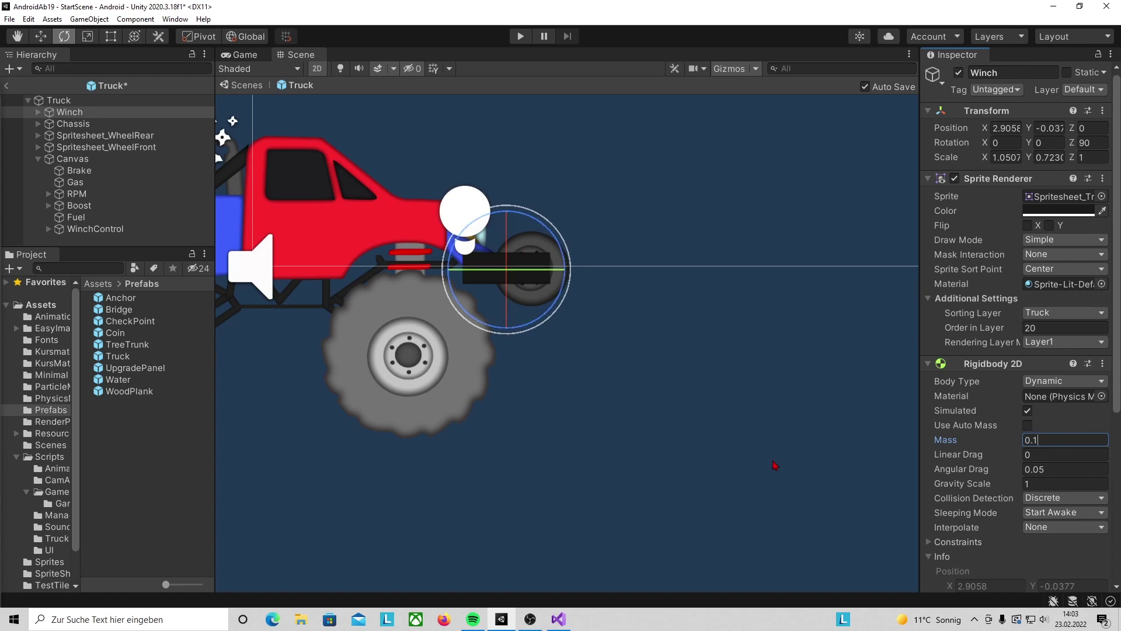
left_click(1054, 467)
type("0")
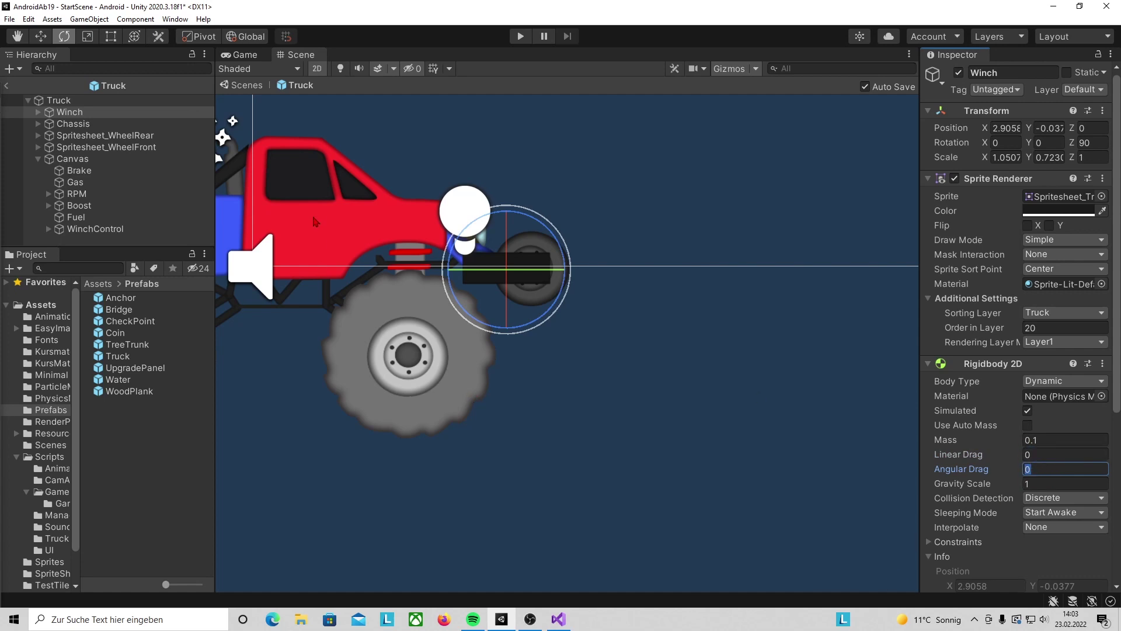
left_click(38, 112)
Step: Put the Roller on the Truck sorting layer with Order in Layer 19
left_click(88, 125)
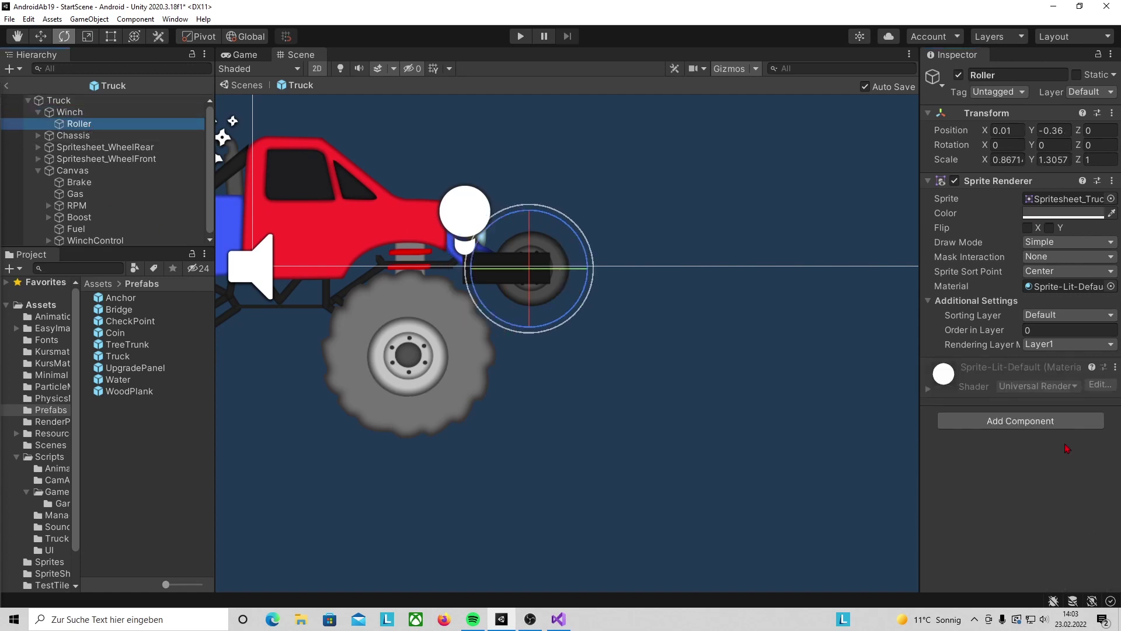
left_click(1067, 315)
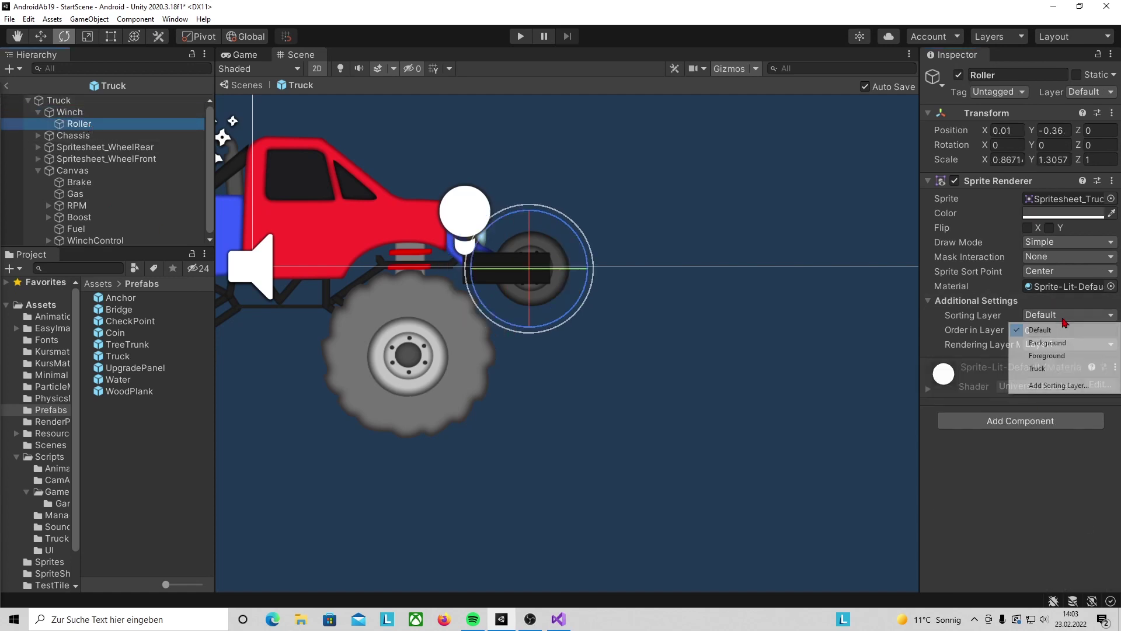
left_click(1051, 368)
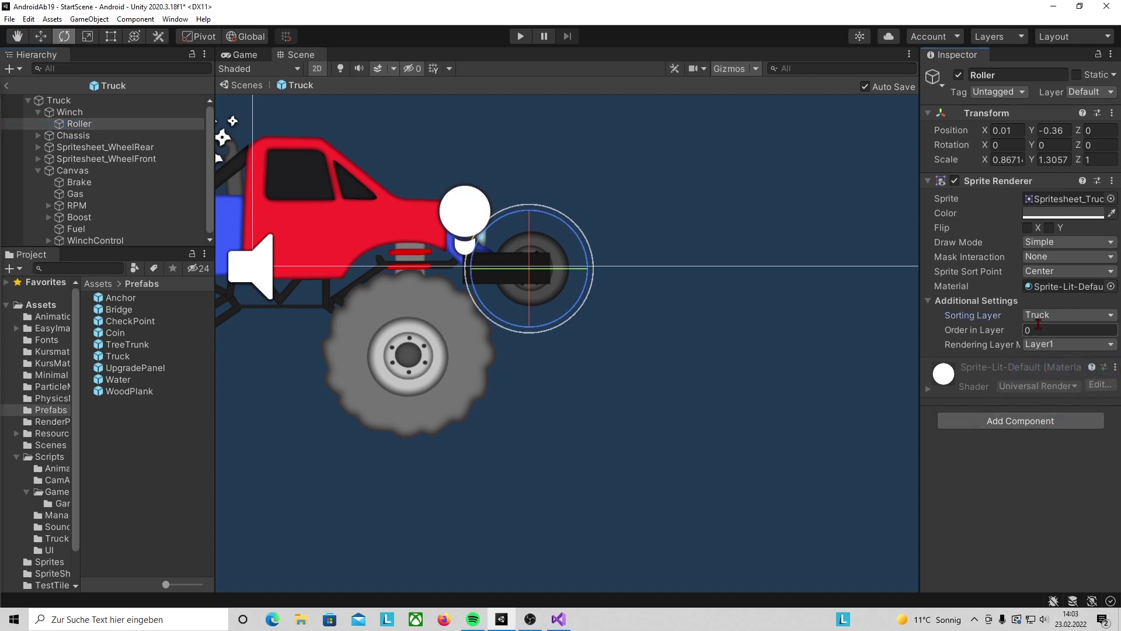
key("ctrl+z")
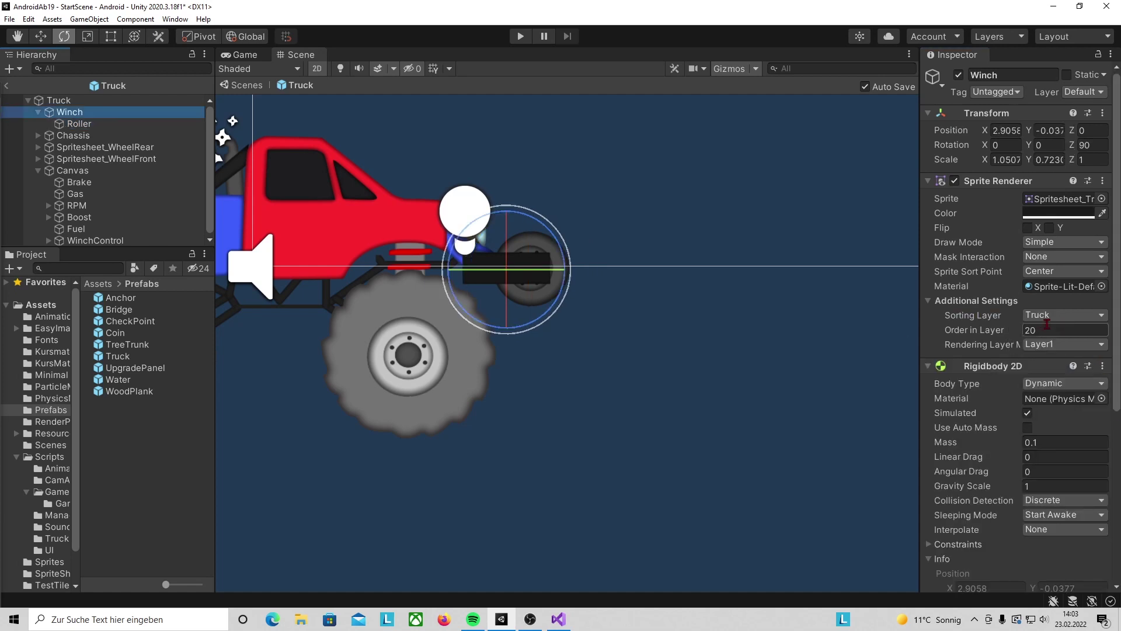
left_click(94, 125)
left_click(1031, 330)
type("19")
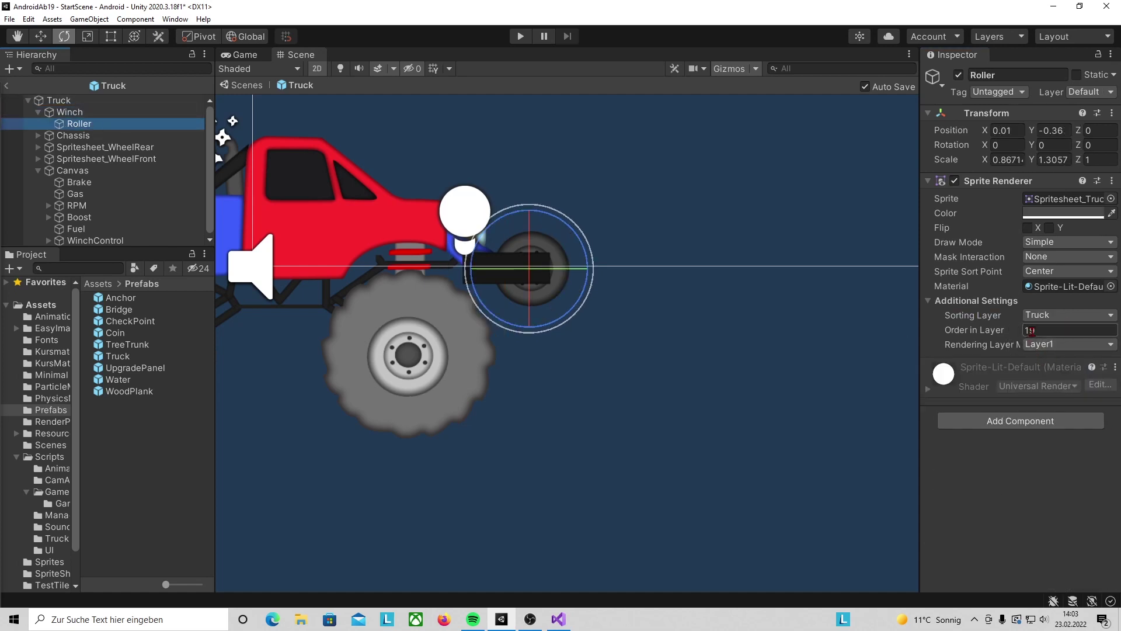
key("Return")
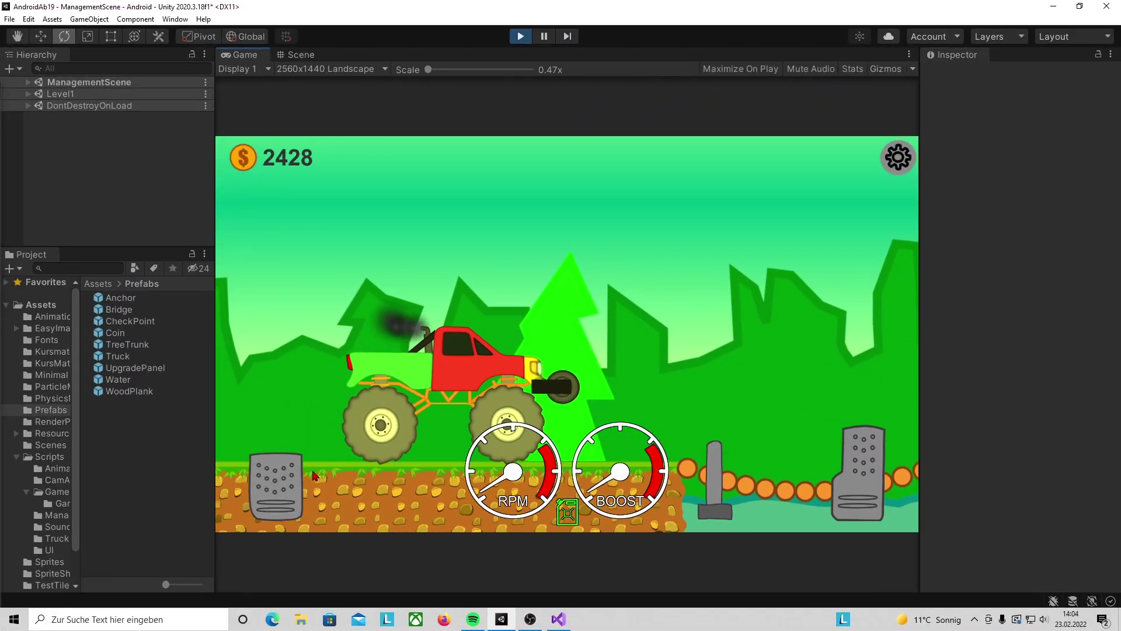
Step: Brake the truck in the running game, then select the WinchAnchor script in the Truck scripts folder
left_click(273, 485)
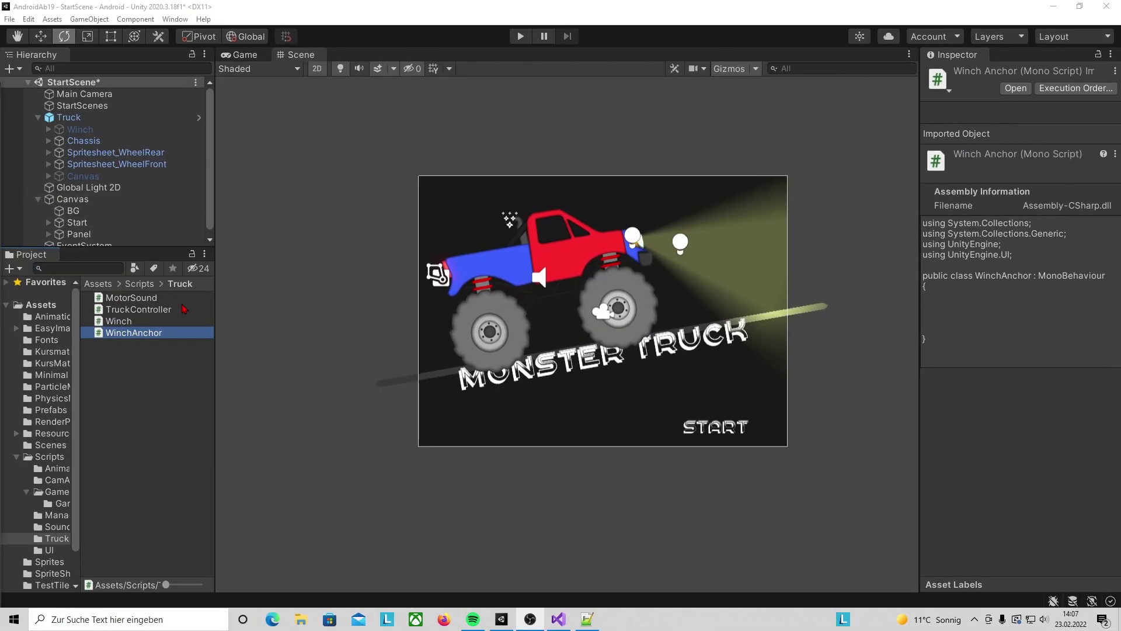
left_click(123, 325)
Step: Open Winch.cs from the Truck scripts folder in Visual Studio
left_click(135, 337)
left_click(123, 325)
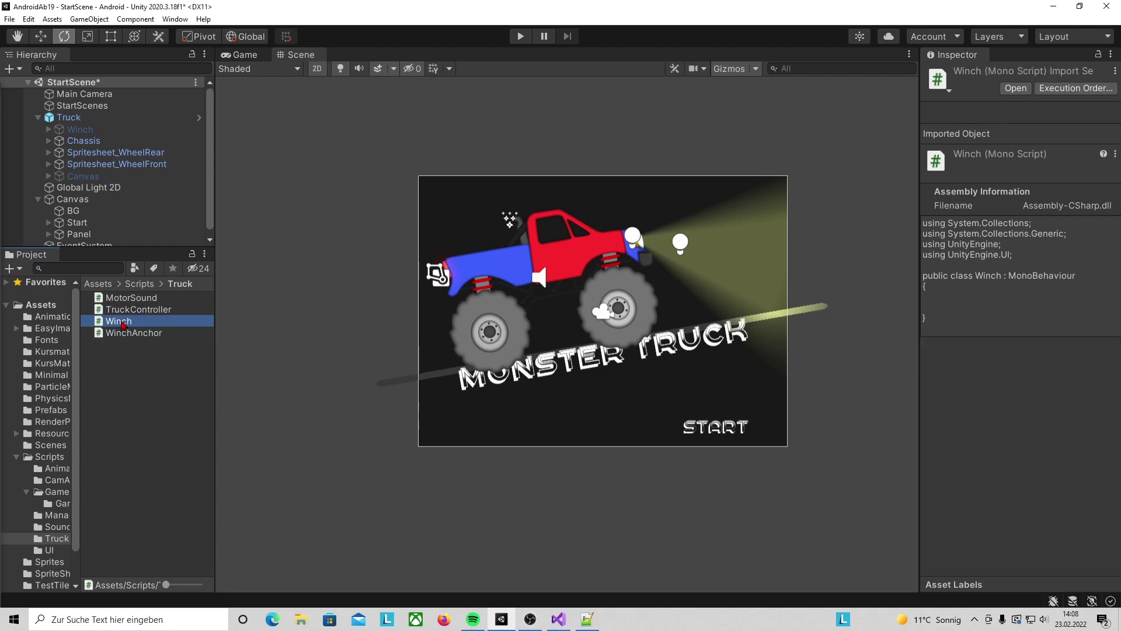
right_click(143, 390)
mouse_move(203, 80)
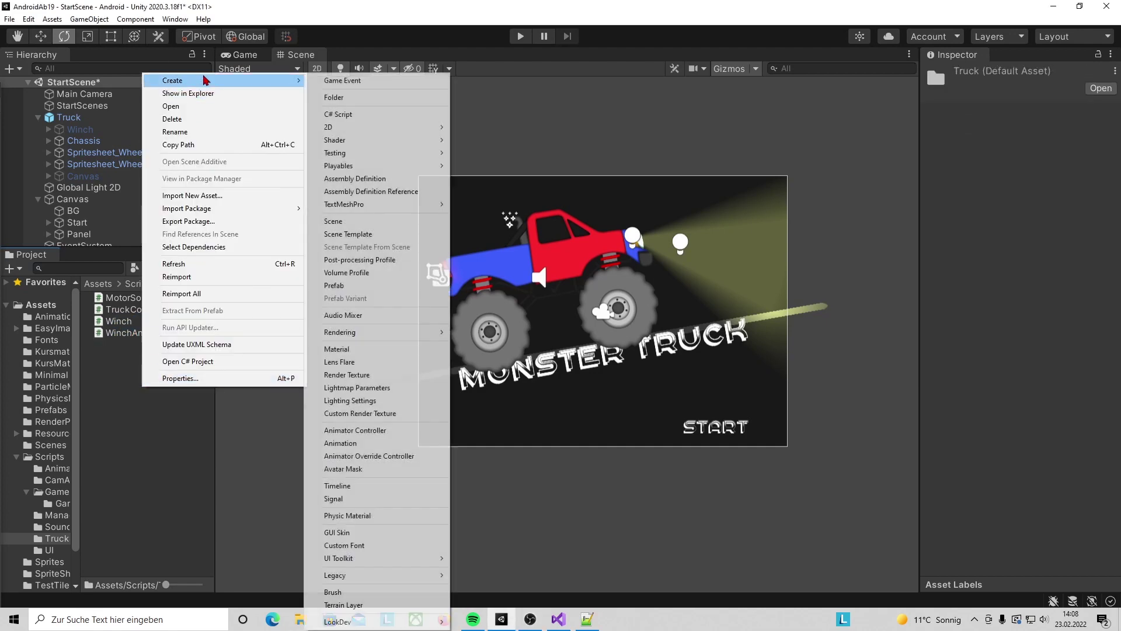
left_click(350, 116)
key("Escape")
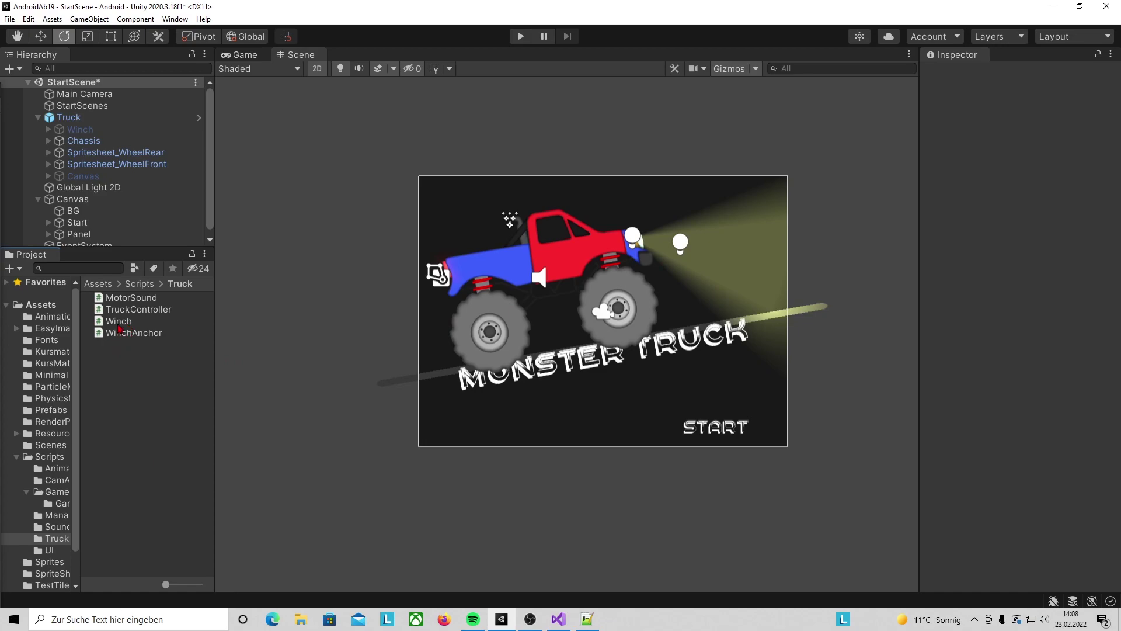
double_click(125, 326)
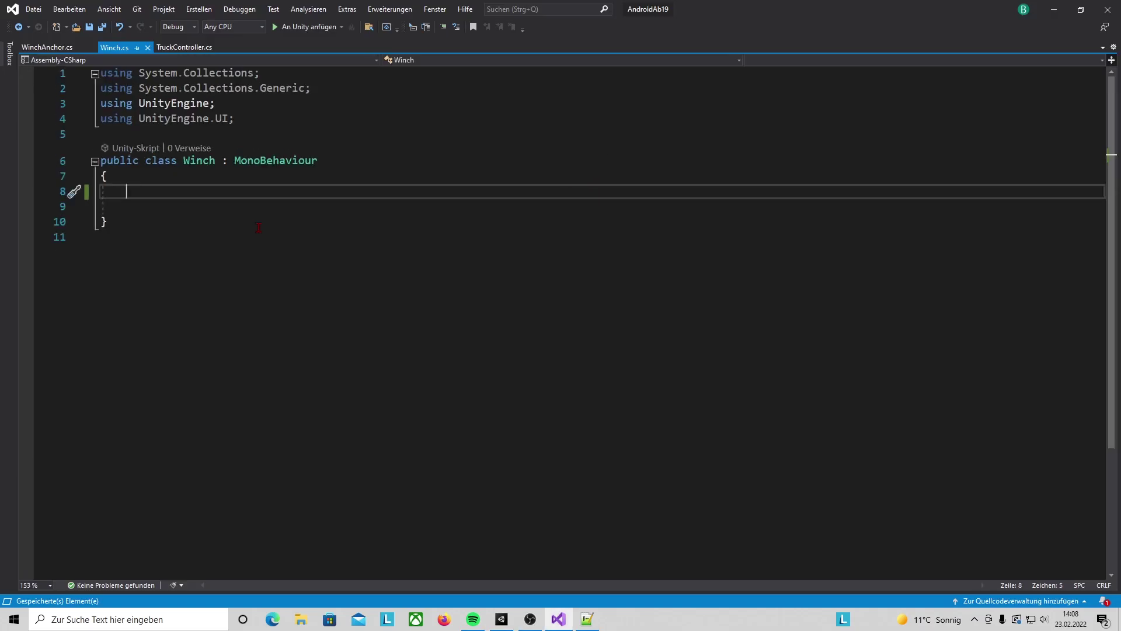
Step: Declare a [SerializeField] float rotationSpeed field in Winch.cs and make room for the rotation code
type("[SerializeField]")
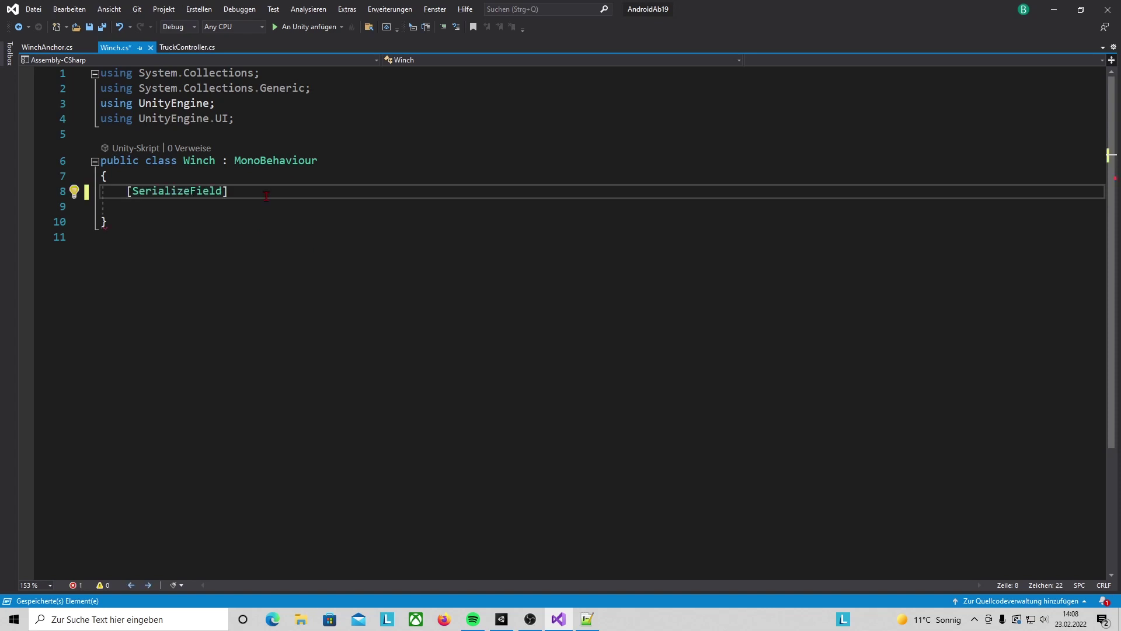
type(" float r")
type("otationSpeed;")
key("Return")
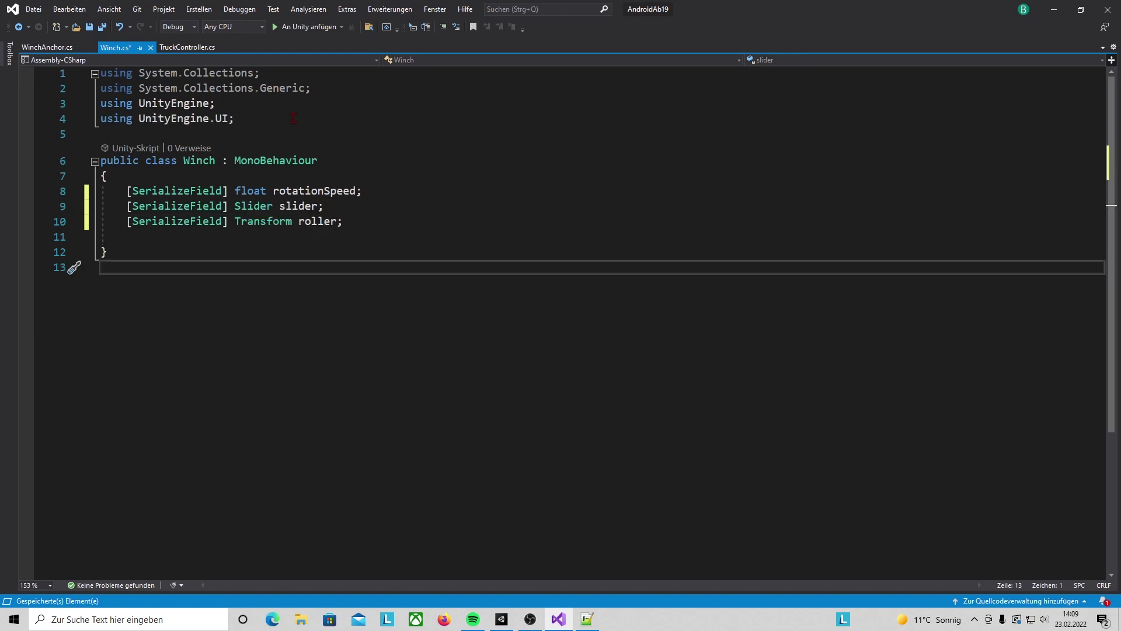
left_click(325, 206)
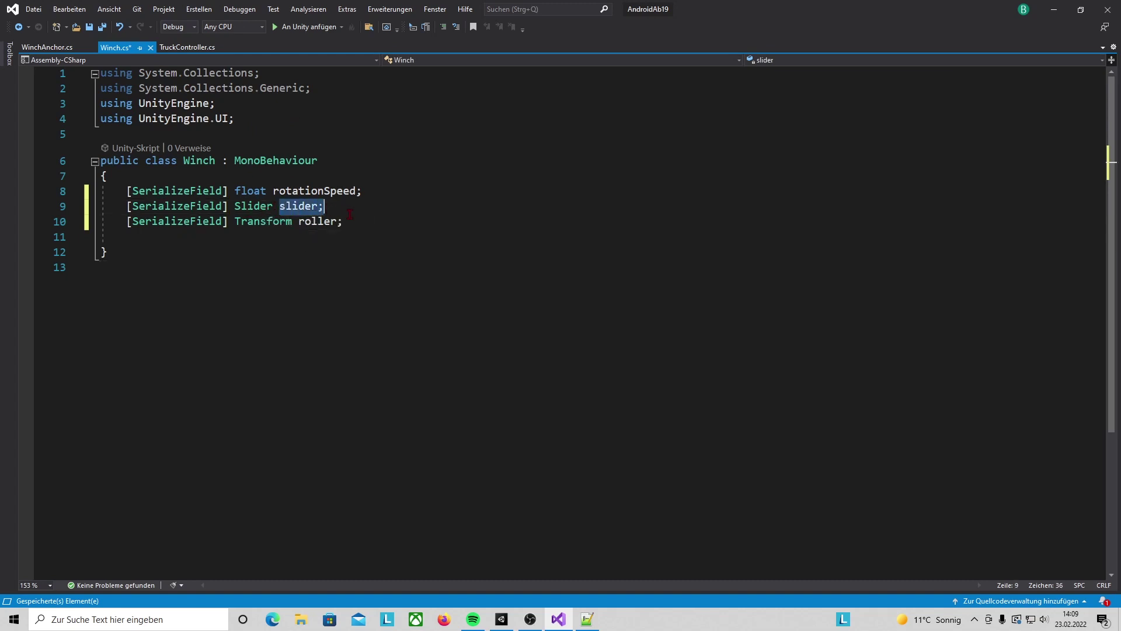
left_click_drag(234, 118, 101, 119)
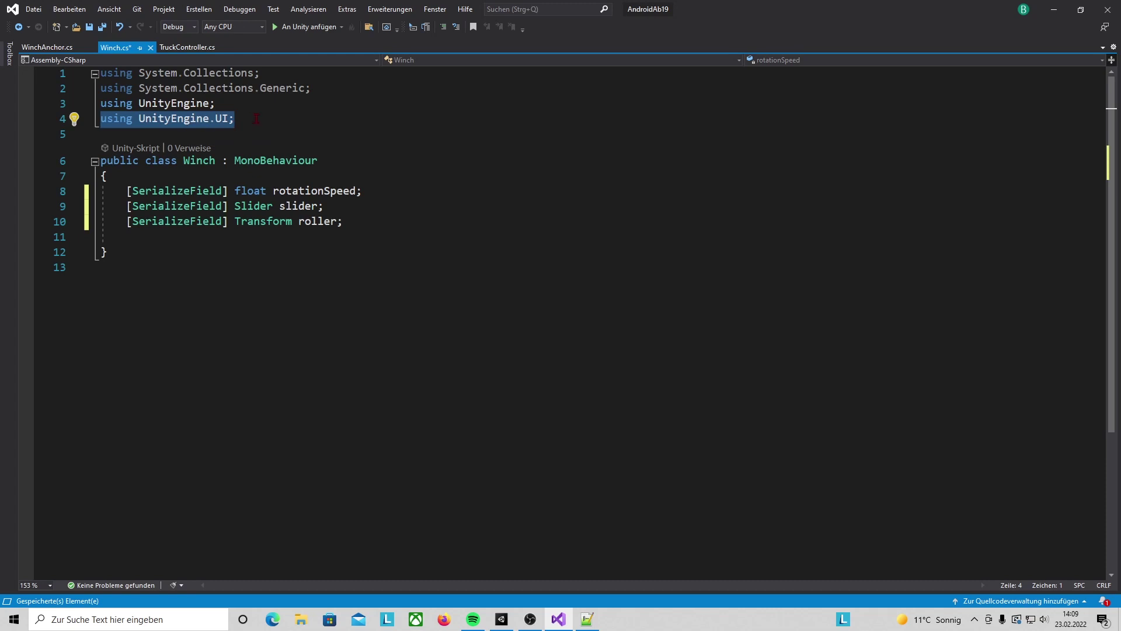
left_click(146, 240)
key("Return")
key("Return")
key("Return")
key("Down")
key("Down")
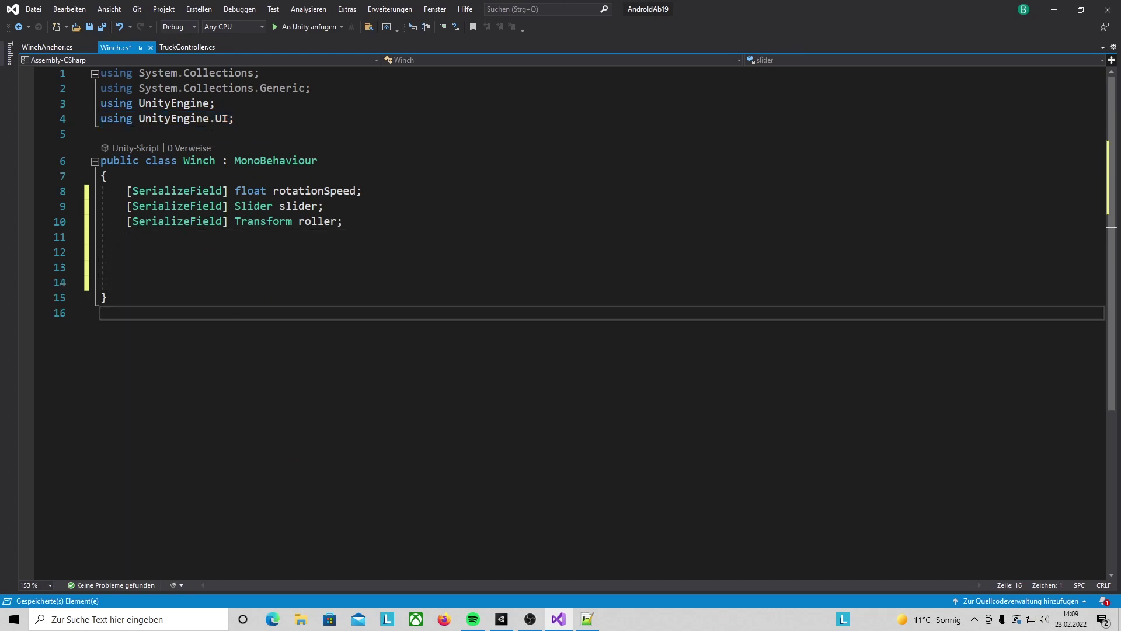
key("Up")
key("Up")
key("Up")
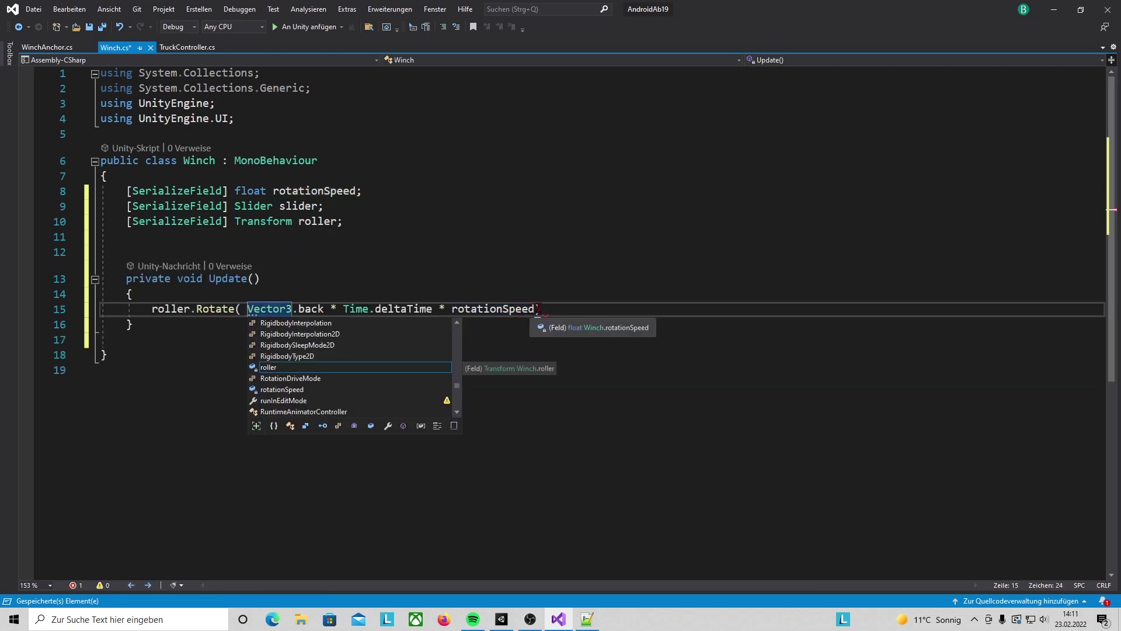
type(");")
Step: Multiply the roller's Update rotation by slider.value and save Winch.cs
left_click(529, 309)
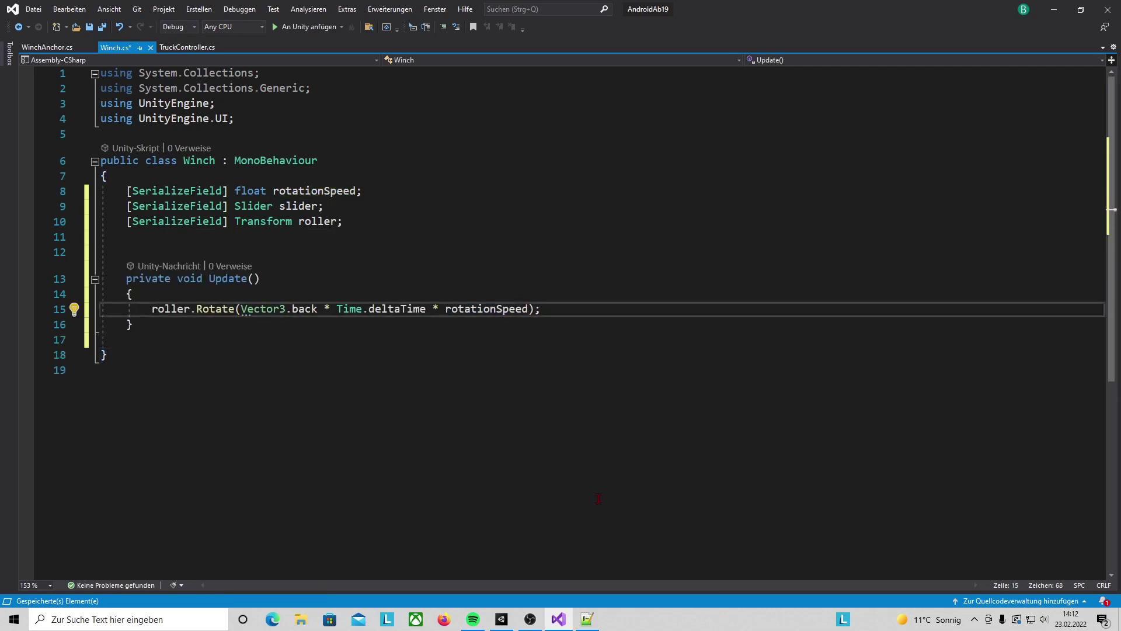
type("* sli")
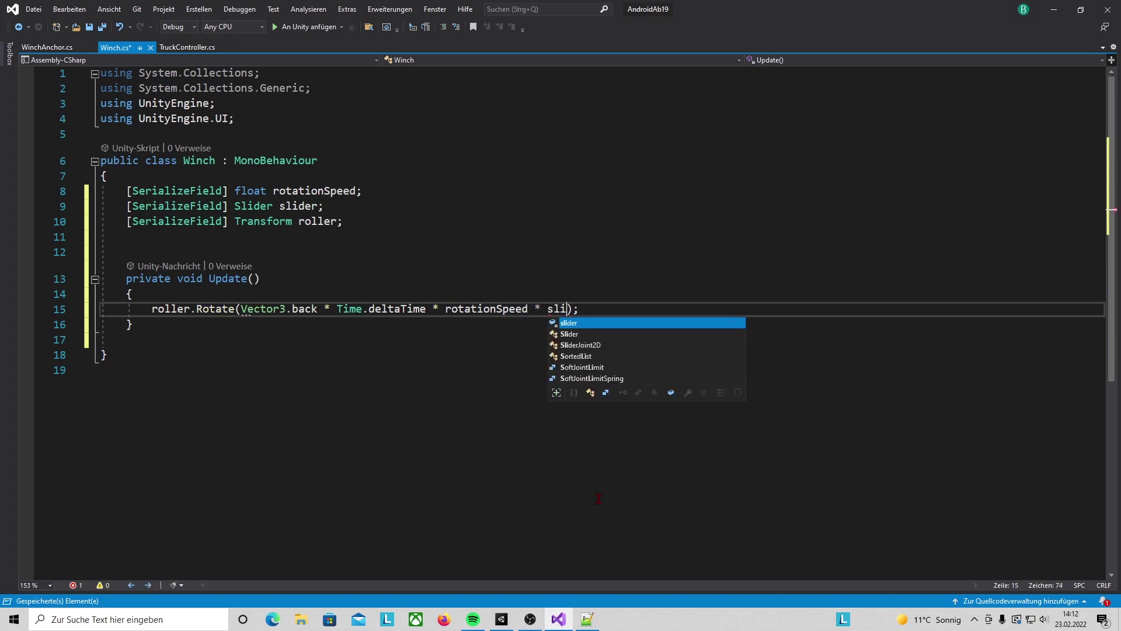
type("der.value")
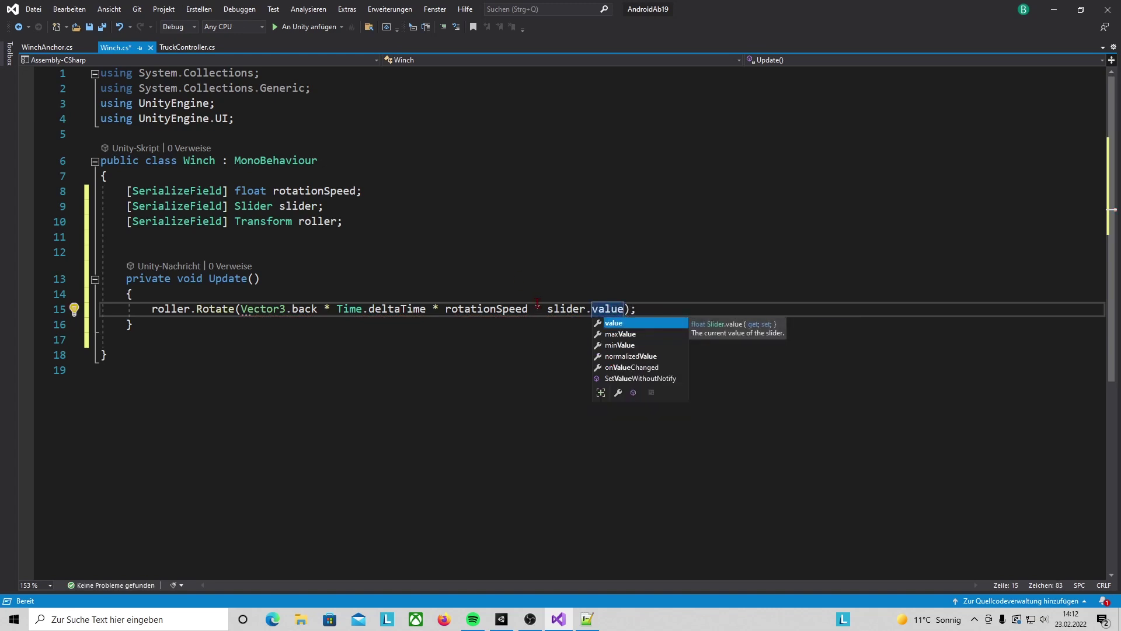
left_click(532, 369)
key("ctrl+s")
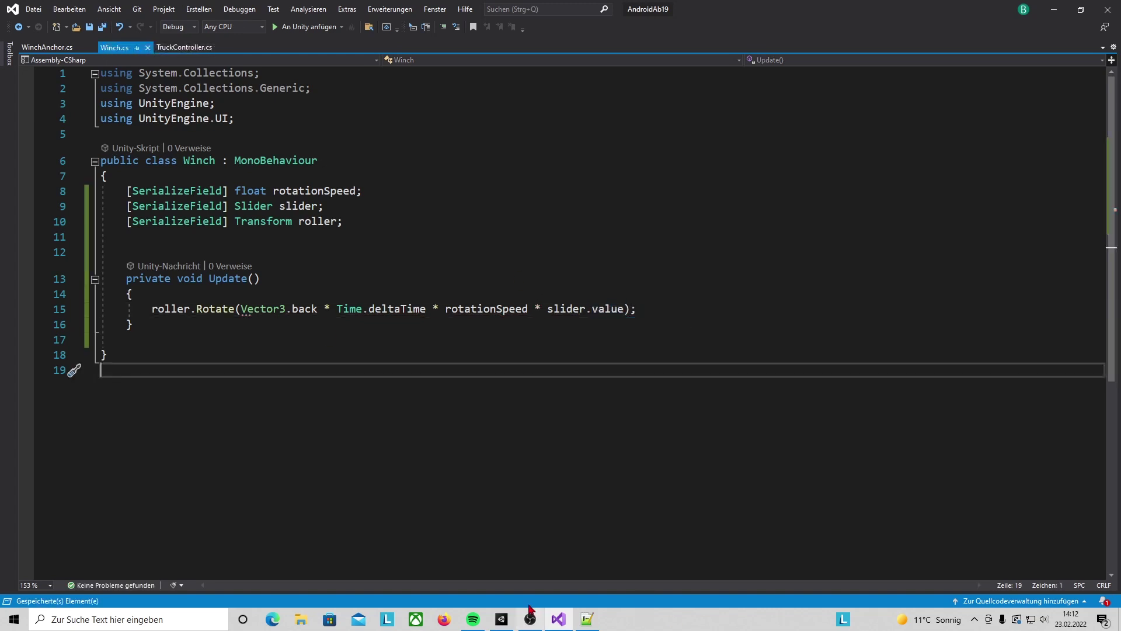
left_click(530, 618)
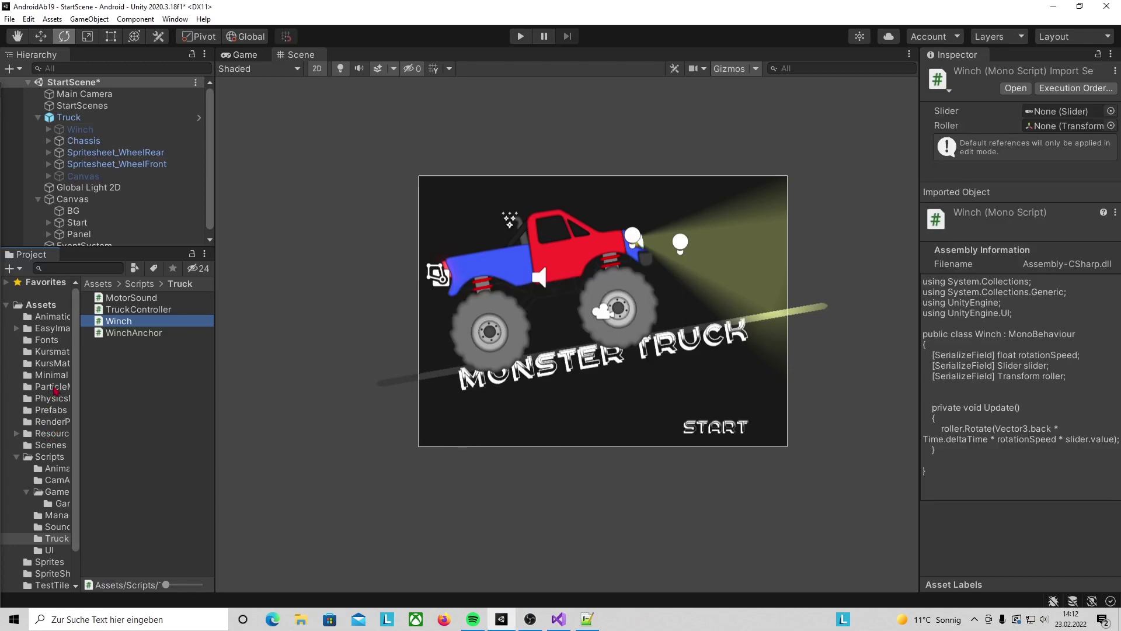
Step: Add the Winch script to the Winch object with Rotation Speed 100, WinchControl as Slider, and Roller
left_click(51, 410)
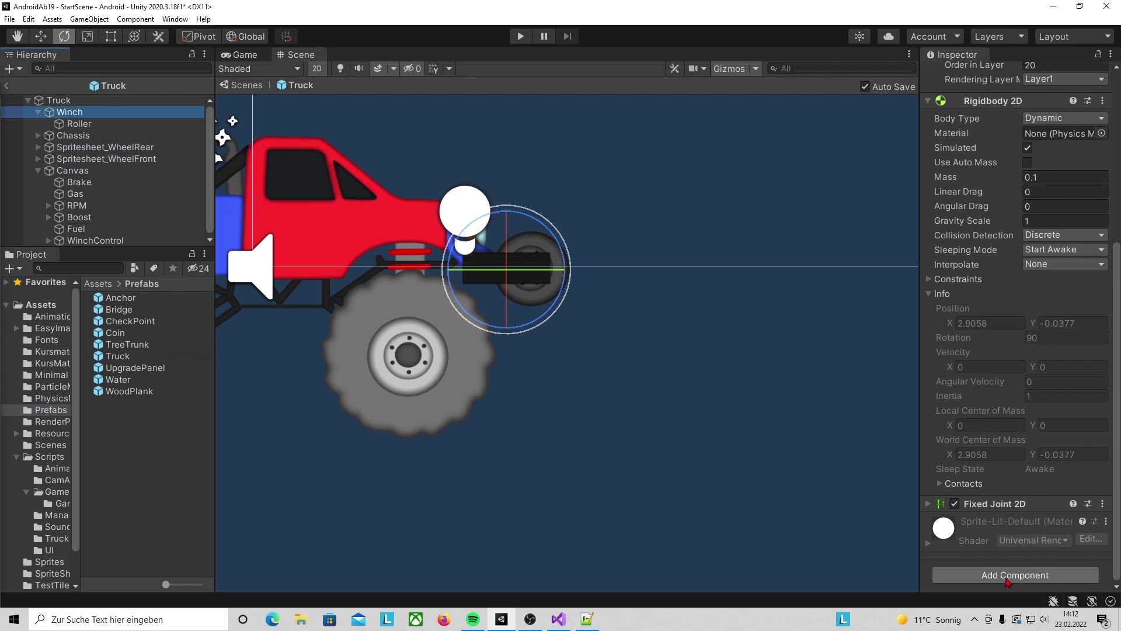
left_click(1007, 578)
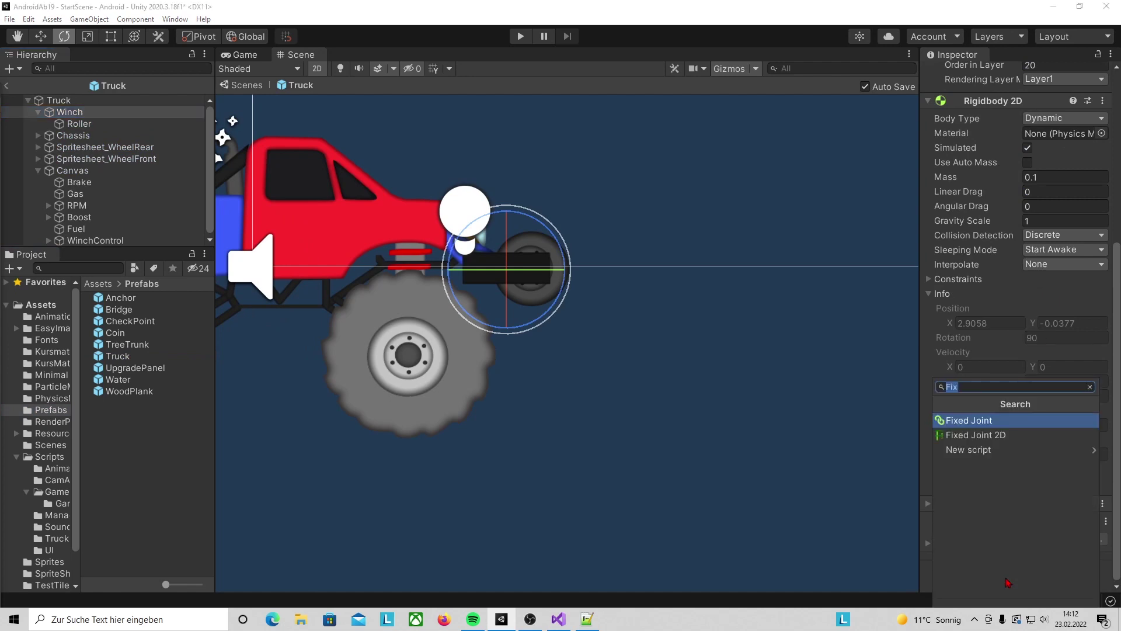
type("Win")
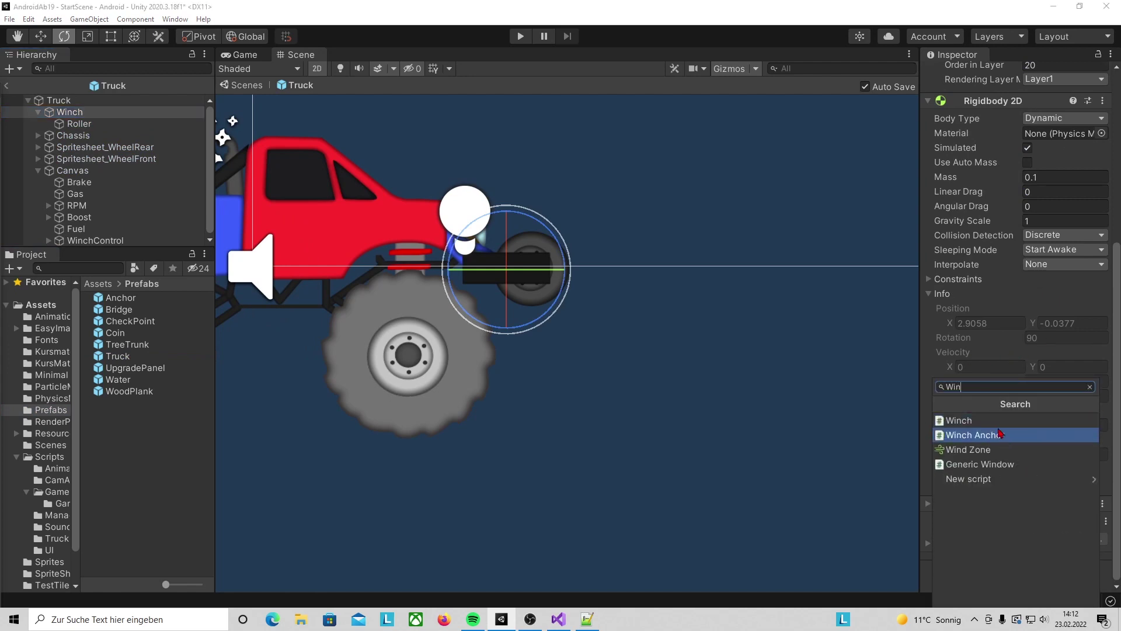
left_click(964, 420)
left_click(1055, 470)
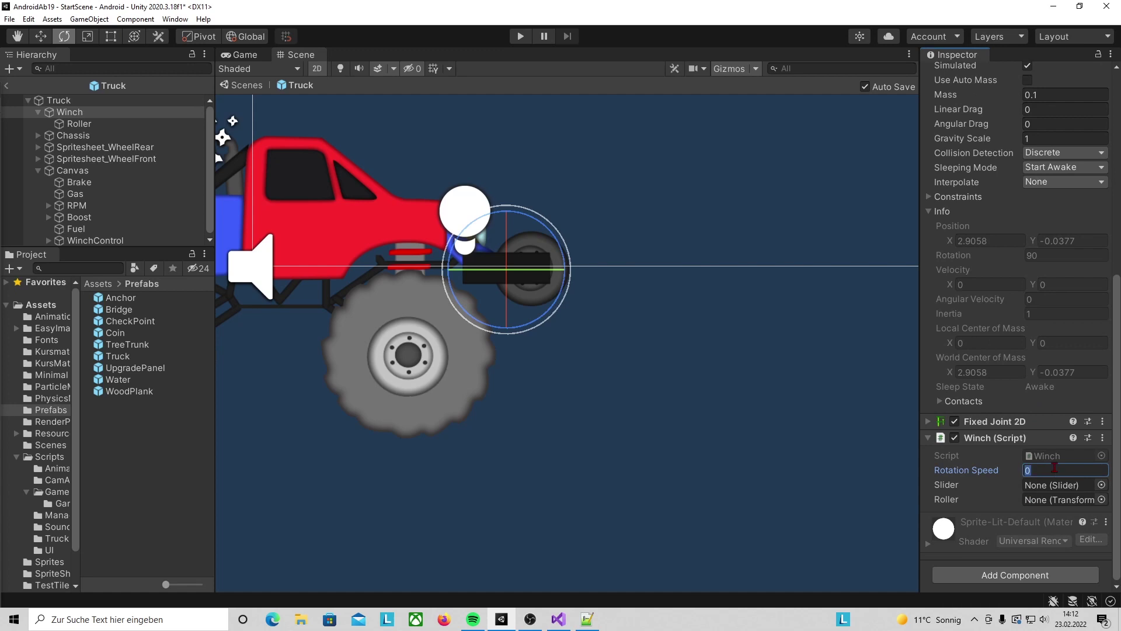
type("1")
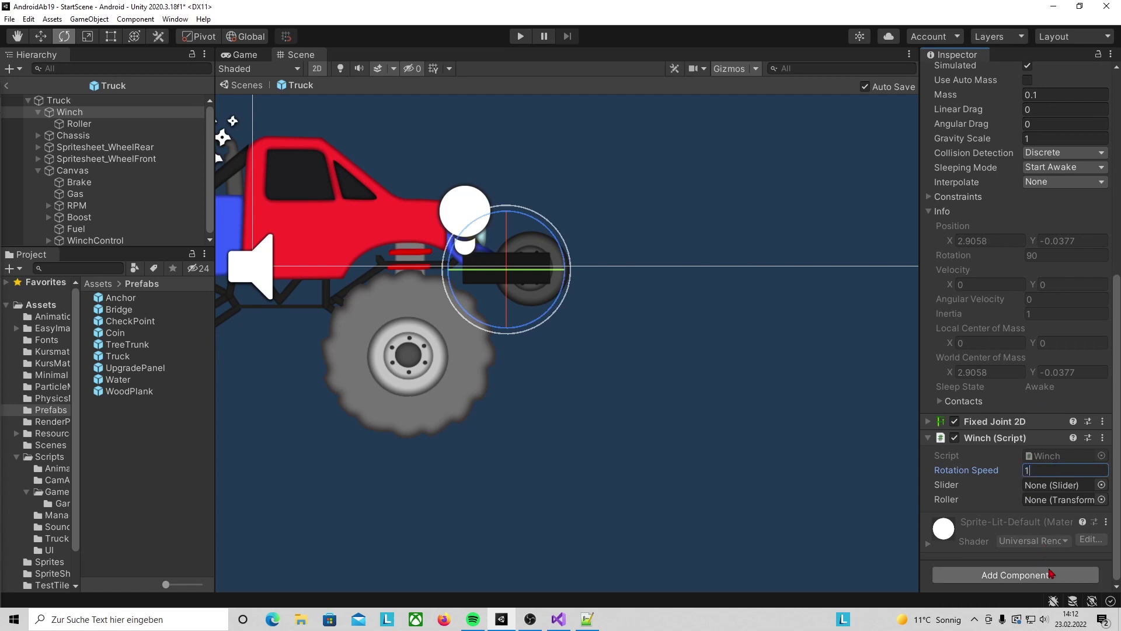
type("00")
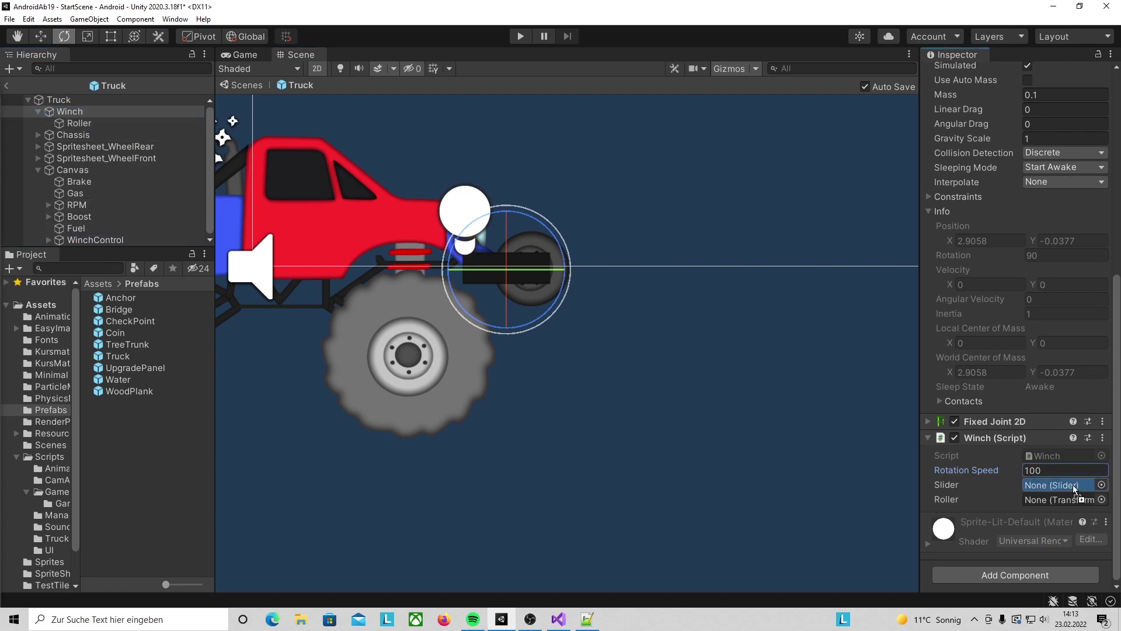
left_click_drag(80, 243, 1074, 491)
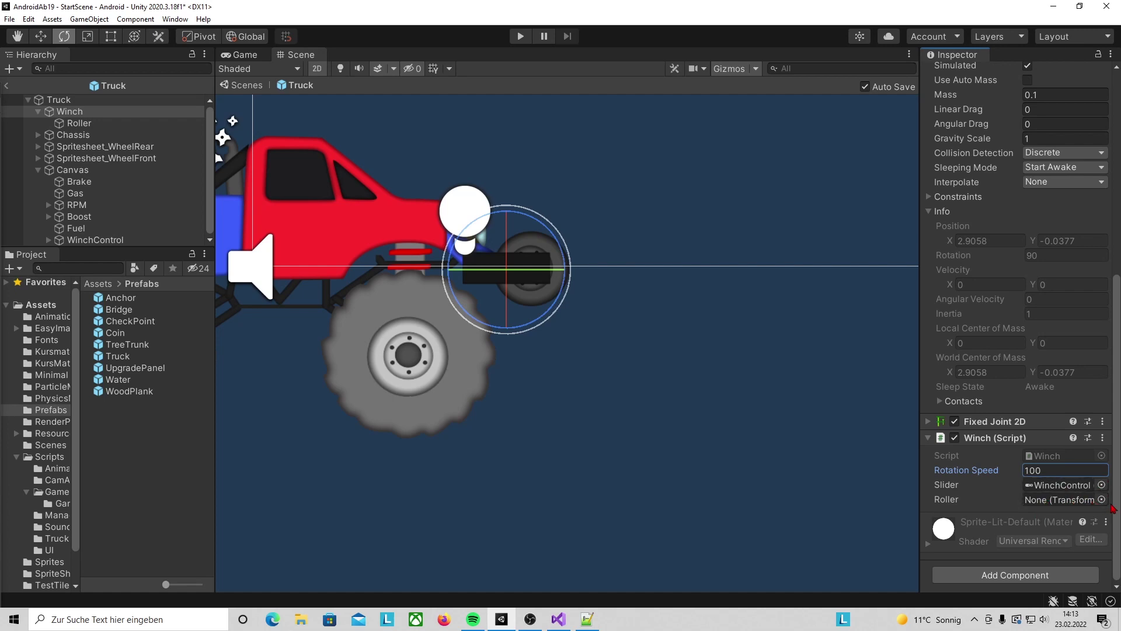
mouse_move(79, 123)
left_mouse_down()
mouse_move(1074, 547)
mouse_move(1060, 500)
left_mouse_up()
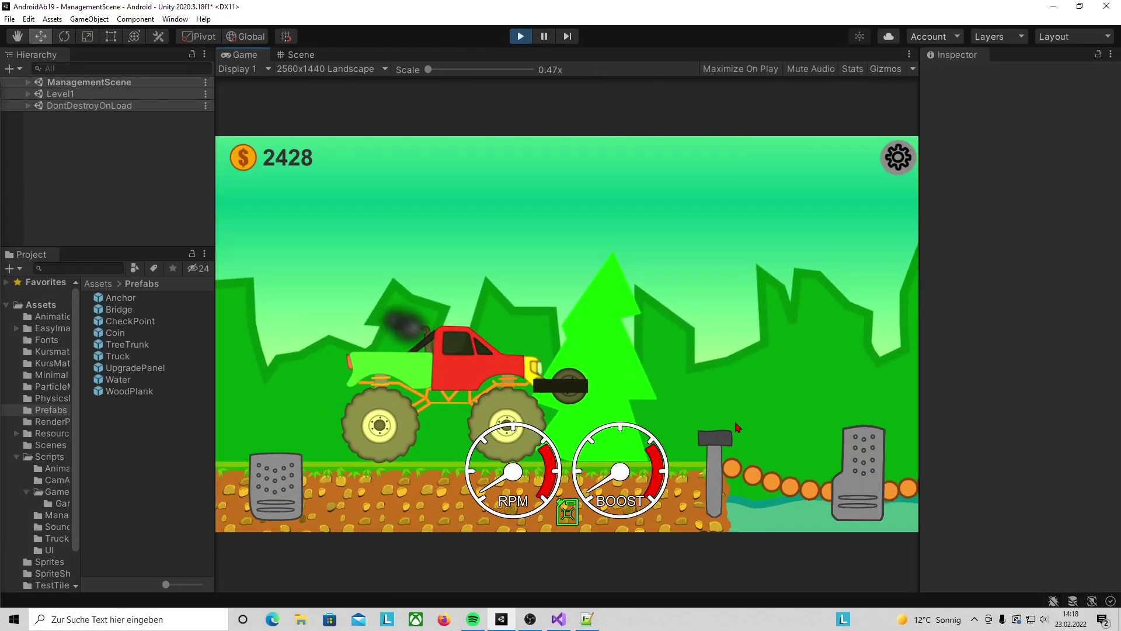
Step: Pull the winch lever down and back up during play, then go to WinchAnchor.cs
left_click_drag(738, 427, 729, 466)
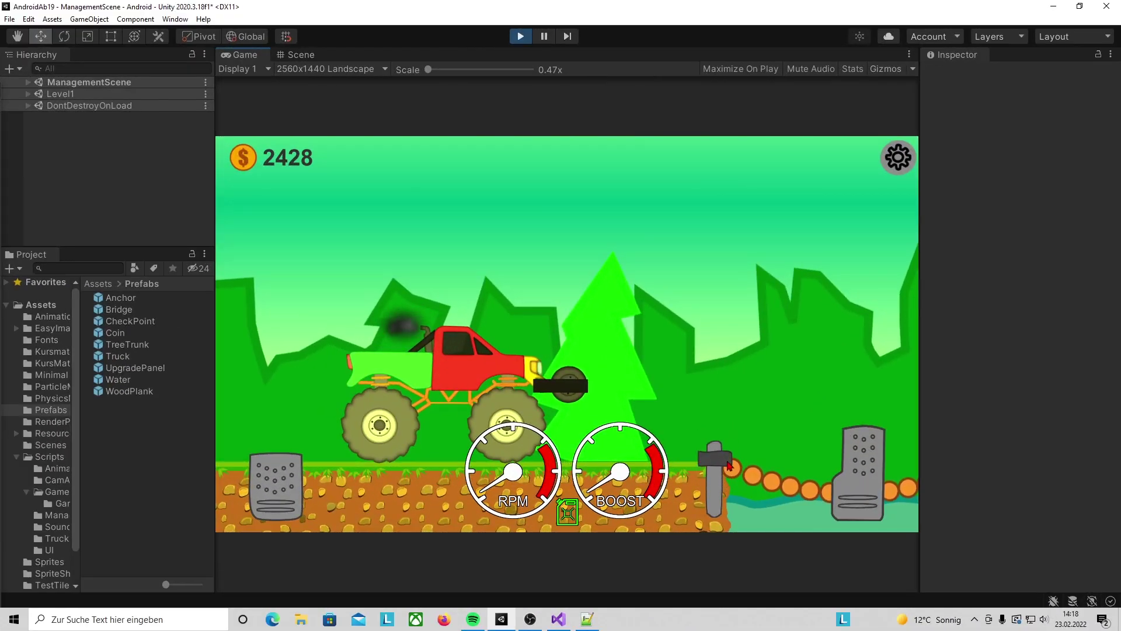
left_click_drag(730, 465, 742, 435)
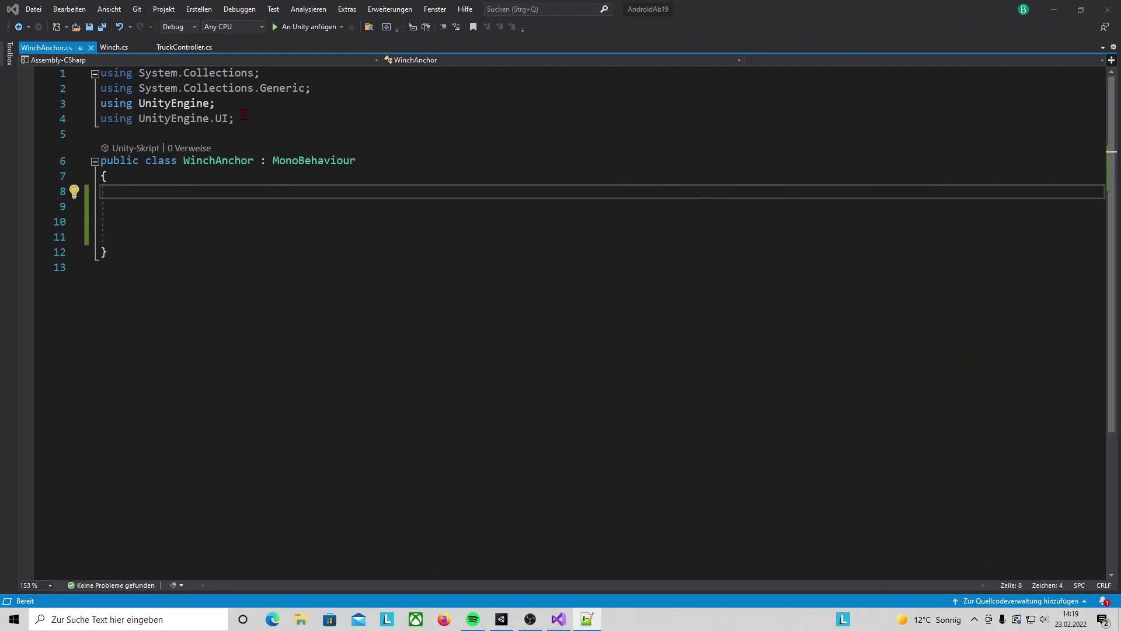
left_click_drag(234, 119, 87, 117)
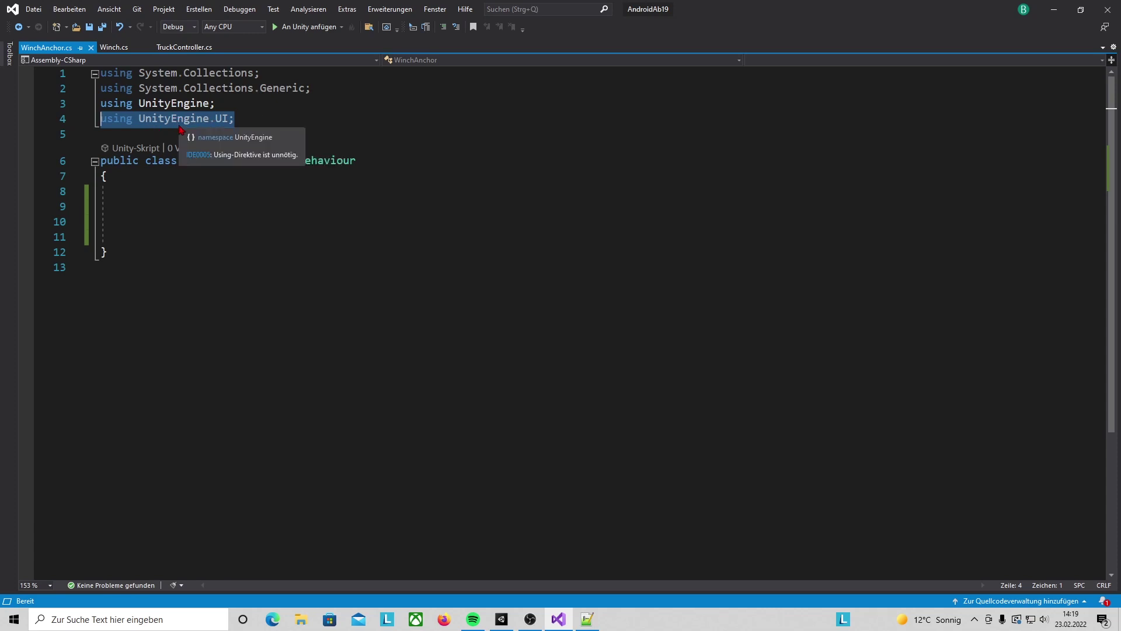
Step: Declare bool grounded and bool outside fields in the WinchAnchor class
left_click(142, 192)
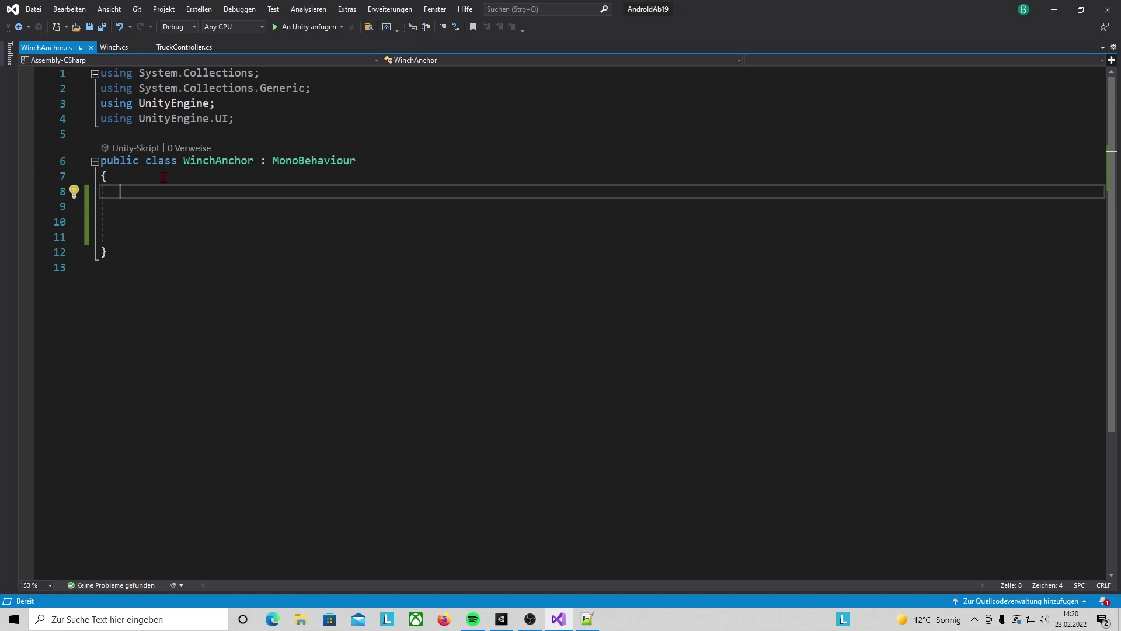
type("bool")
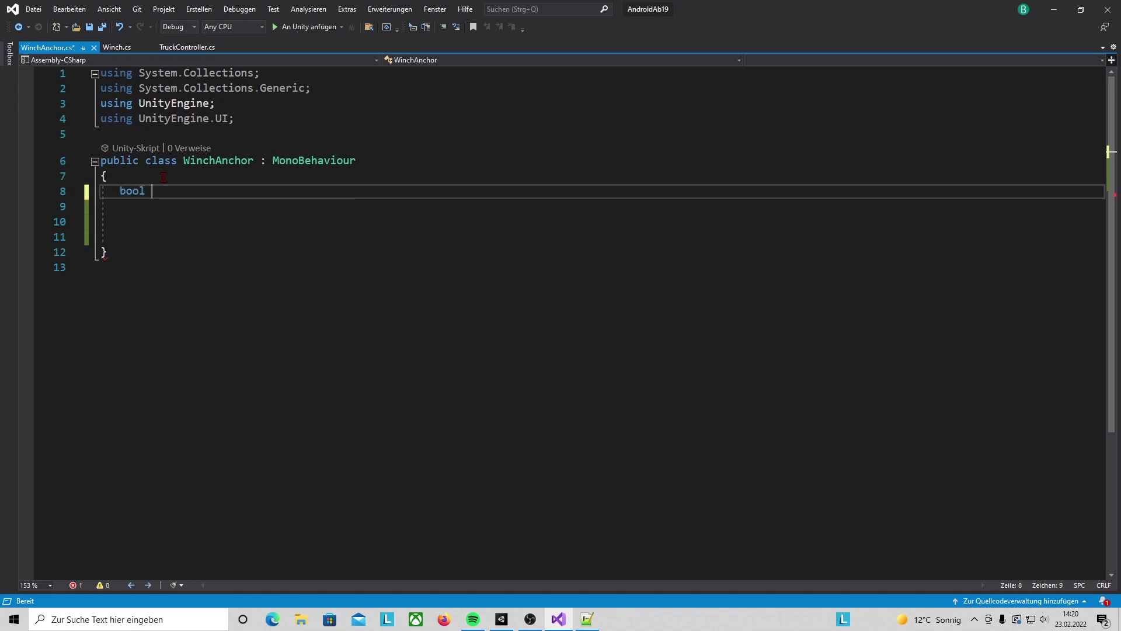
type(" grounded;")
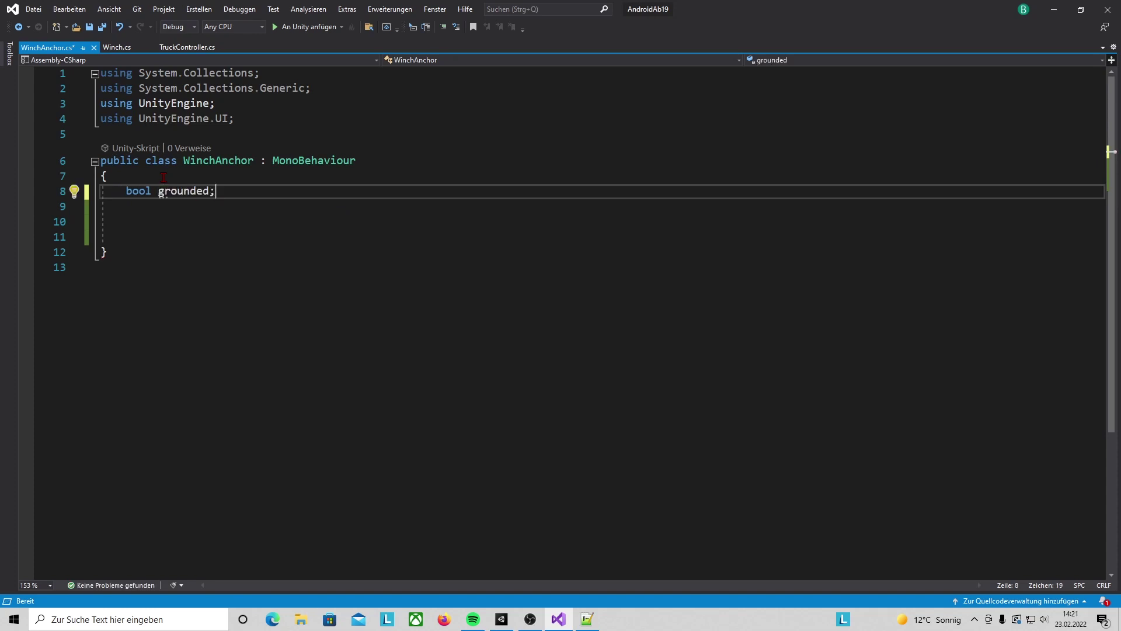
key("Return")
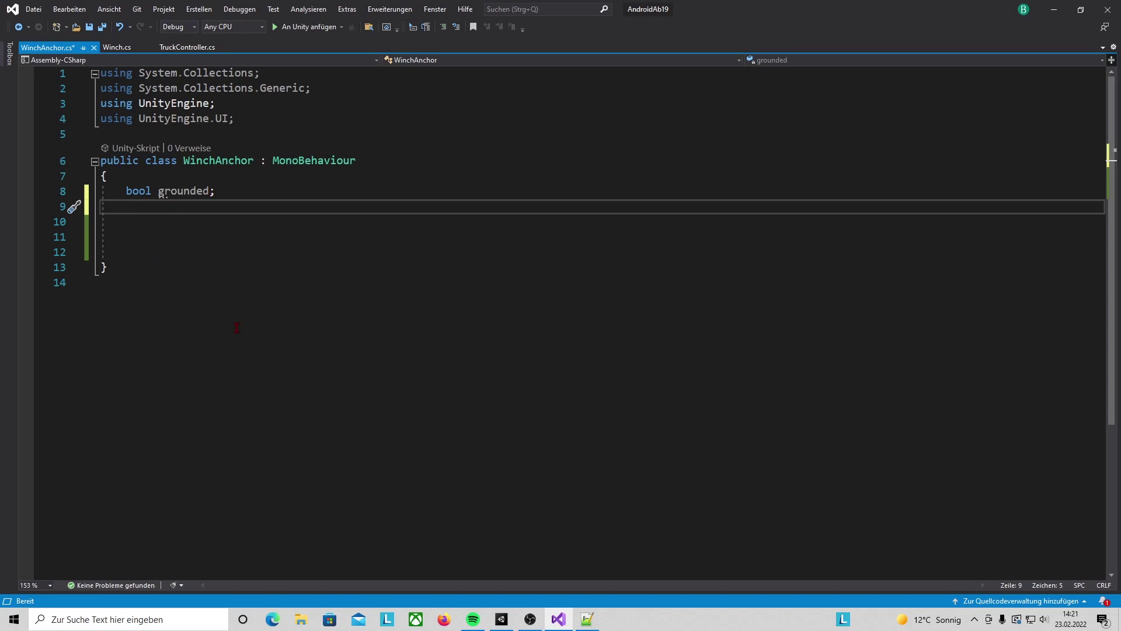
type("bool outside;")
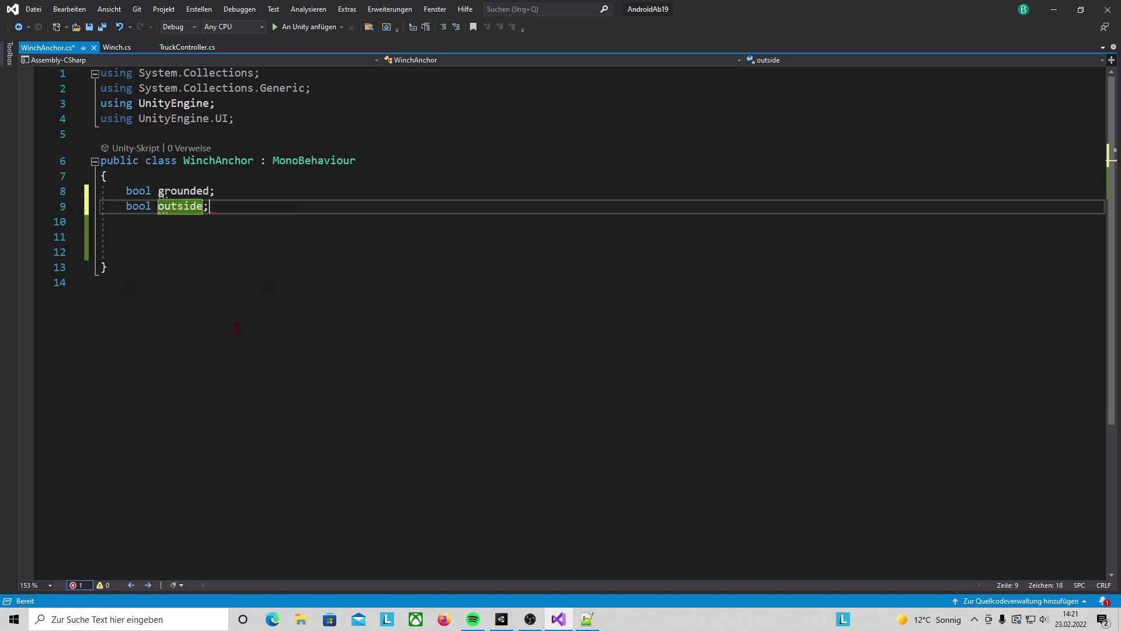
key("Return")
key("Return")
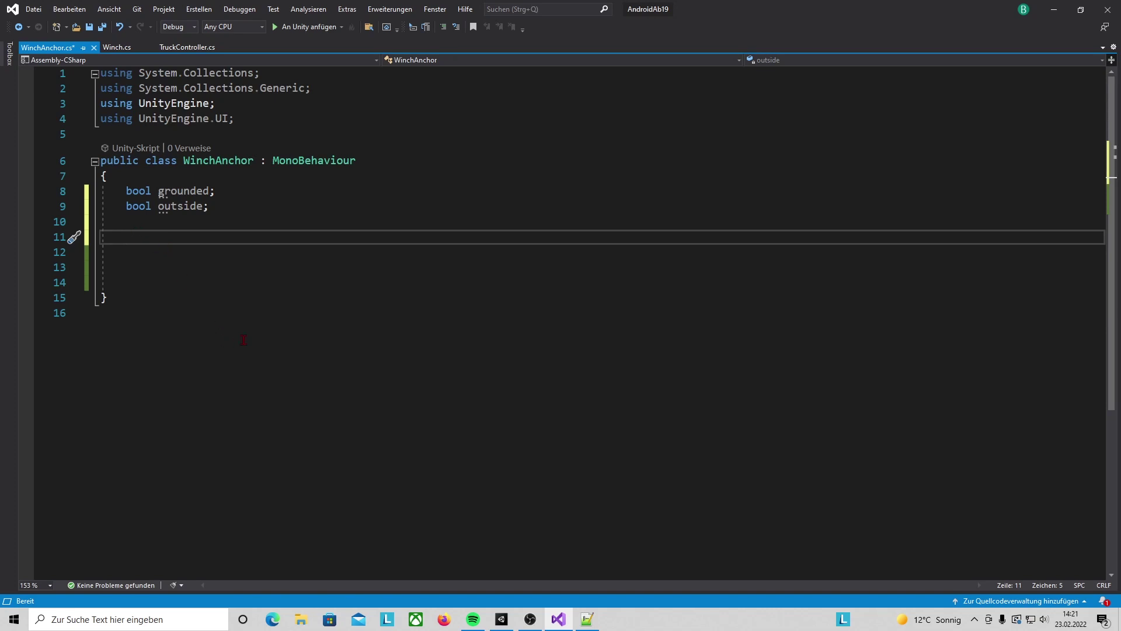
Step: Insert empty OnMouseDrag and OnMouseUp method stubs
type("O")
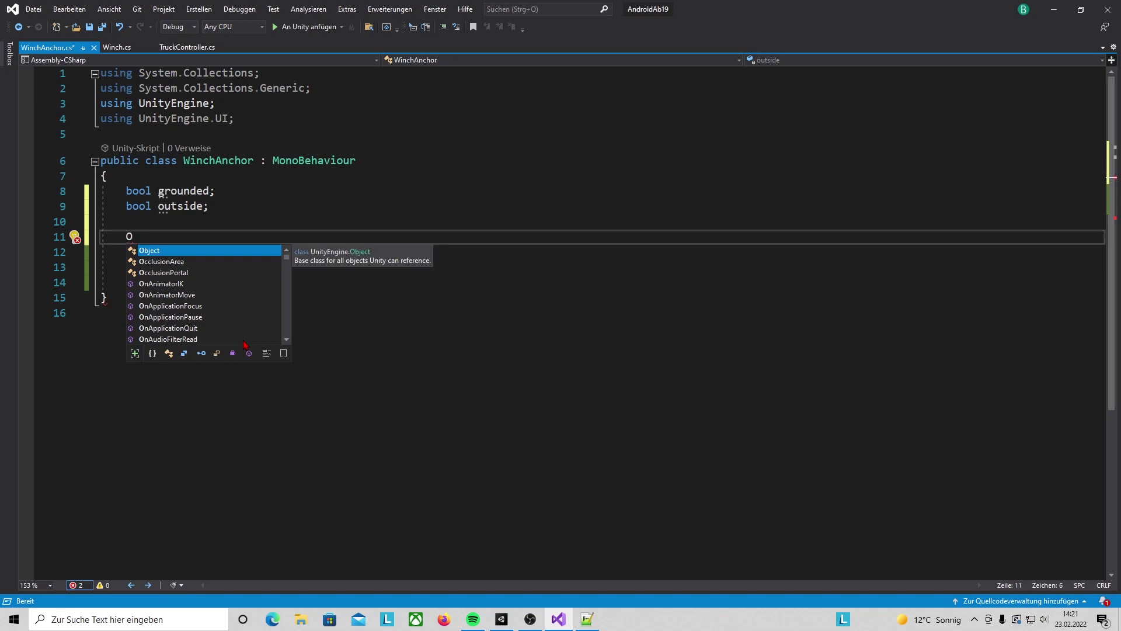
type("nM")
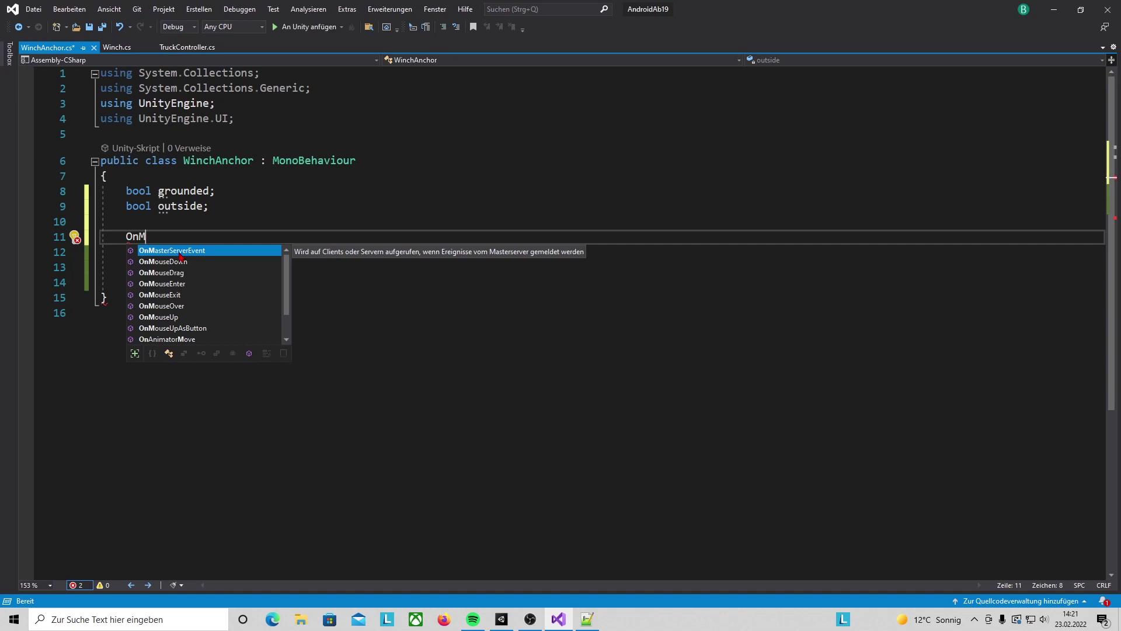
double_click(169, 272)
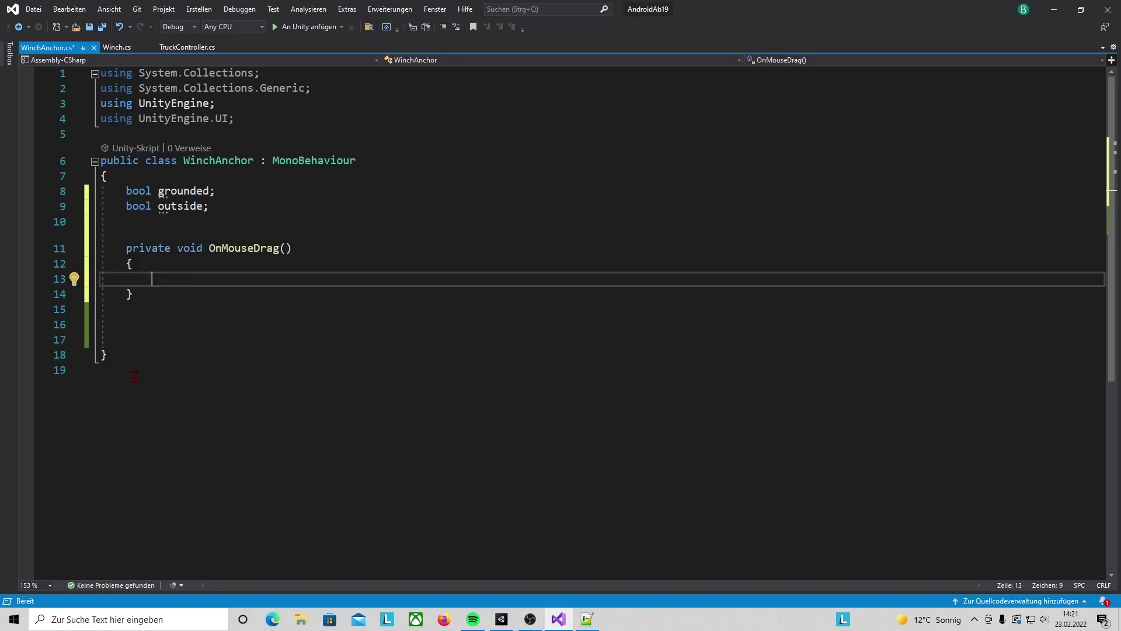
key("Down")
key("Return")
key("Return")
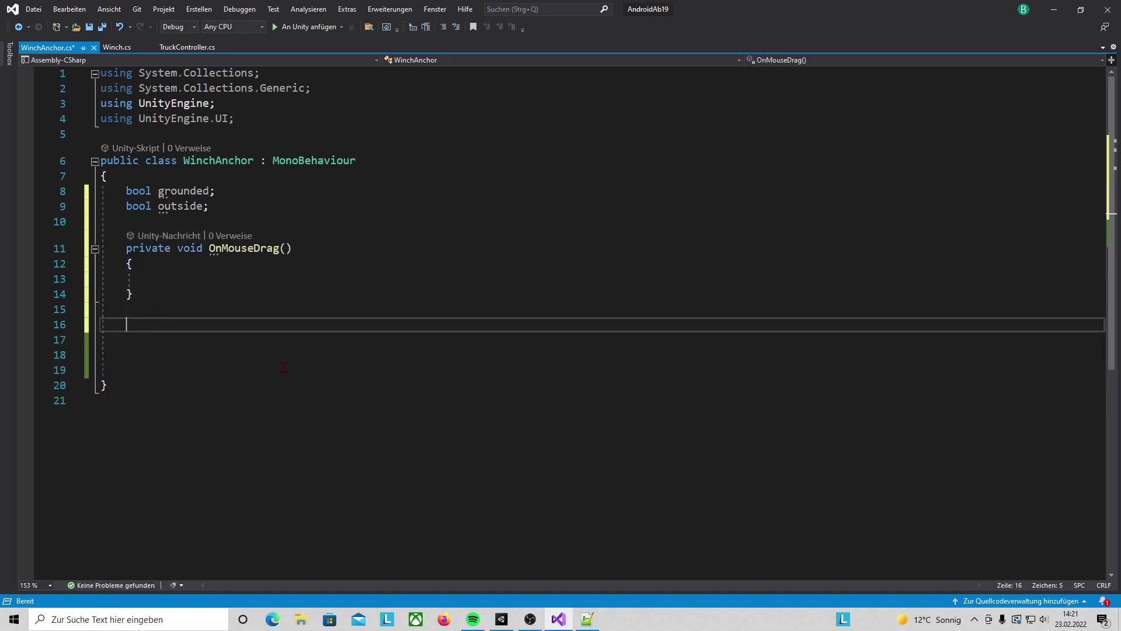
type("O")
key("Tab")
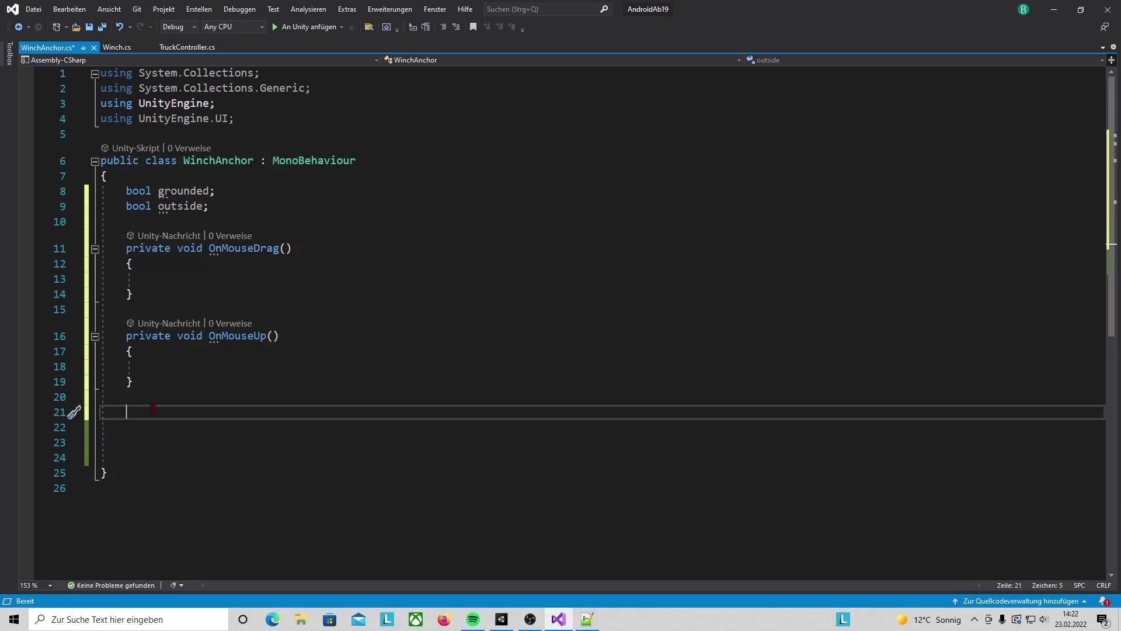
Step: Insert empty OnTriggerEnter2D and OnTriggerExit2D method stubs
type("OnT")
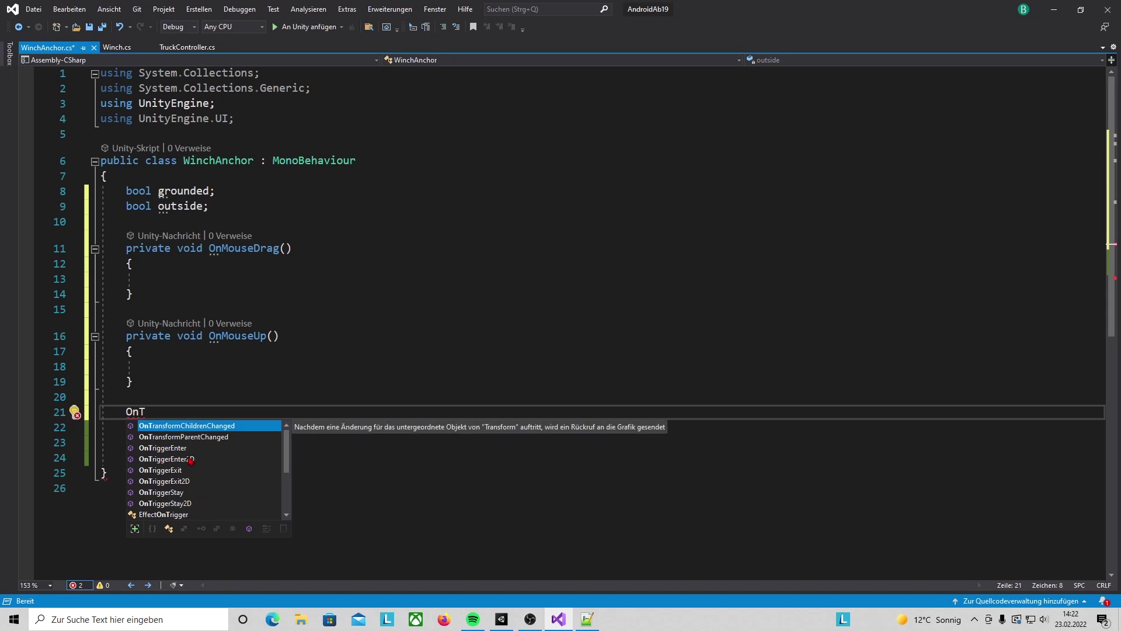
left_click(167, 458)
key("Tab")
key("Down")
key("Return")
key("Return")
type("PEx")
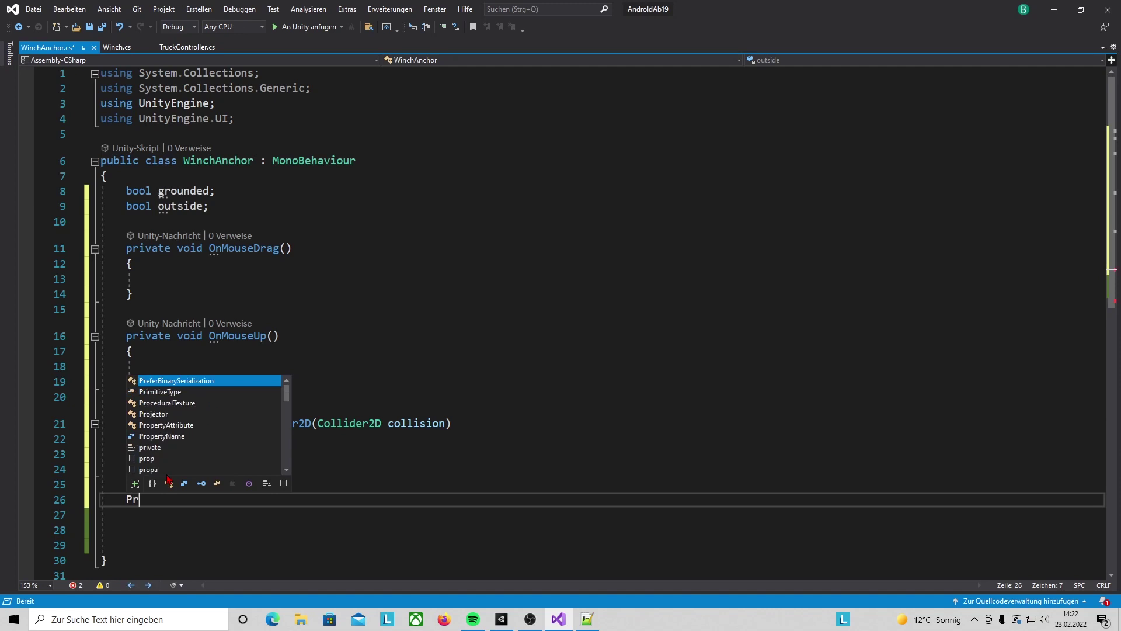
key("Tab")
key("Up")
key("Up")
key("Up")
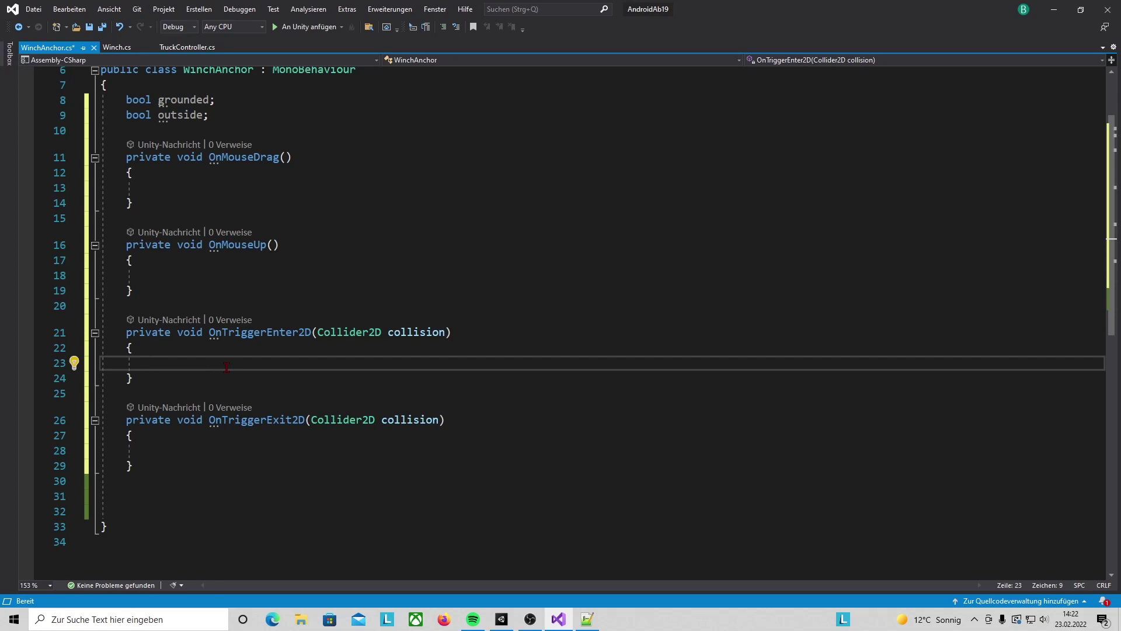
Step: Paste the Ground-tag check that sets grounded to true, then copy its if block
type("if (collision.CompareTag(\"Ground\"))         {             Debug.Log(\"Grounded\");             grounded = true;         }")
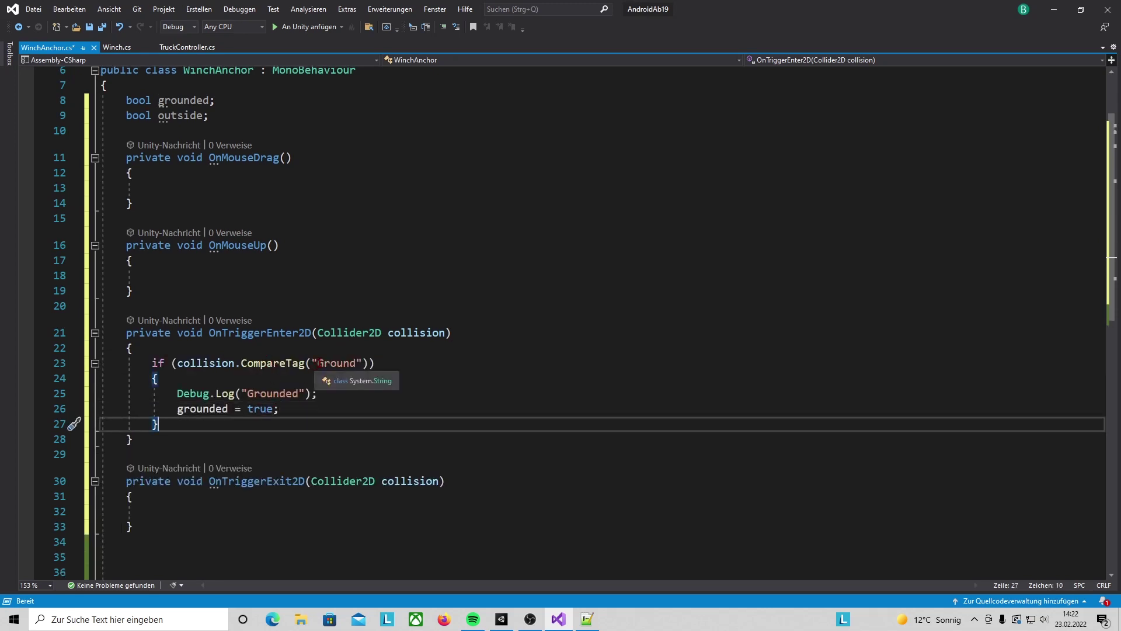
double_click(337, 362)
double_click(336, 363)
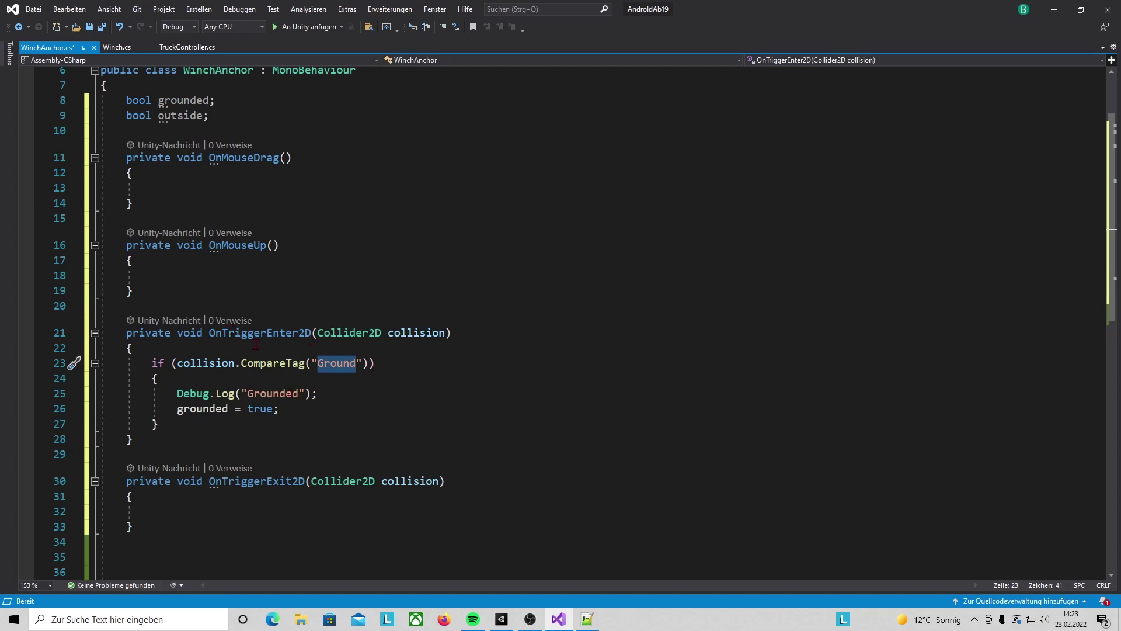
left_click_drag(158, 409, 279, 409)
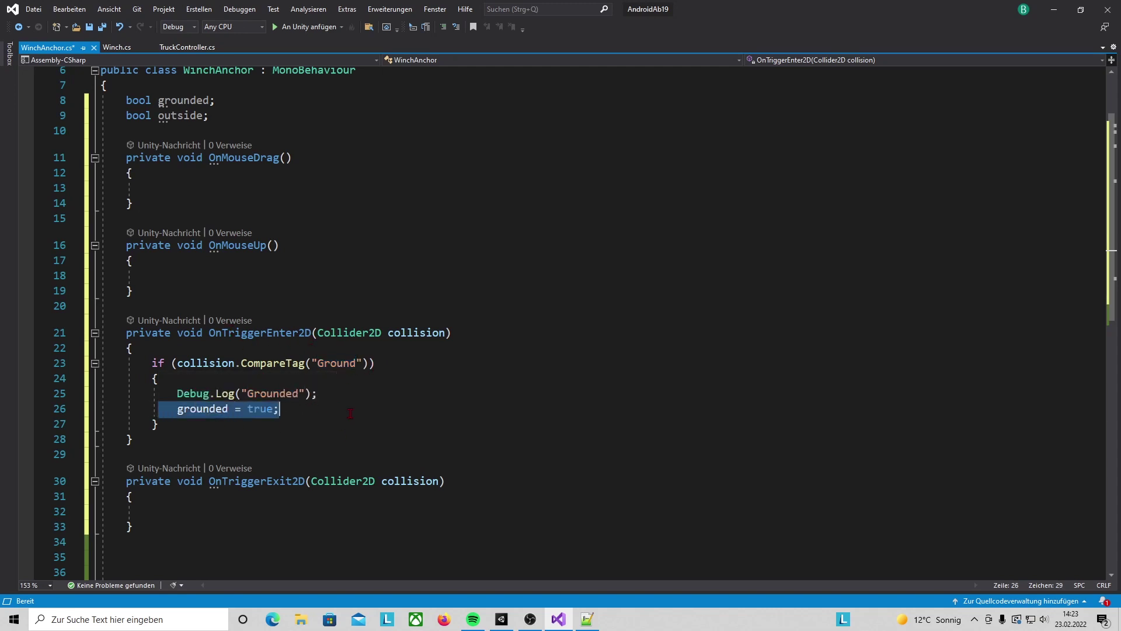
left_click(308, 444)
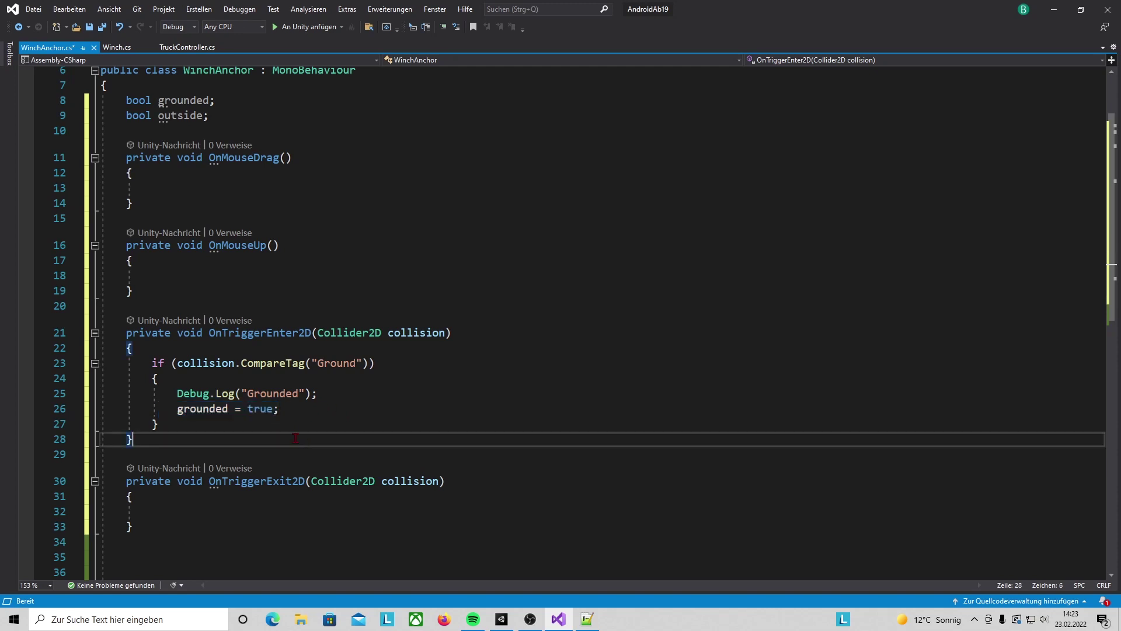
left_click_drag(177, 394, 317, 394)
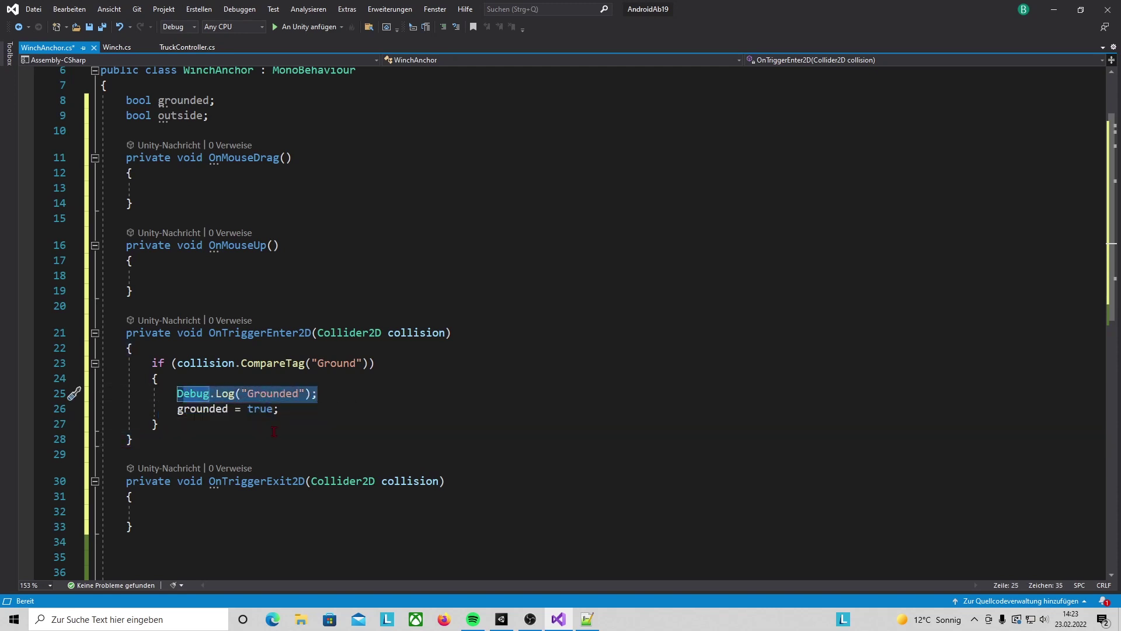
left_click(267, 460)
scroll(234, 420, "down", 3)
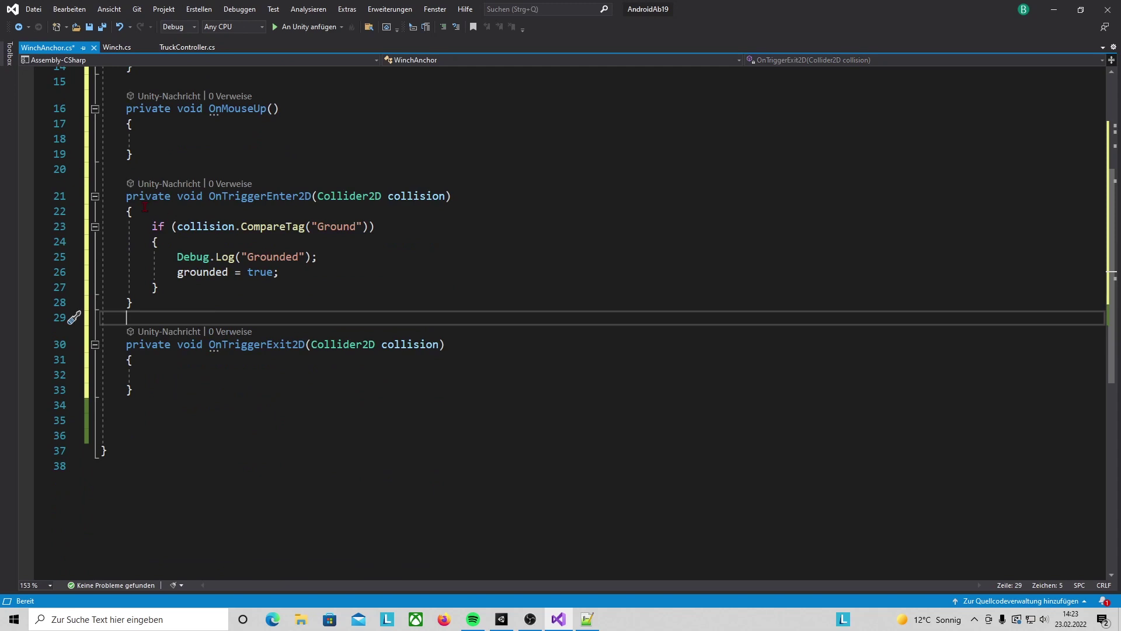
left_click_drag(149, 226, 159, 287)
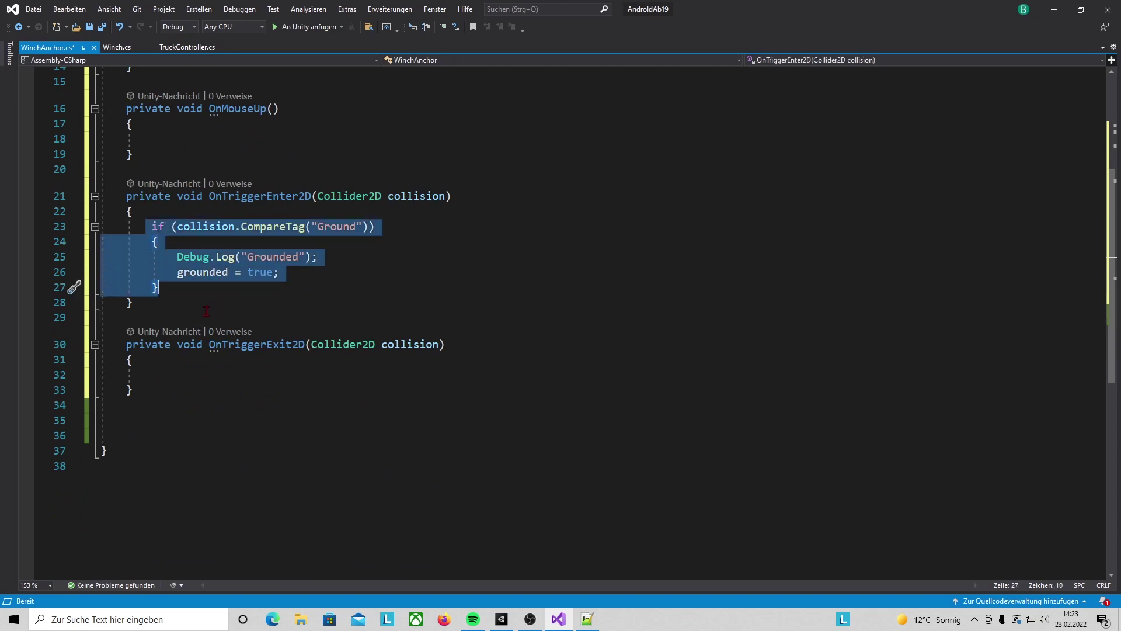
key("ctrl+c")
Step: Paste the Ground block into OnTriggerExit2D with grounded set to false, and save
left_click(193, 365)
key("ctrl+v")
left_click(251, 481)
left_click_drag(249, 421, 275, 421)
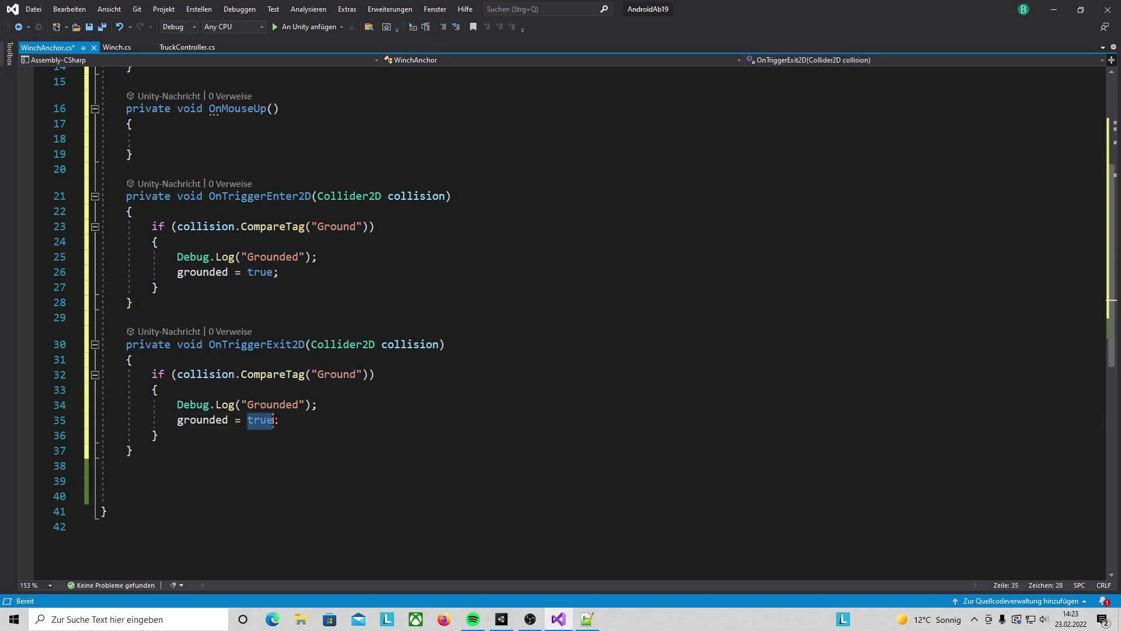
type("false")
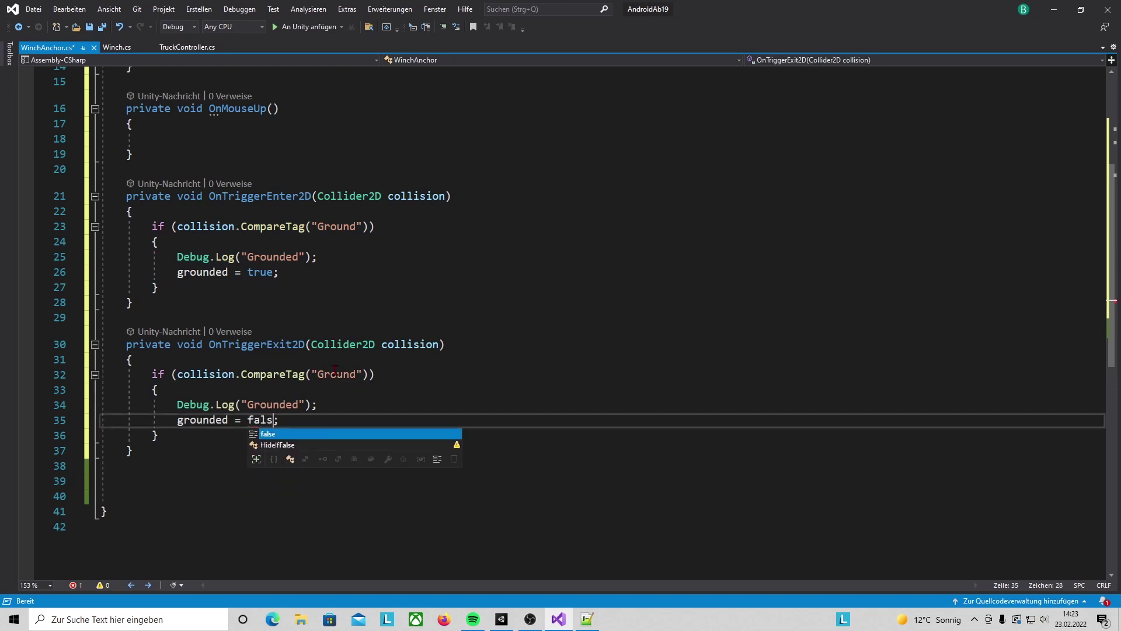
key("ctrl+s")
Step: Paste the mouse-position drag code into OnMouseDrag
scroll(335, 369, "up", 3)
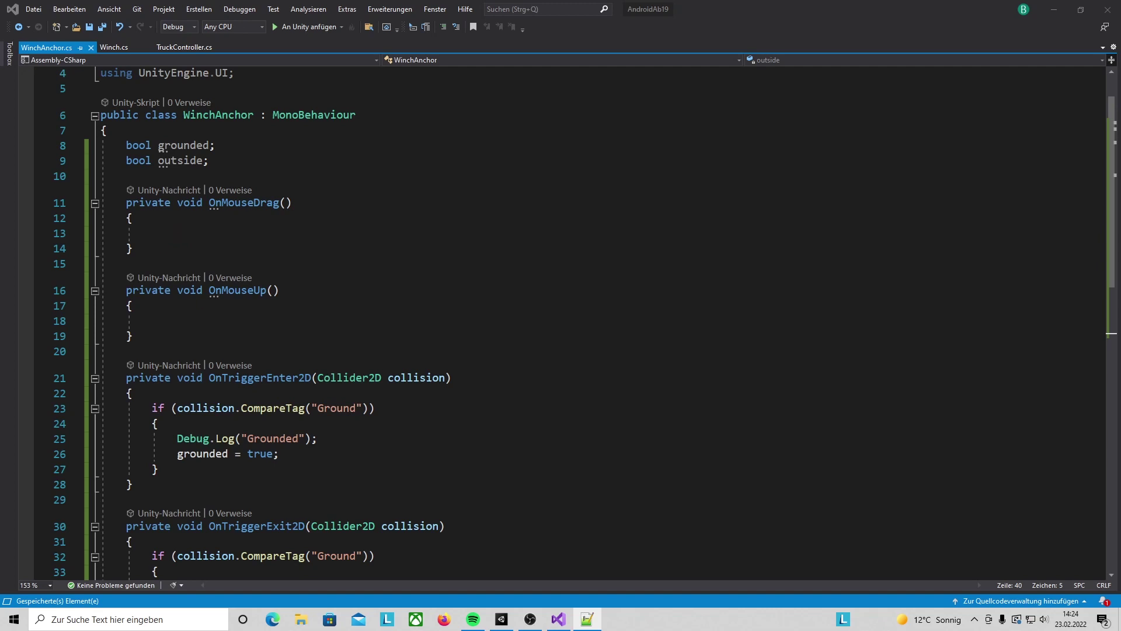
key("ctrl+v")
key("Down")
key("Down")
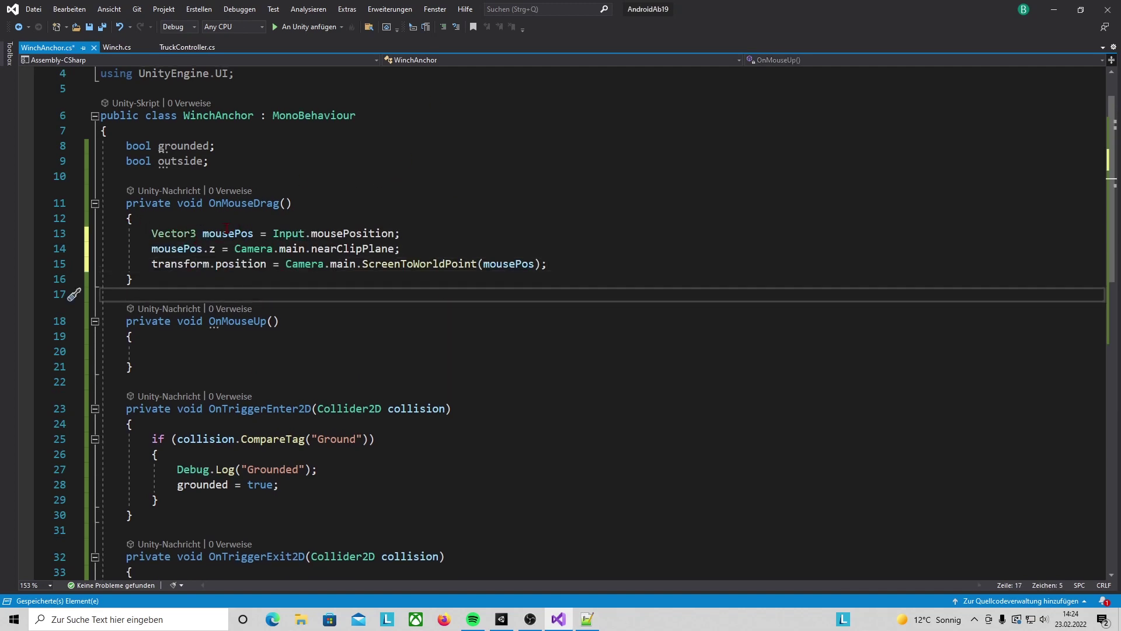
double_click(235, 233)
key("shift+alt+equal")
key("shift+alt+equal")
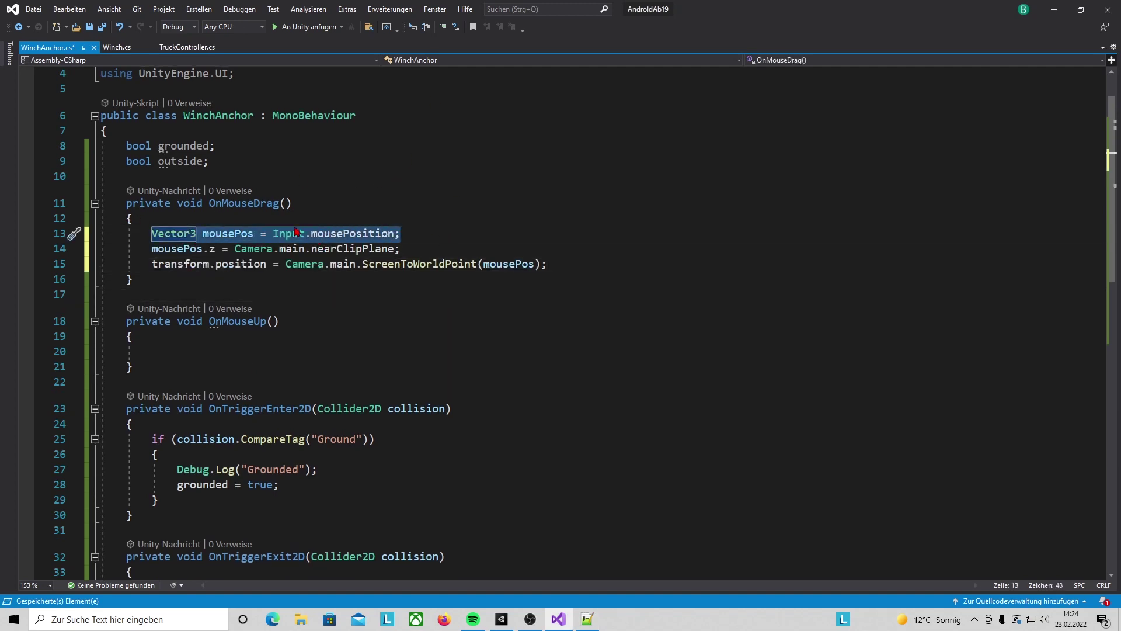
left_click(228, 251)
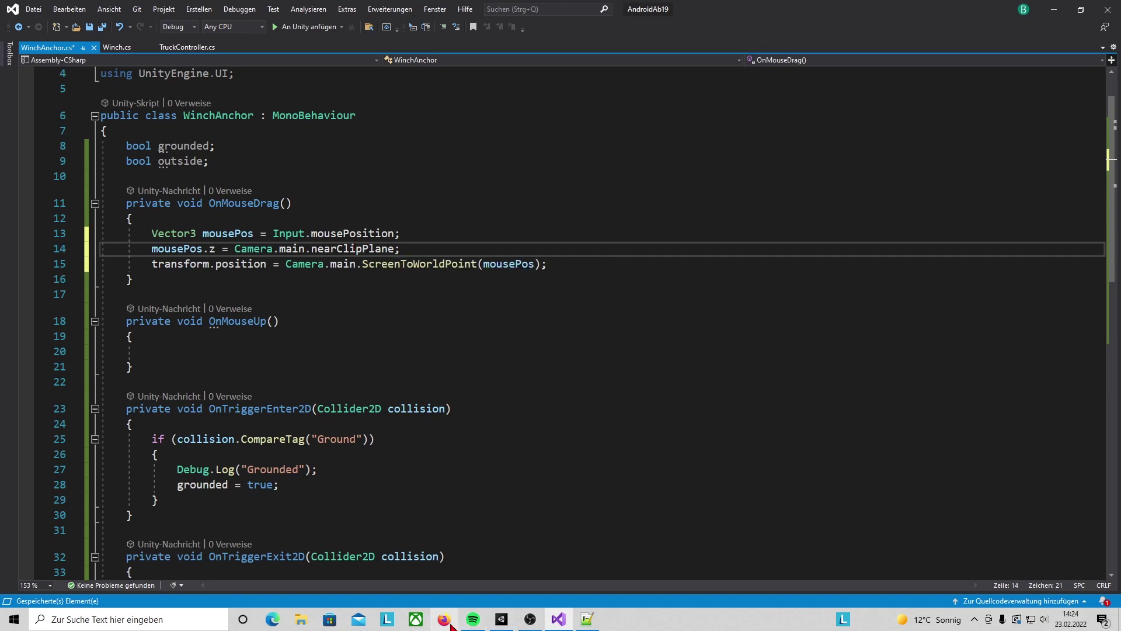
left_click(509, 627)
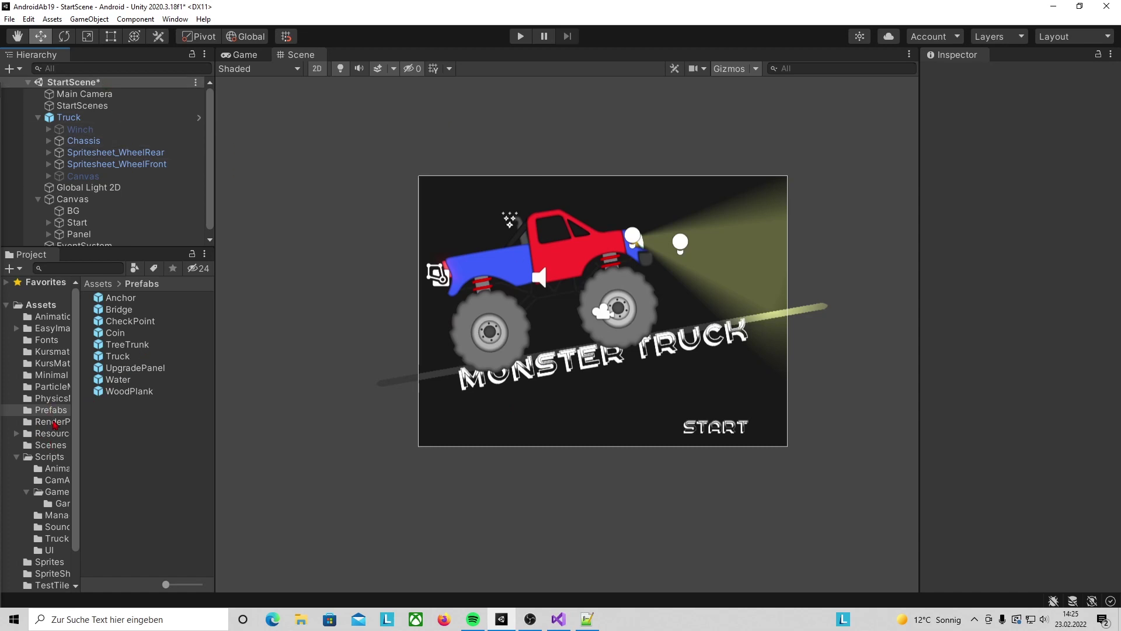
Step: Open the Level1 scene, saving StartScene, and orbit and pan it in 3D view
left_click(50, 445)
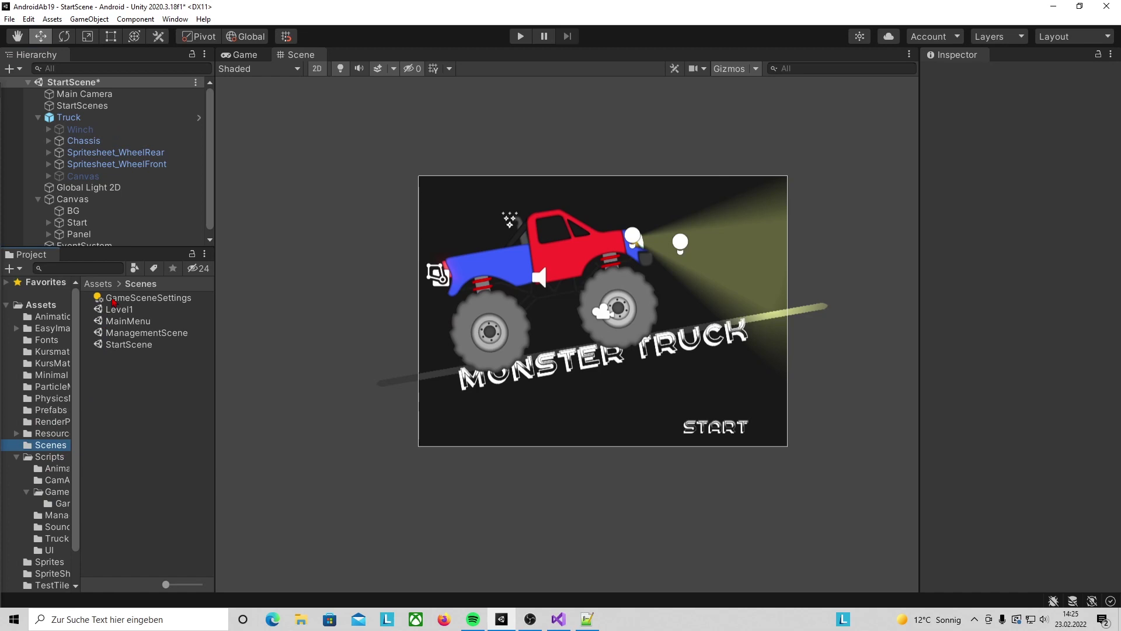
double_click(119, 309)
key("Return")
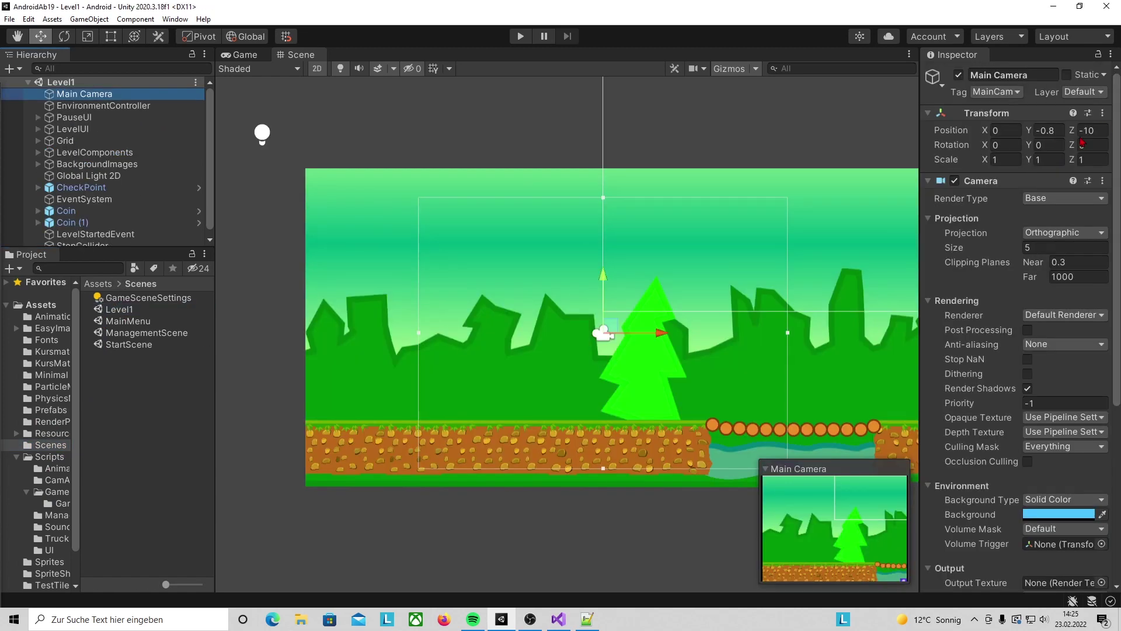
left_click(317, 68)
mouse_move(543, 222)
left_mouse_down("alt")
mouse_move(672, 240)
mouse_move(547, 316)
left_mouse_up("alt")
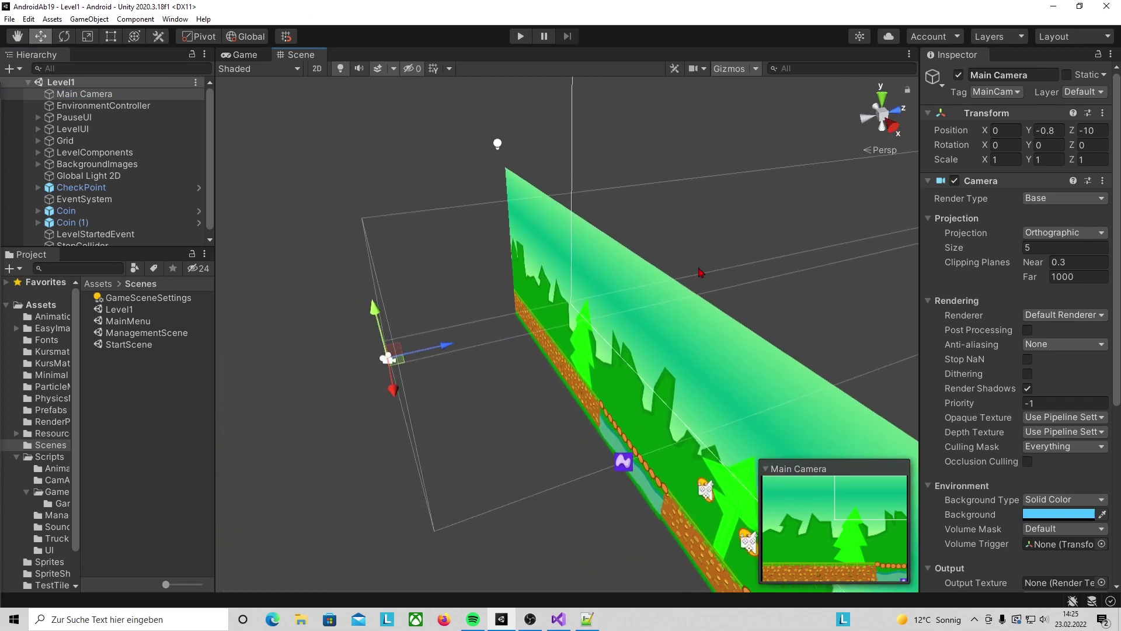
middle_click_drag(547, 317, 412, 353)
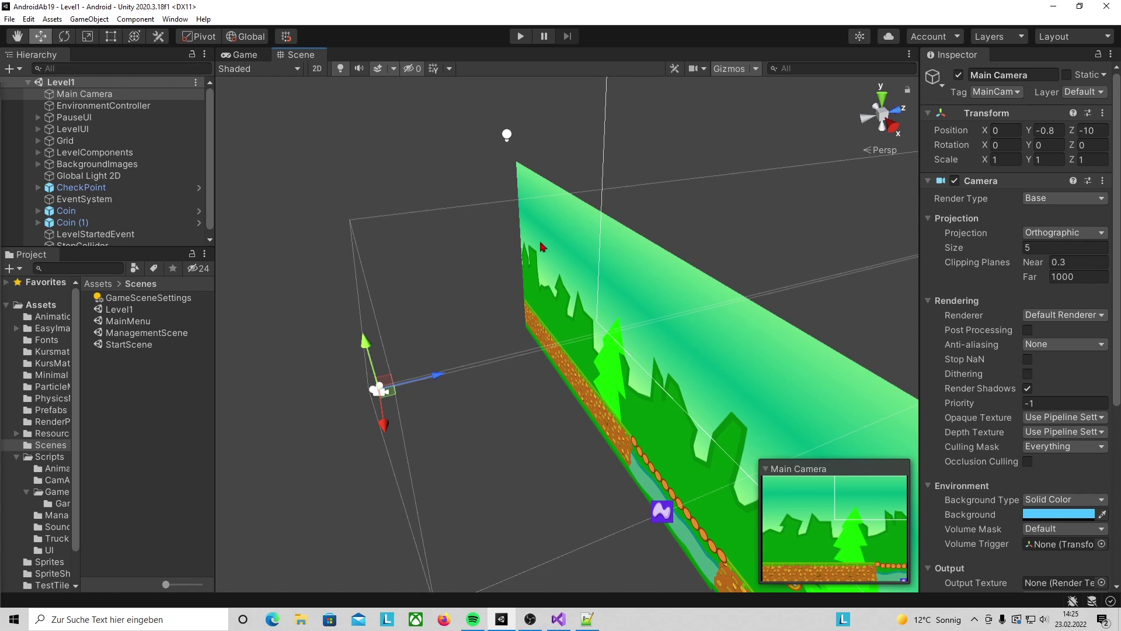
left_click(558, 620)
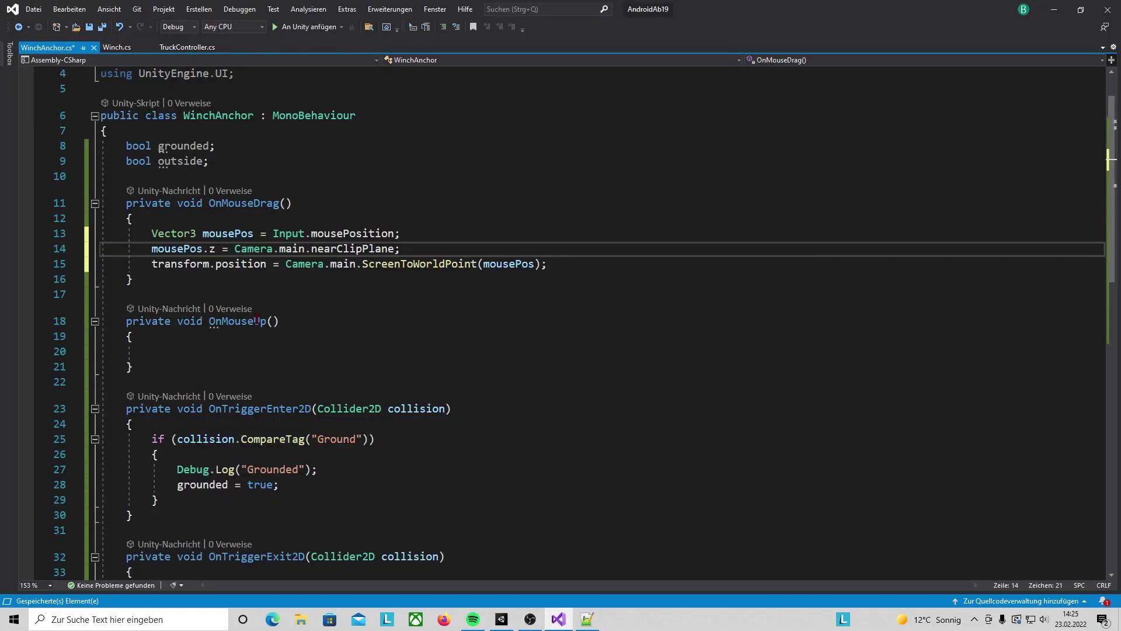
Step: Add if (!grounded || outside) Destroy(gameObject) to OnMouseUp and save all files
left_click(288, 250)
left_click(282, 320)
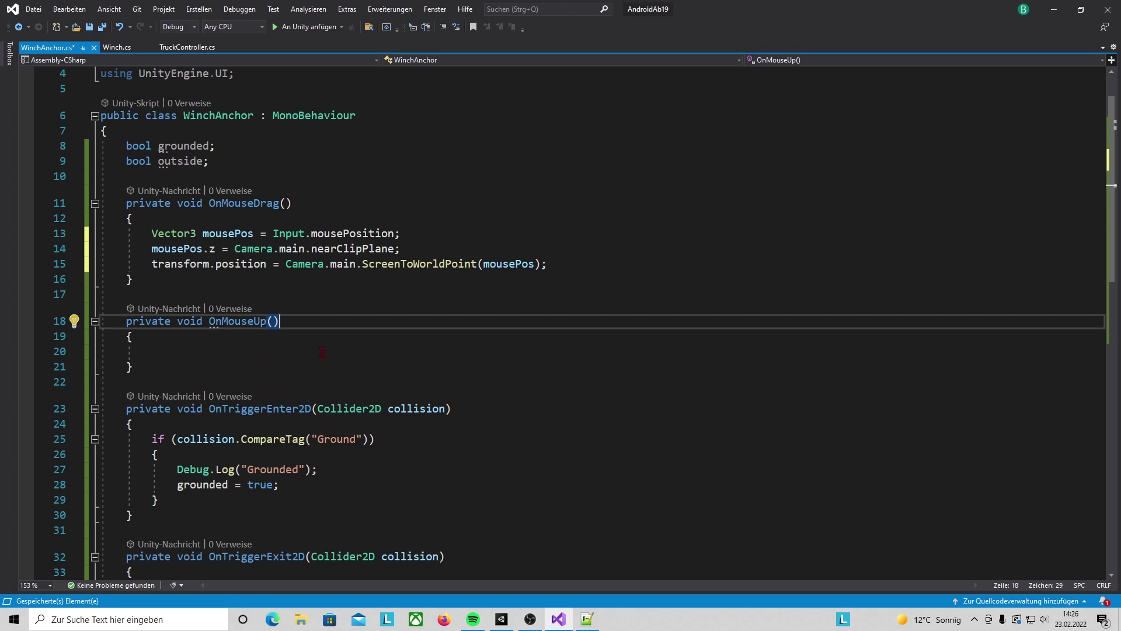
left_click(280, 279)
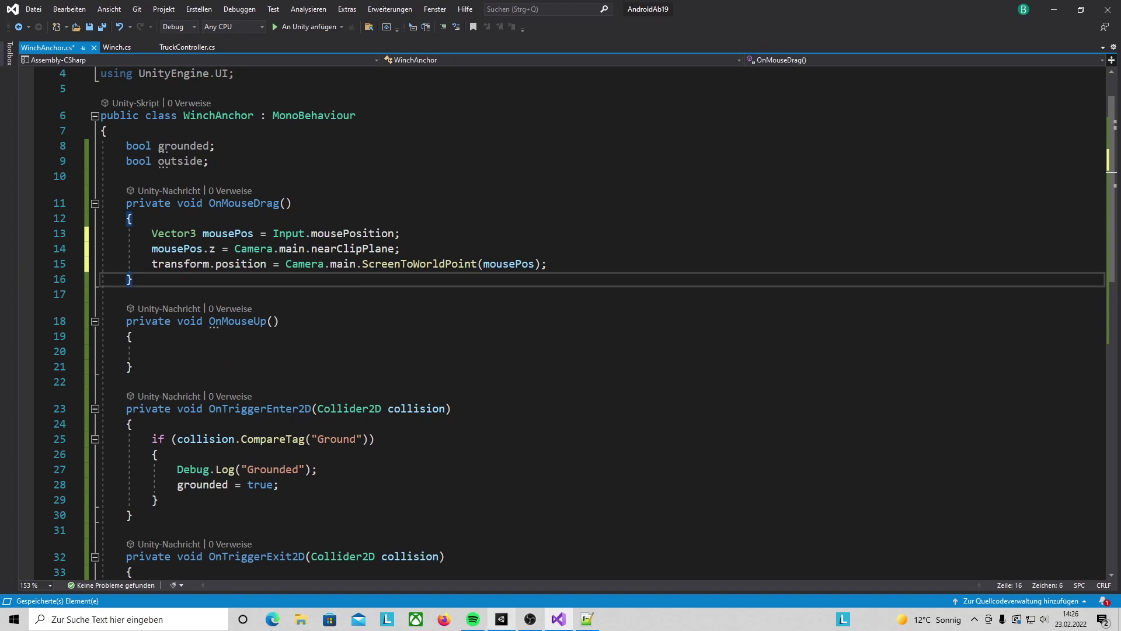
left_click(102, 27)
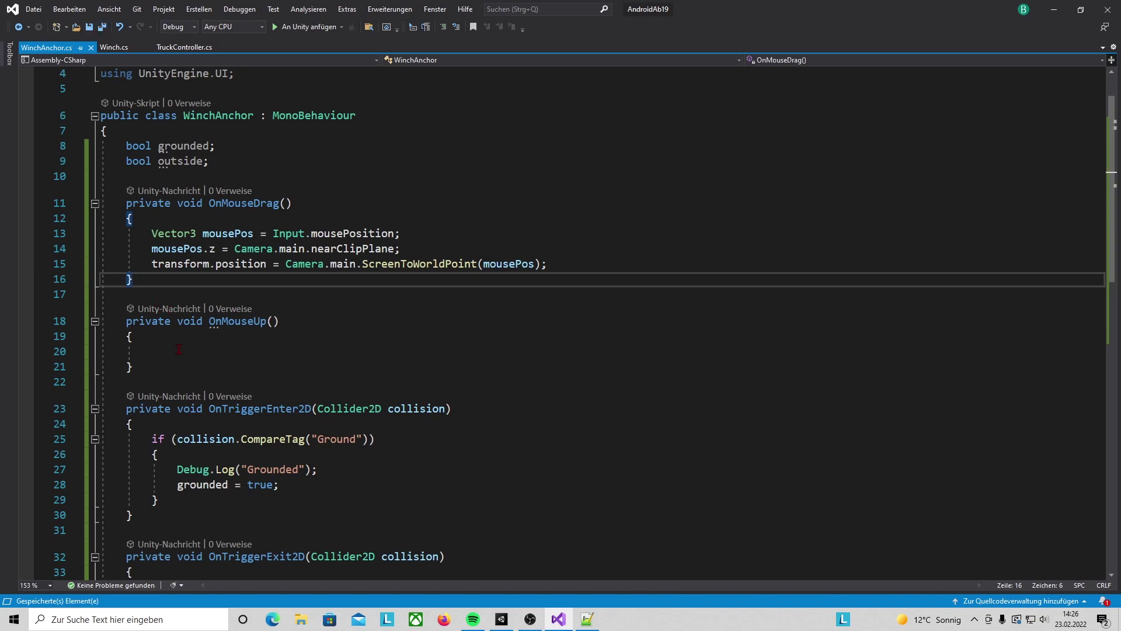
scroll(307, 231, "down", 3)
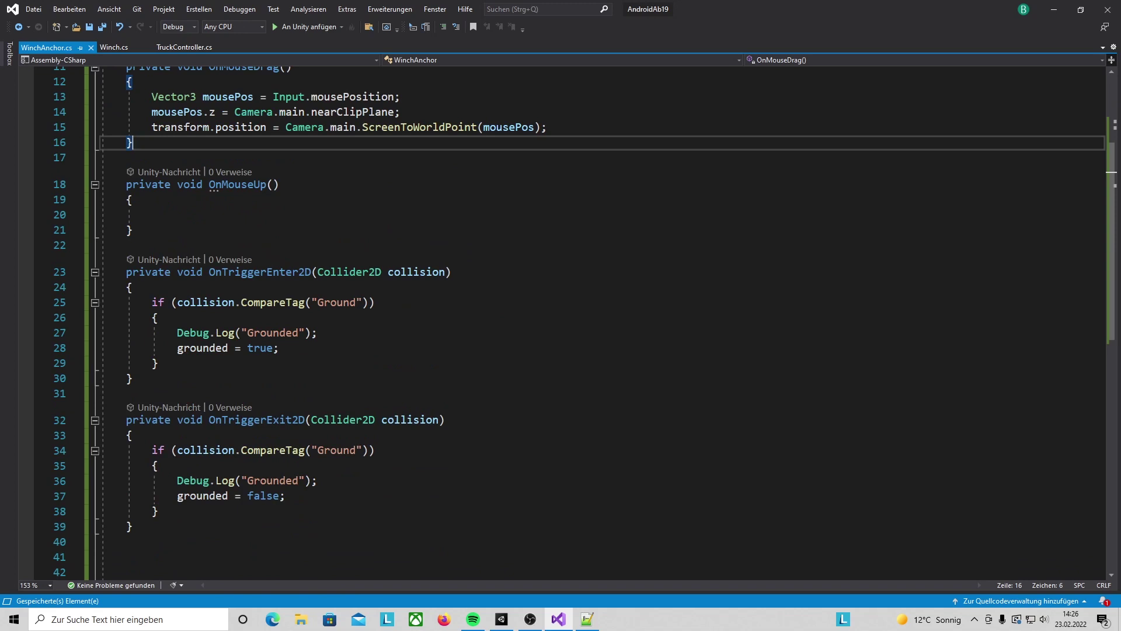
key("alt+Tab")
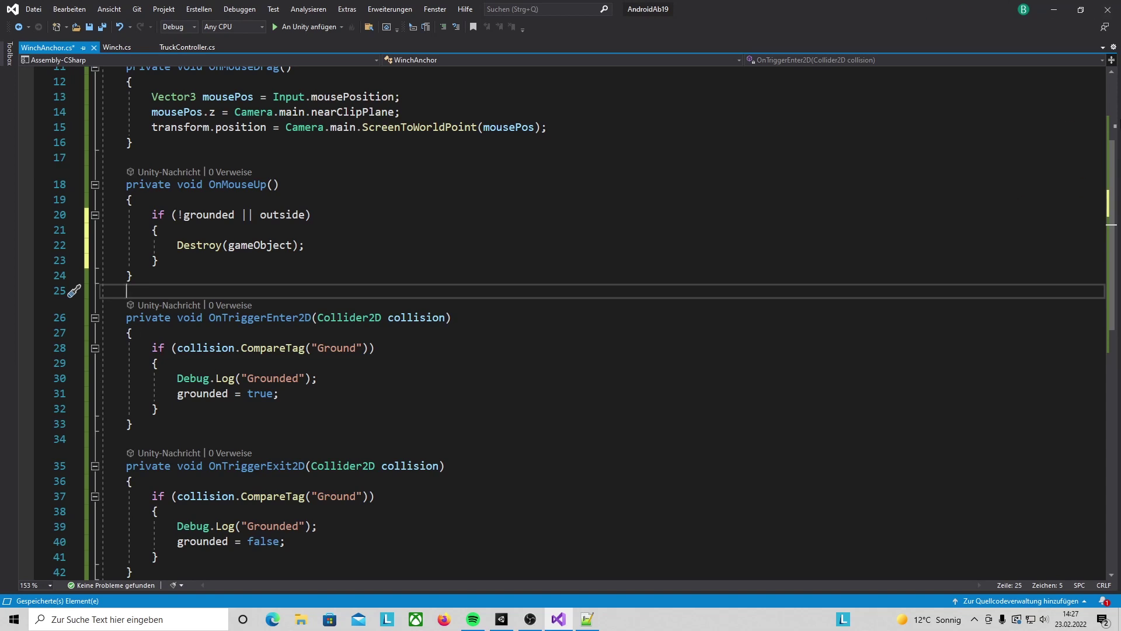
key("Up")
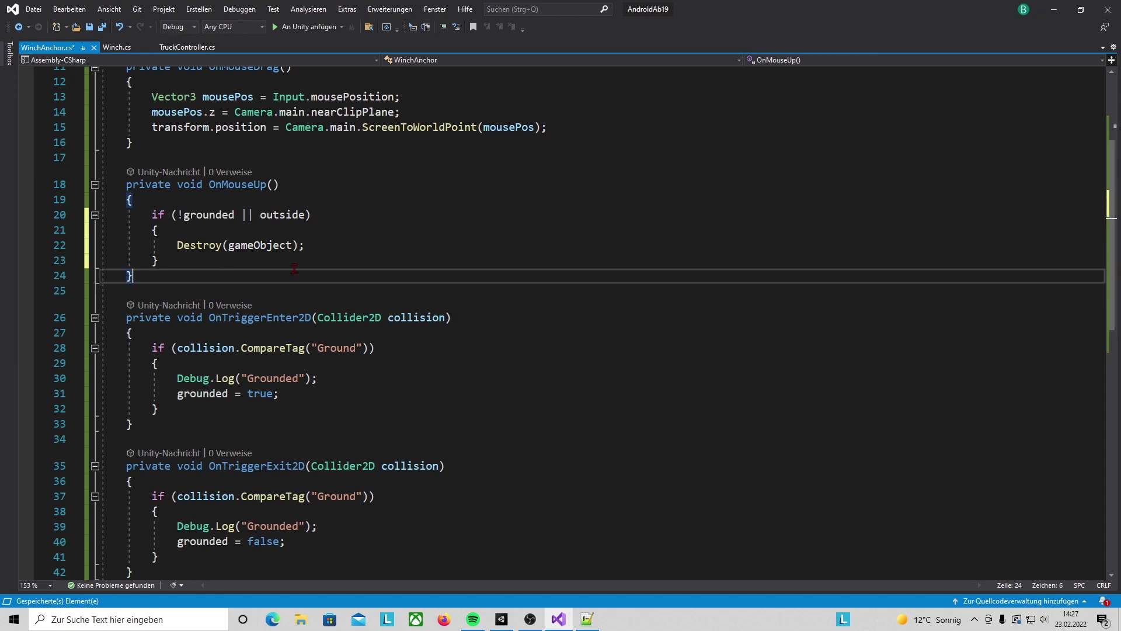
scroll(234, 263, "up", 4)
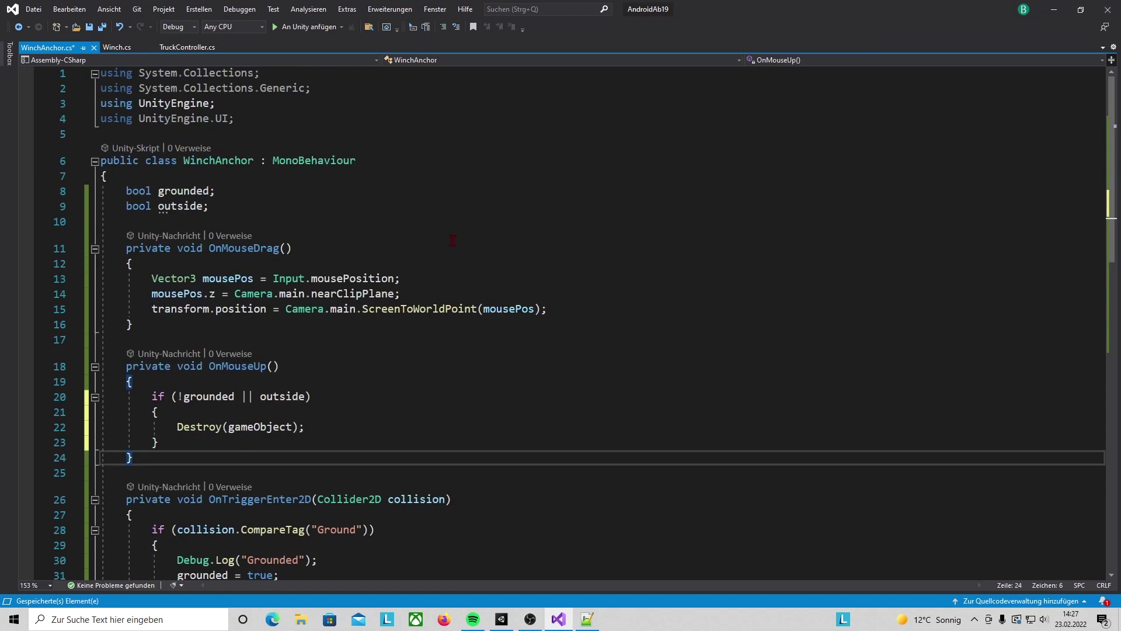
left_click(218, 221)
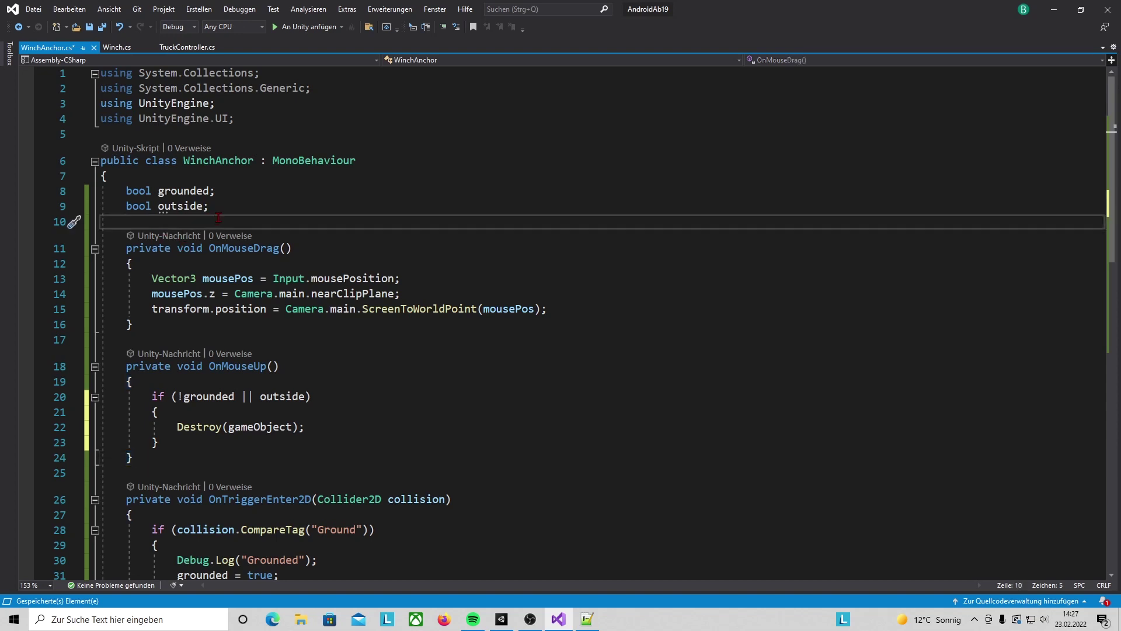
key("Return")
key("Return")
key("Return")
key("Return")
key("Up")
key("Up")
key("Up")
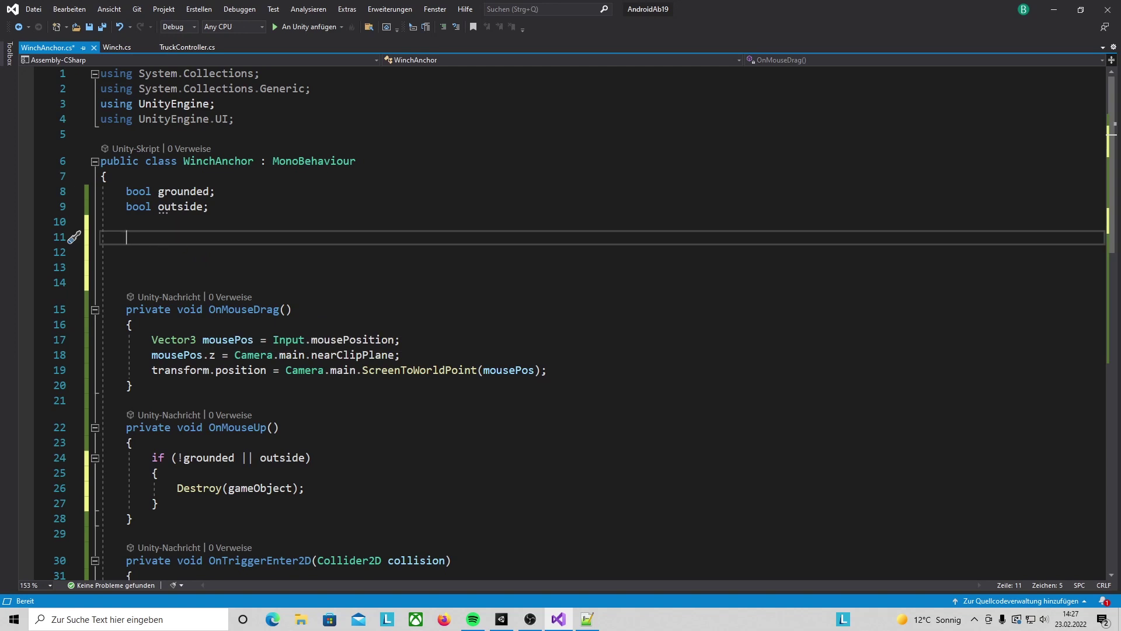
key("alt+Tab")
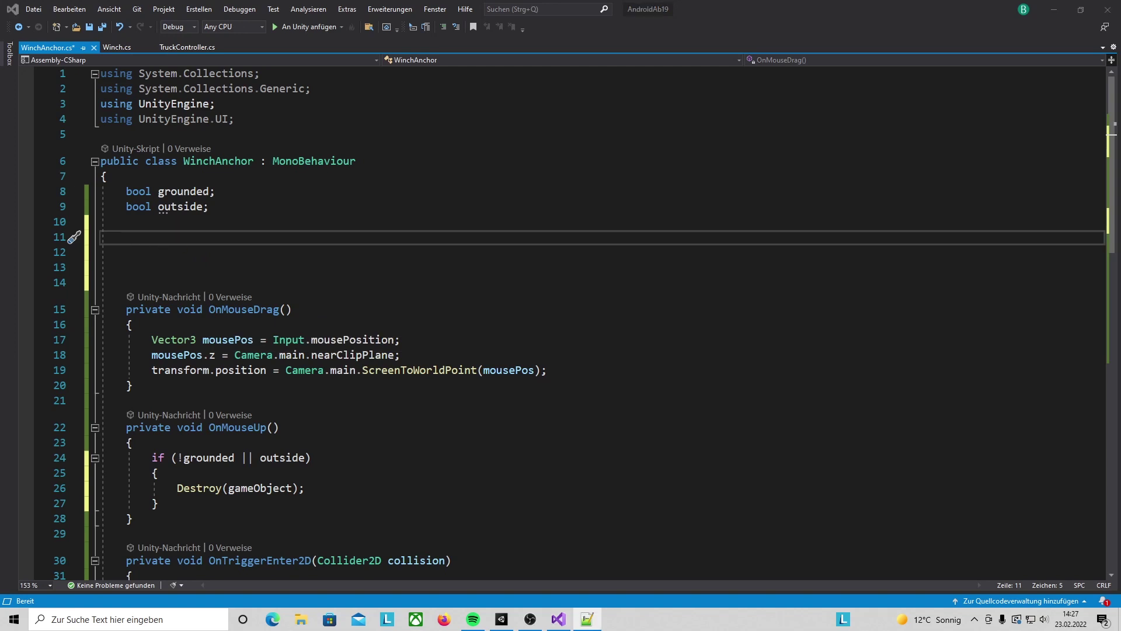
key("alt+Tab")
type("public bool Outside     {          private get { return outside; }          set         {             outside = value;              if (outside)                 GetComponent<SpriteRenderer>().color = Color.red;             else                 GetComponent<SpriteRenderer>().color = Color.white;         }     }")
left_click(134, 248)
key("Up")
key("Delete")
key("End")
scroll(325, 218, "down", 3)
scroll(325, 218, "up", 2)
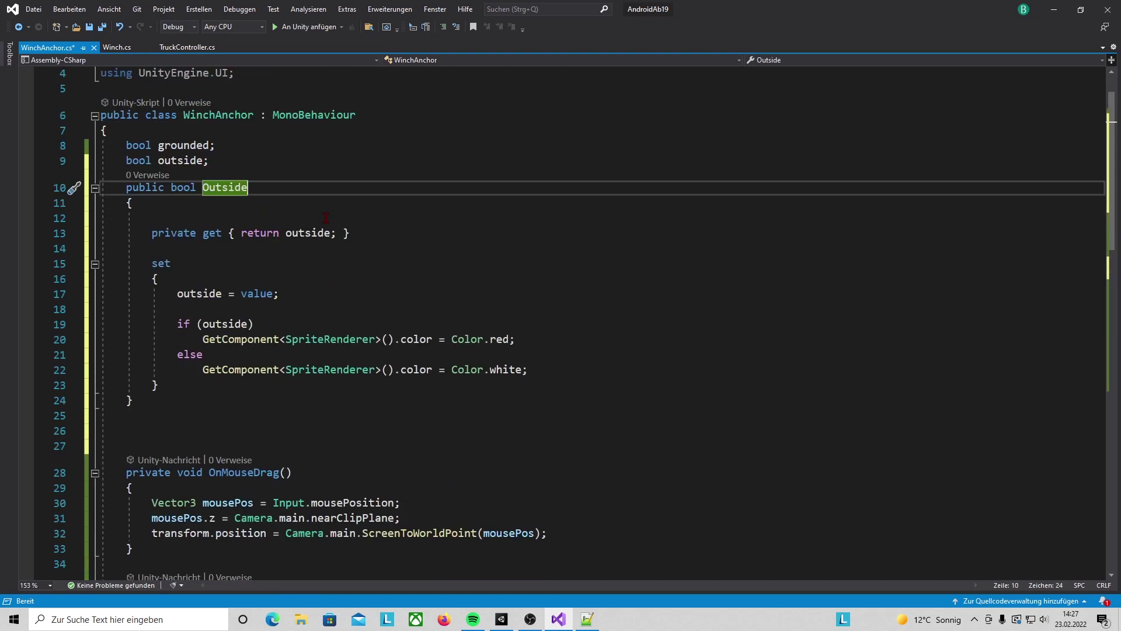
left_click(203, 187)
key("Down")
key("Down")
key("Down")
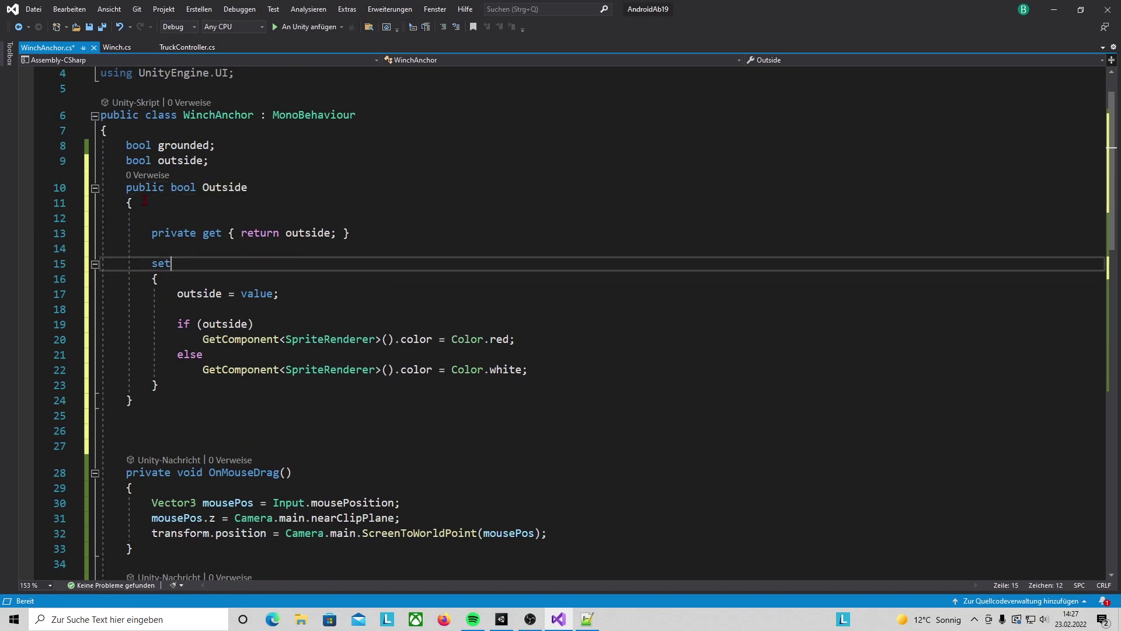
left_click_drag(122, 188, 164, 203)
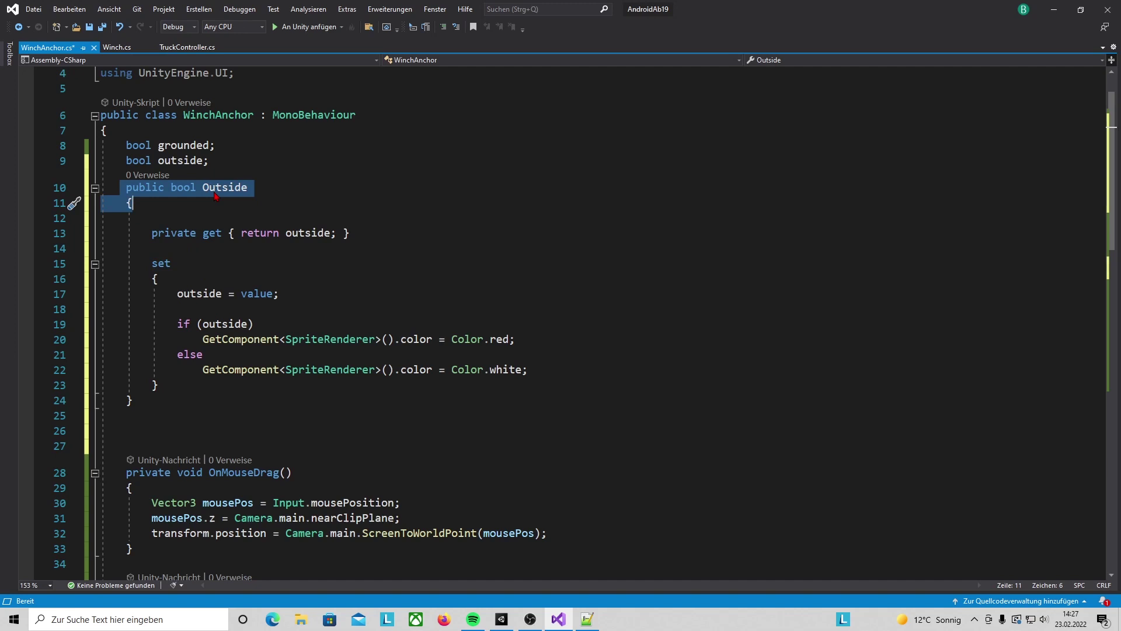
key("Down")
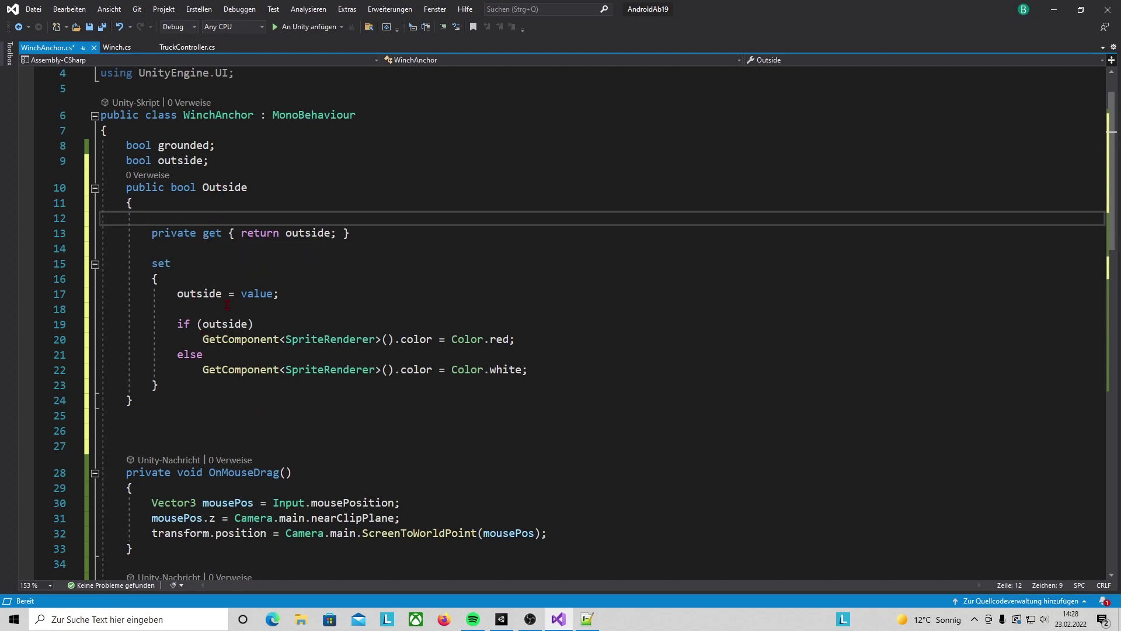
left_click_drag(146, 236, 203, 233)
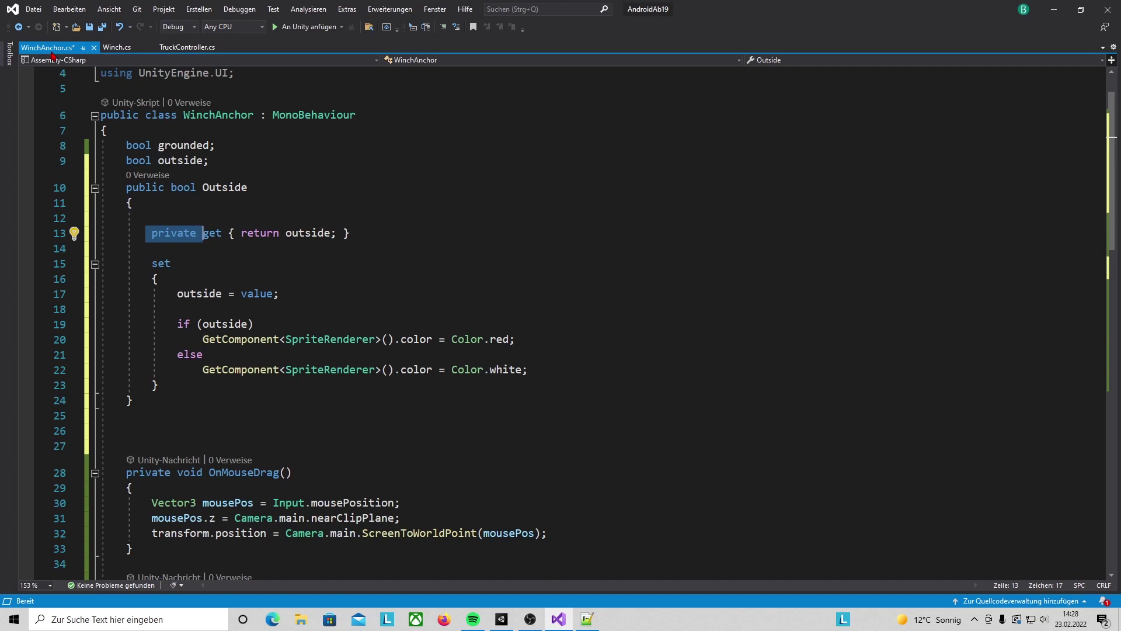
left_click_drag(278, 233, 351, 233)
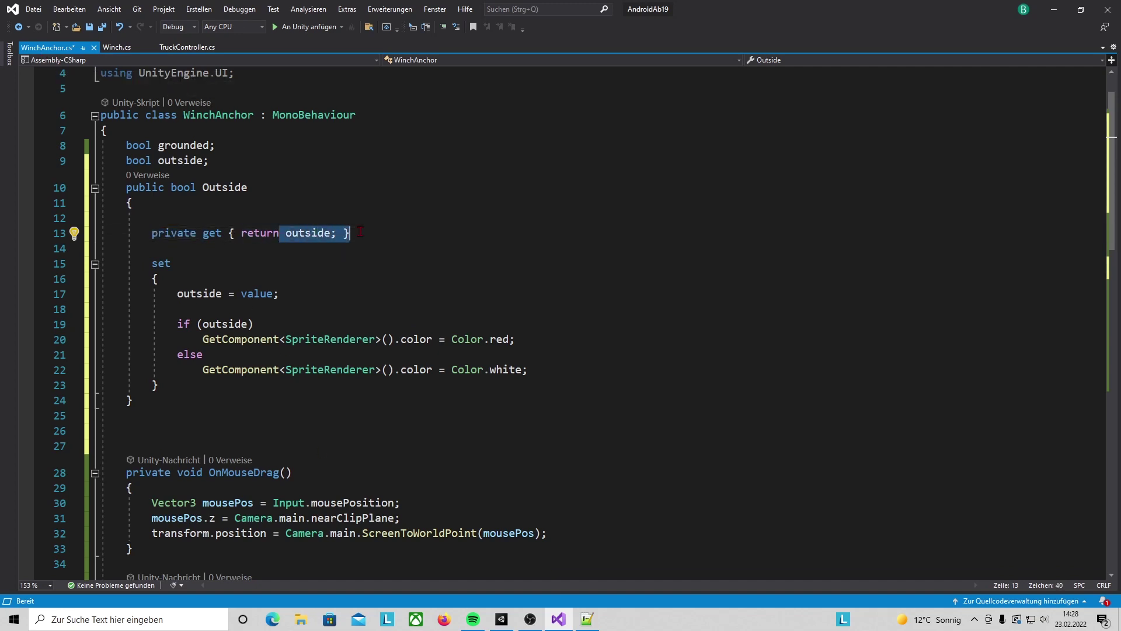
left_click(203, 294)
left_click(181, 269)
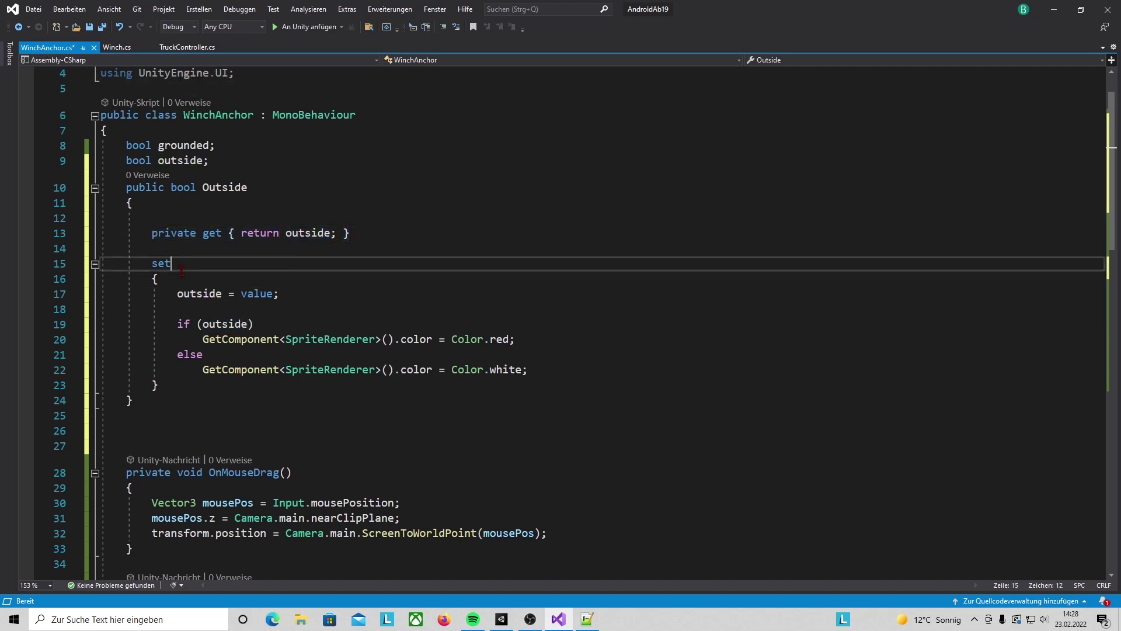
left_click_drag(151, 263, 191, 393)
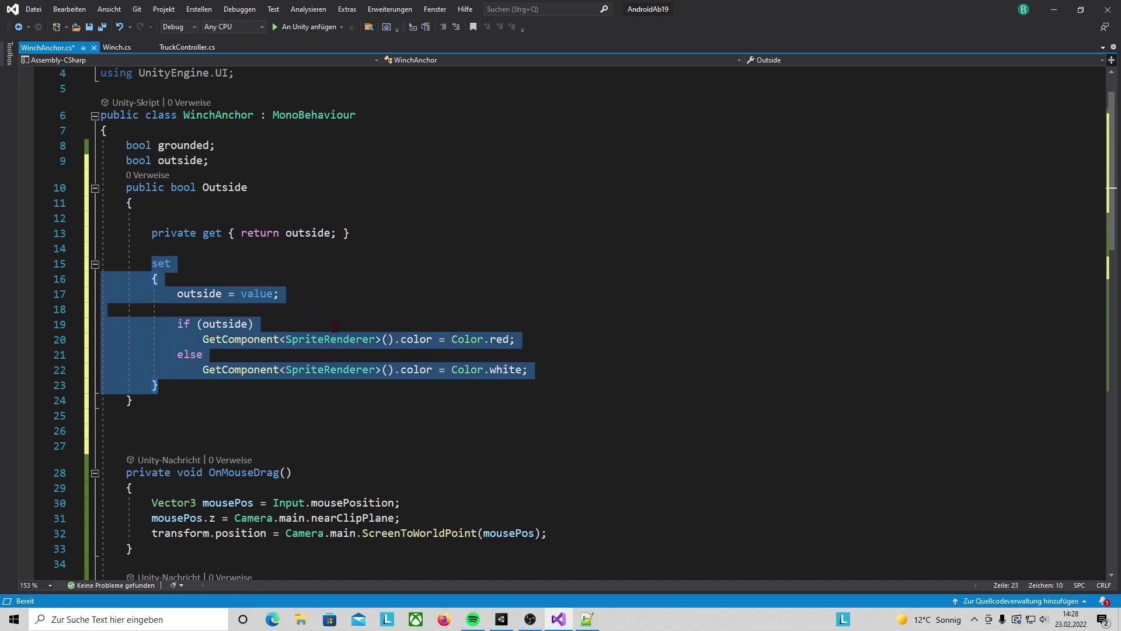
left_click(126, 430)
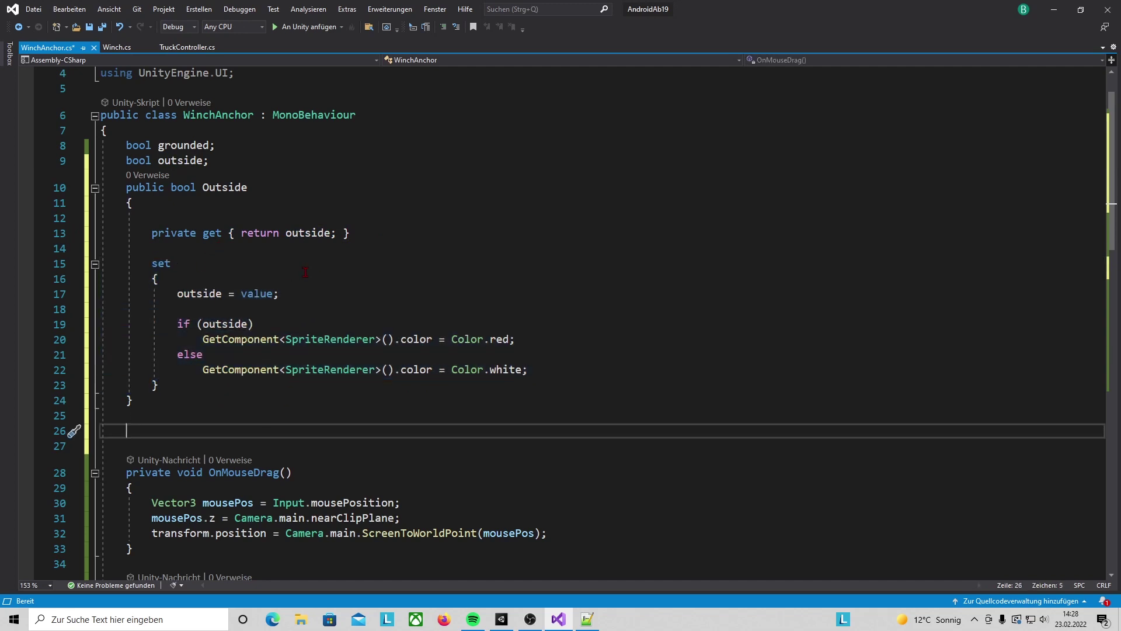
scroll(146, 247, "down", 1)
left_click_drag(152, 218, 157, 237)
left_click(186, 278)
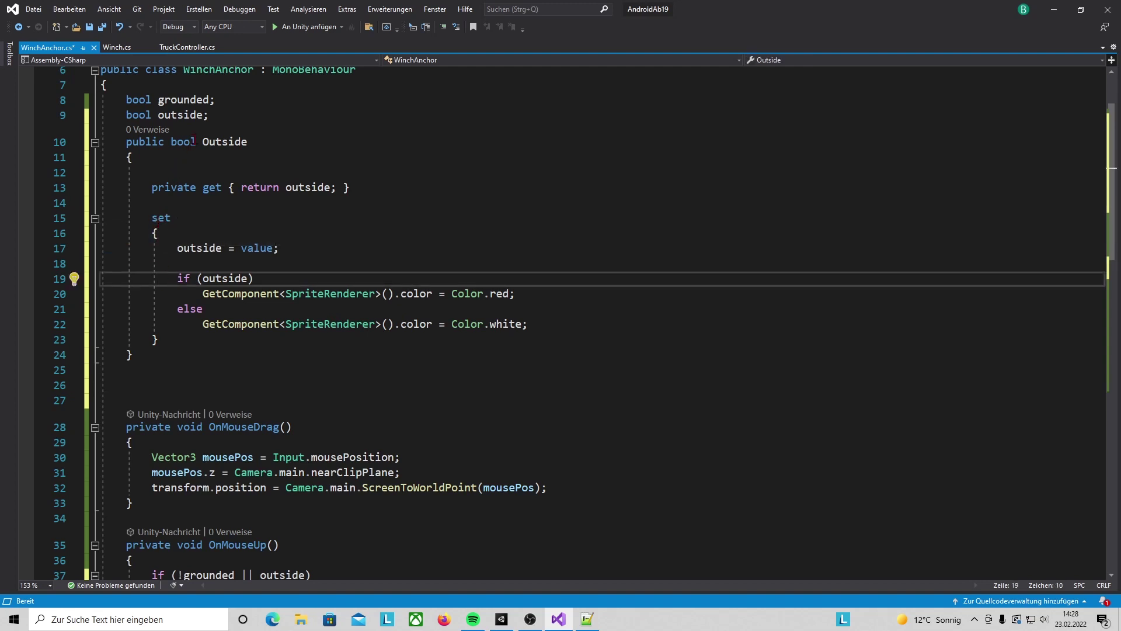
left_click_drag(154, 217, 184, 279)
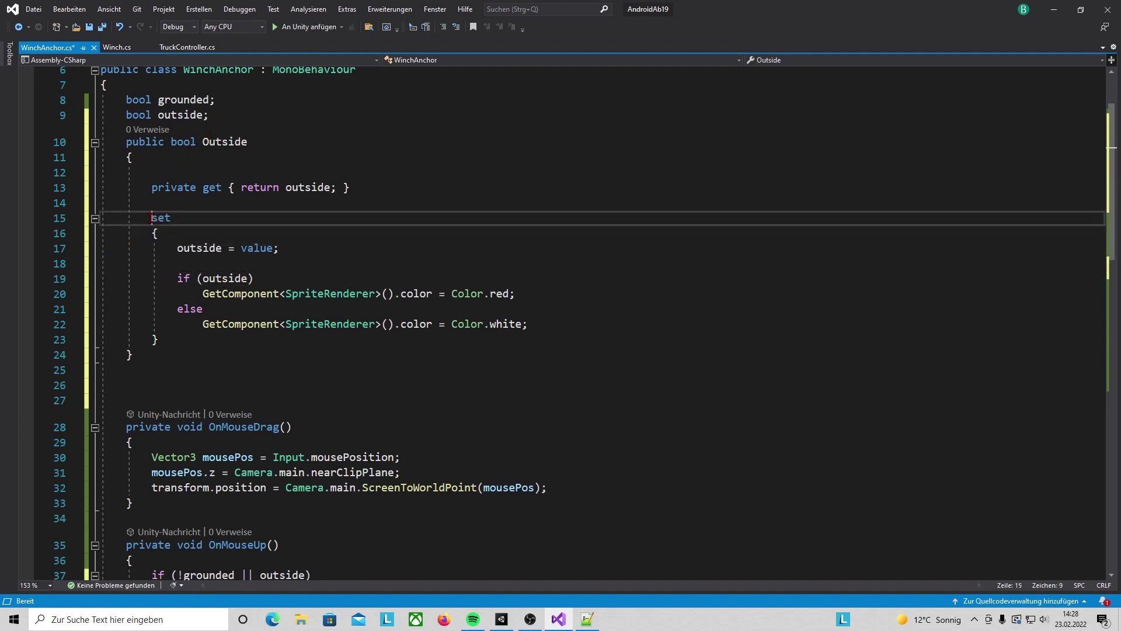
left_click(208, 325)
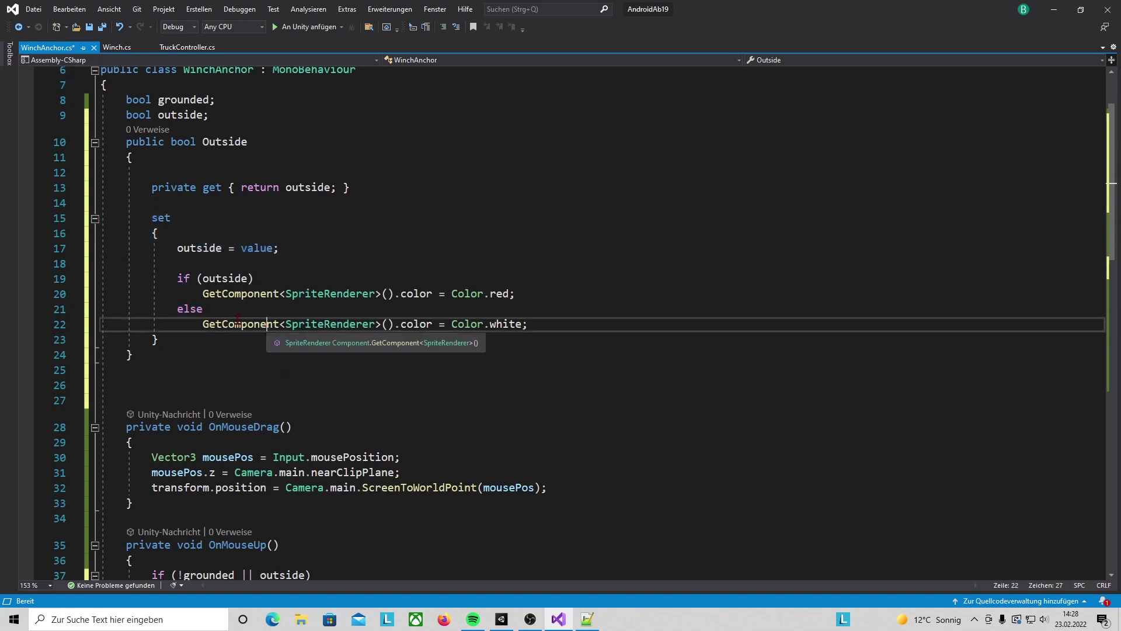
left_click_drag(165, 278, 564, 334)
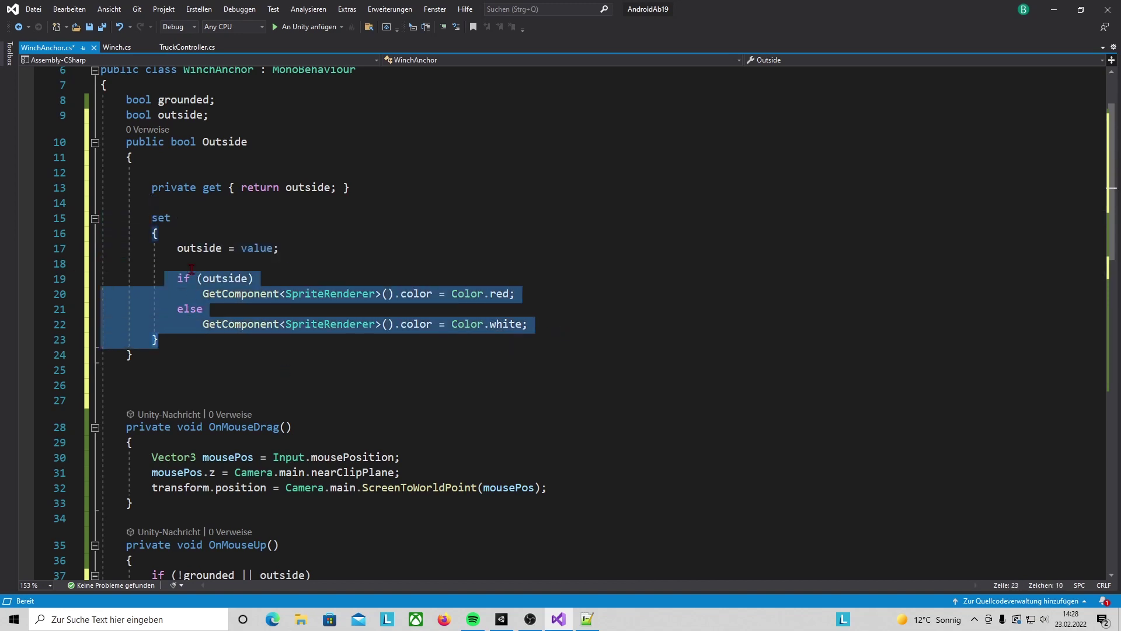
key("Escape")
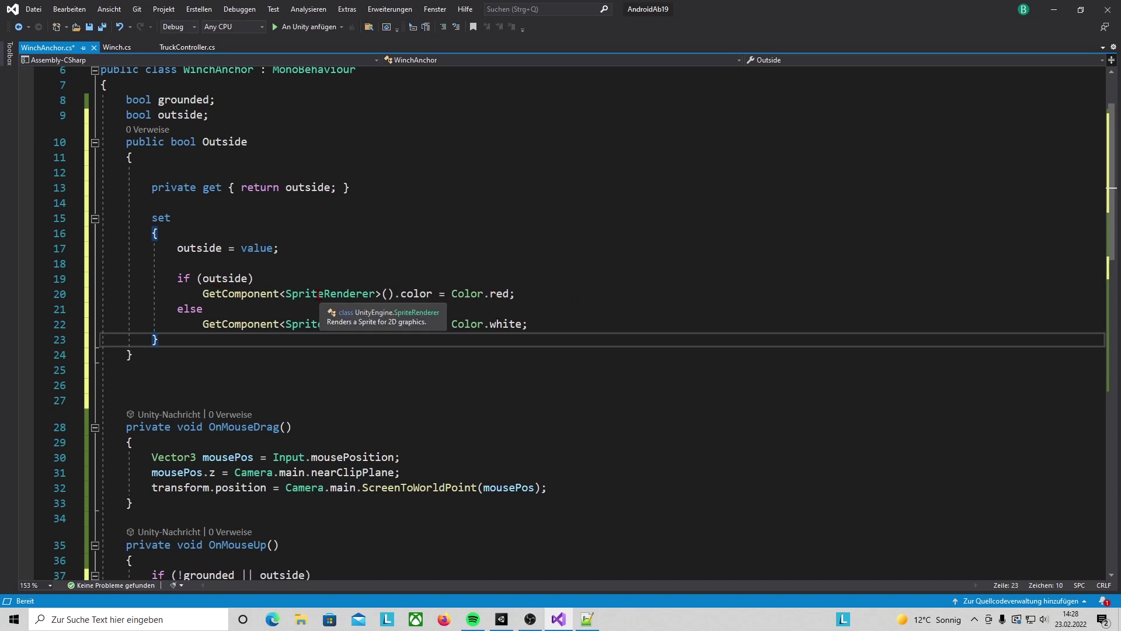
left_click_drag(529, 324, 203, 323)
left_click(292, 427)
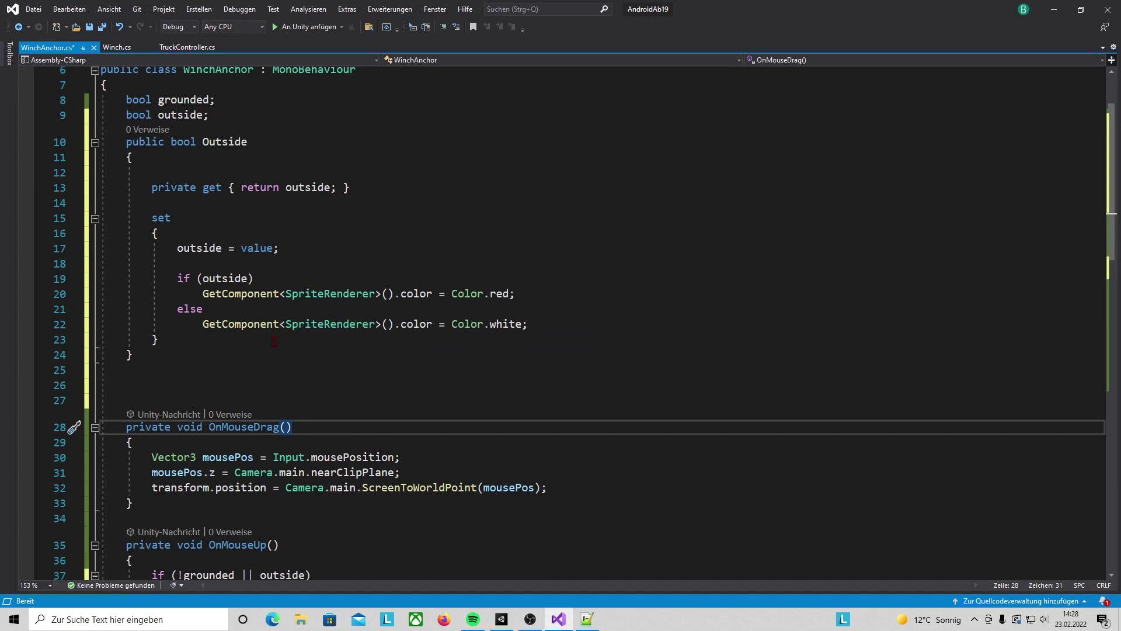
left_click(253, 376)
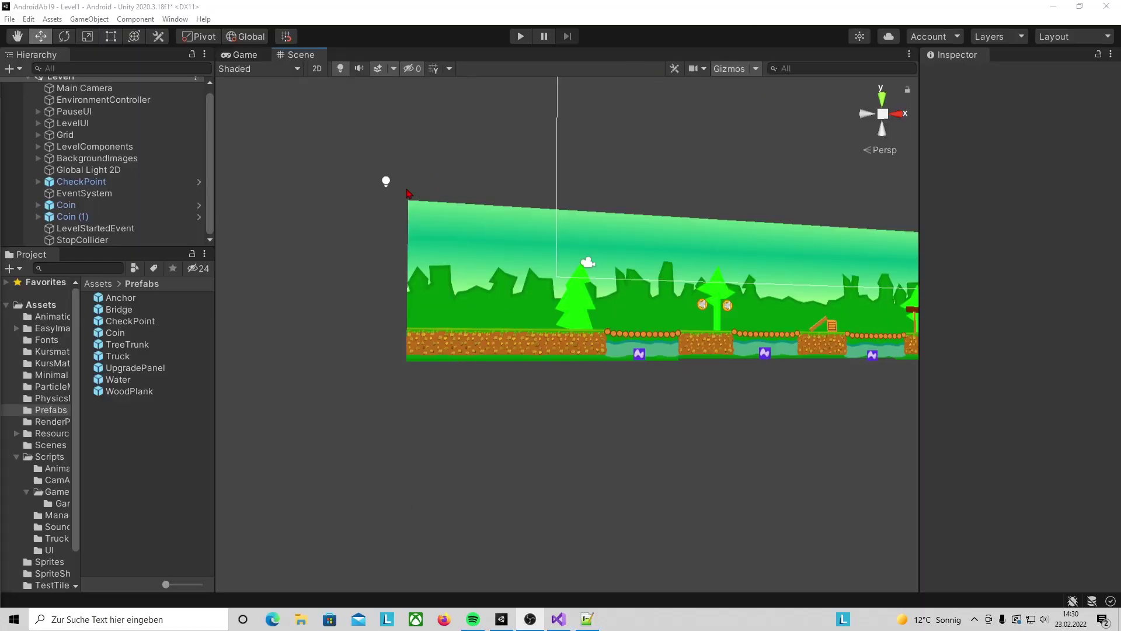
Step: Toggle the Scene view to 2D, reposition Level1 in view, and open the Anchor prefab from Prefabs
scroll(535, 286, "down", 2)
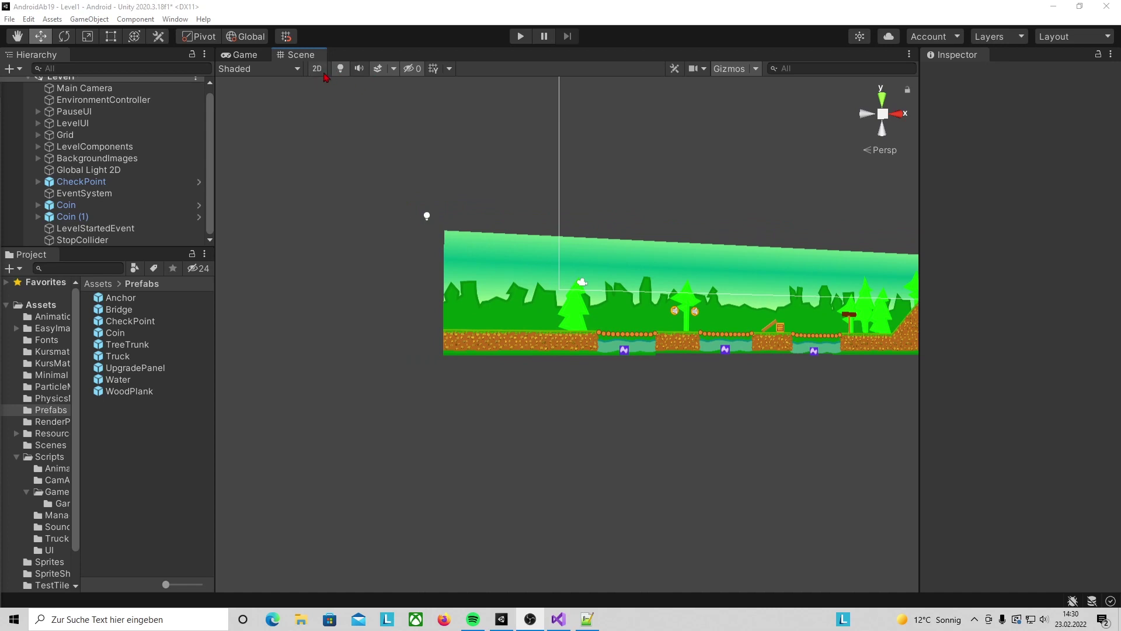
left_click(317, 69)
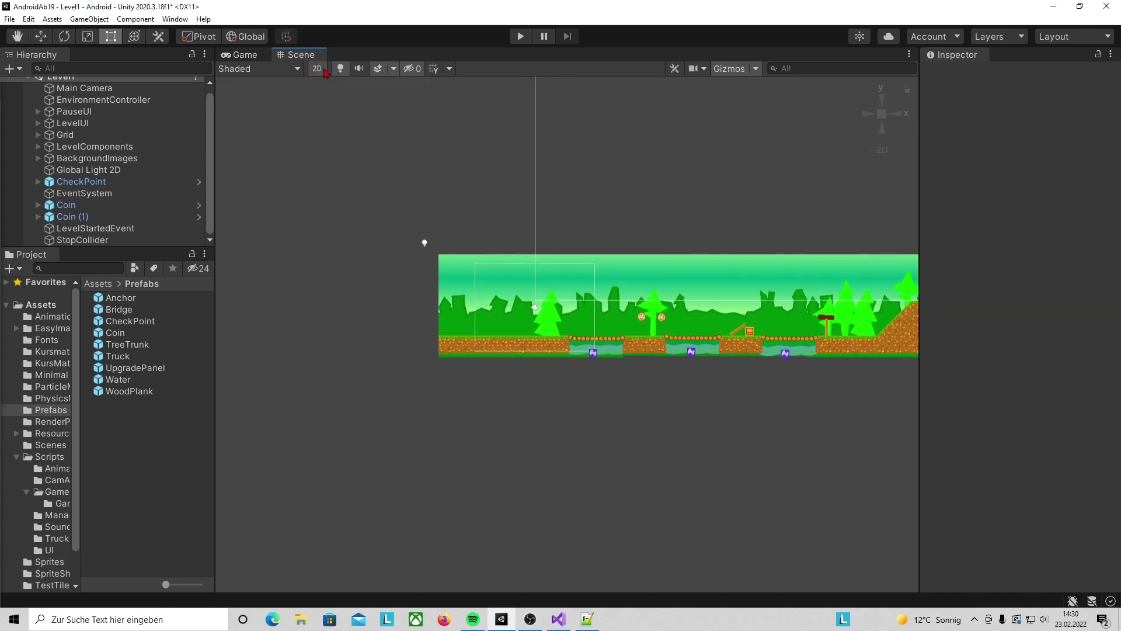
scroll(649, 388, "up", 5)
middle_click_drag(549, 431, 517, 418)
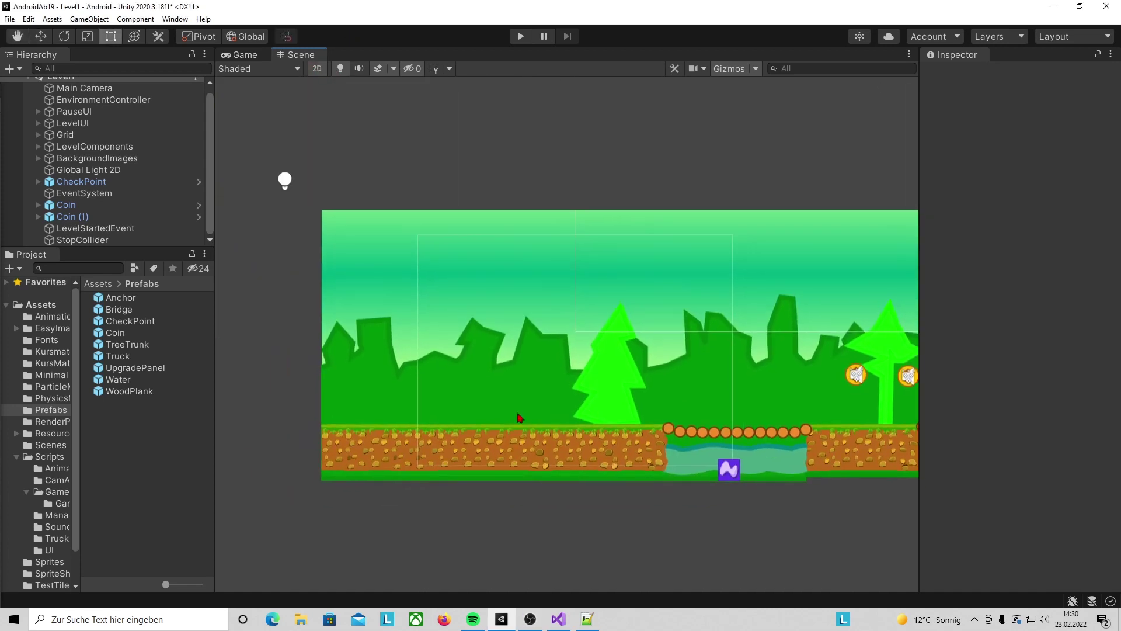
double_click(121, 299)
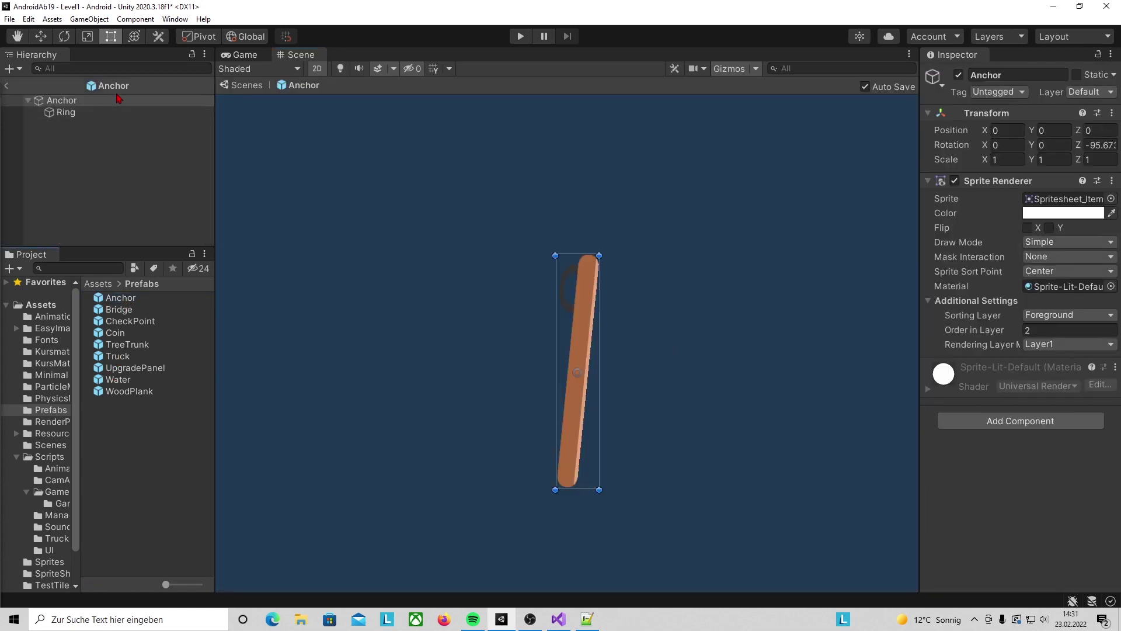
Step: Add a Box Collider 2D to Anchor, resize it to fit around the stick, and tick Is Trigger
left_click(1002, 422)
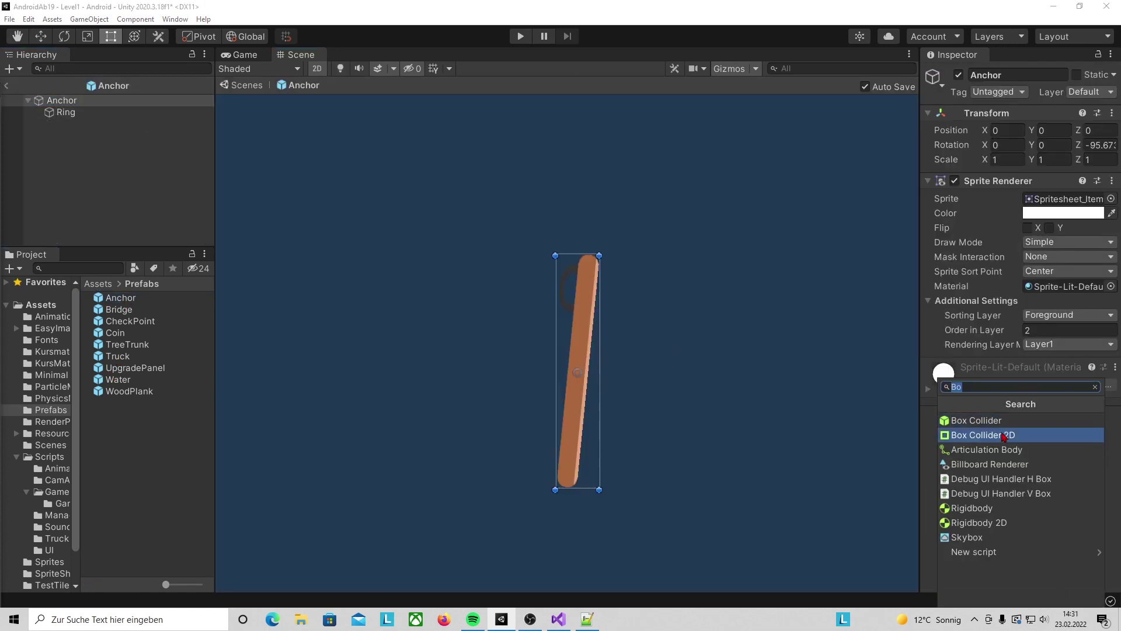
left_click(1005, 435)
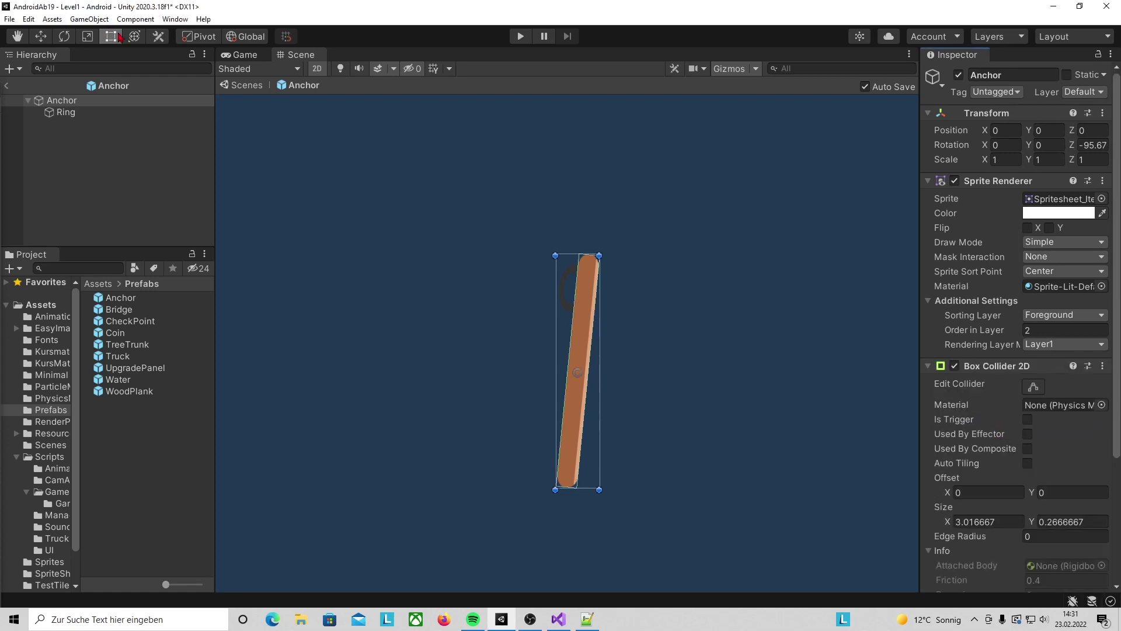
left_click(1033, 387)
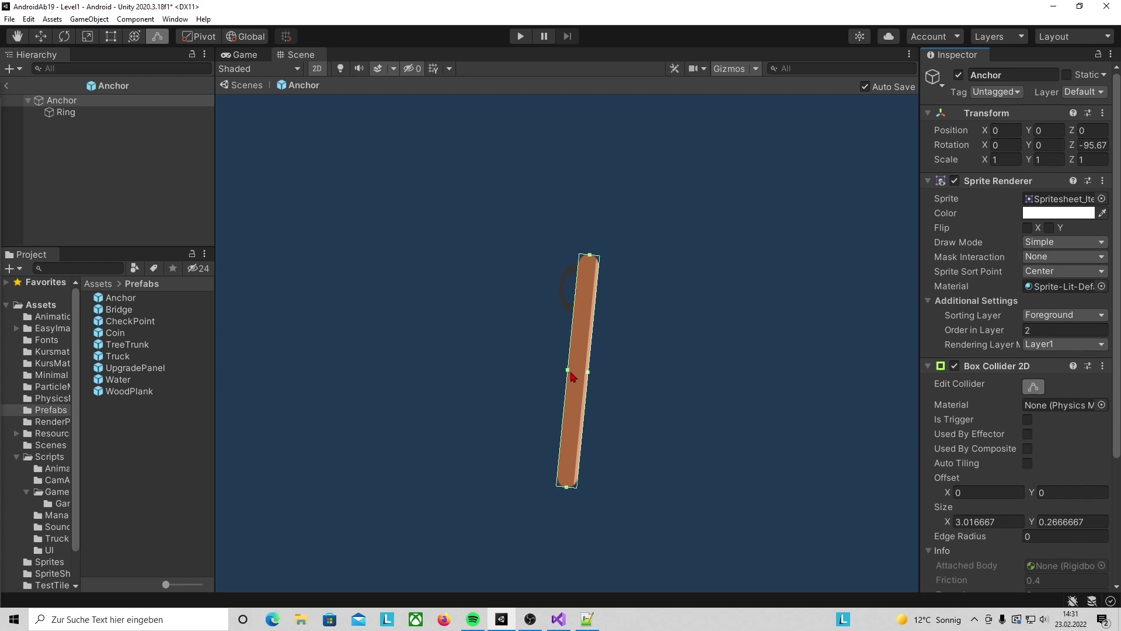
mouse_move(570, 373)
left_mouse_down()
mouse_move(538, 368)
mouse_move(612, 377)
left_mouse_up()
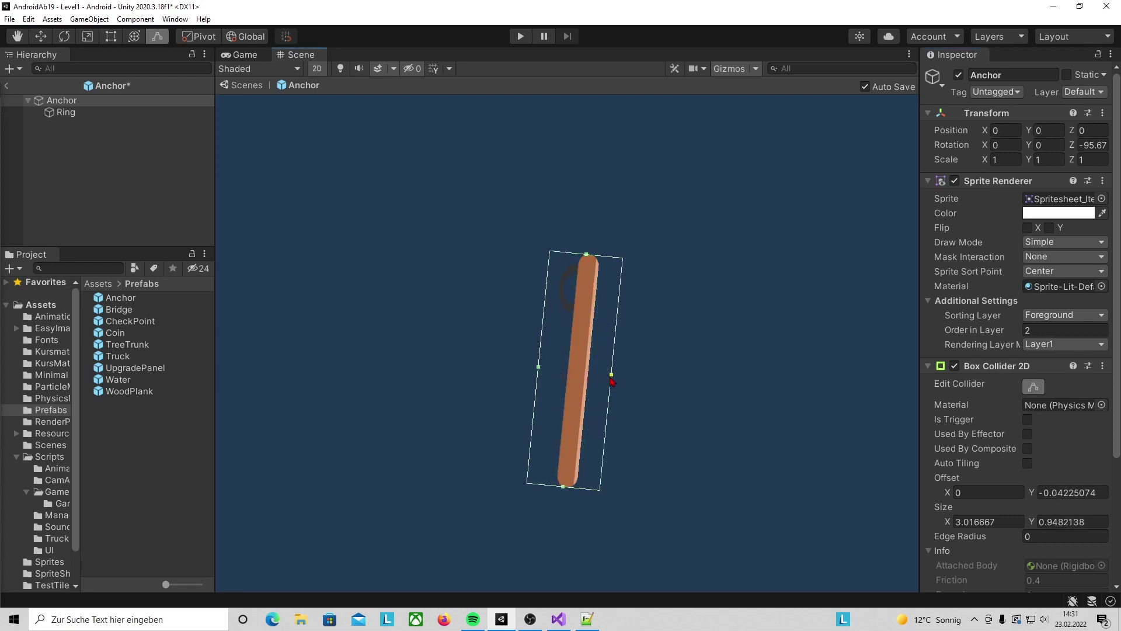
left_click_drag(586, 254, 588, 230)
left_click_drag(563, 486, 583, 453)
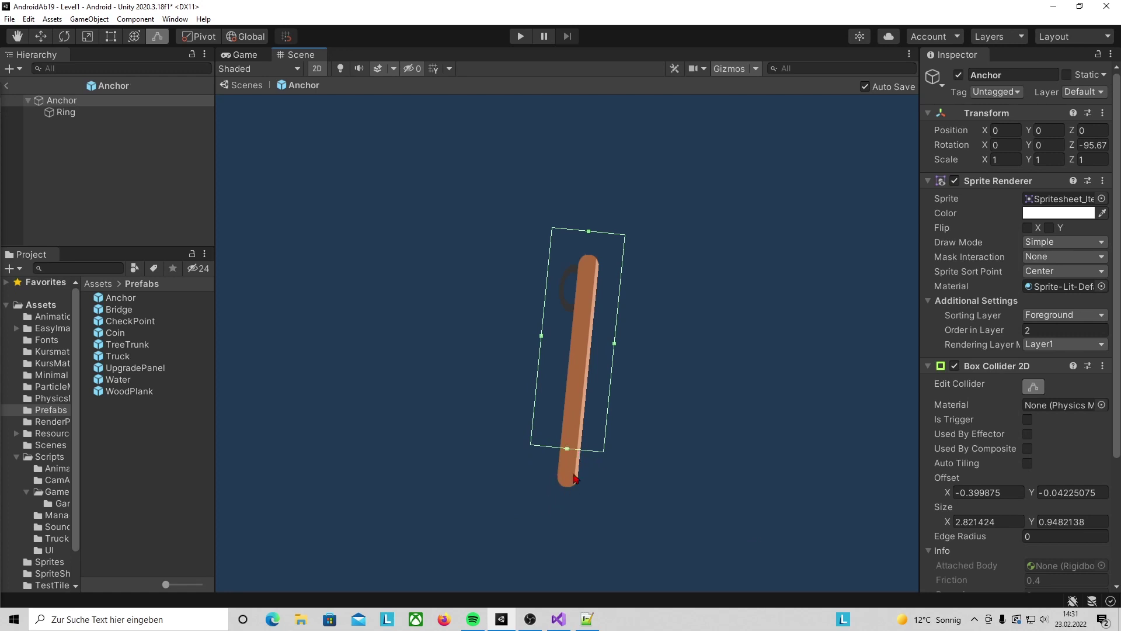
left_click(1027, 420)
Step: Exit Prefab Mode, select Grid's ForegroundCollider tilemap, and open its Tag dropdown (currently Ground)
left_click(7, 87)
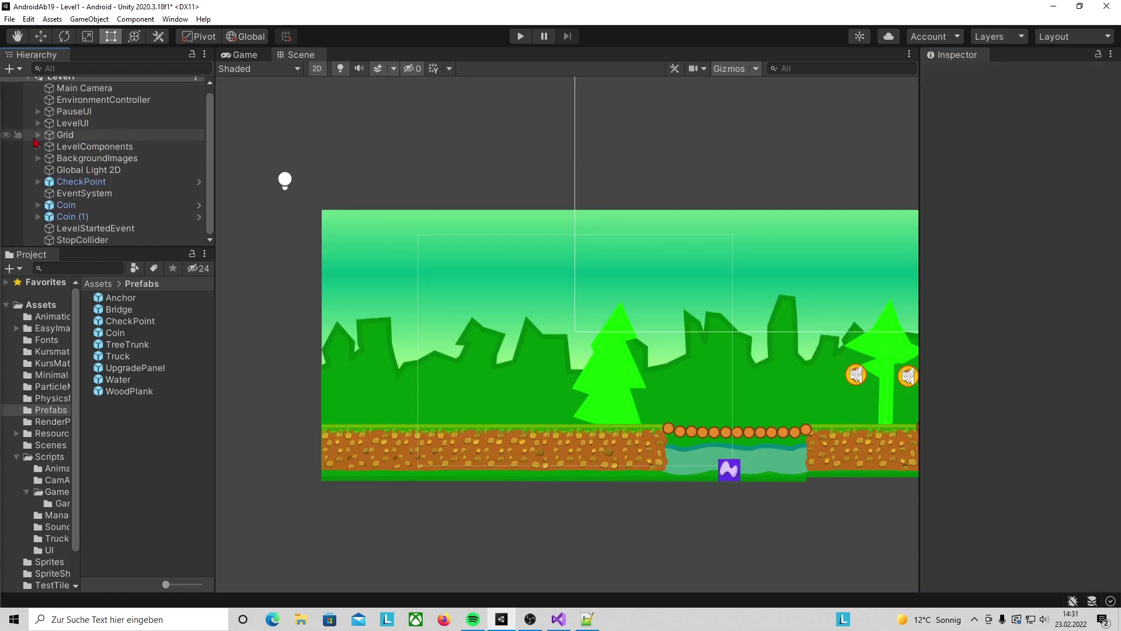
left_click(38, 135)
left_click(103, 181)
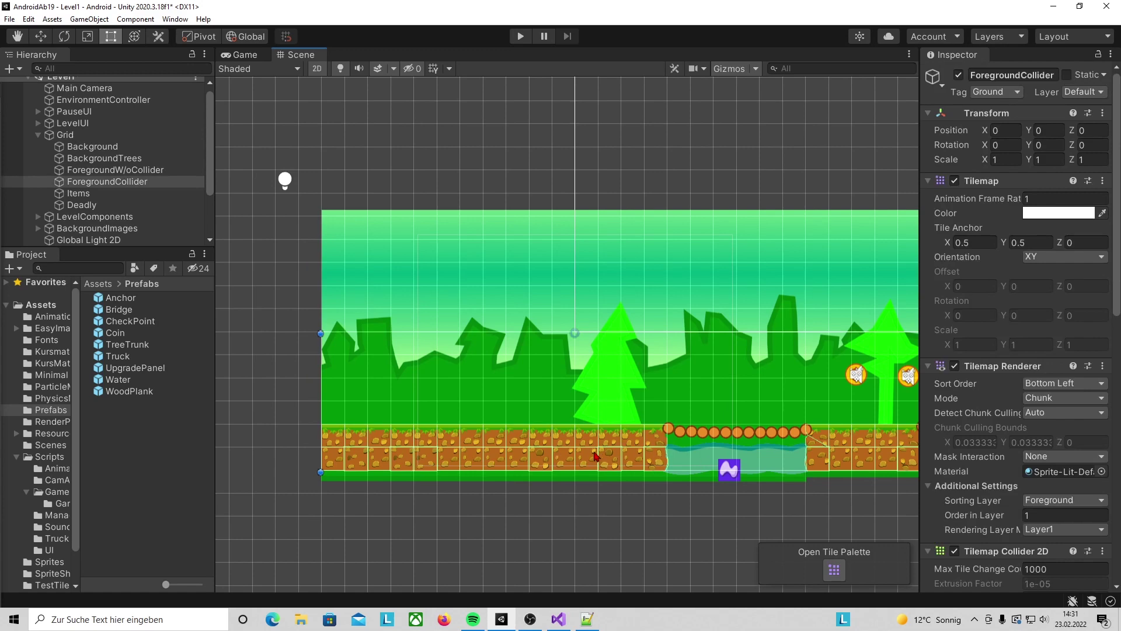
scroll(1051, 480, "down", 10)
scroll(1039, 408, "up", 10)
left_click(993, 96)
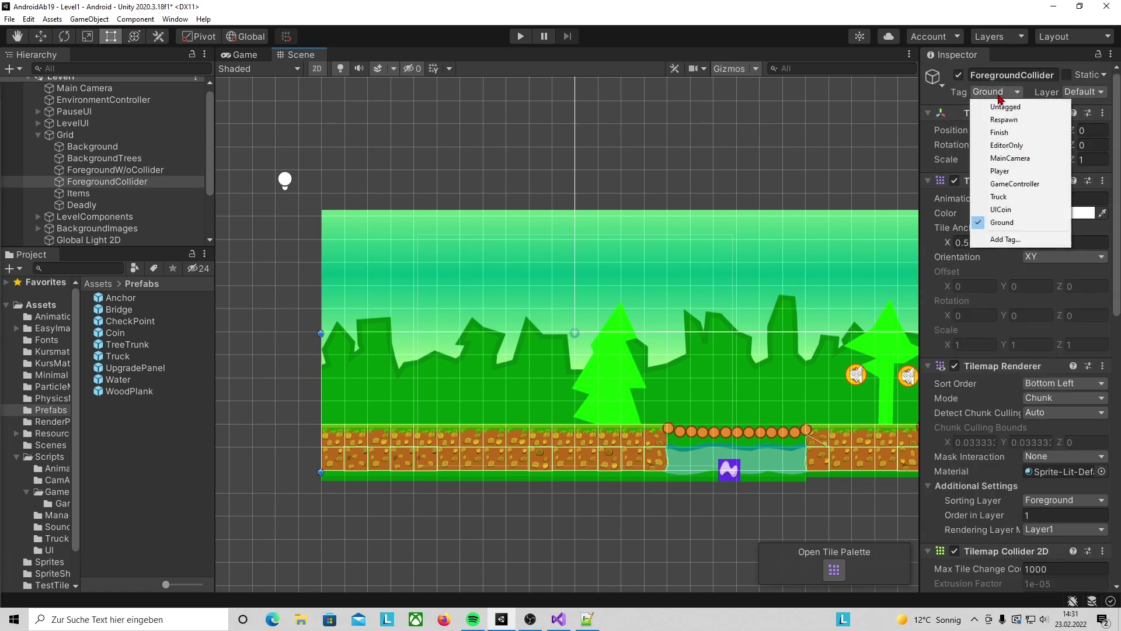
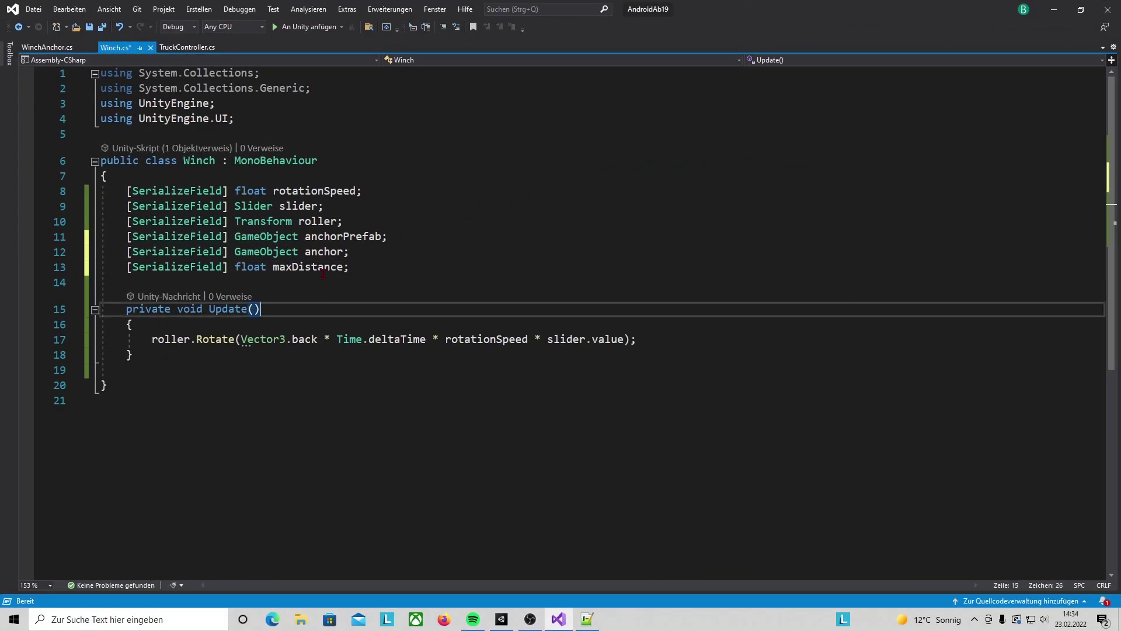
Step: Add serialized anchorPrefab, anchor and maxDistance fields below the roller field in Winch.cs
left_click_drag(126, 236, 350, 267)
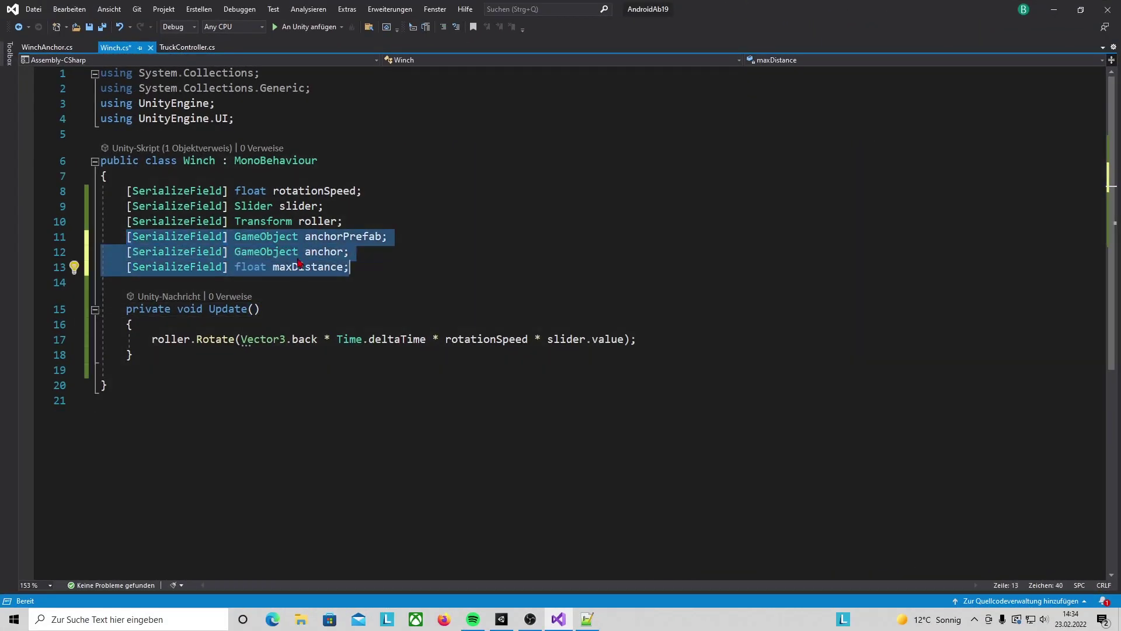
left_click(392, 237)
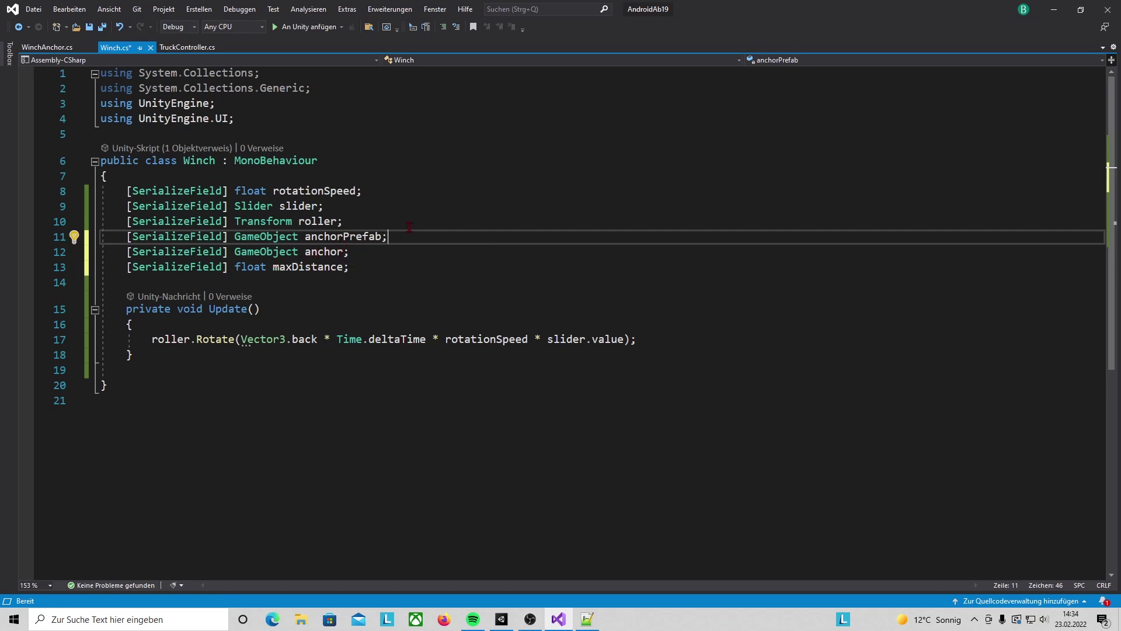
left_click(325, 269)
left_click(360, 272)
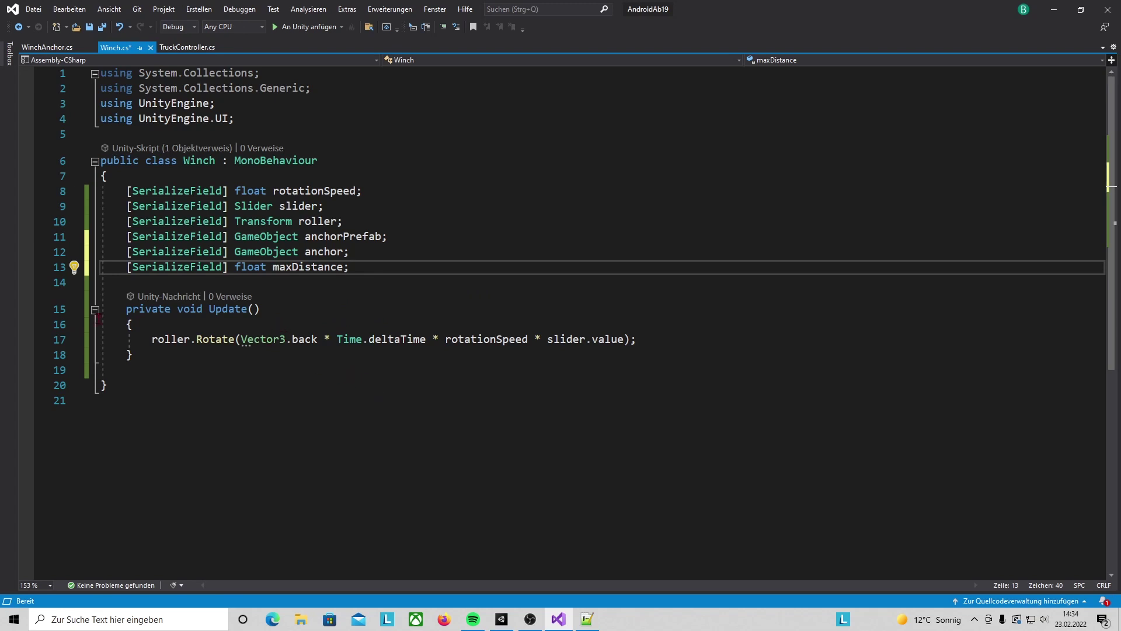
key("alt+Tab")
left_click(120, 377)
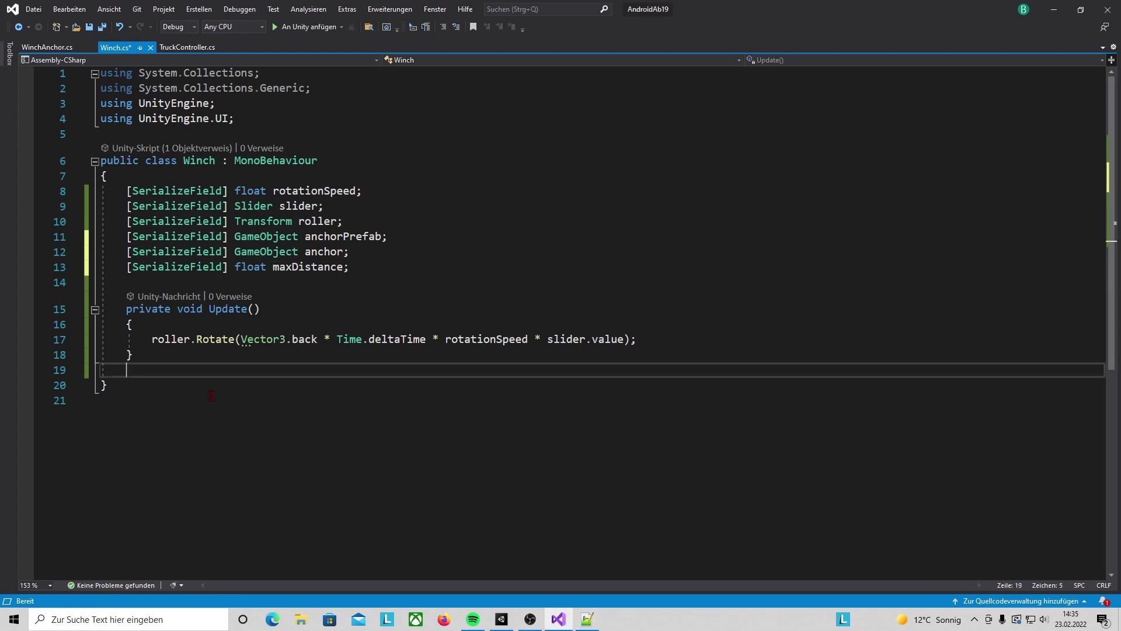
Step: Add an OnMouseDown method containing an if (anchor == null) block
key("Return")
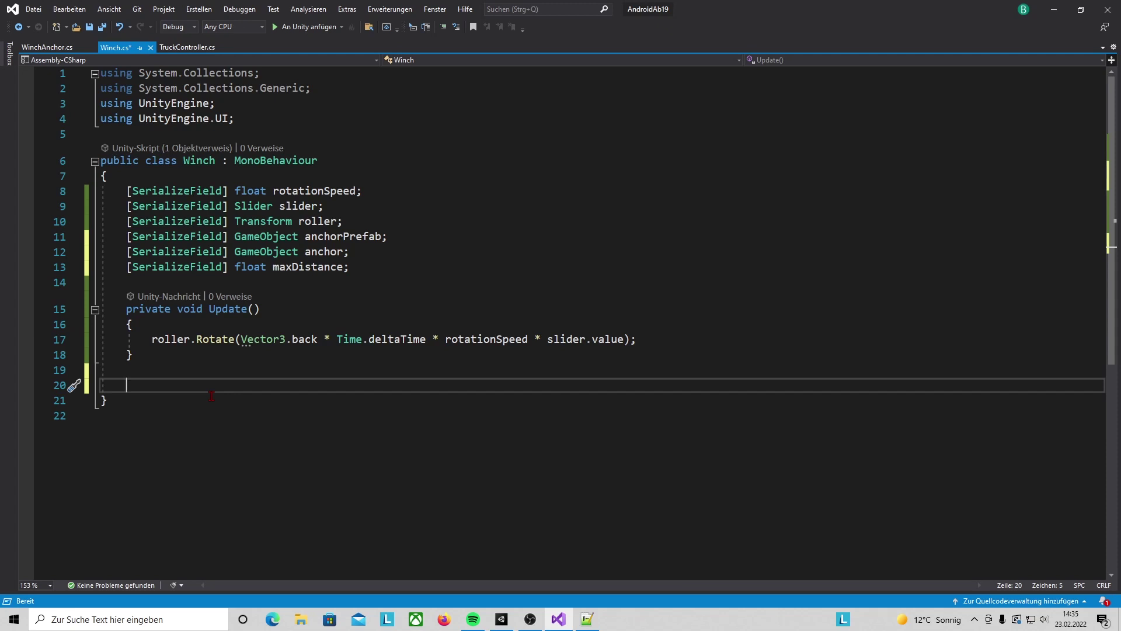
type("OnM")
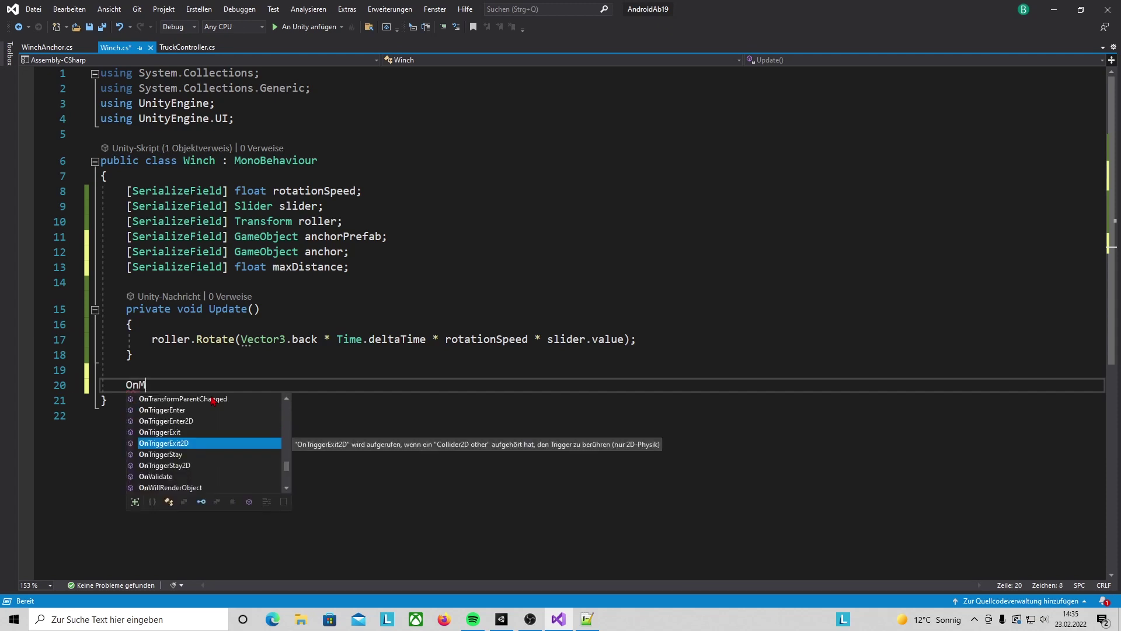
type("ou")
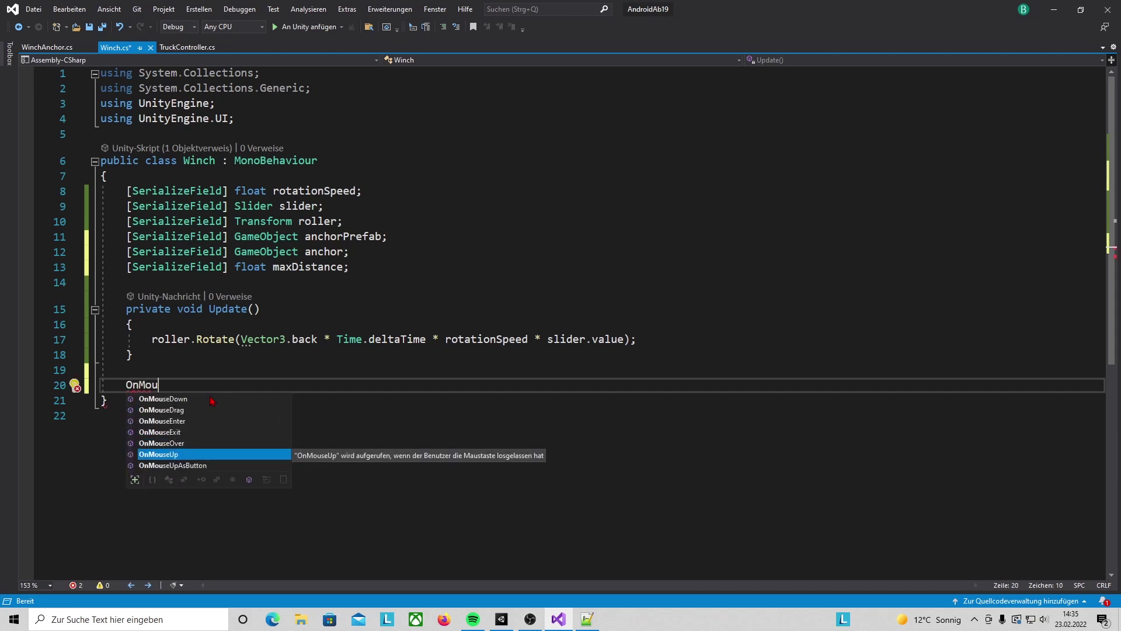
double_click(212, 401)
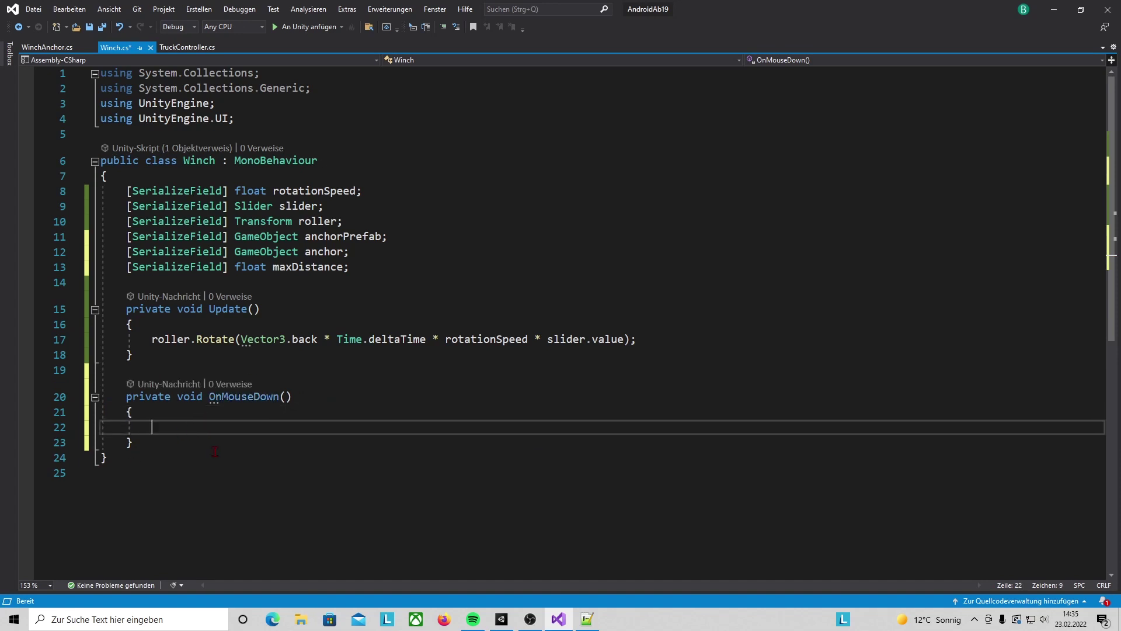
type("if (anchor == null)")
key("Return")
type("{")
key("Return")
key("Return")
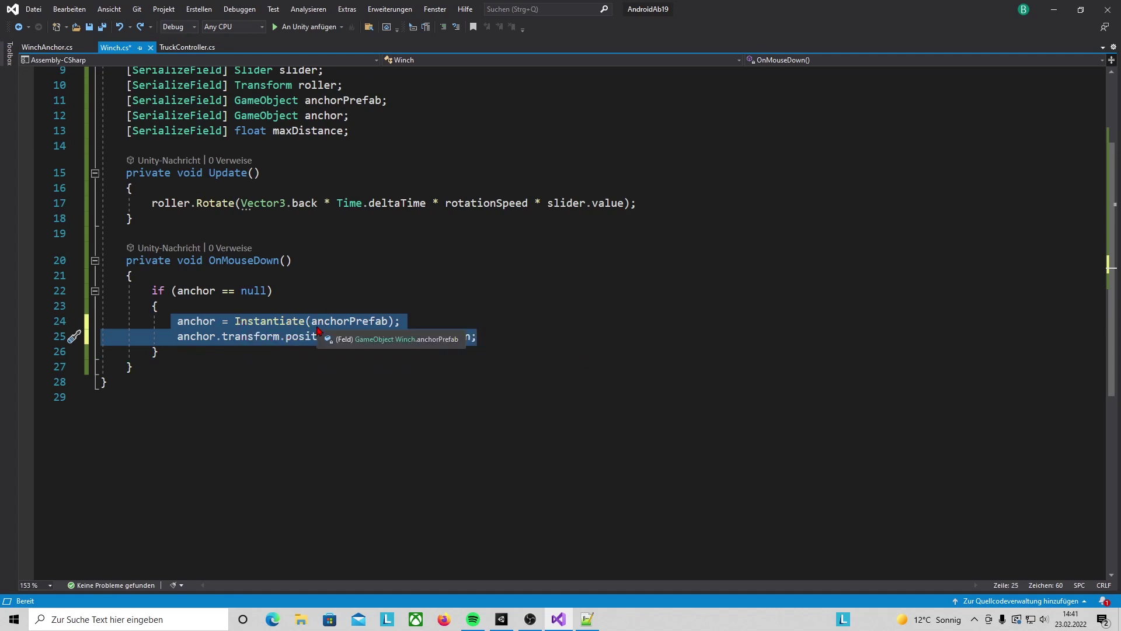
Step: Tidy the Instantiate(anchorPrefab) call and anchor position line, then save Winch.cs
key("Down")
key("Down")
key("Up")
key("Up")
key("Up")
key("Left")
key("Left")
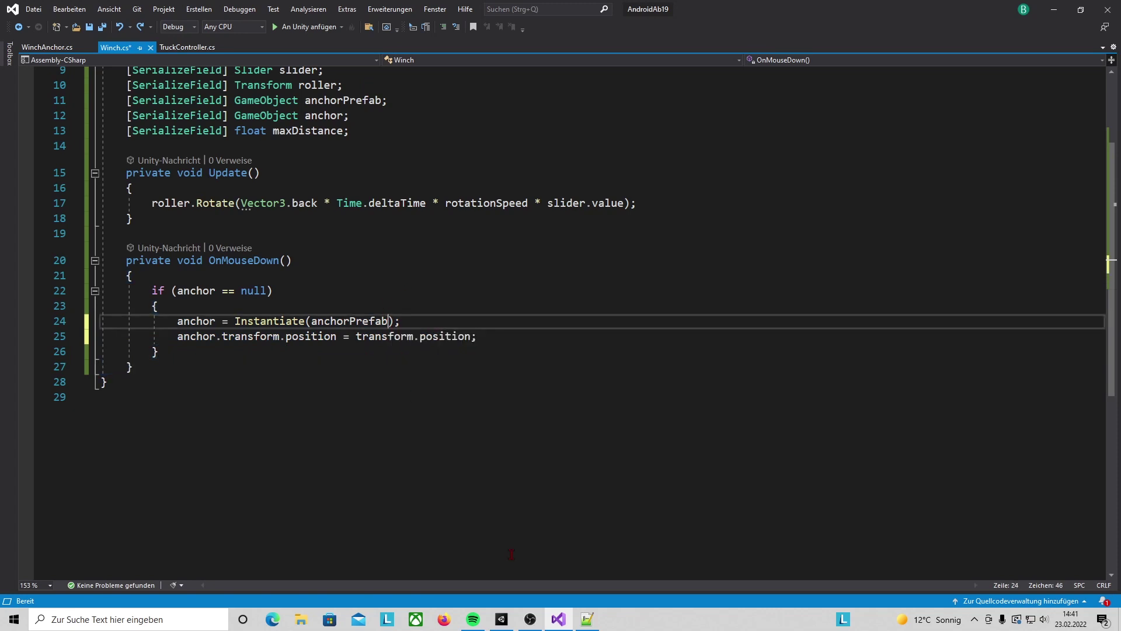
type(",")
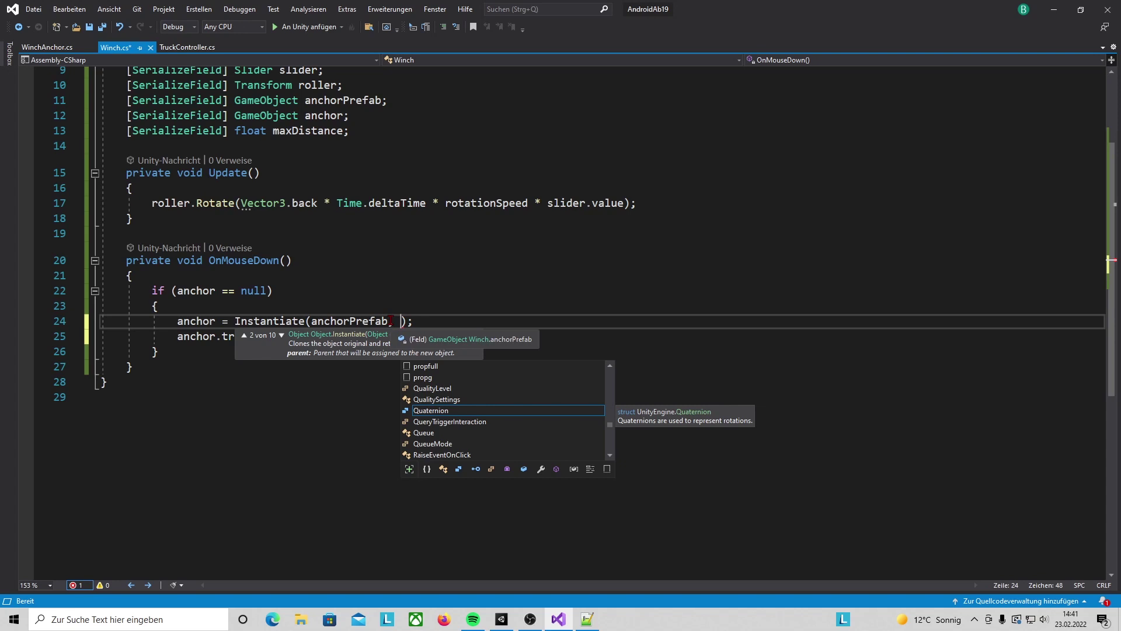
left_click(419, 319)
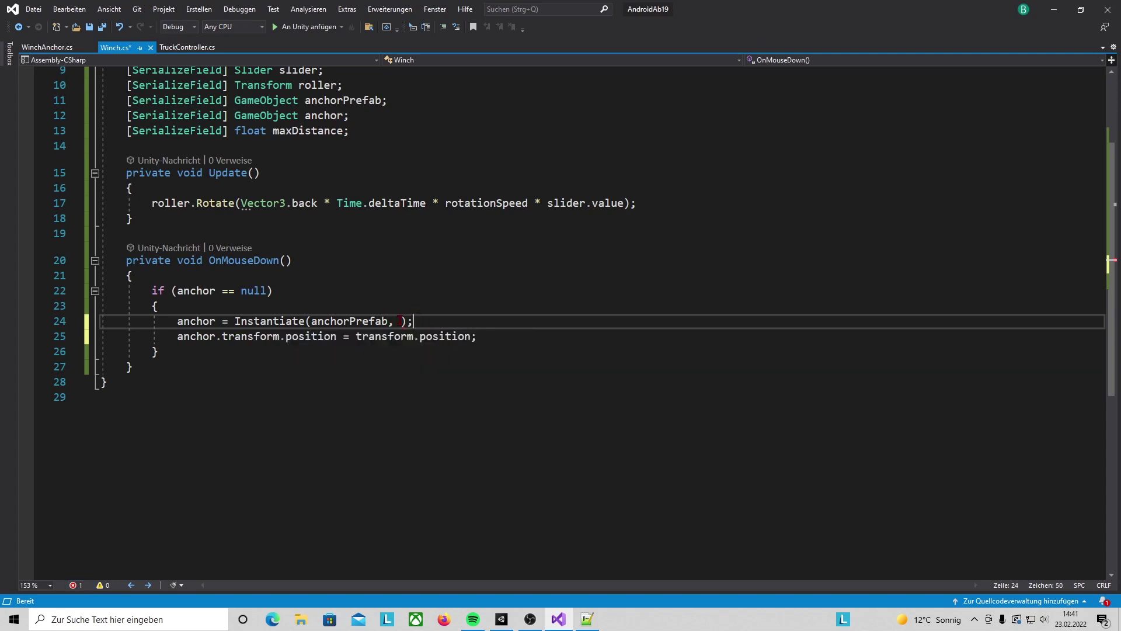
left_click(399, 321)
double_click(398, 323)
key("BackSpace")
key("BackSpace")
key("Down")
key("Down")
key("Down")
left_click_drag(173, 337, 478, 338)
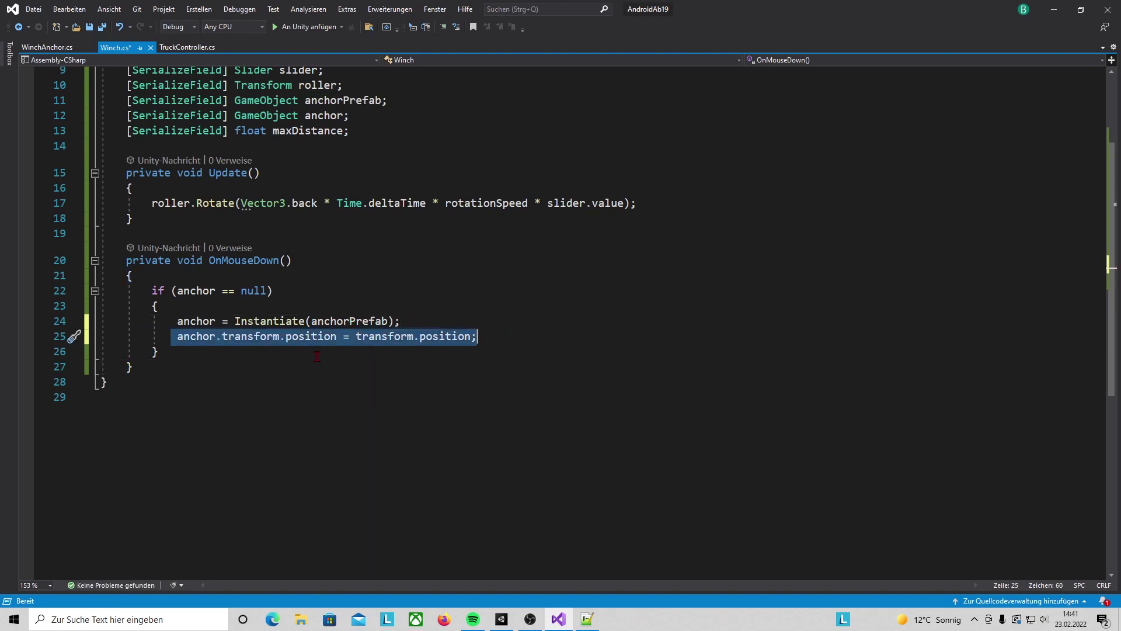
key("Down")
key("Down")
key("Down")
key("ctrl+s")
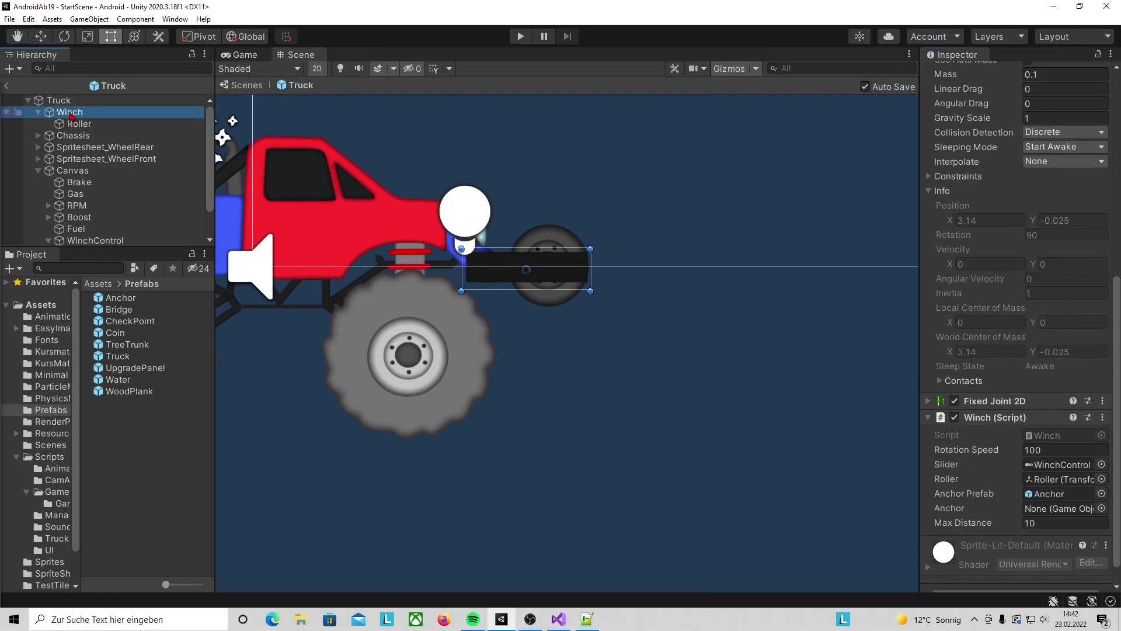
Step: Tick Is Trigger on the Winch's Box Collider 2D, run the game, then open the Anchor prefab
left_click(80, 113)
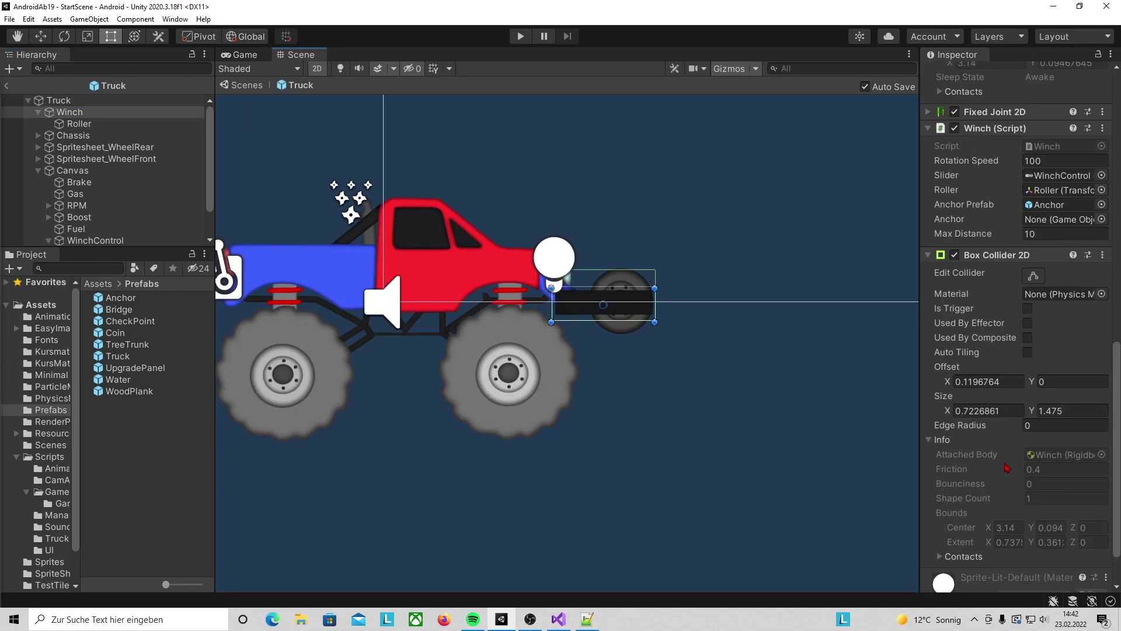
left_click(1028, 309)
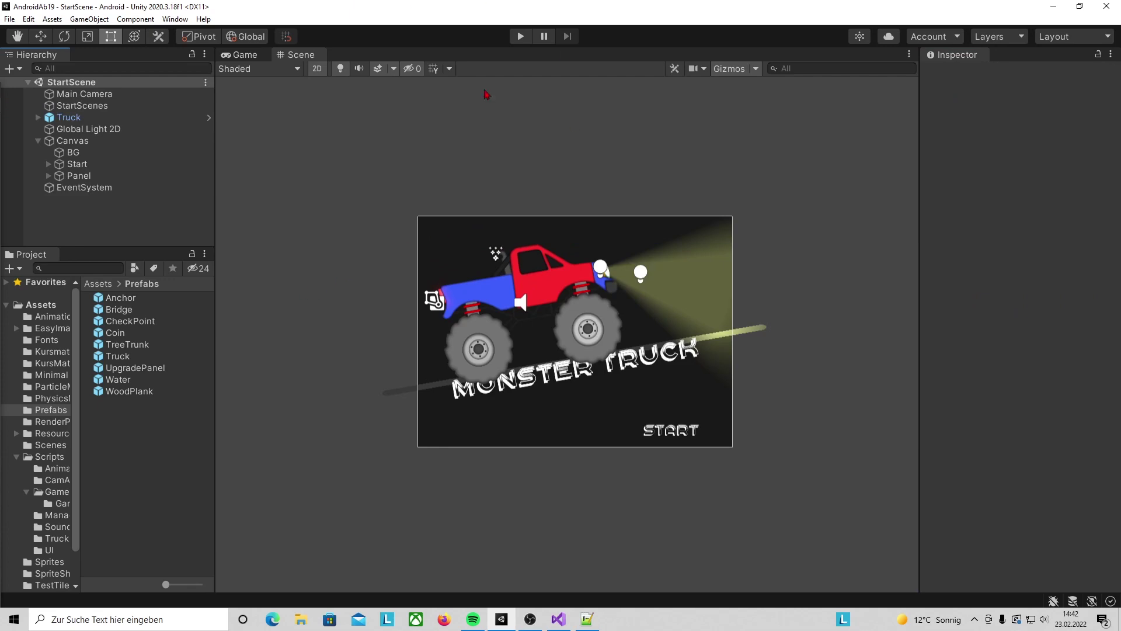
left_click(521, 37)
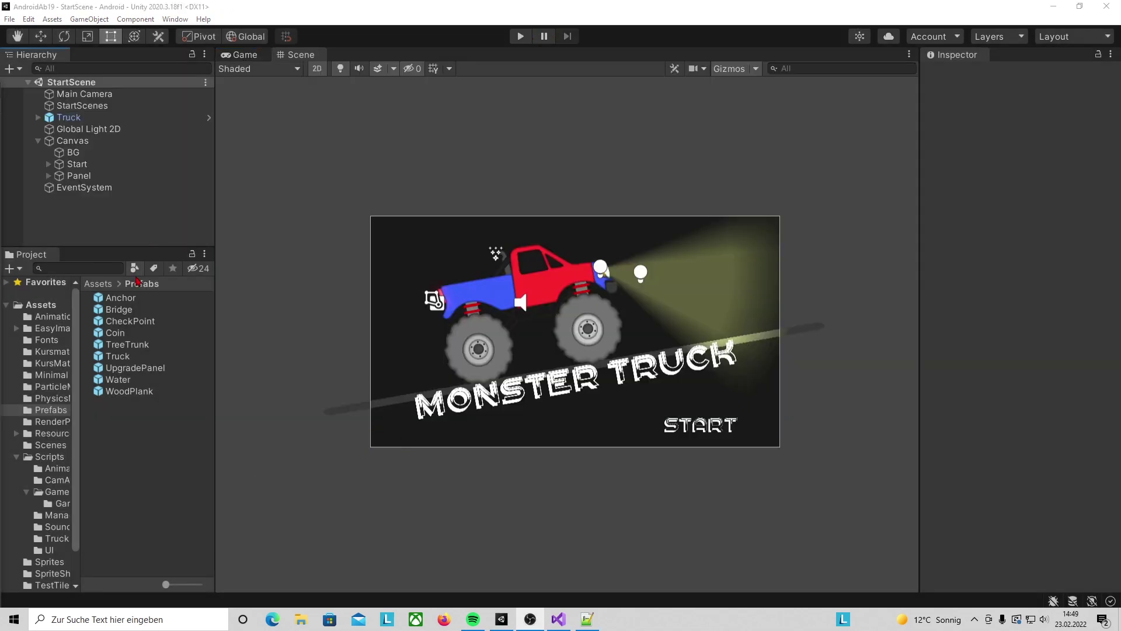
double_click(121, 298)
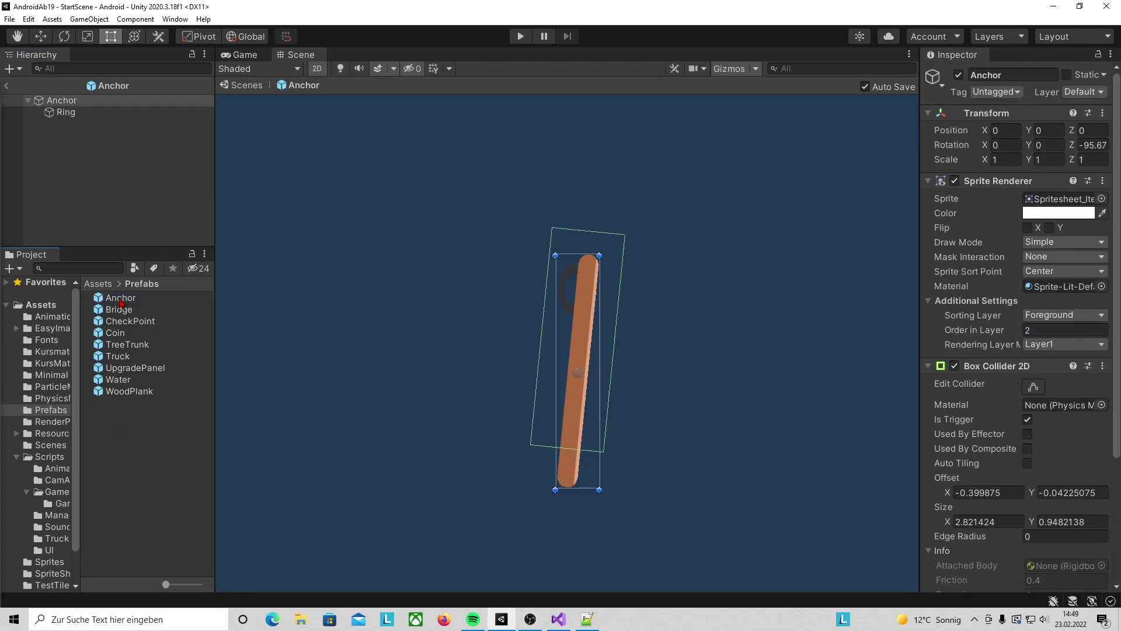
Step: Attach the Winch Anchor script to the Anchor prefab's root
left_click(105, 104)
scroll(958, 419, "down", 5)
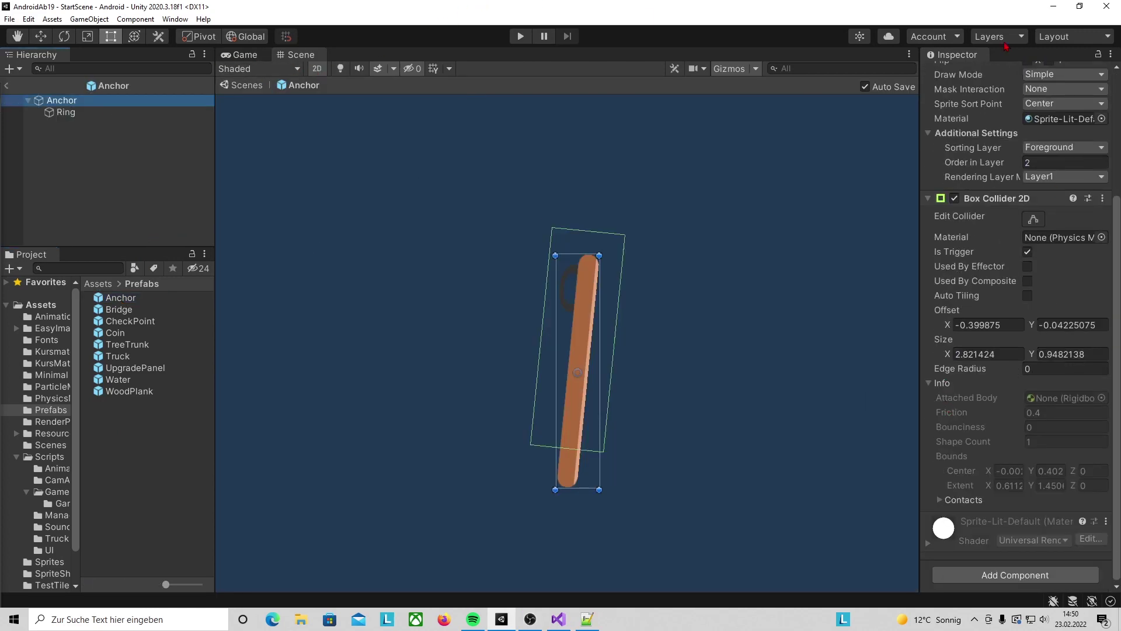
left_click(1008, 576)
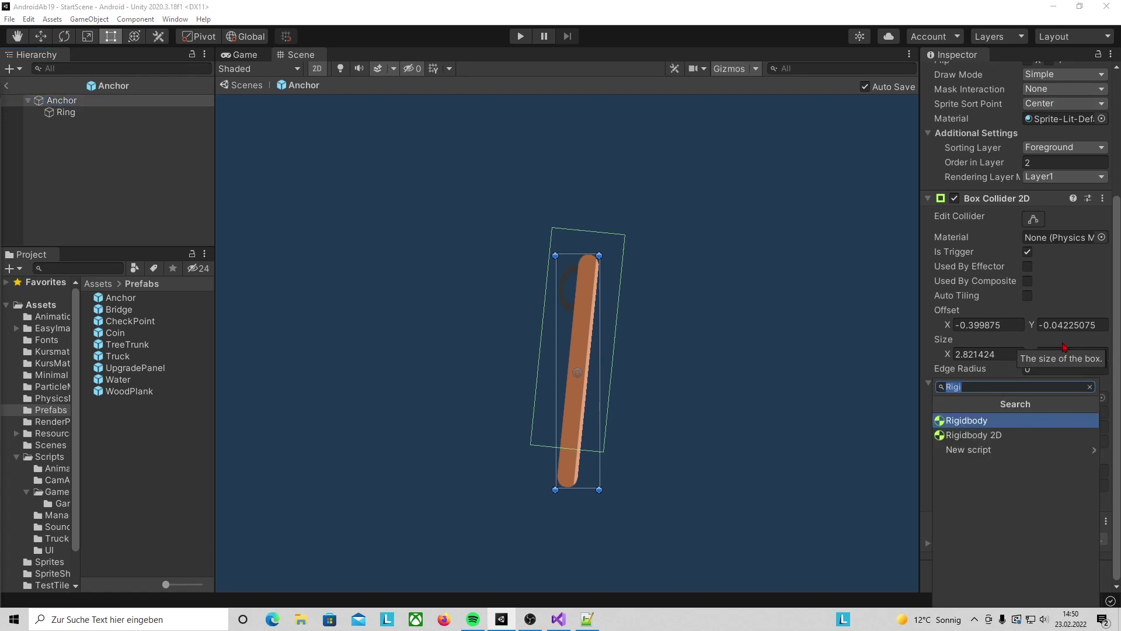
type("W")
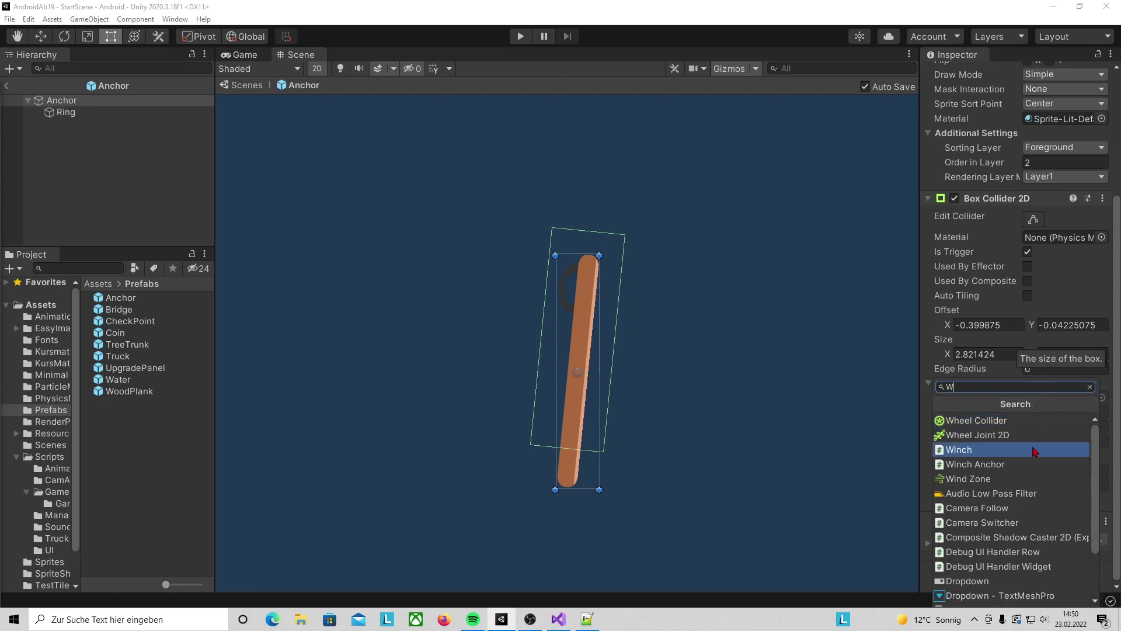
left_click(984, 465)
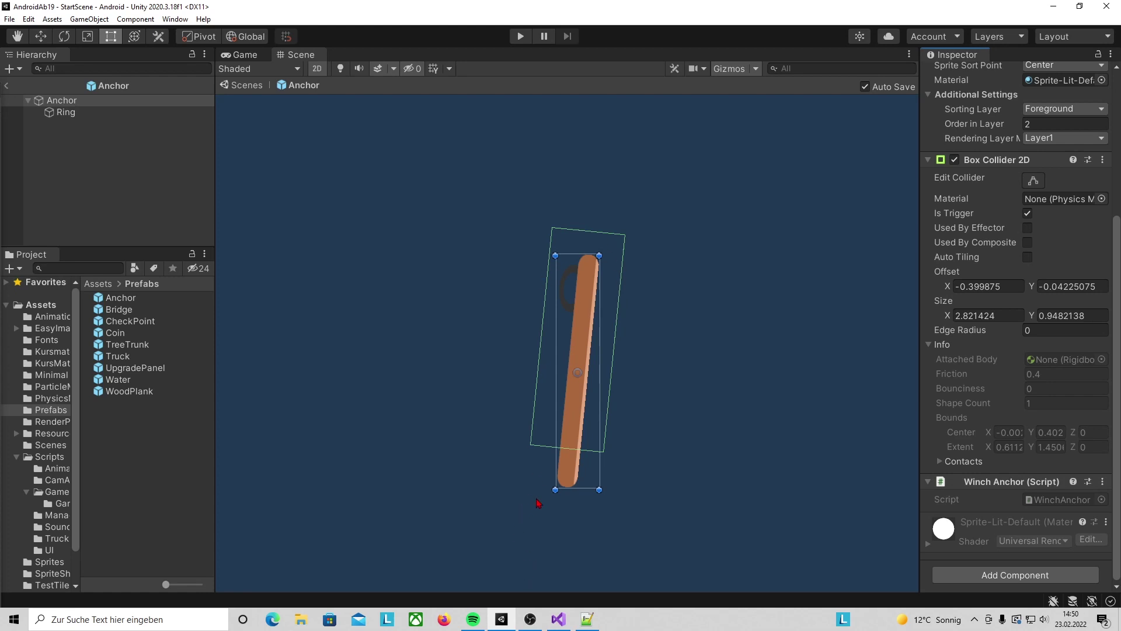
Step: Add a Rigidbody 2D to the anchor with Body Type set to Kinematic
left_click(993, 576)
type("R")
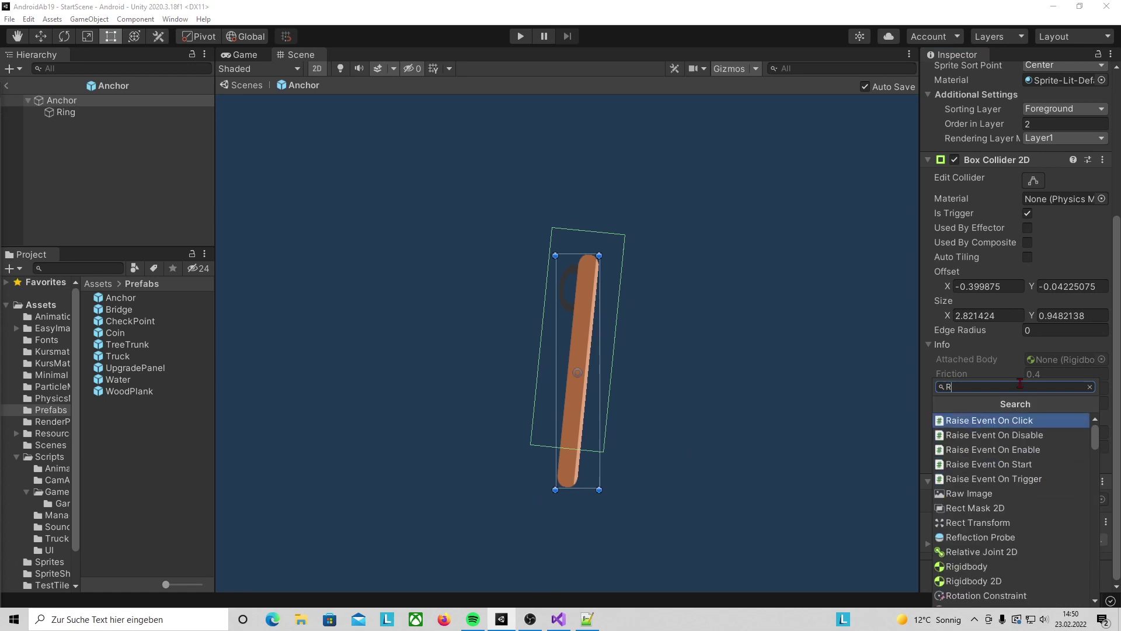
type("ig")
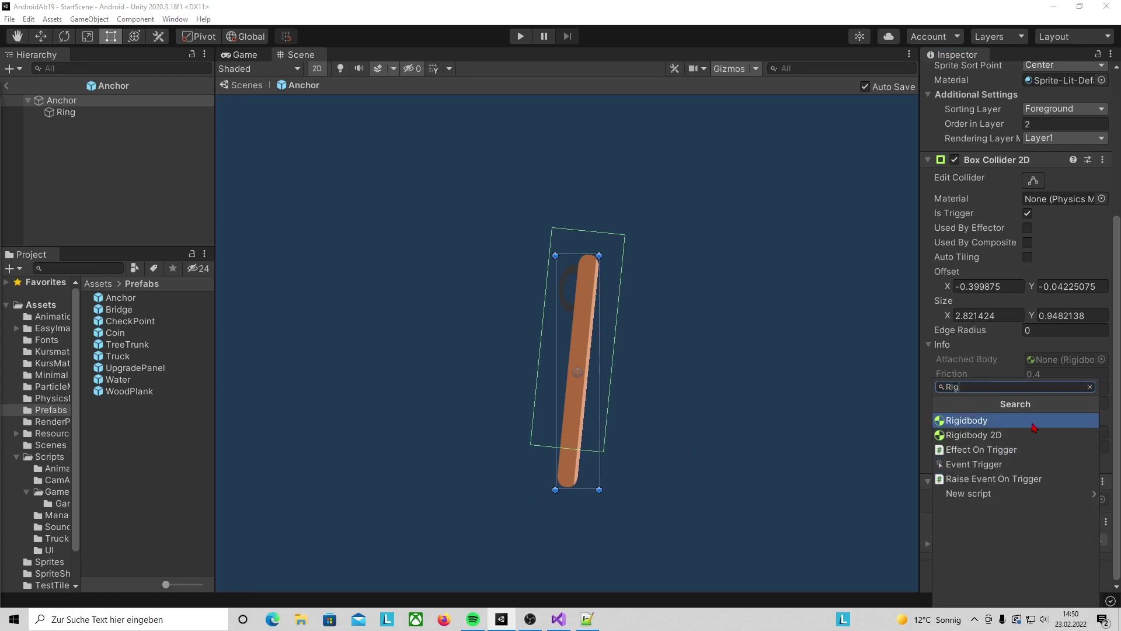
key("Down")
key("Return")
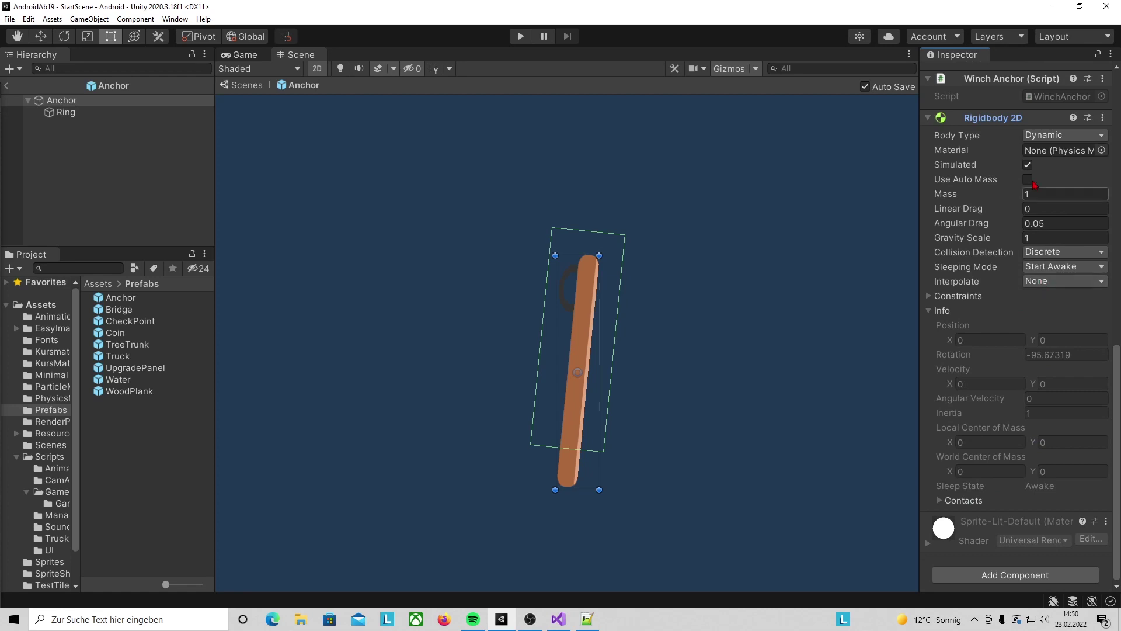
left_click(1051, 136)
left_click(1062, 162)
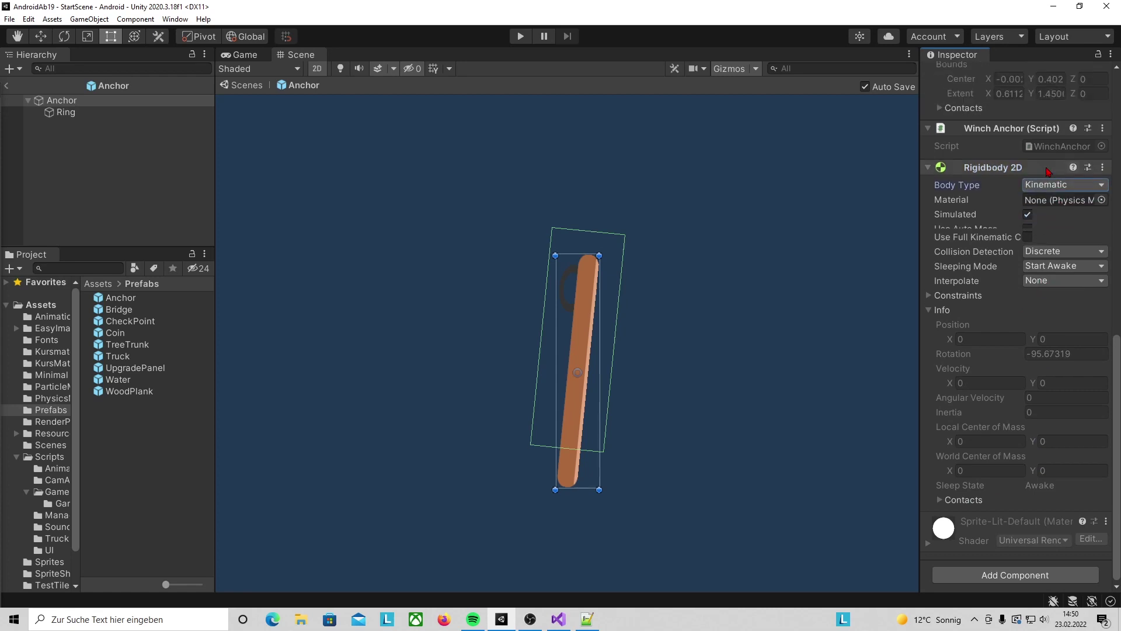
left_click(949, 170)
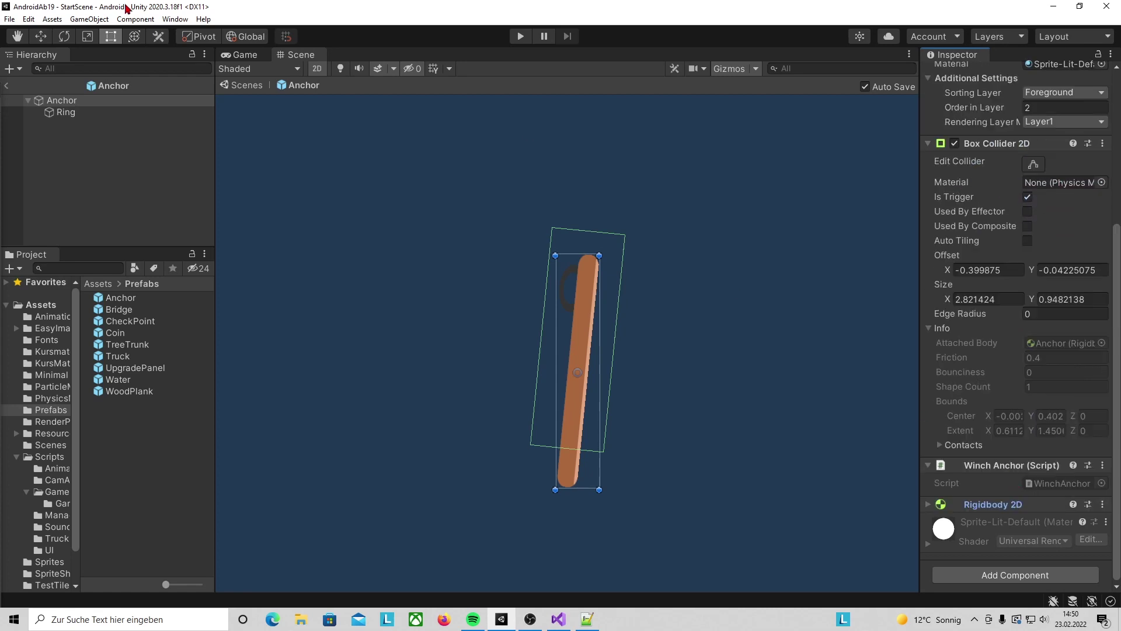
Step: Return to the scene, start Play mode and press the winch to spawn an anchor
left_click(9, 86)
left_click(520, 37)
mouse_move(576, 389)
left_mouse_down()
mouse_move(640, 286)
mouse_move(774, 304)
mouse_move(717, 307)
mouse_move(748, 286)
mouse_move(716, 307)
mouse_move(684, 394)
mouse_move(724, 251)
mouse_move(768, 235)
left_mouse_up()
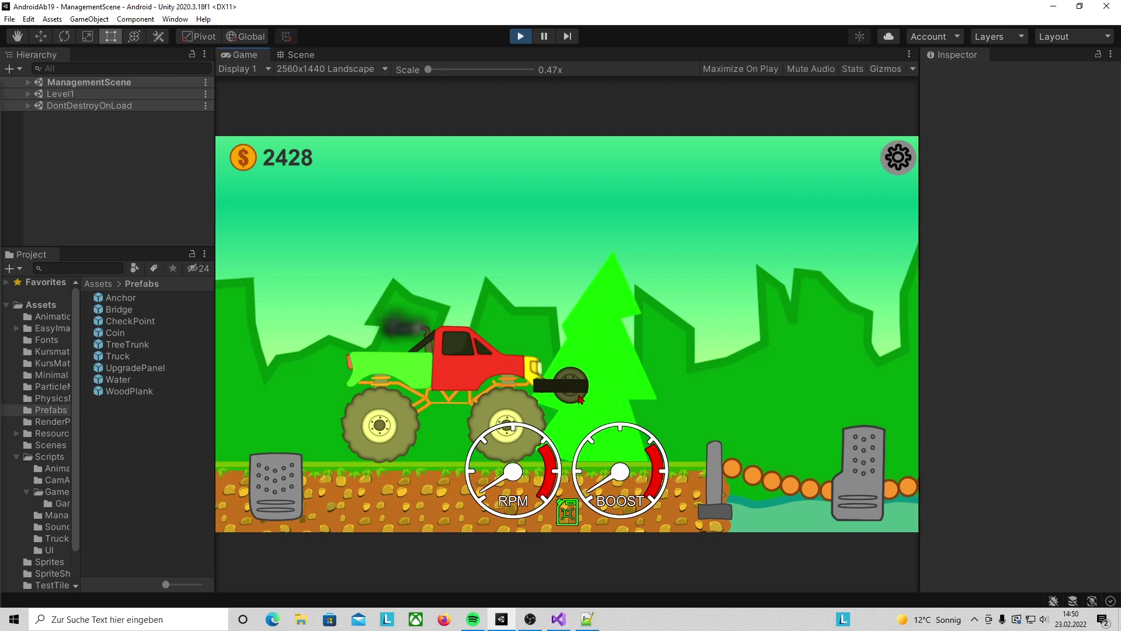
Step: Drag the spawned anchor plank onto the ground right of the truck, then stop the game
left_click_drag(575, 386, 693, 458)
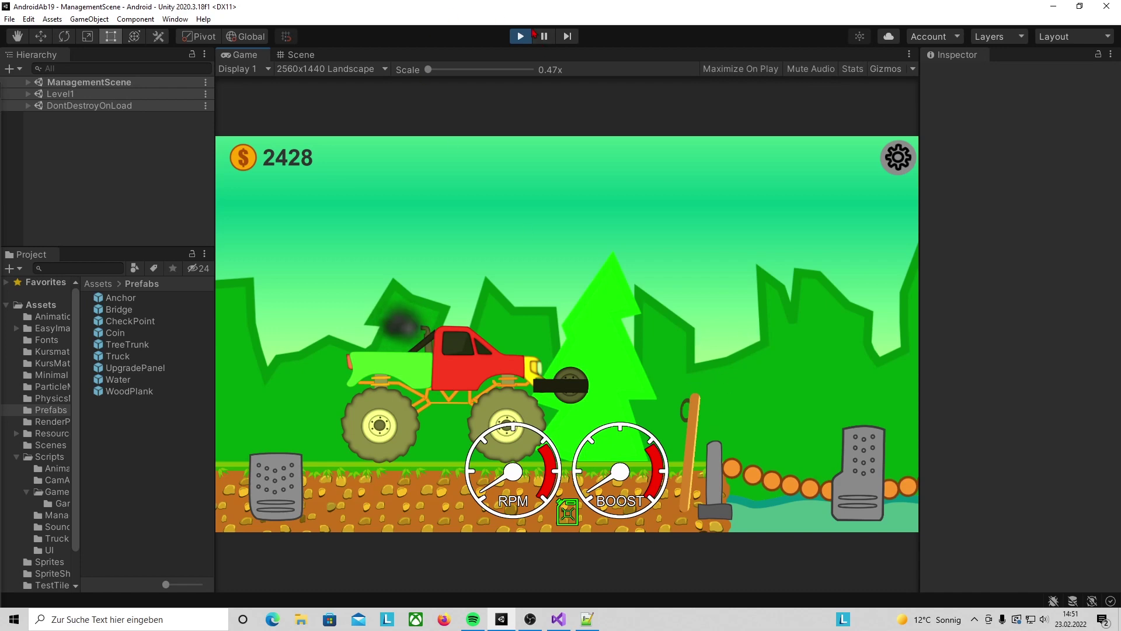
left_click(521, 37)
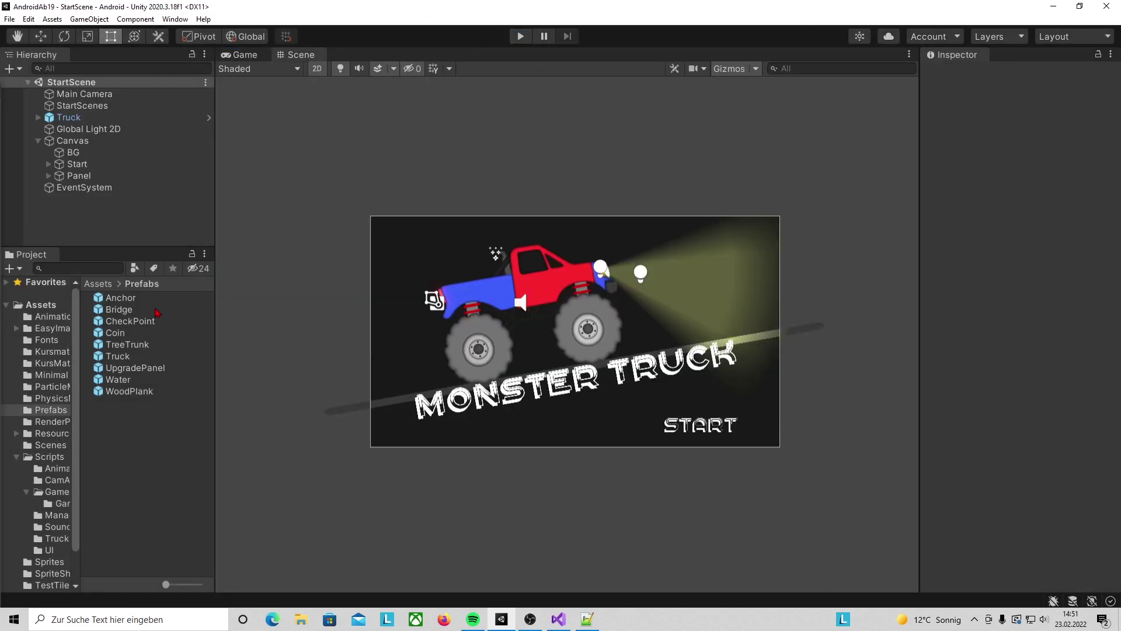
Step: Add a UI Button as a child of the Anchor prefab
double_click(123, 299)
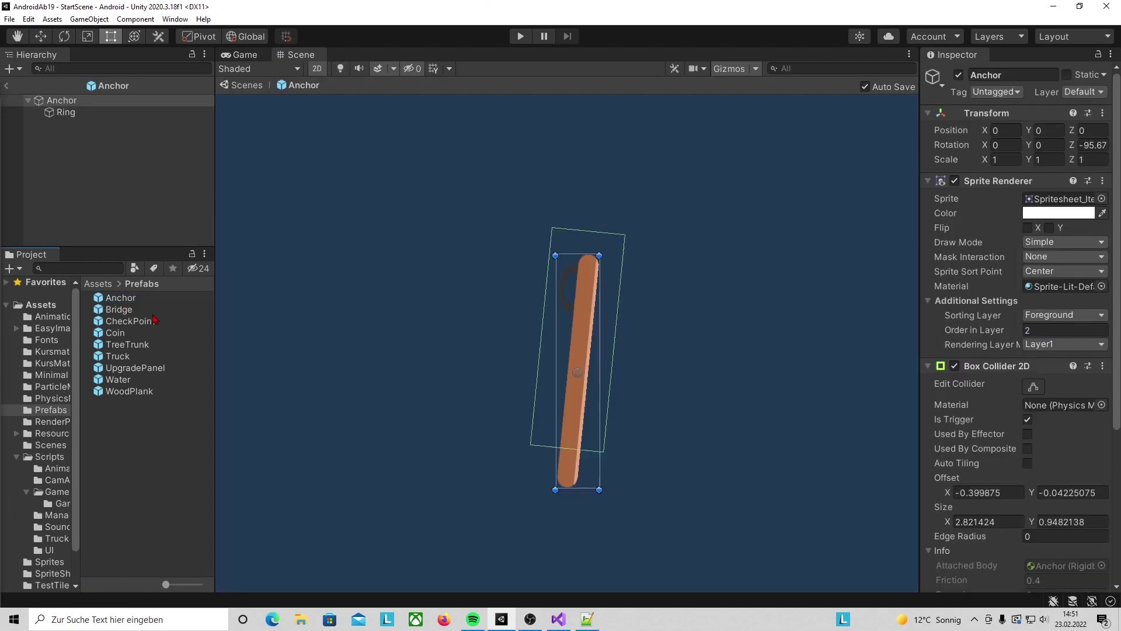
left_click(102, 102)
right_click(104, 104)
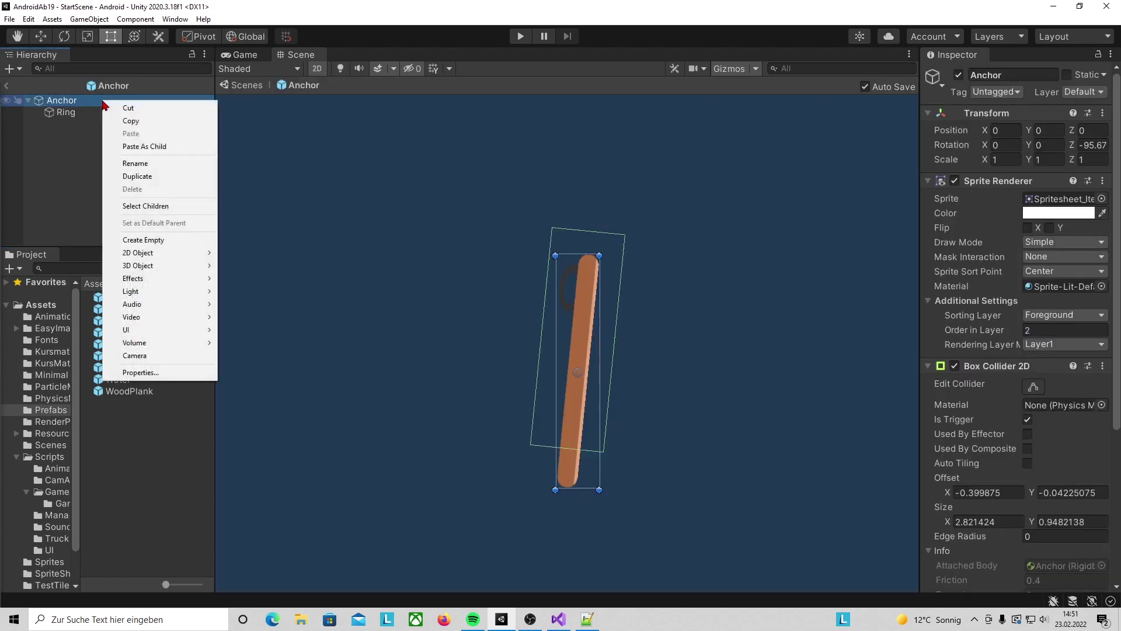
mouse_move(152, 338)
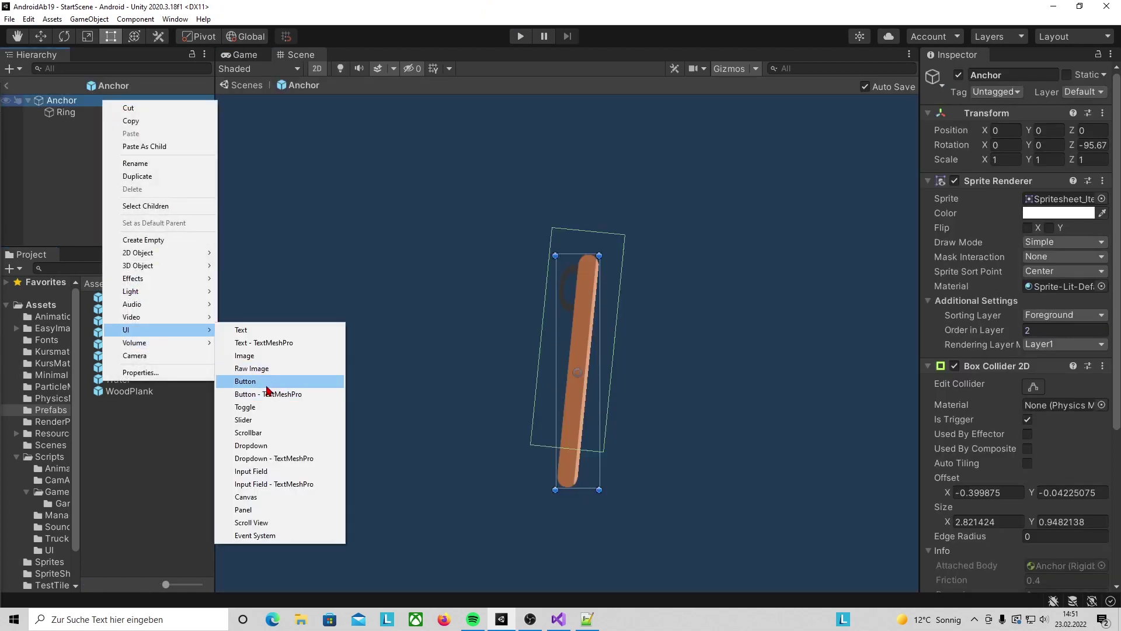
left_click(268, 393)
Step: Set the button's Source Image to the X sprite
scroll(535, 334, "up", 2)
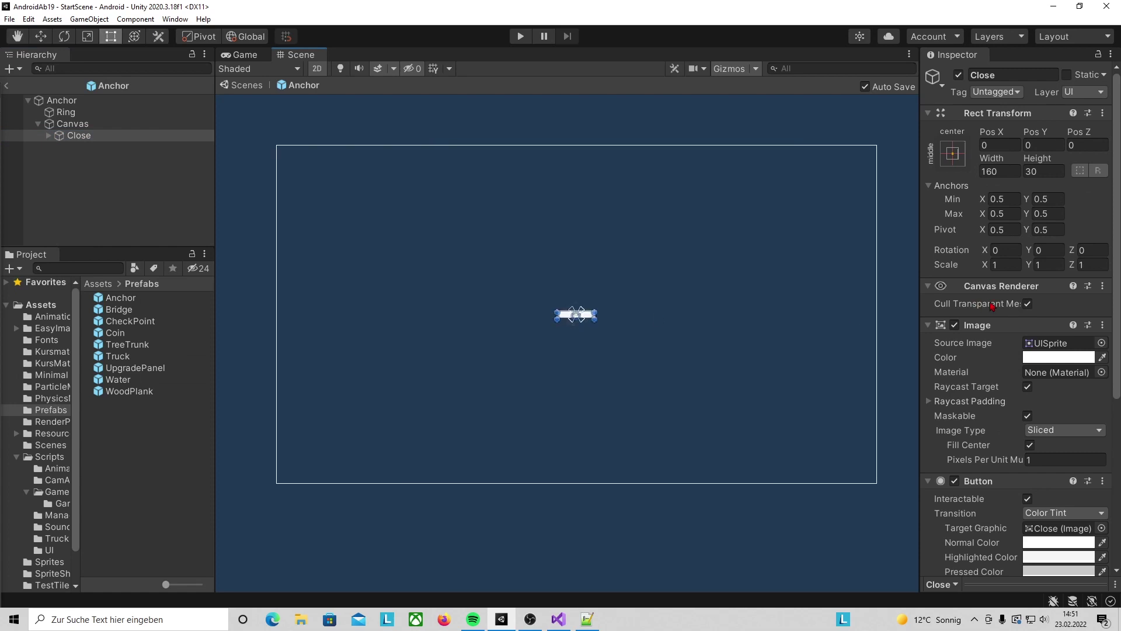
left_click(1102, 343)
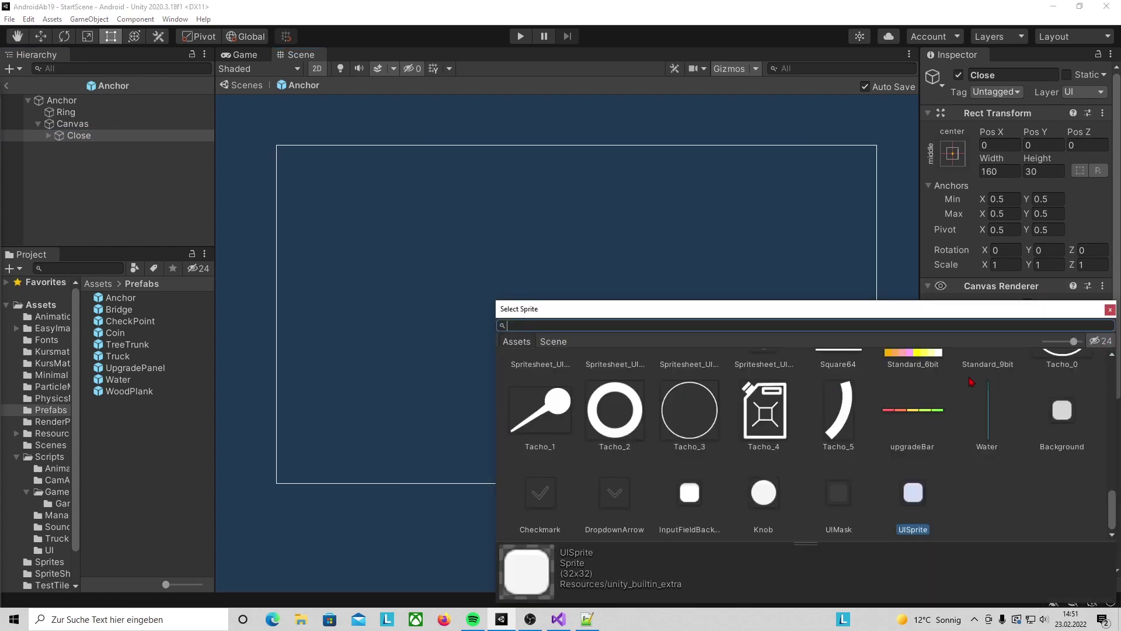
scroll(752, 462, "up", 3)
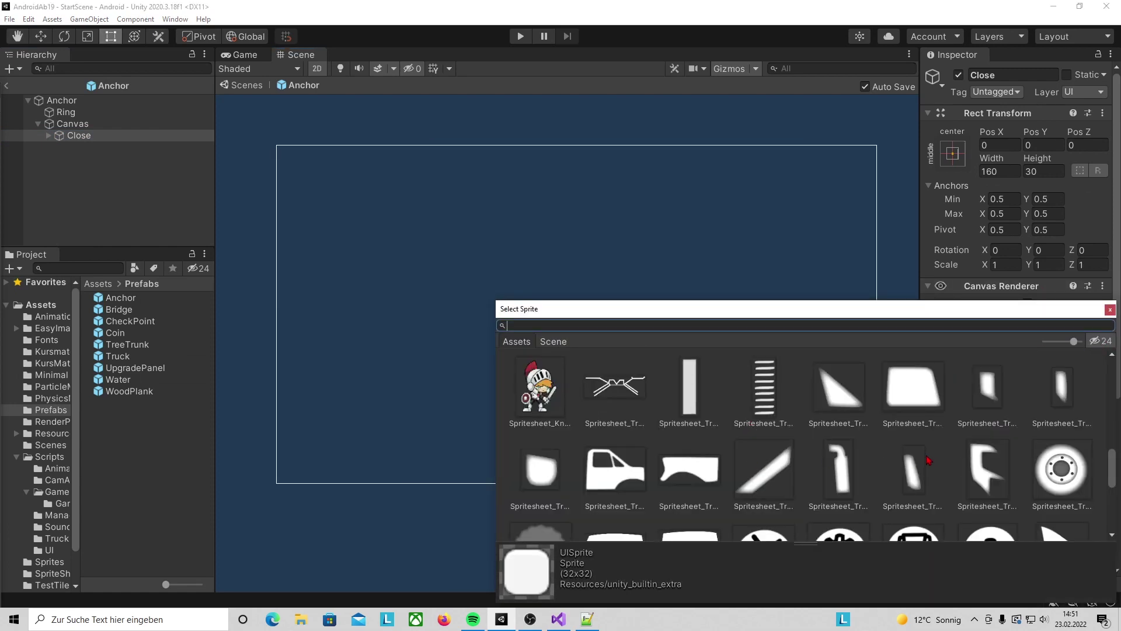
scroll(767, 459, "up", 3)
scroll(800, 438, "up", 5)
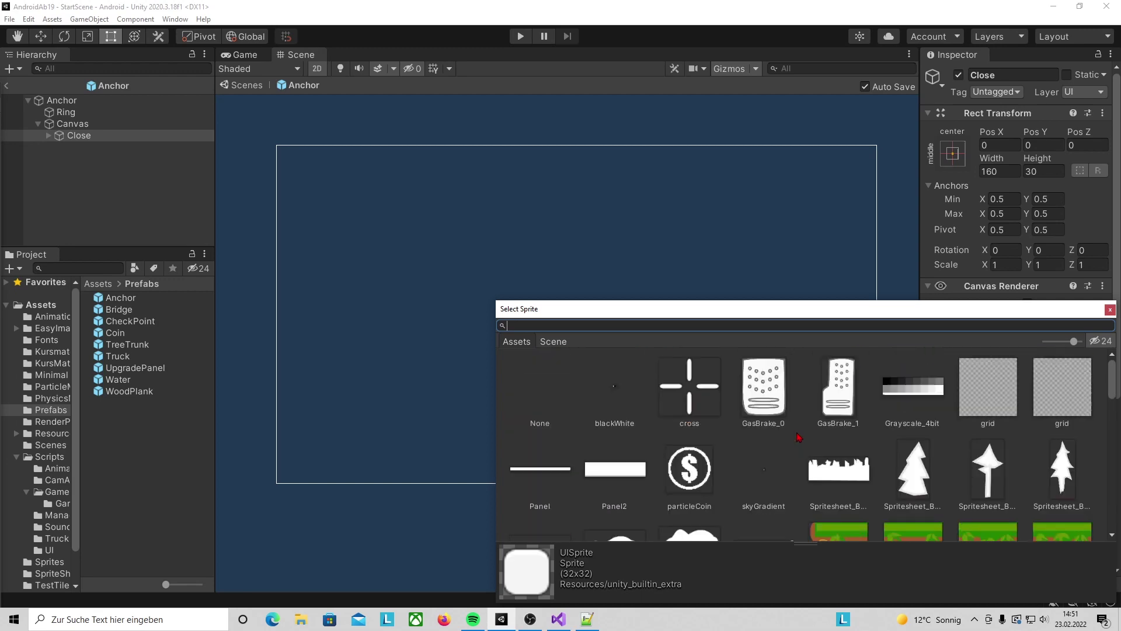
scroll(798, 439, "down", 5)
scroll(796, 441, "up", 5)
scroll(793, 443, "down", 3)
scroll(791, 445, "down", 2)
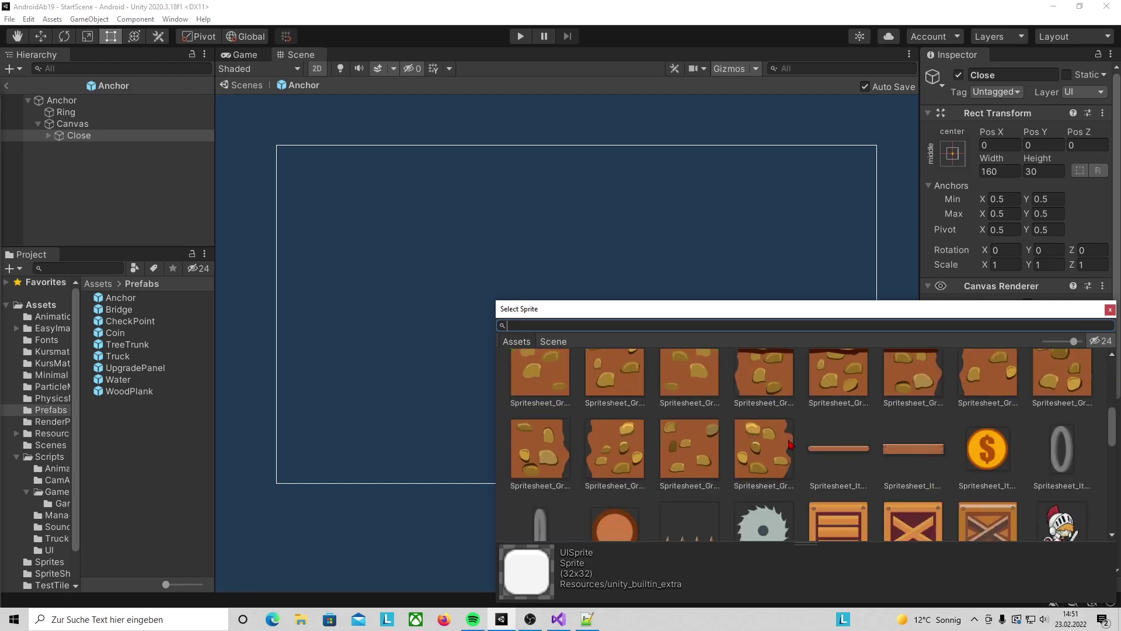
scroll(791, 445, "down", 3)
scroll(788, 449, "down", 3)
double_click(777, 432)
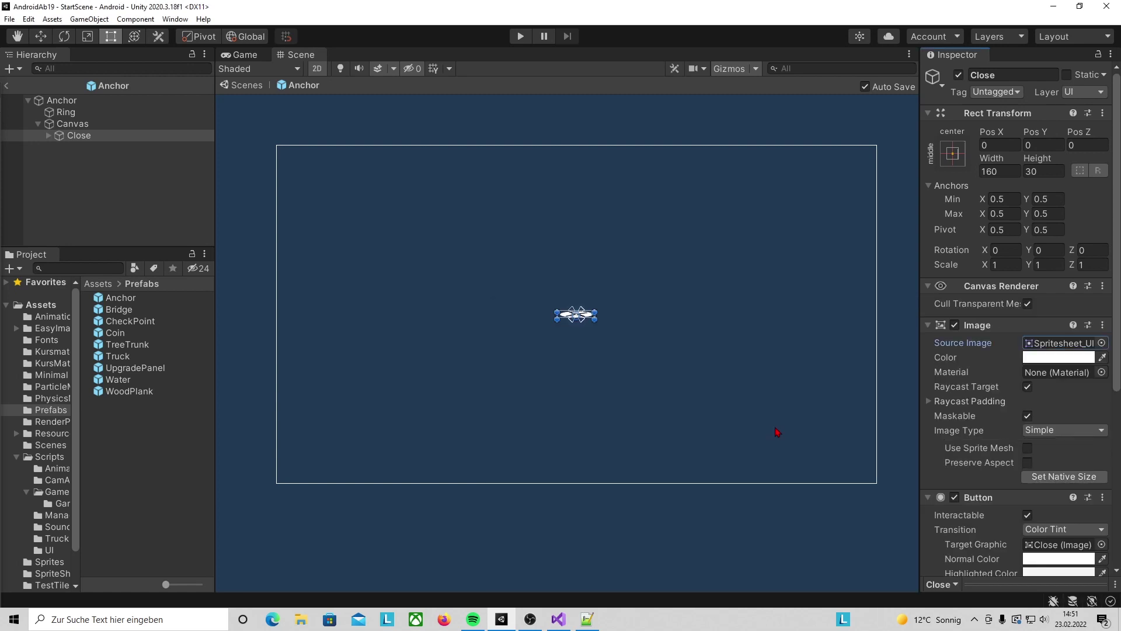
Step: Size the Close button 140 by 140 and tint it grey
left_click(995, 173)
left_click_drag(993, 176, 984, 176)
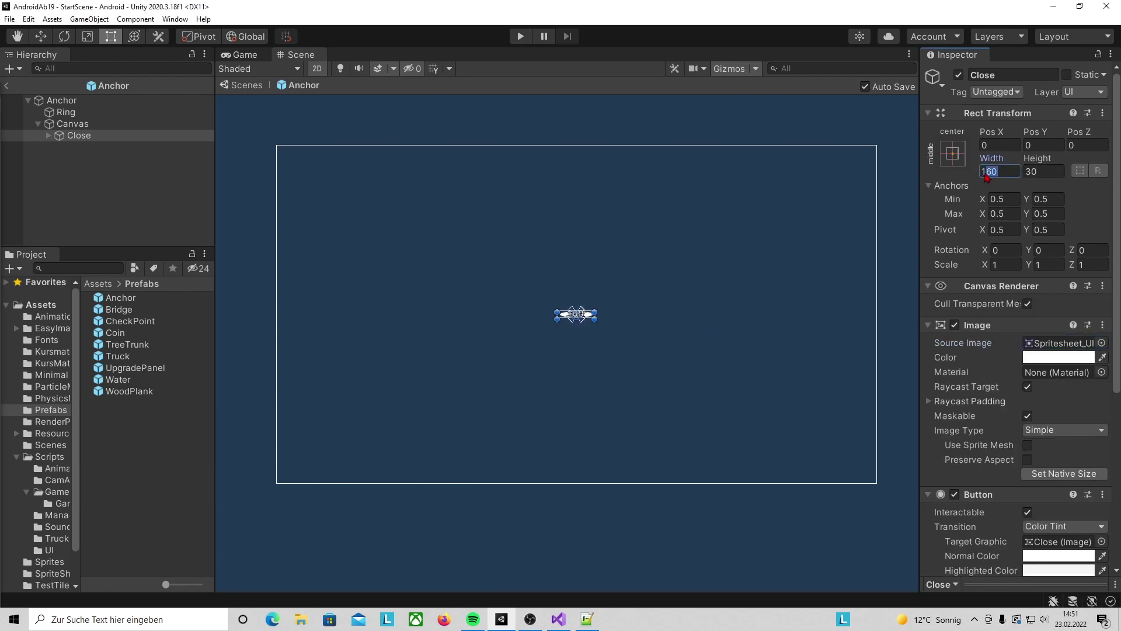
key("Tab")
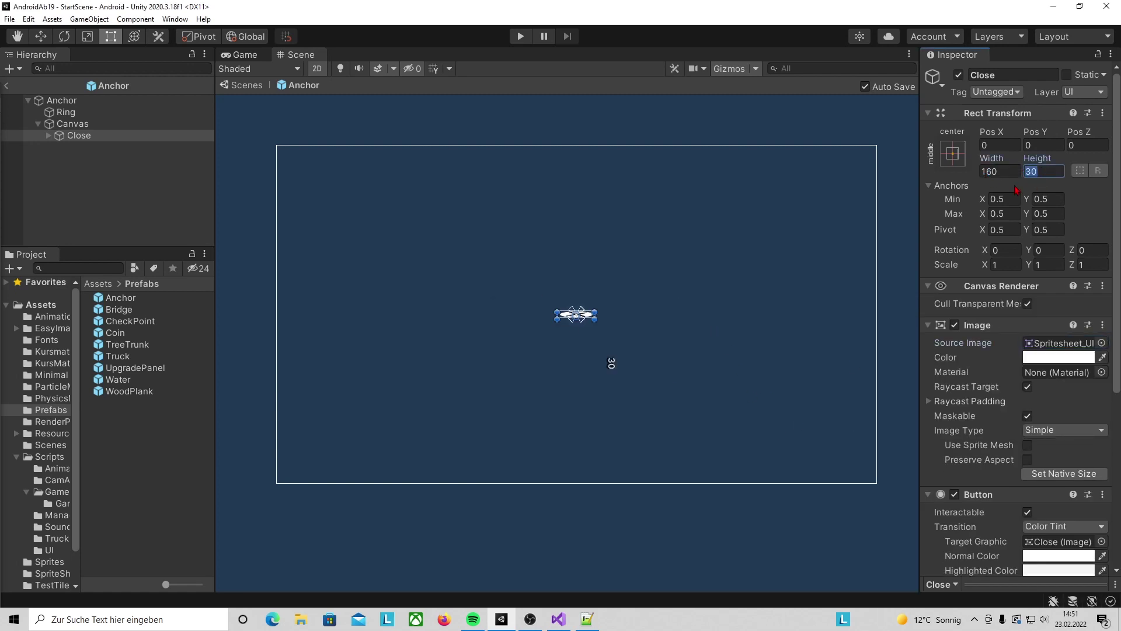
type("16")
left_click(576, 290)
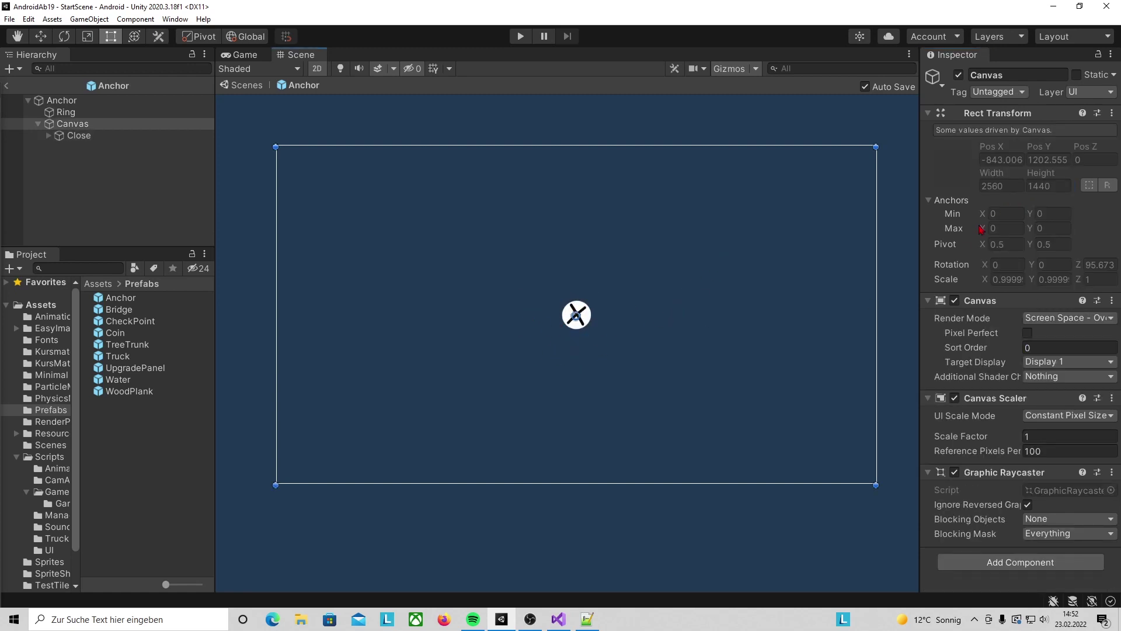
left_click(36, 135)
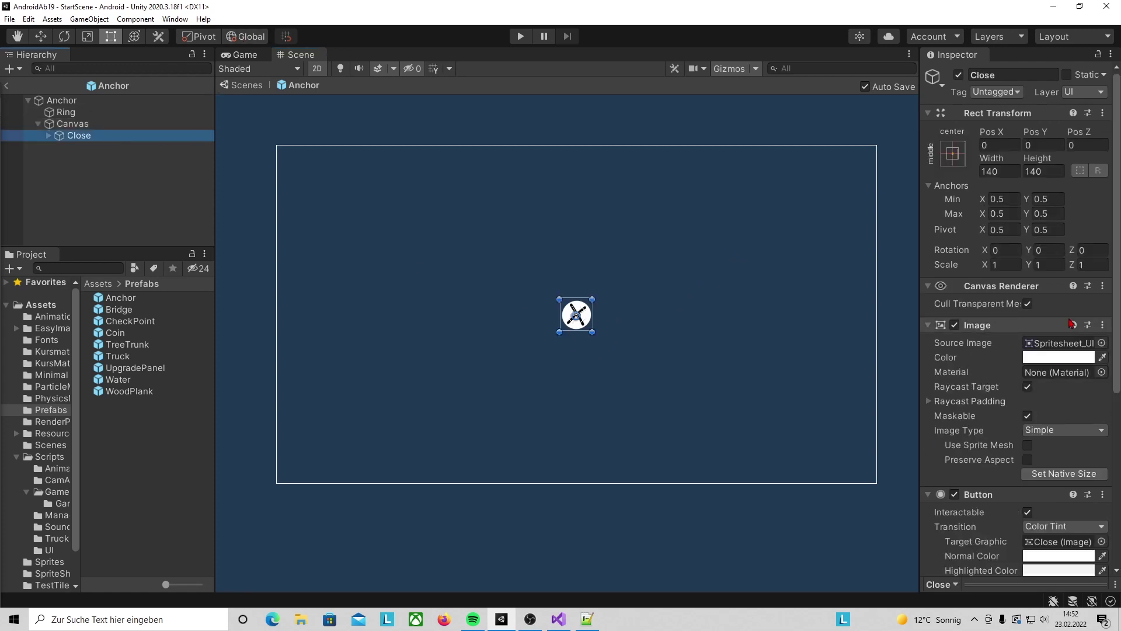
left_click(1074, 357)
left_click_drag(1019, 357, 965, 376)
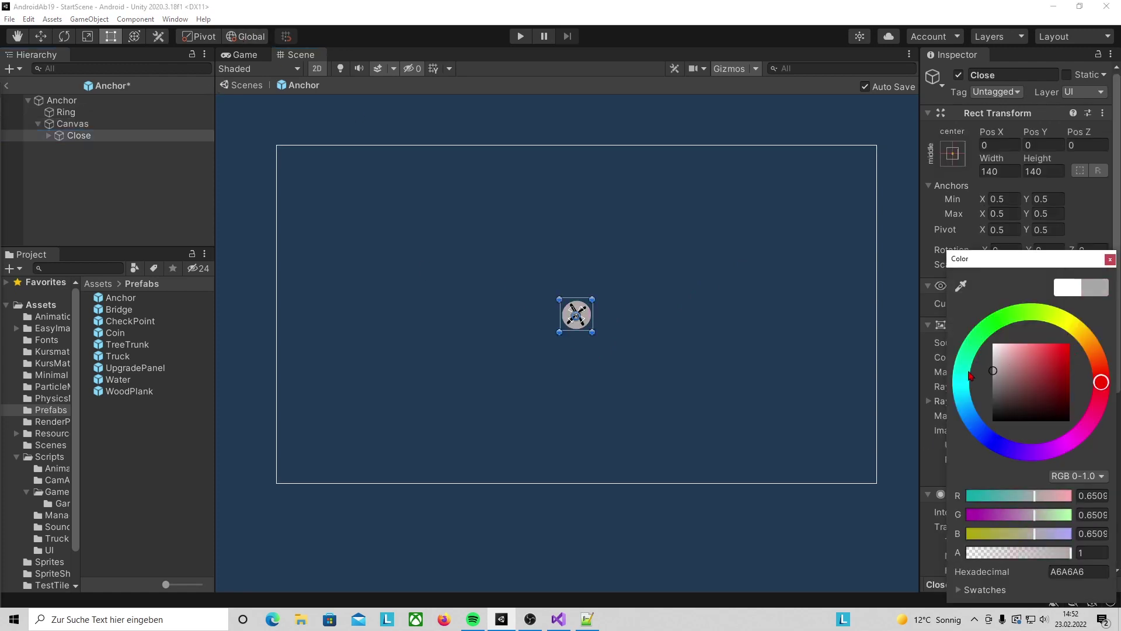
left_click(169, 347)
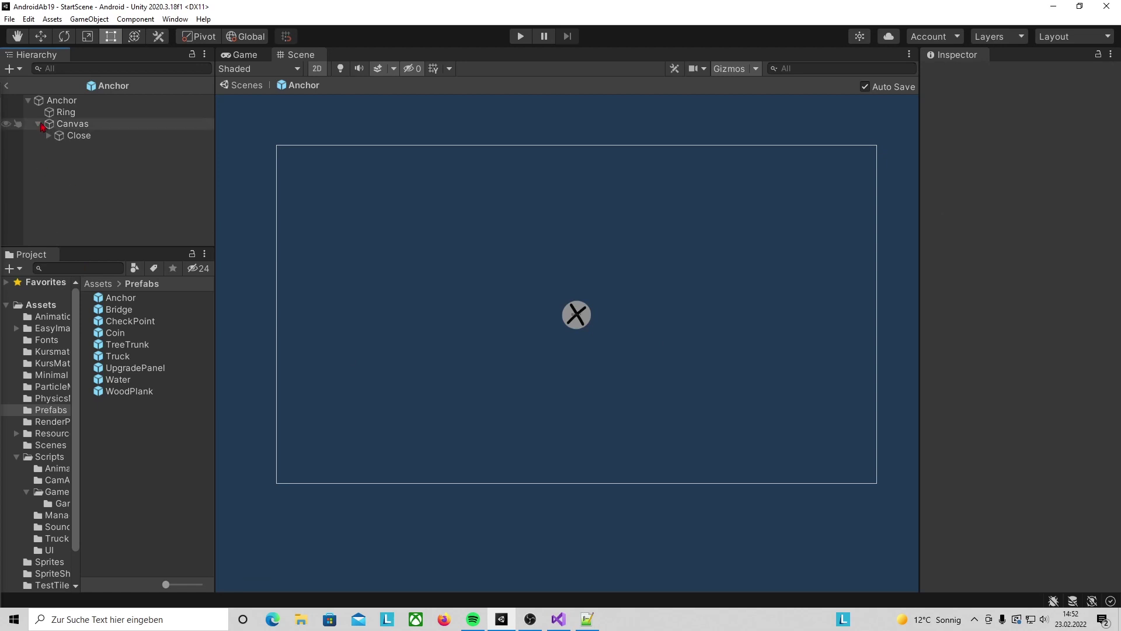
Step: Delete the Close button's Text child and leave prefab mode
left_click(48, 135)
left_click(87, 148)
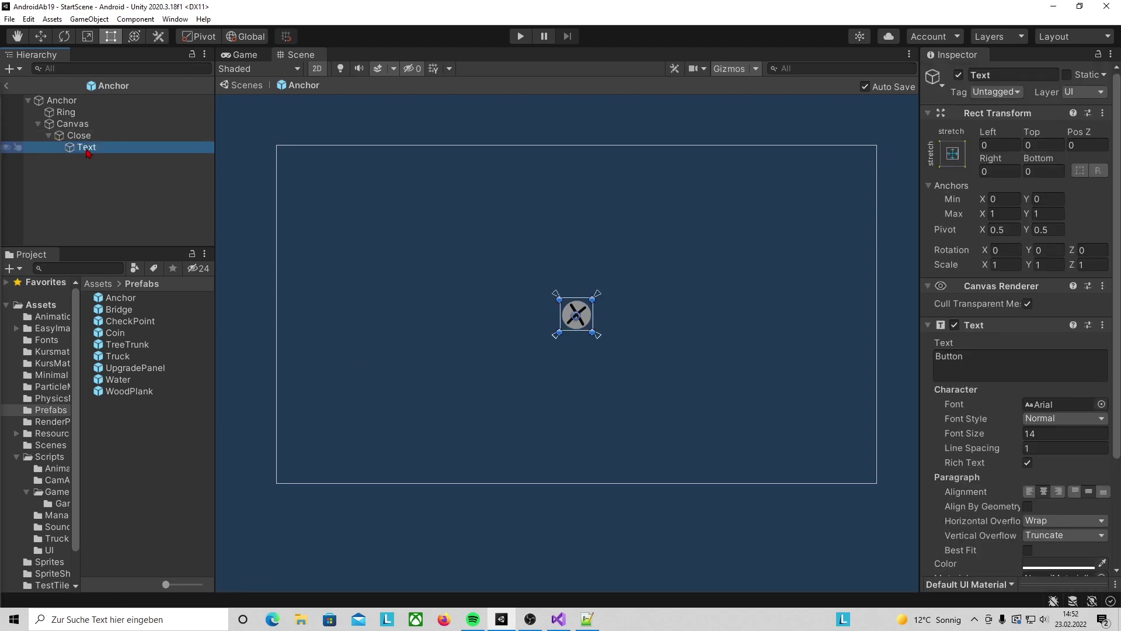
right_click(86, 148)
left_click(124, 238)
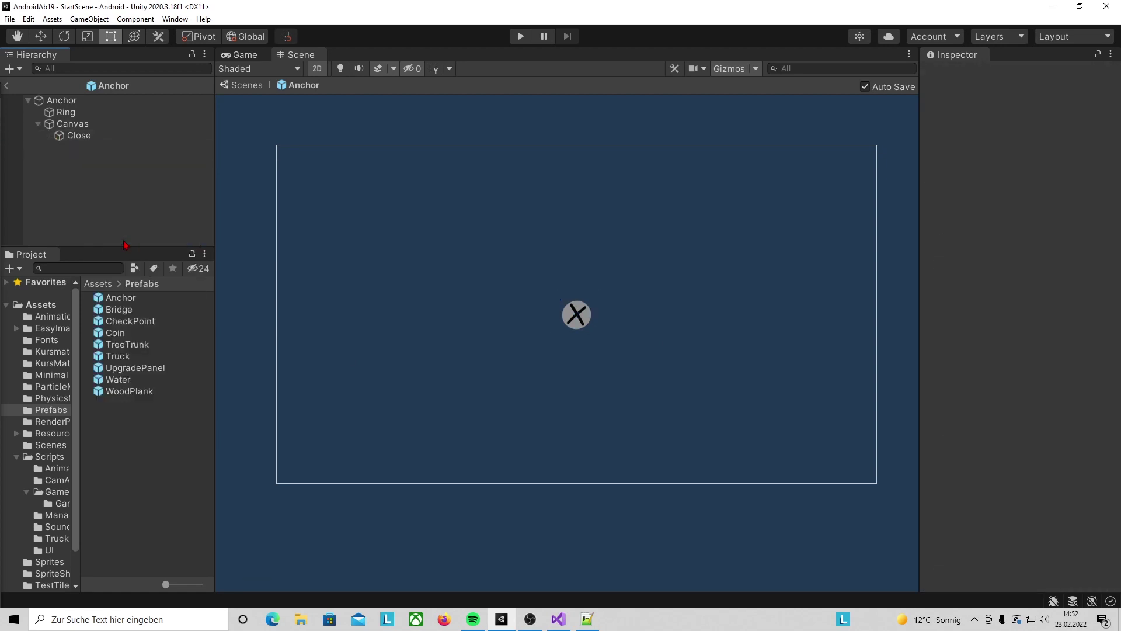
left_click(7, 86)
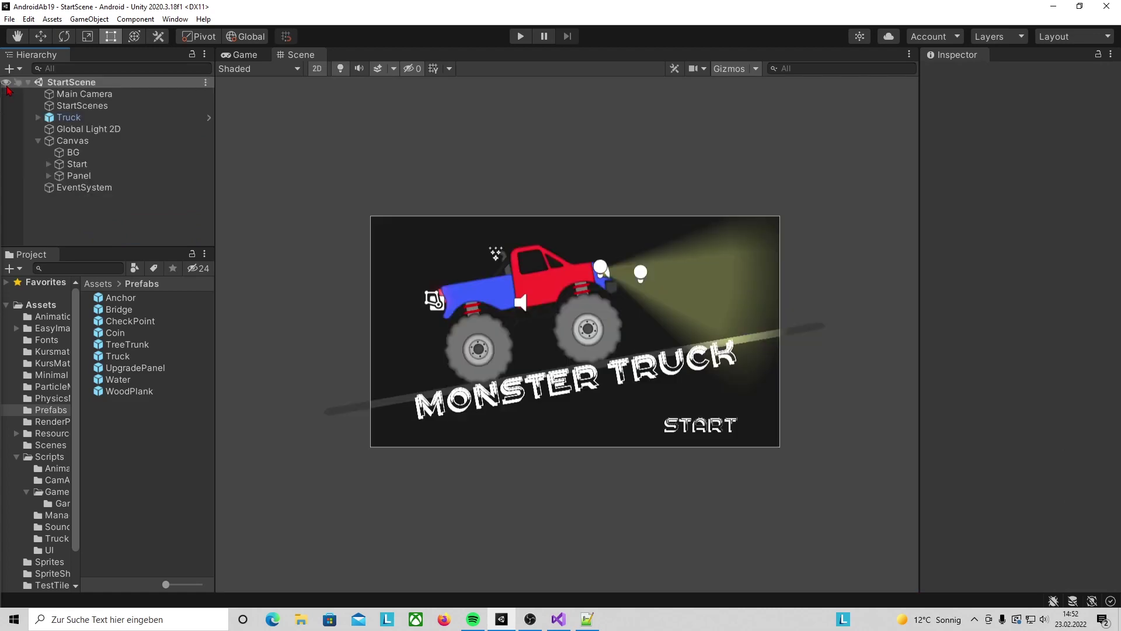
left_click(558, 620)
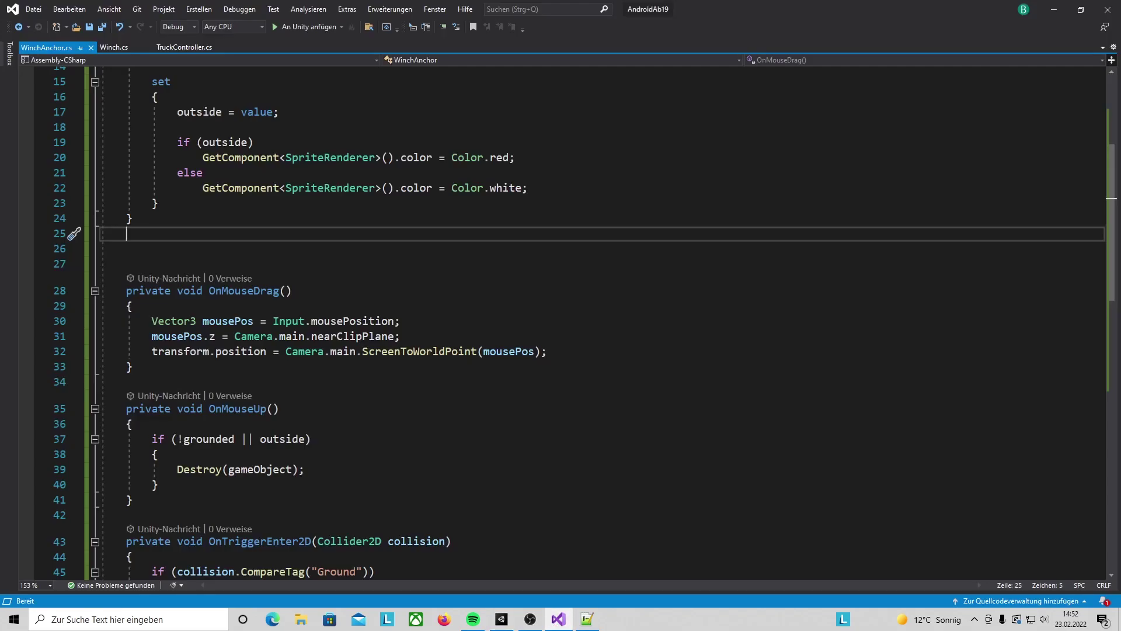
Step: Add an empty Start method after the Outside property in WinchAnchor.cs
key("alt+Tab")
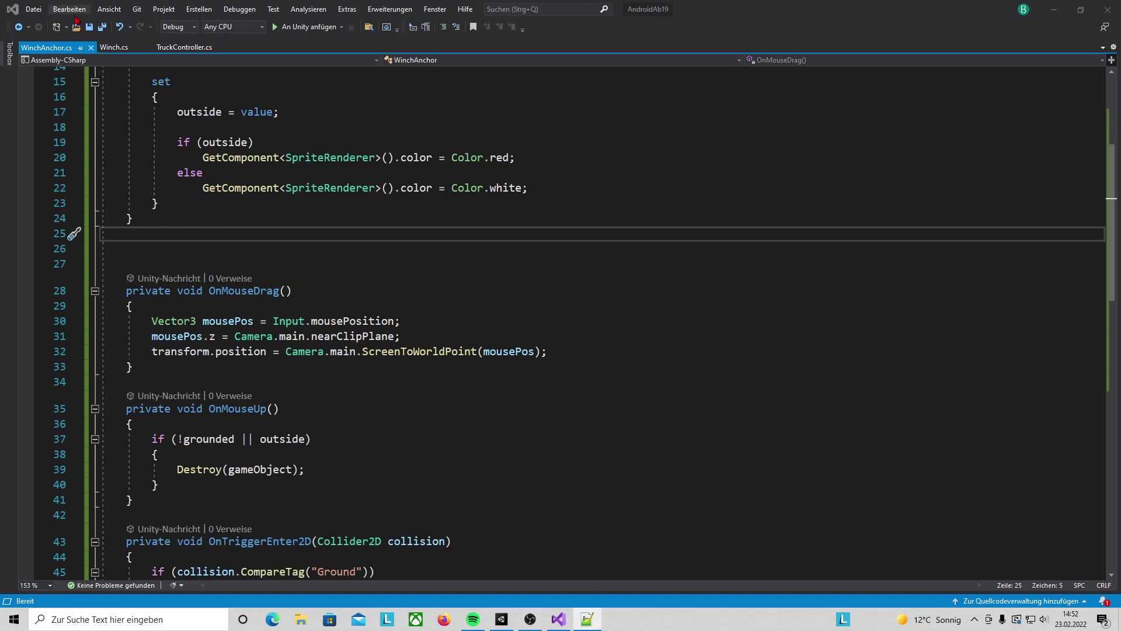
scroll(213, 235, "up", 5)
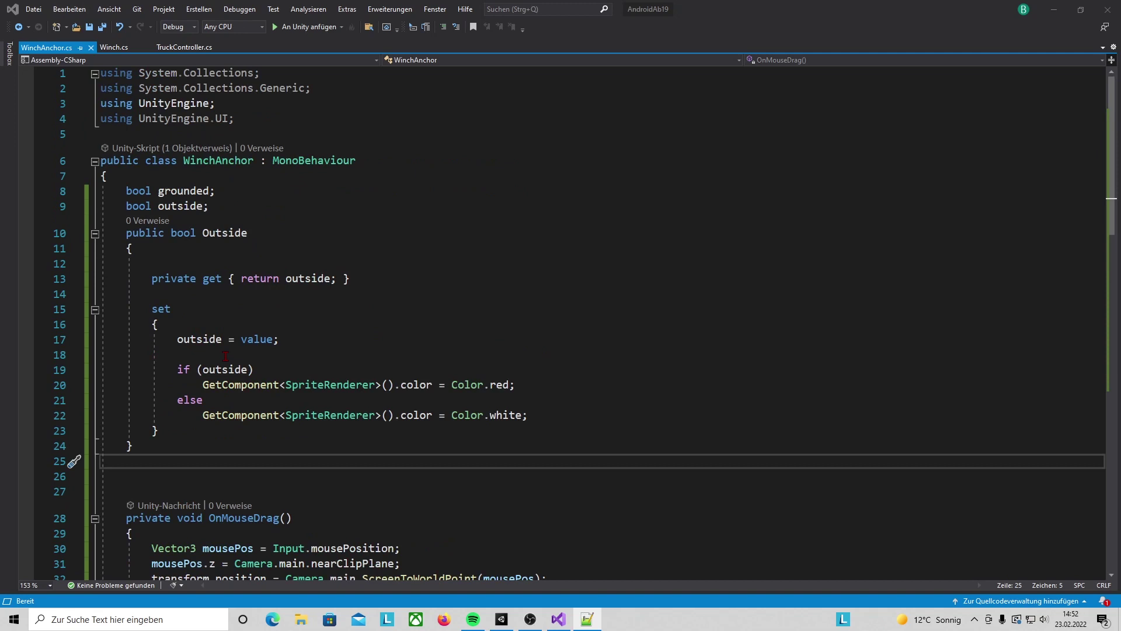
scroll(179, 306, "down", 3)
scroll(265, 329, "down", 3)
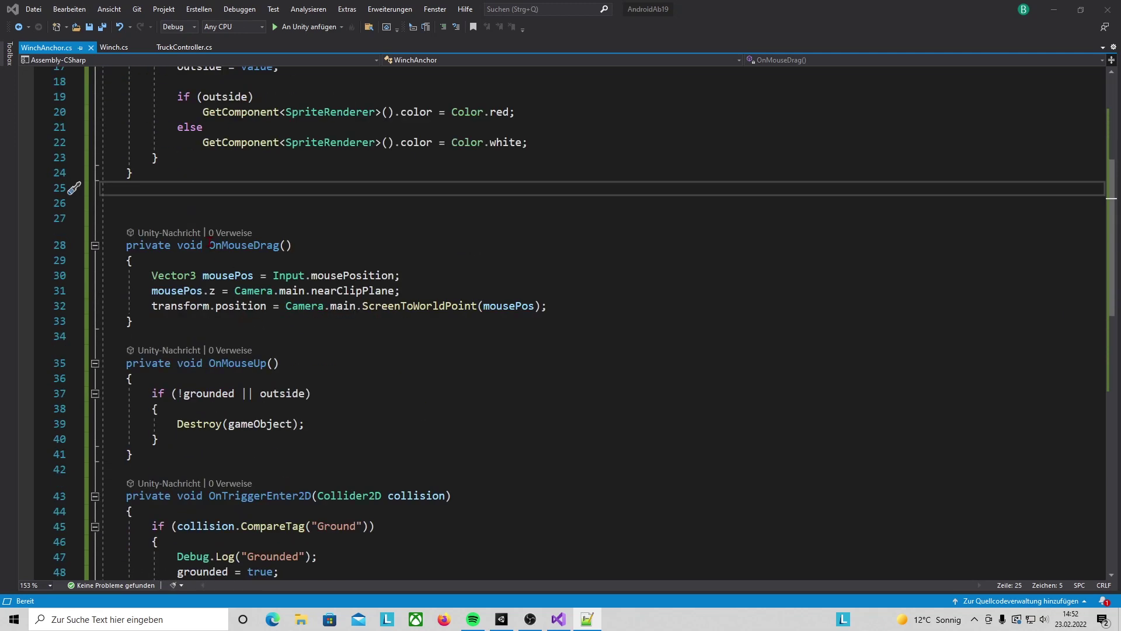
scroll(214, 258, "up", 1)
scroll(164, 278, "up", 1)
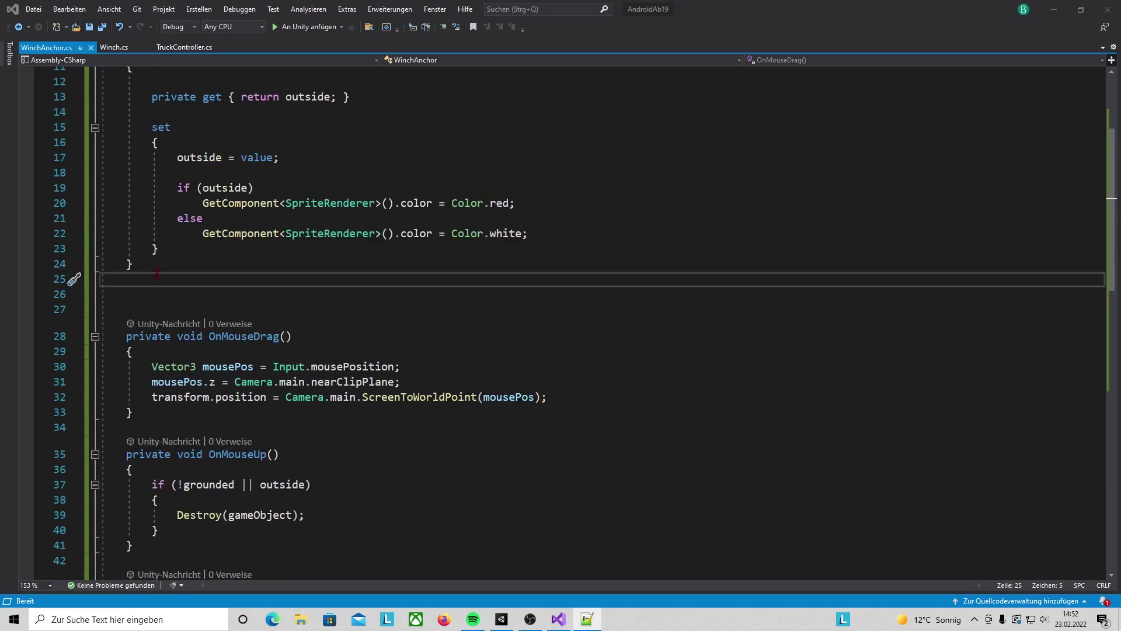
key("Down")
type("Sta")
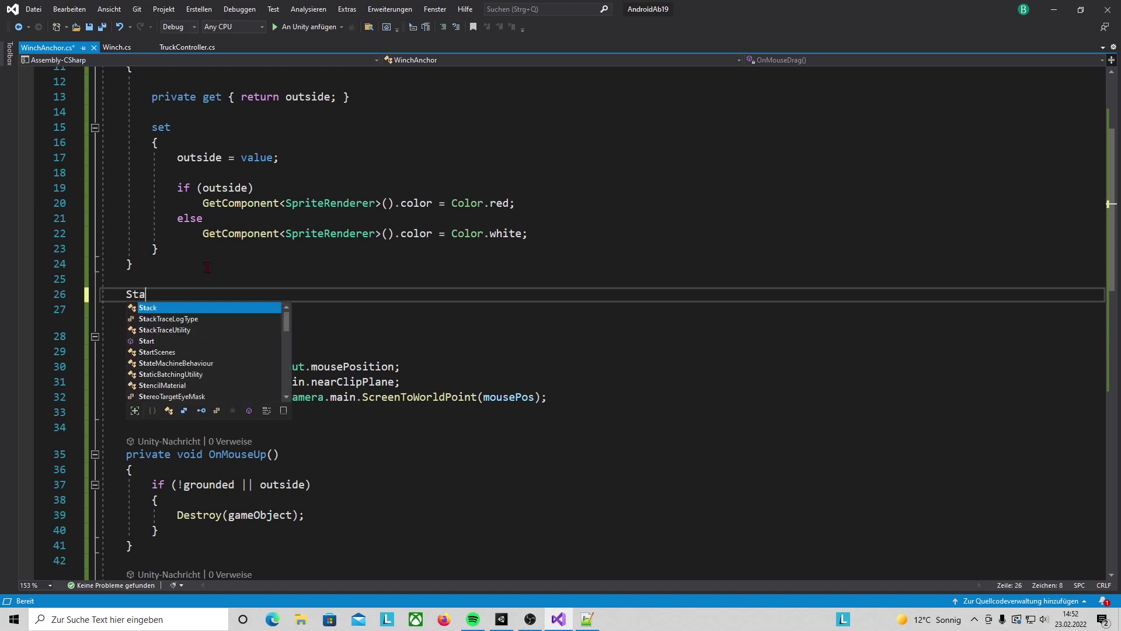
key("Tab")
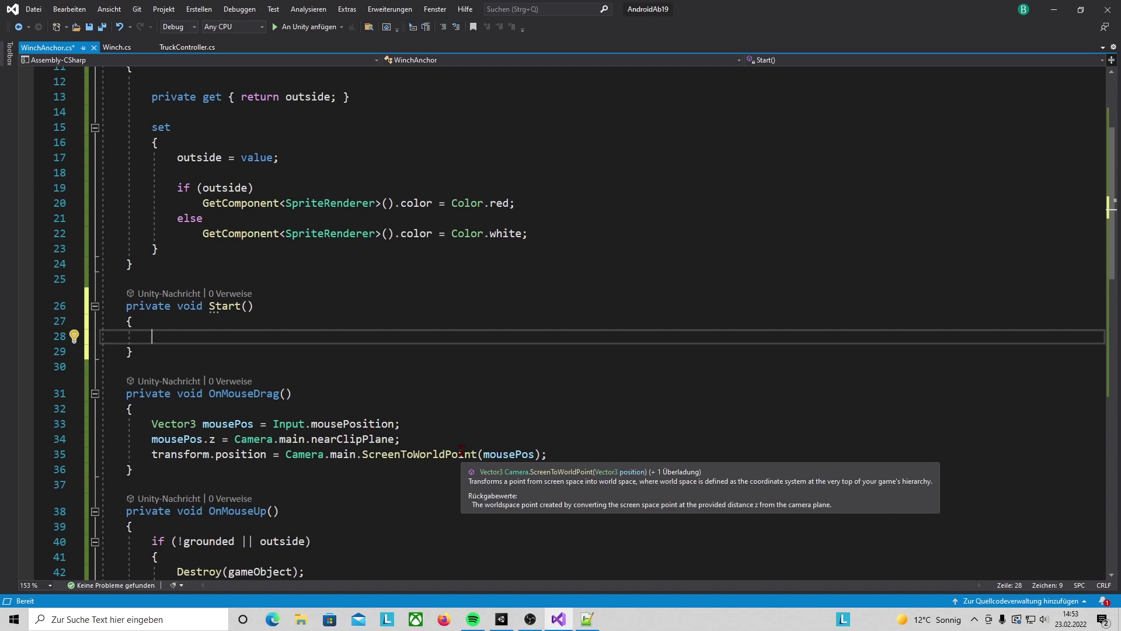
Step: Make the child Button's onClick listener destroy the anchor gameObject, then save all scripts
type("GetComponentInChildren<Button")
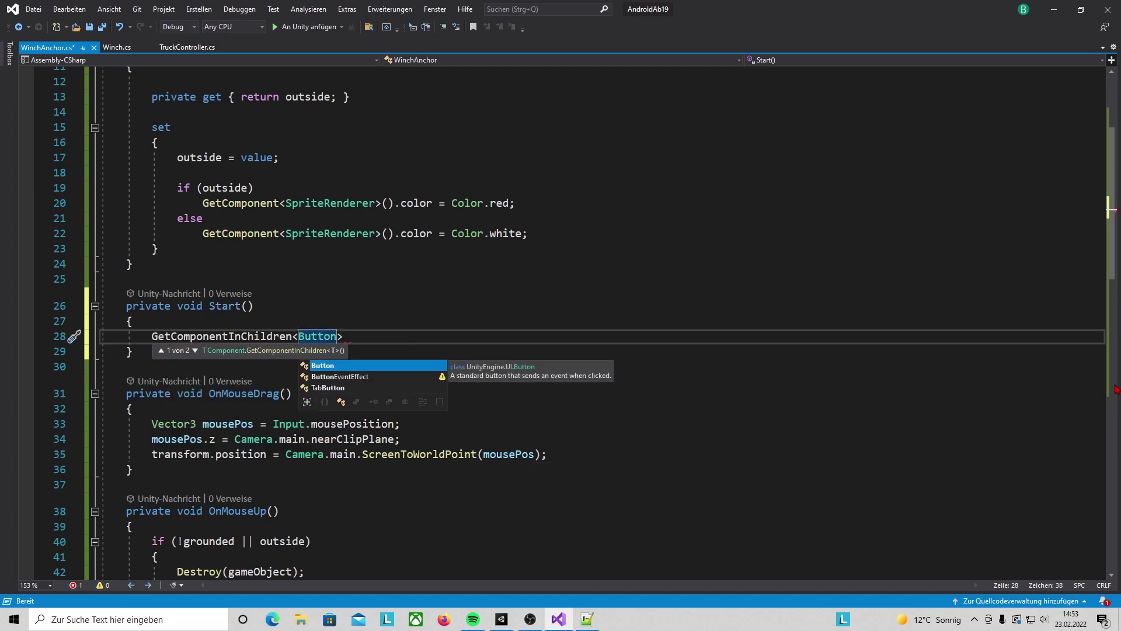
type(">()")
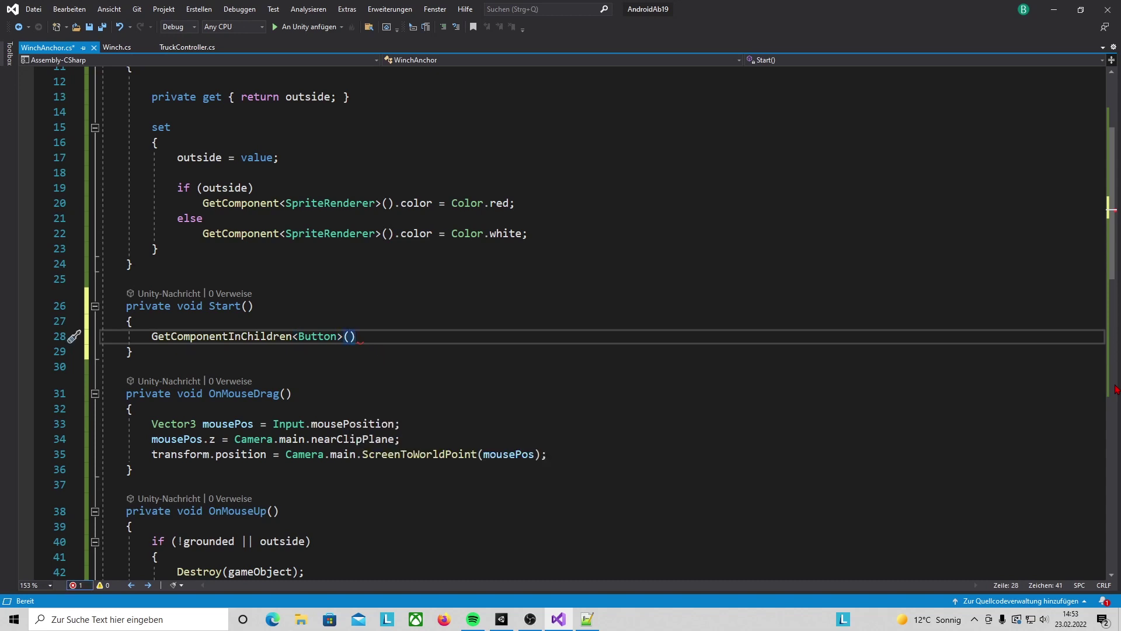
type(".onClick.AddListener( ")
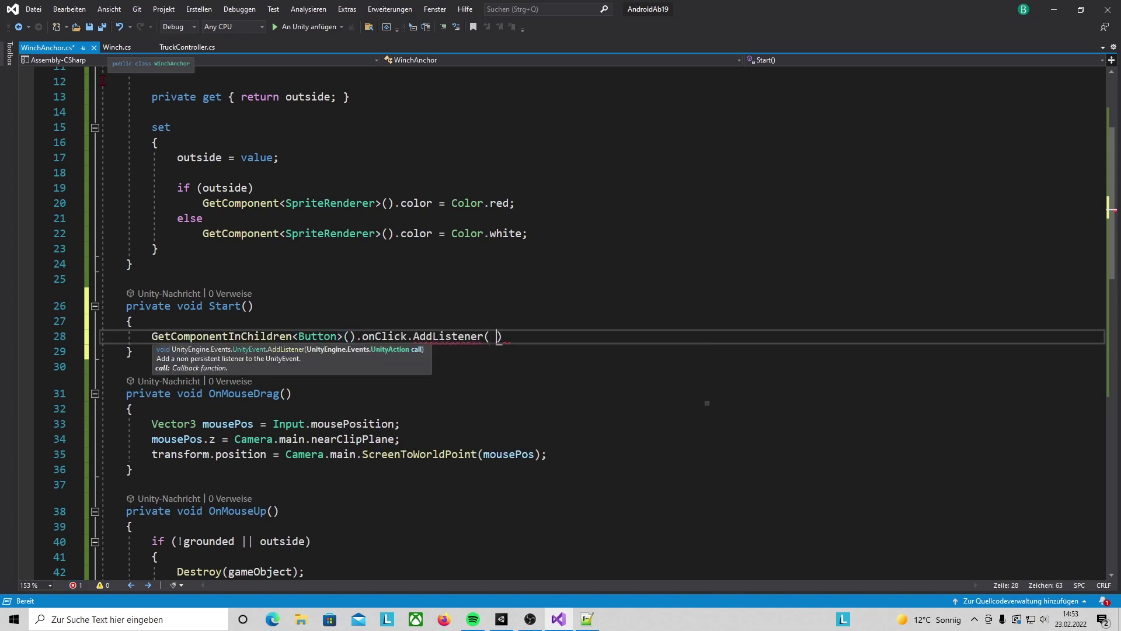
type("()=>")
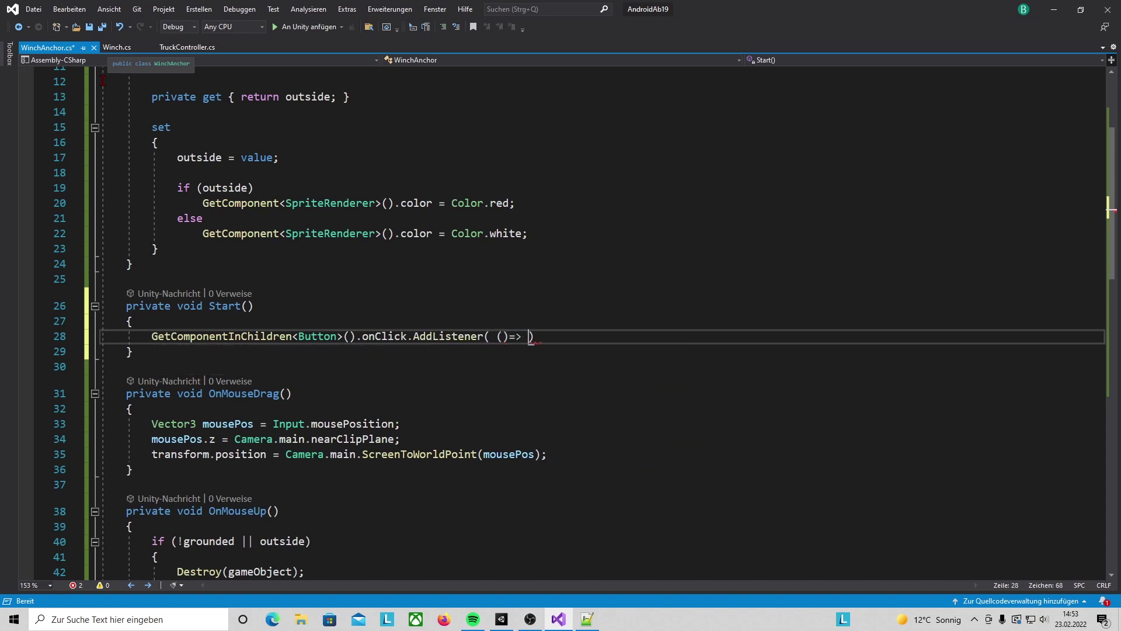
type(" { ")
type("Des(")
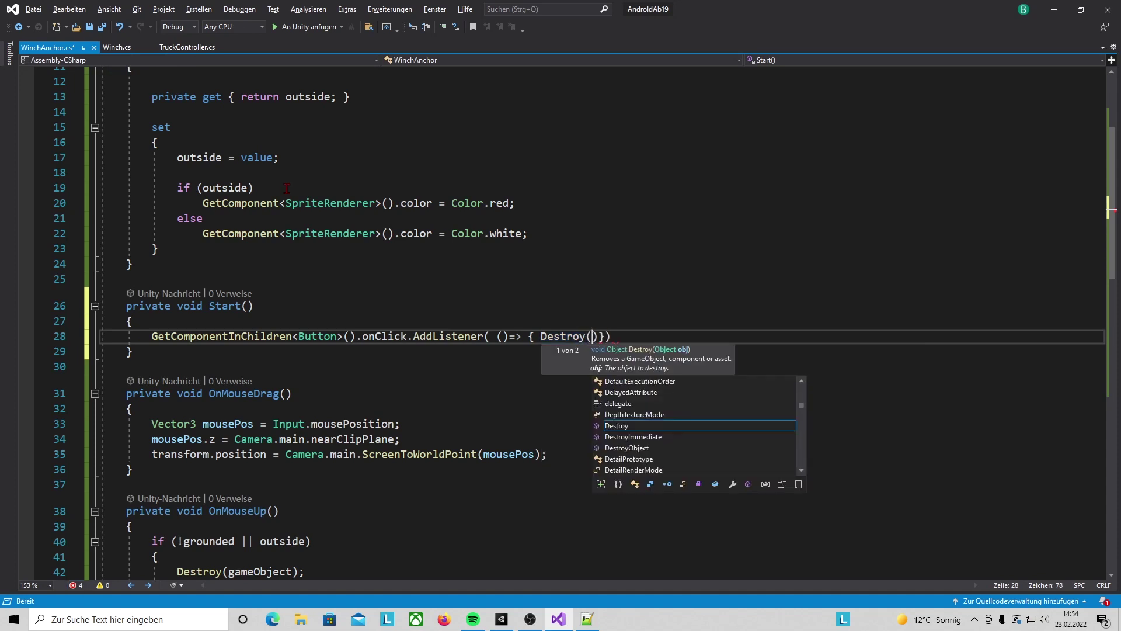
type("g")
type("ameObject")
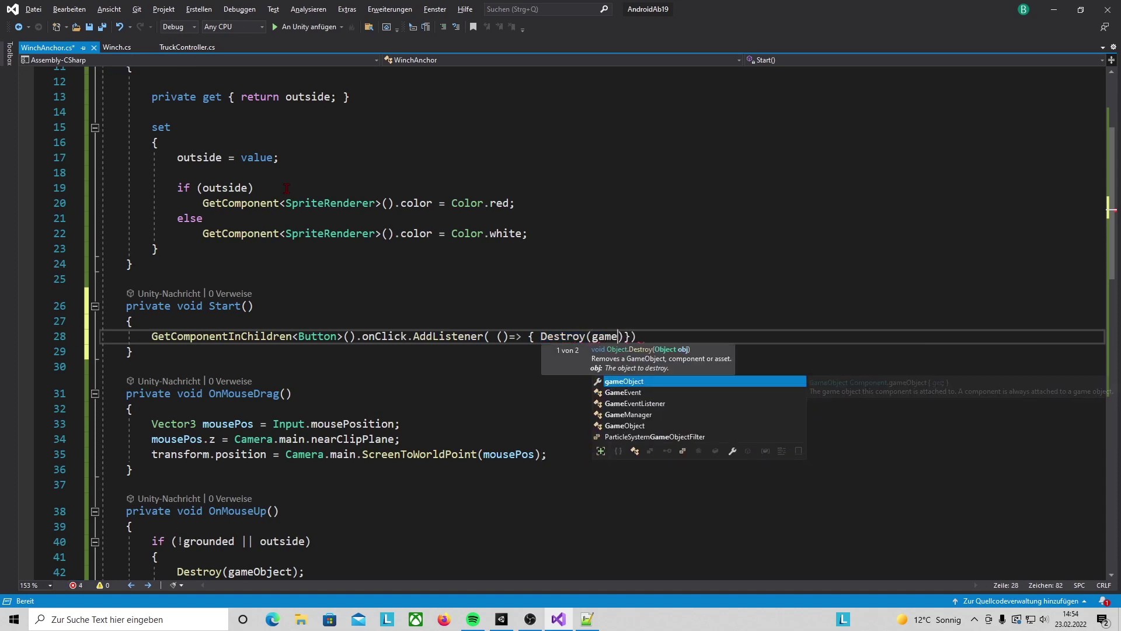
type(";")
key("Down")
key("Down")
key("Down")
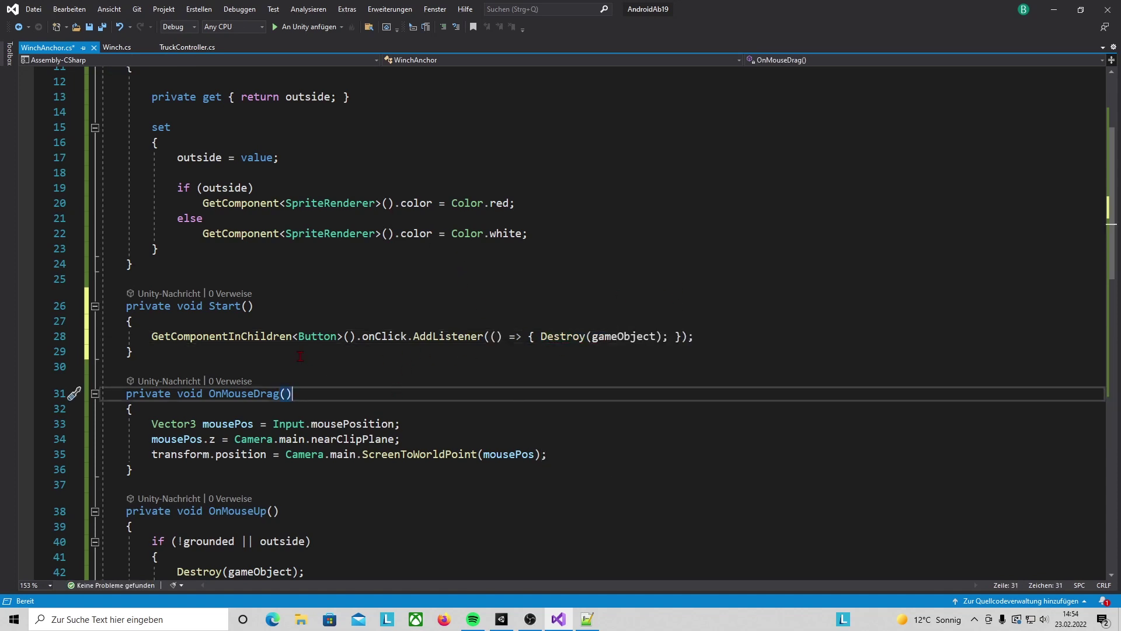
left_click(101, 27)
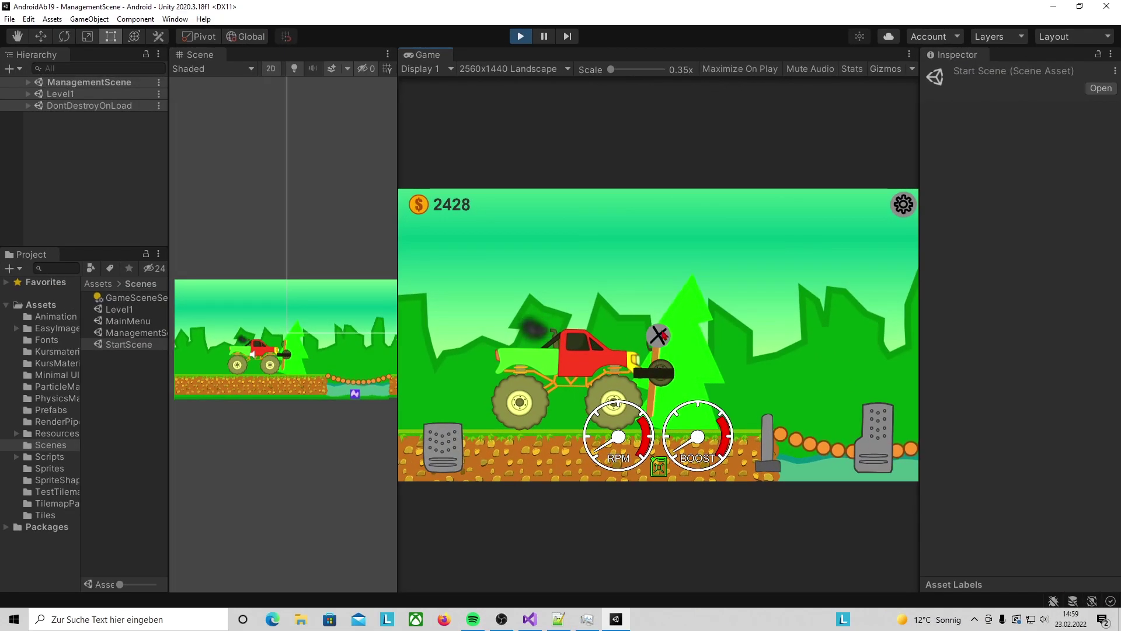
Step: Drag the anchor across the game, delete it with its close button, then stop playing
left_click_drag(659, 368, 755, 427)
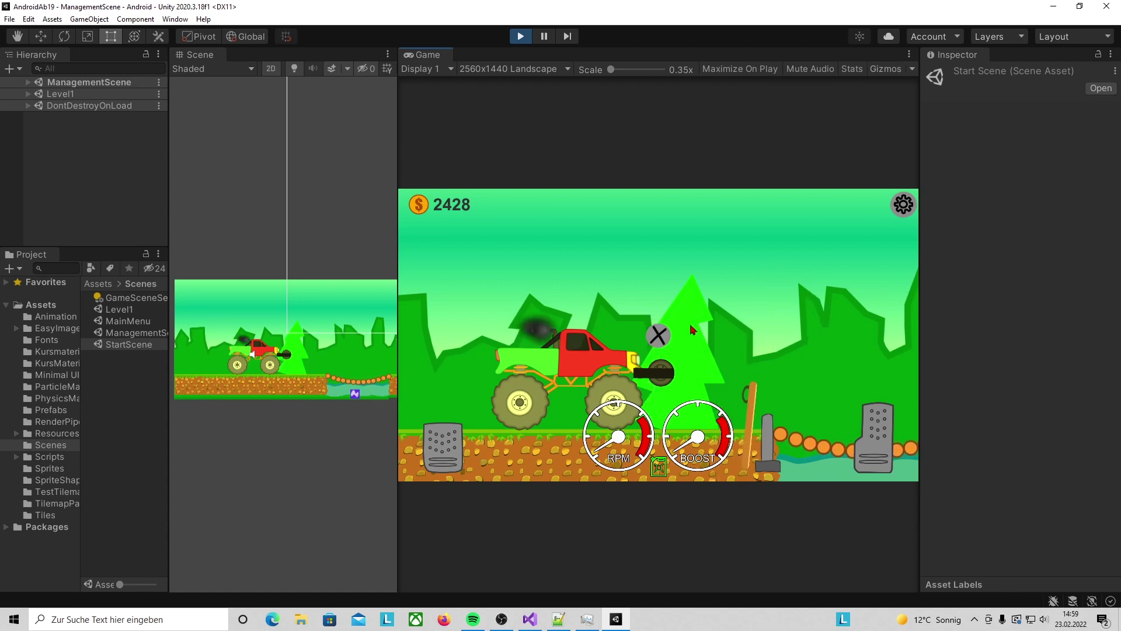
left_click(660, 336)
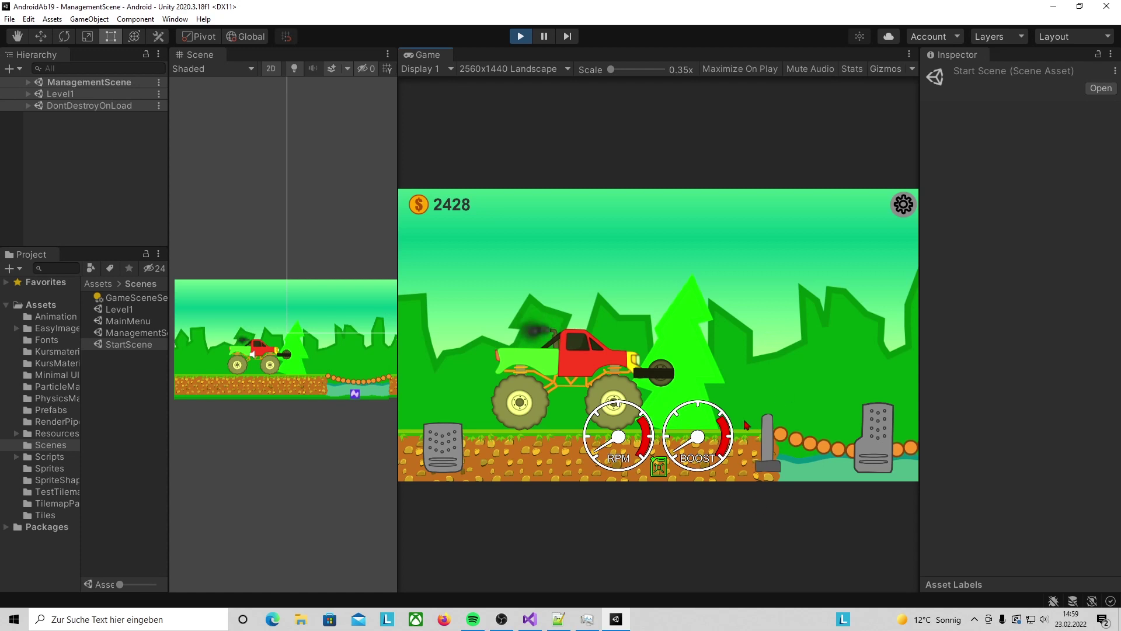
left_click(533, 35)
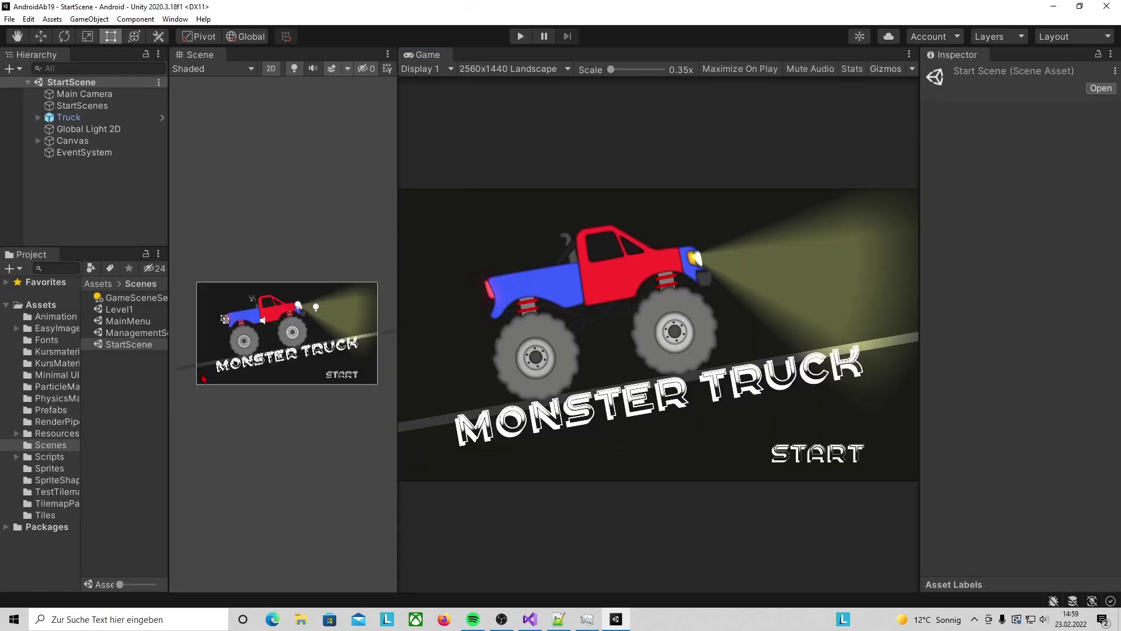
Step: Set the Anchor prefab's Order in Layer to 0
left_click(52, 410)
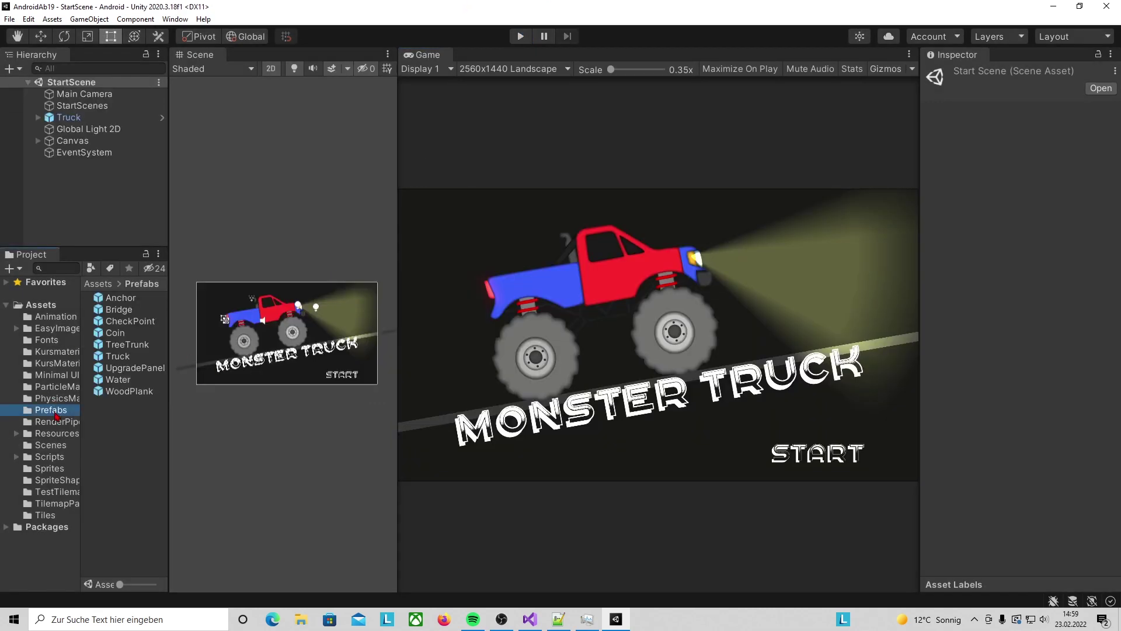
double_click(131, 299)
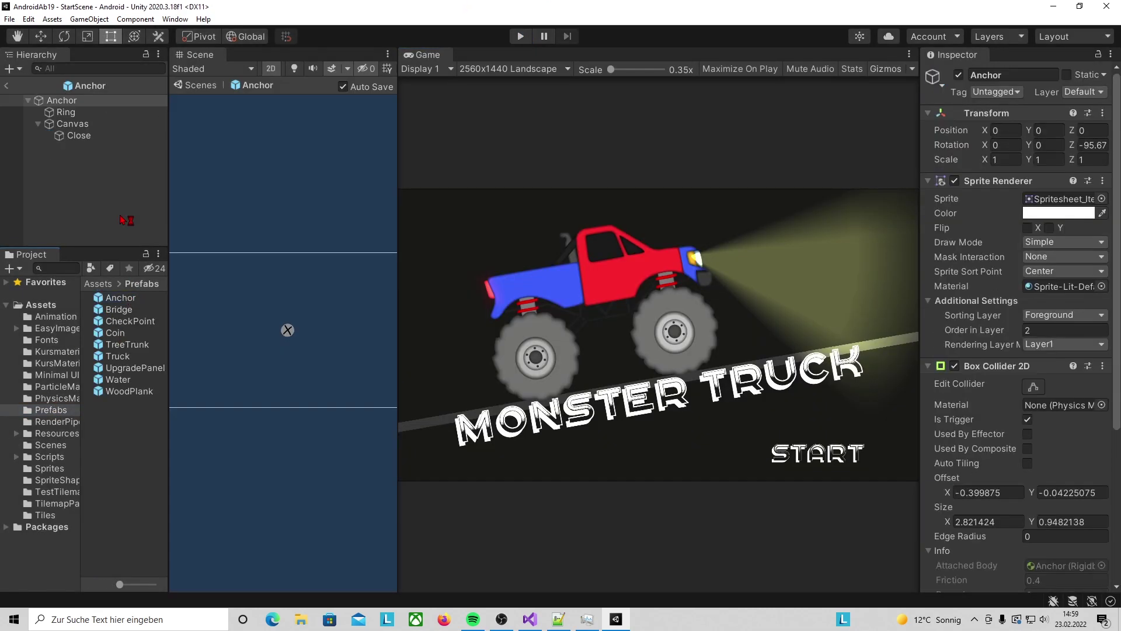
left_click(1039, 330)
type("0")
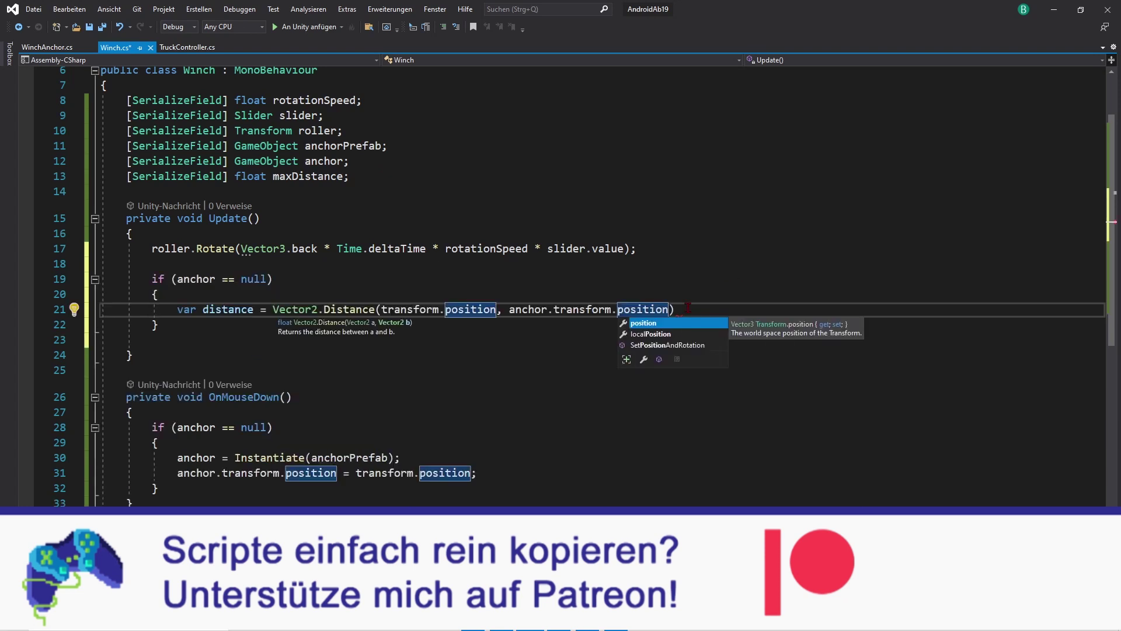
Step: Finish the distance calculation and set WinchAnchor.Outside = distance > maxDistance, then save
type(");")
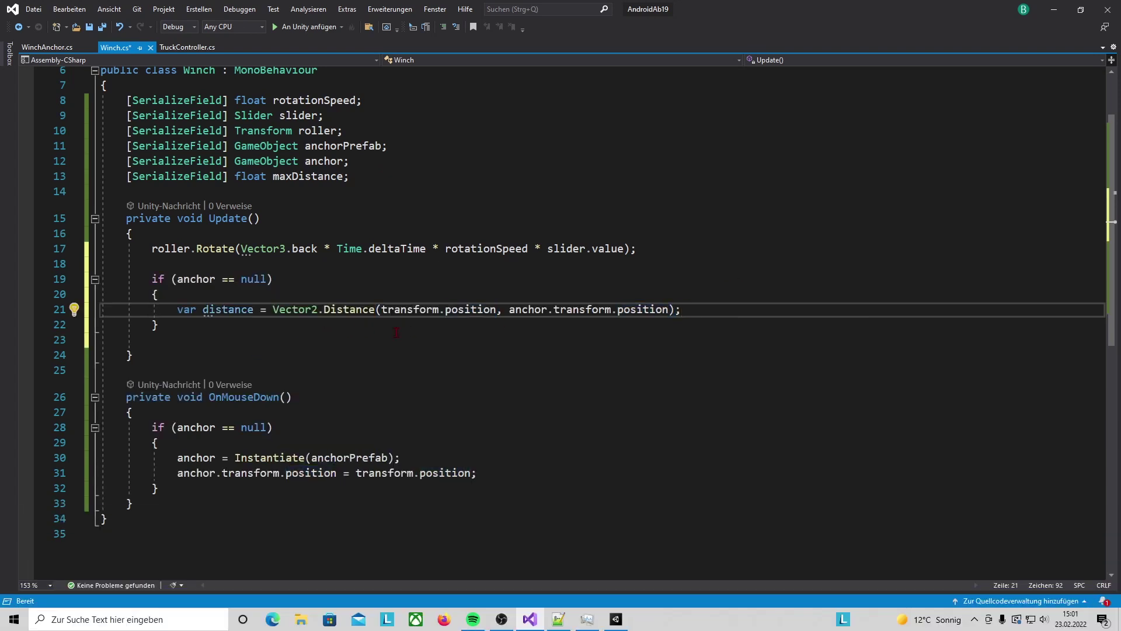
key("Return")
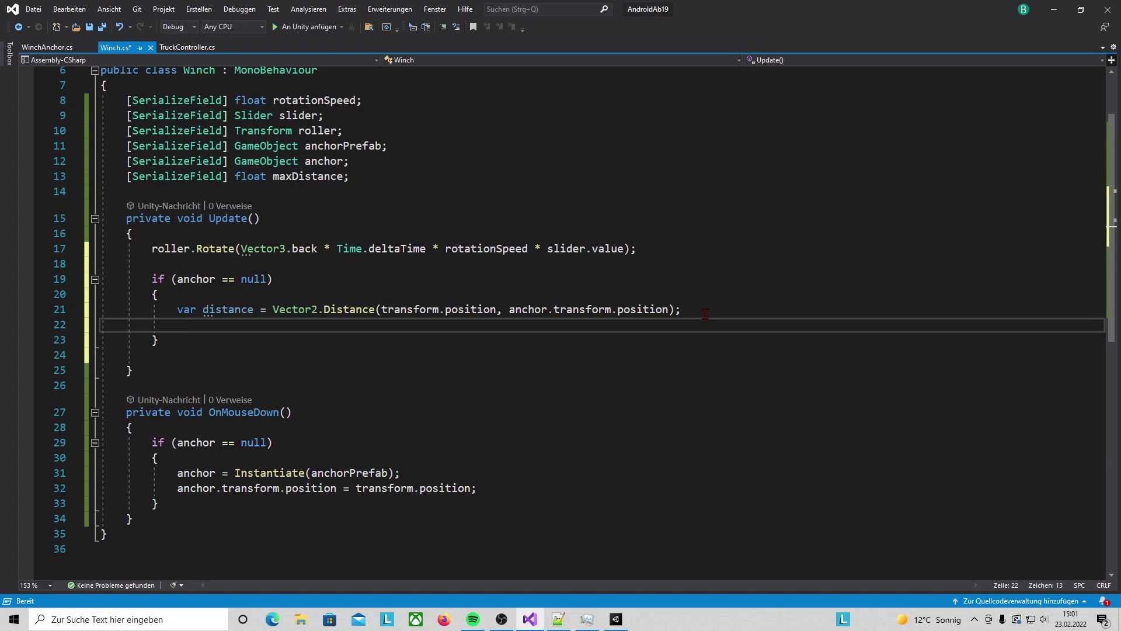
type("anchor.GetComponent<WinchAnchor>().Outside = distance > maxDistance;")
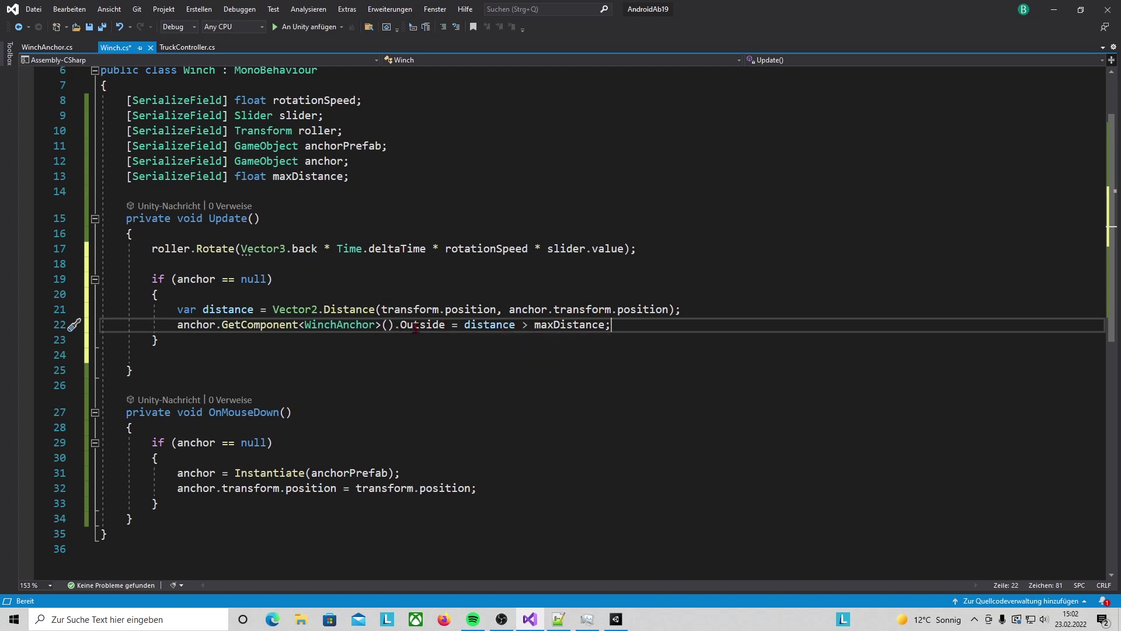
left_click(88, 27)
Step: Change the anchor check in Update from == null to != null
left_click(49, 48)
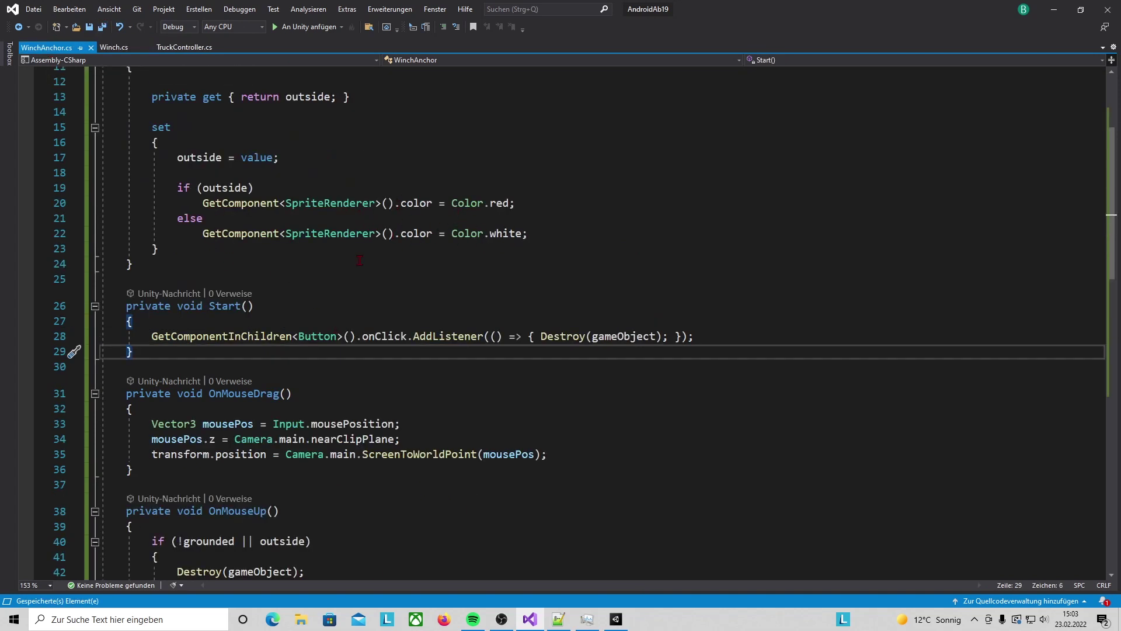
key("ctrl+Tab")
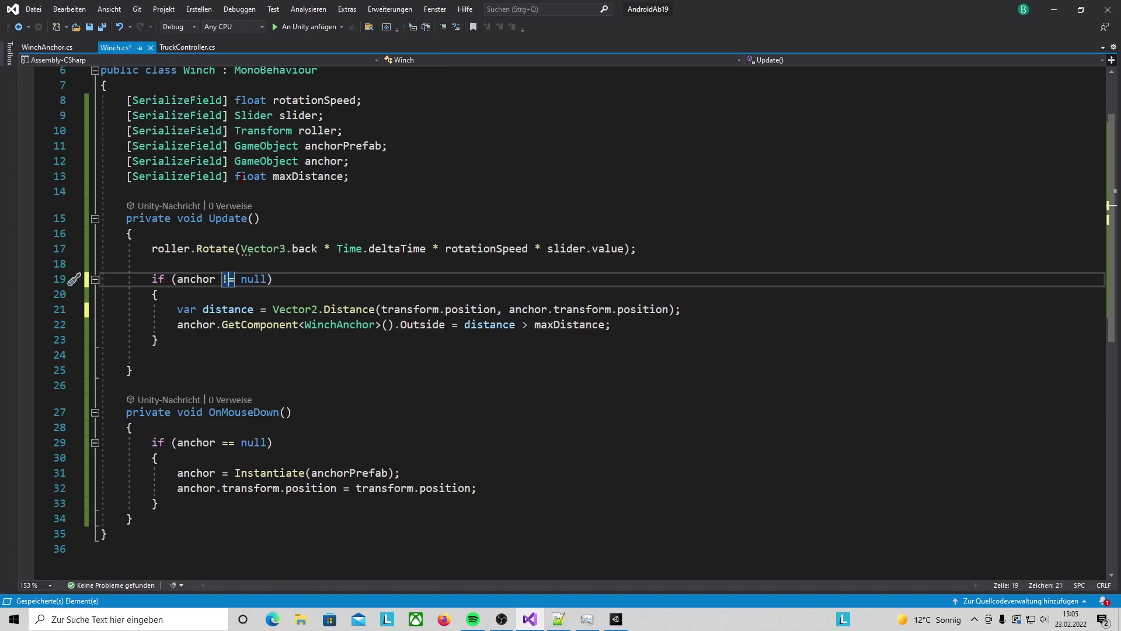
key("Down")
key("Down")
key("Down")
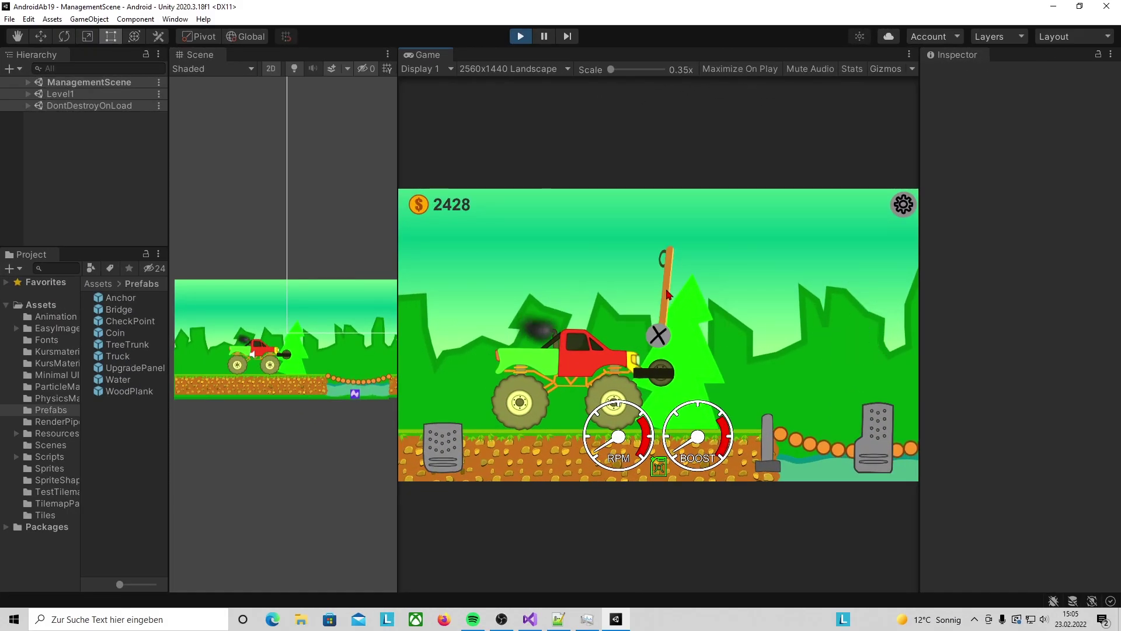
Step: Drag the anchor right, set it on the ground, bring it back, and pull a new one from the winch
mouse_move(668, 294)
left_mouse_down()
mouse_move(824, 319)
mouse_move(905, 309)
mouse_move(744, 422)
mouse_move(841, 257)
left_mouse_up()
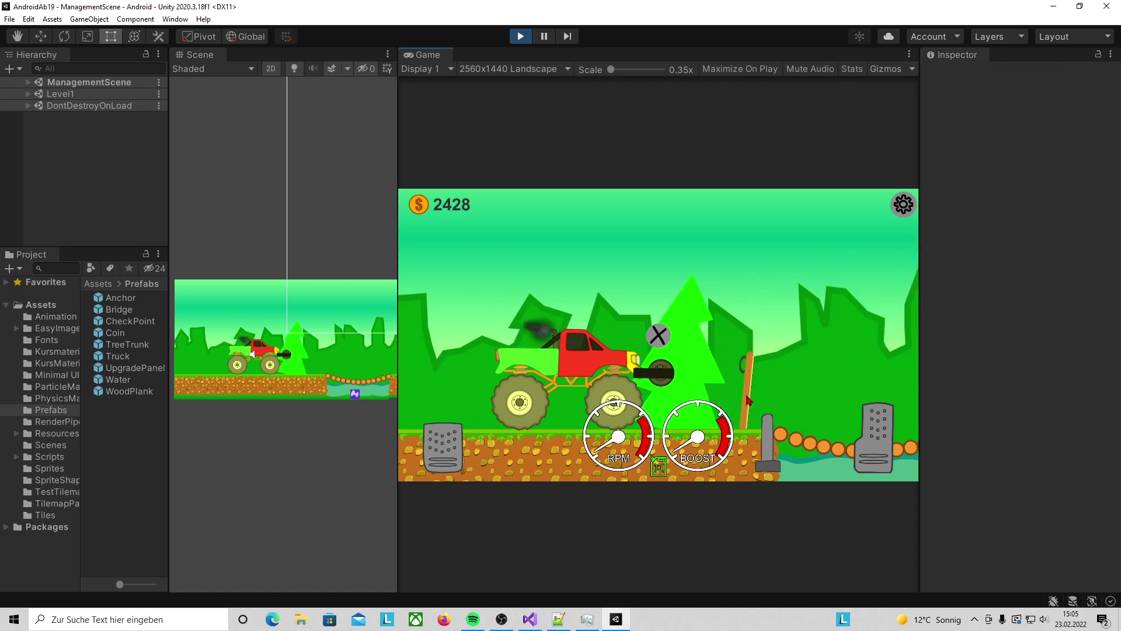
mouse_move(841, 257)
left_mouse_down()
mouse_move(826, 434)
mouse_move(928, 421)
mouse_move(413, 447)
left_mouse_up()
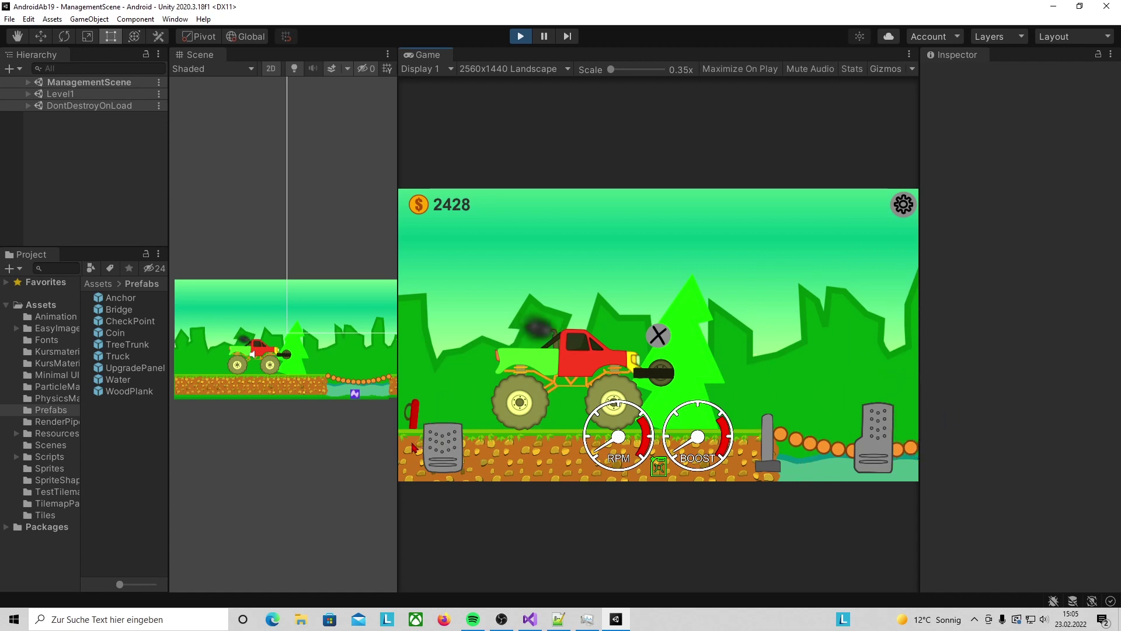
mouse_move(413, 448)
left_mouse_down()
mouse_move(544, 377)
mouse_move(417, 437)
left_mouse_up()
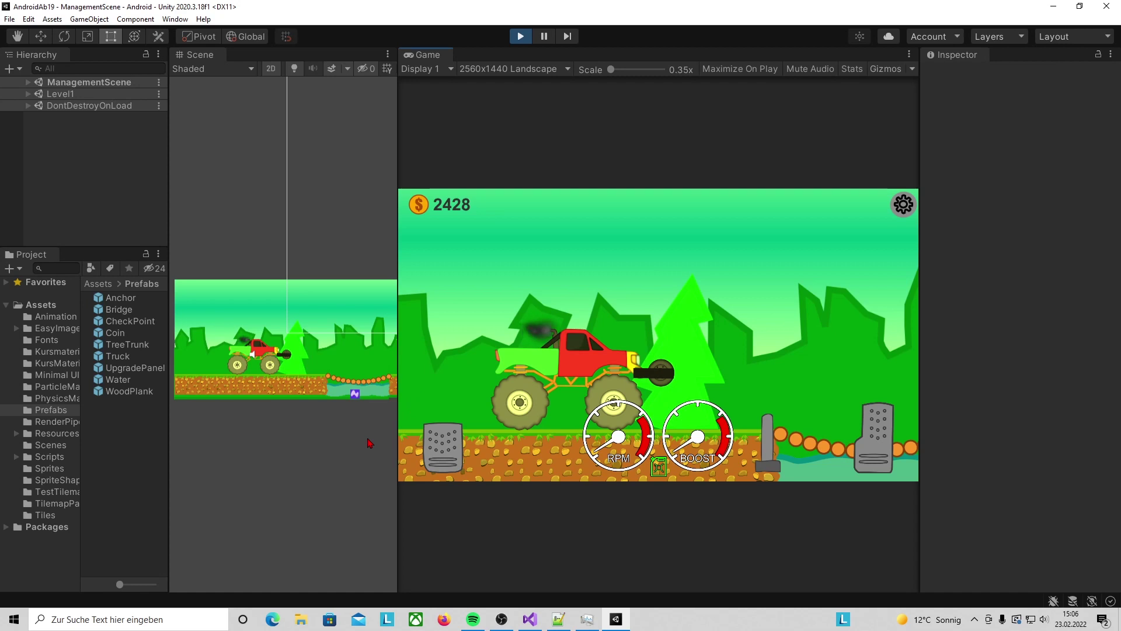
left_click_drag(905, 450, 749, 416)
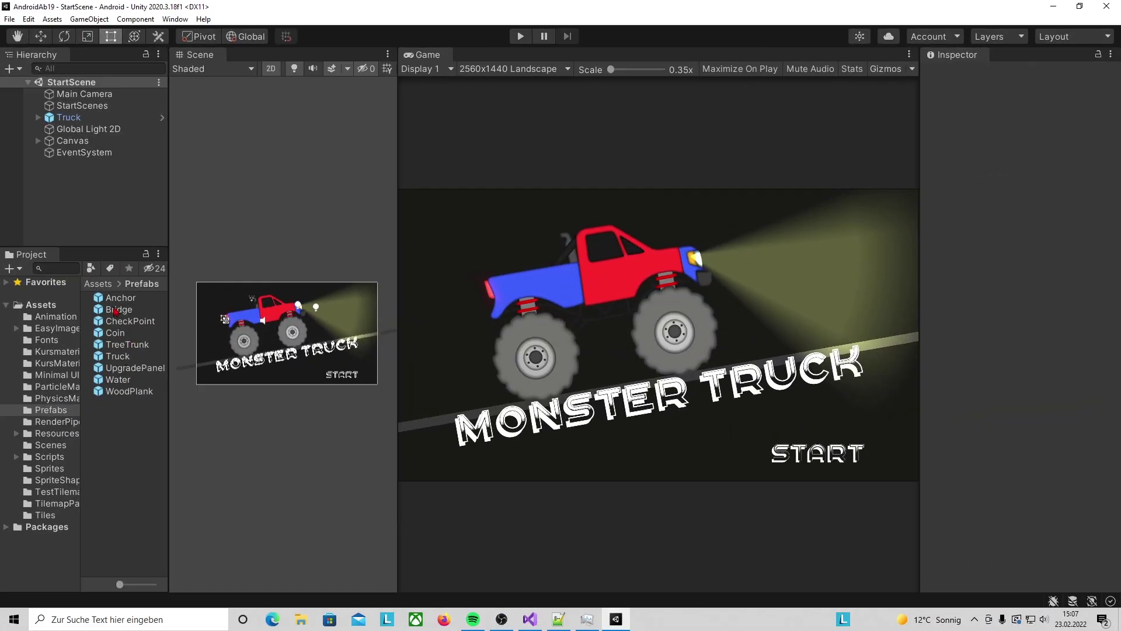
Step: Open the Truck prefab and add a Line Renderer component to the Winch
double_click(119, 357)
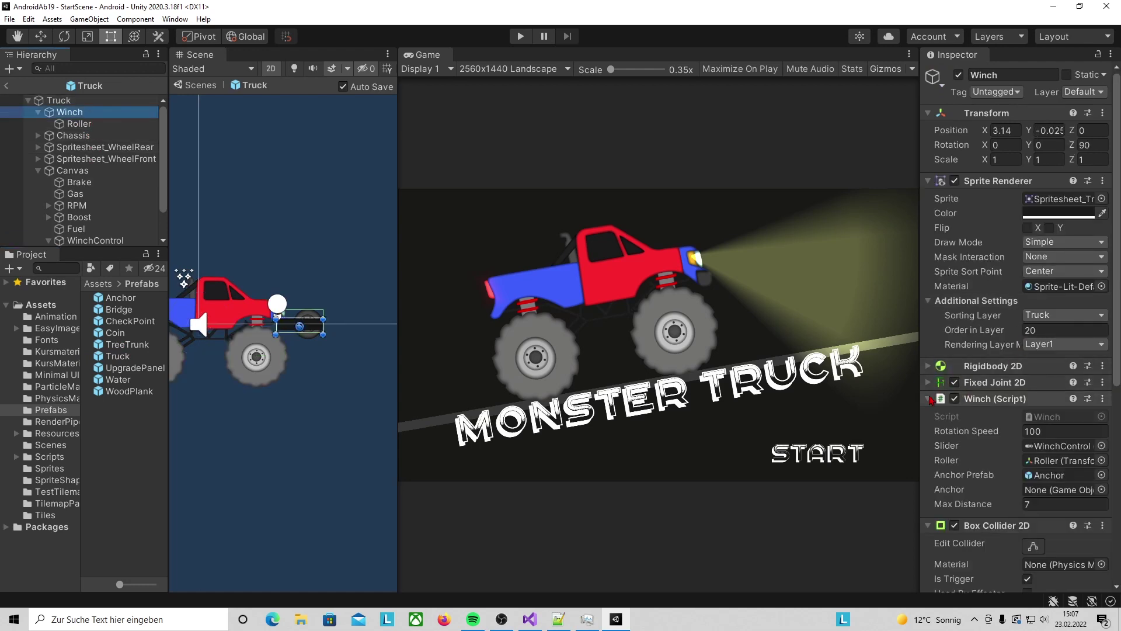
left_click(929, 399)
left_click(928, 415)
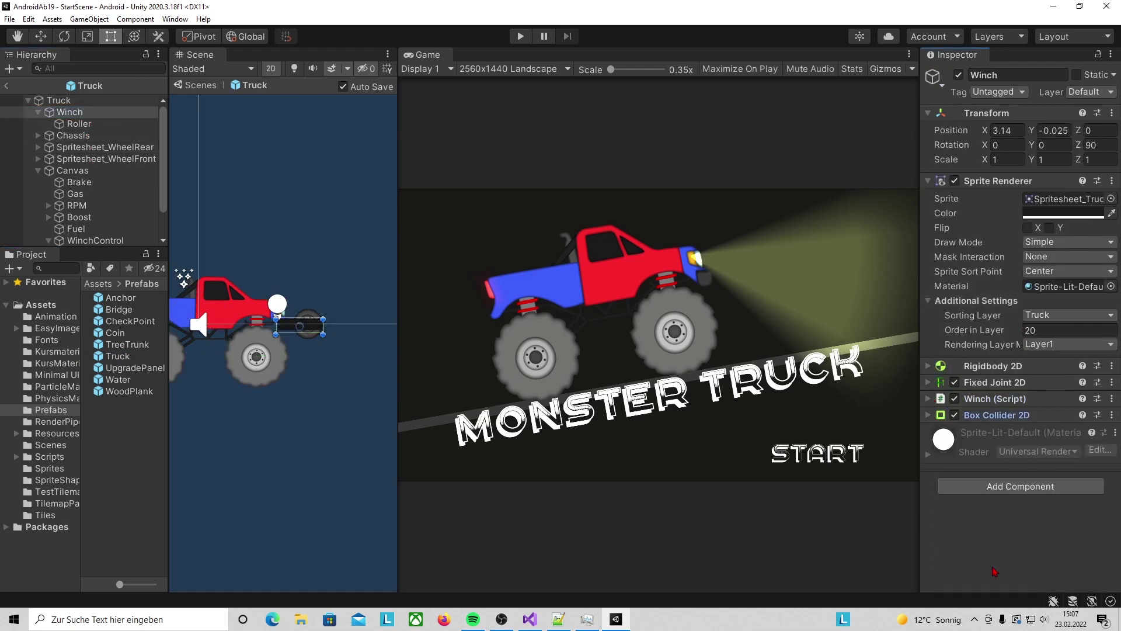
left_click(1020, 486)
type("RigLine")
key("Return")
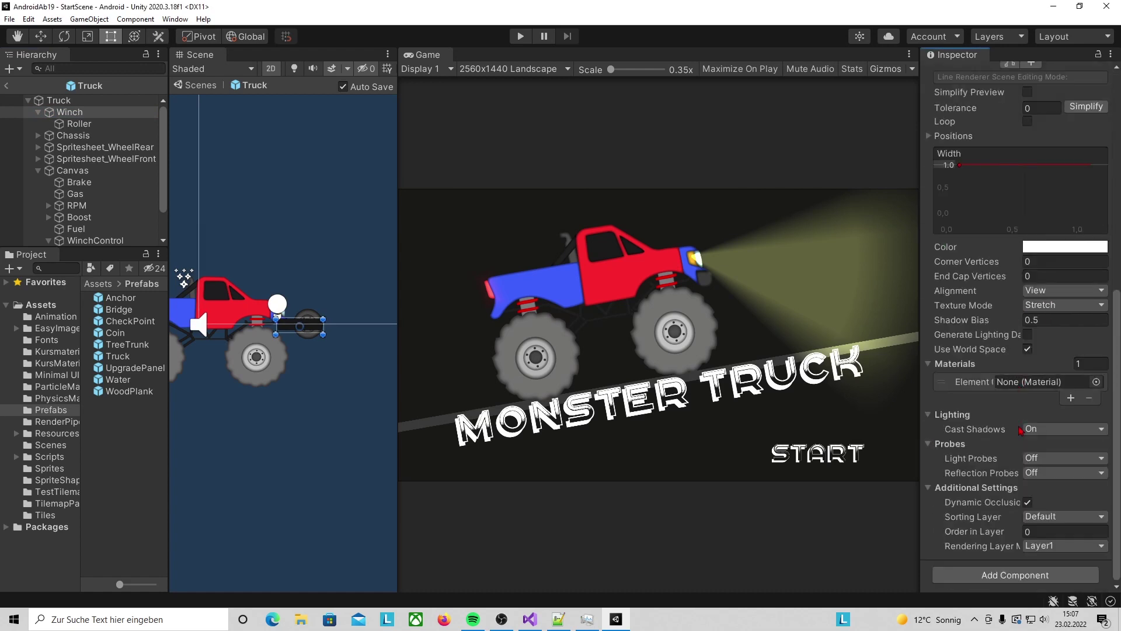
Step: Assign the Default-Line material to the Winch's line
left_click(1097, 382)
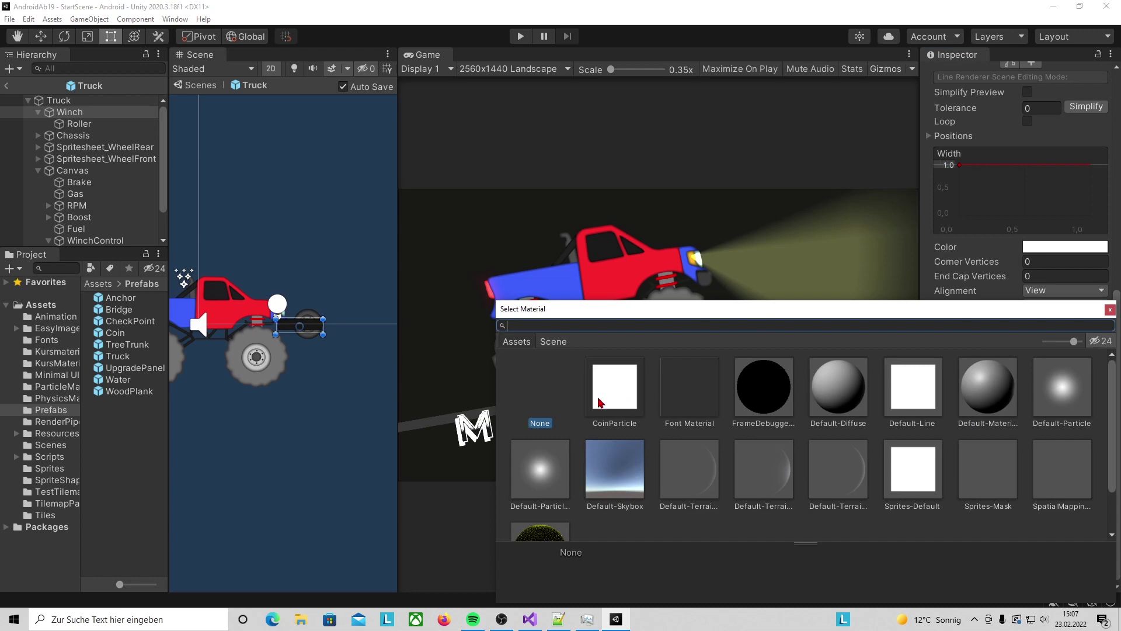
scroll(735, 523, "down", 3)
scroll(967, 395, "up", 3)
double_click(921, 383)
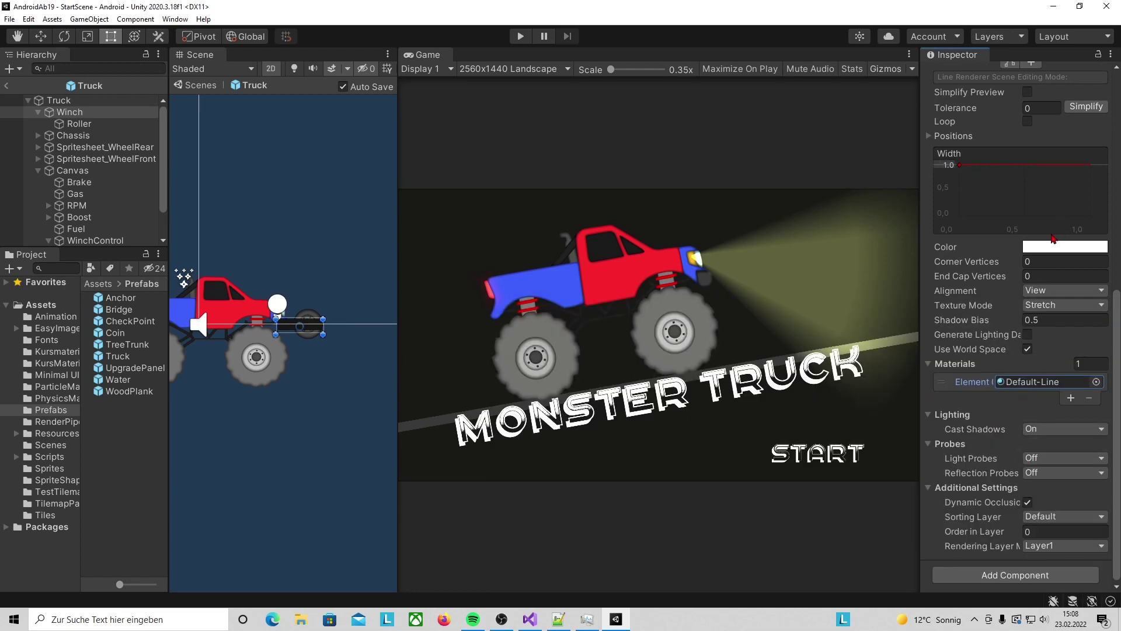
Step: Make the line gradient a single dark grey 3D3D3D colour and lower the width to 0.39
left_click(1049, 247)
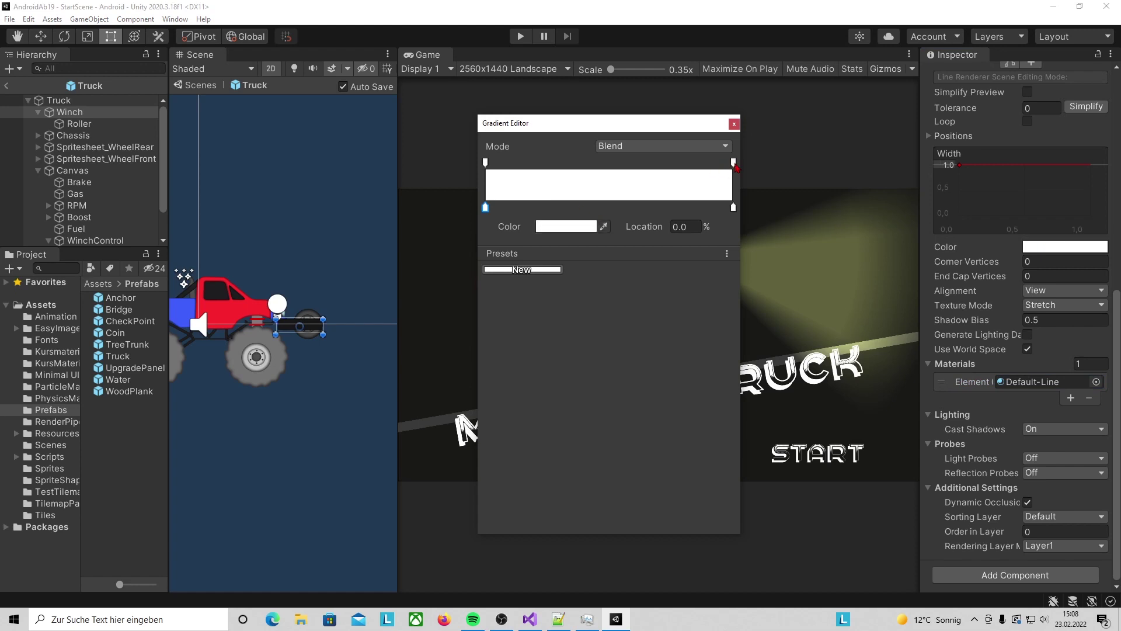
left_click(859, 175)
left_click(733, 207)
key("Delete")
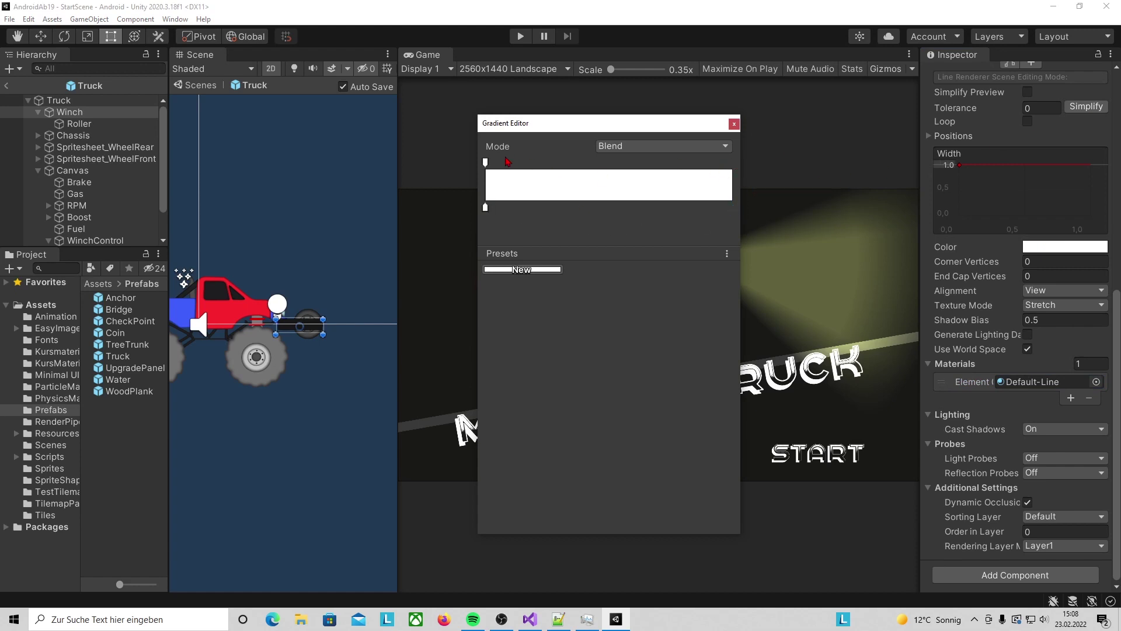
left_click(486, 210)
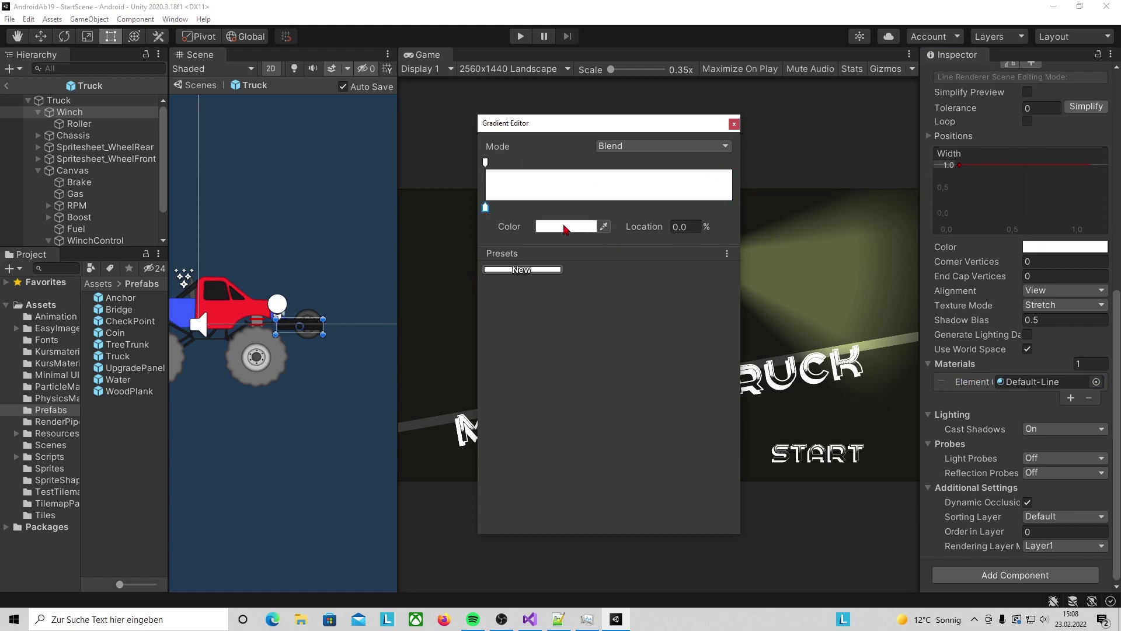
left_click(564, 226)
left_click(623, 336)
mouse_move(960, 165)
left_mouse_down()
mouse_move(959, 209)
mouse_move(952, 197)
left_mouse_up()
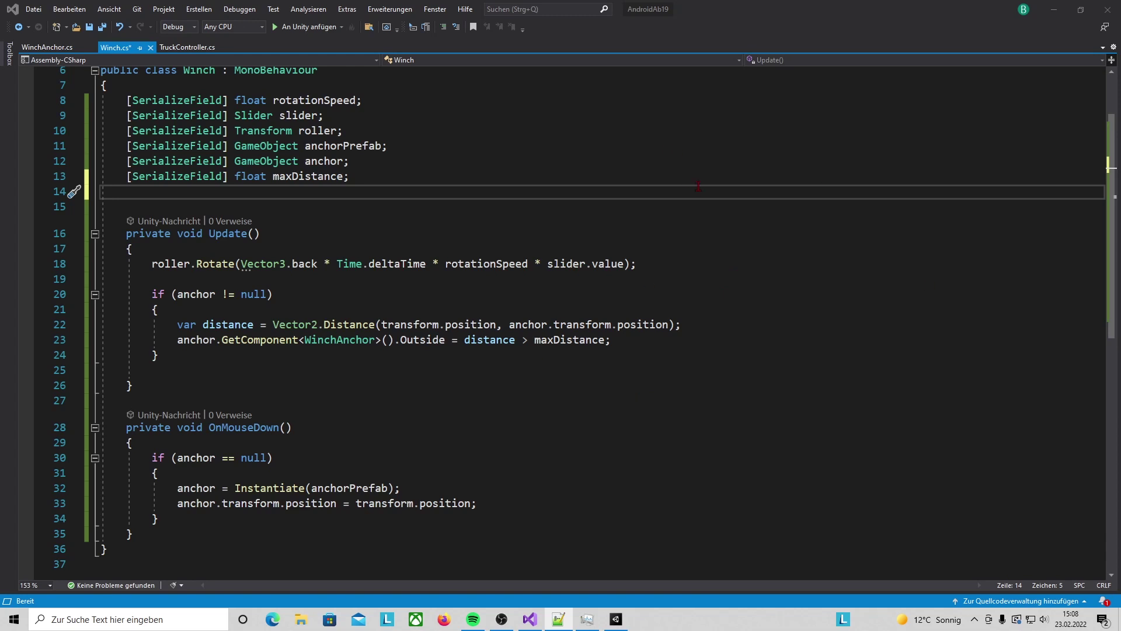
Step: Add a LineRenderer line field and a Start method setting line = GetComponent<LineRenderer>()
key("Return")
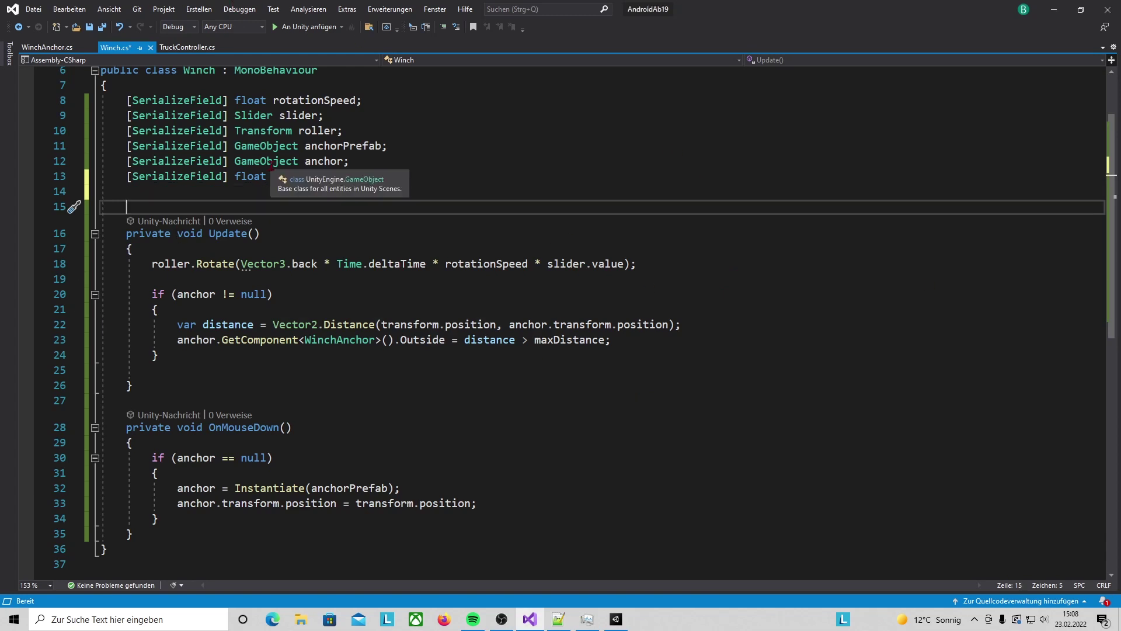
key("Return")
key("Return")
key("Return")
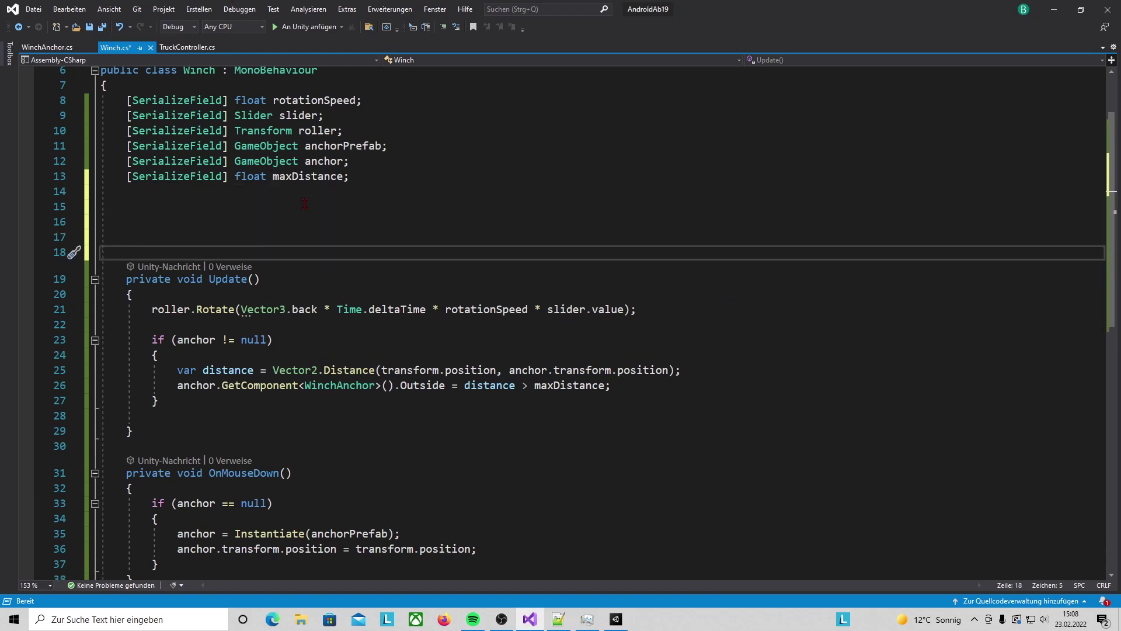
left_click(185, 206)
key("Down")
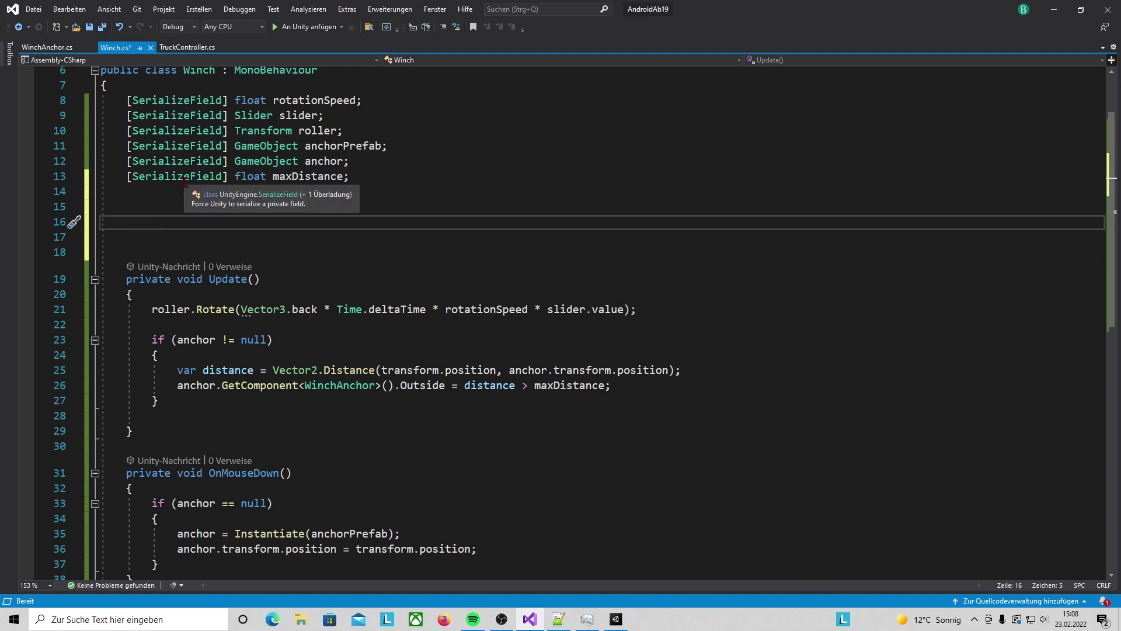
type("Start")
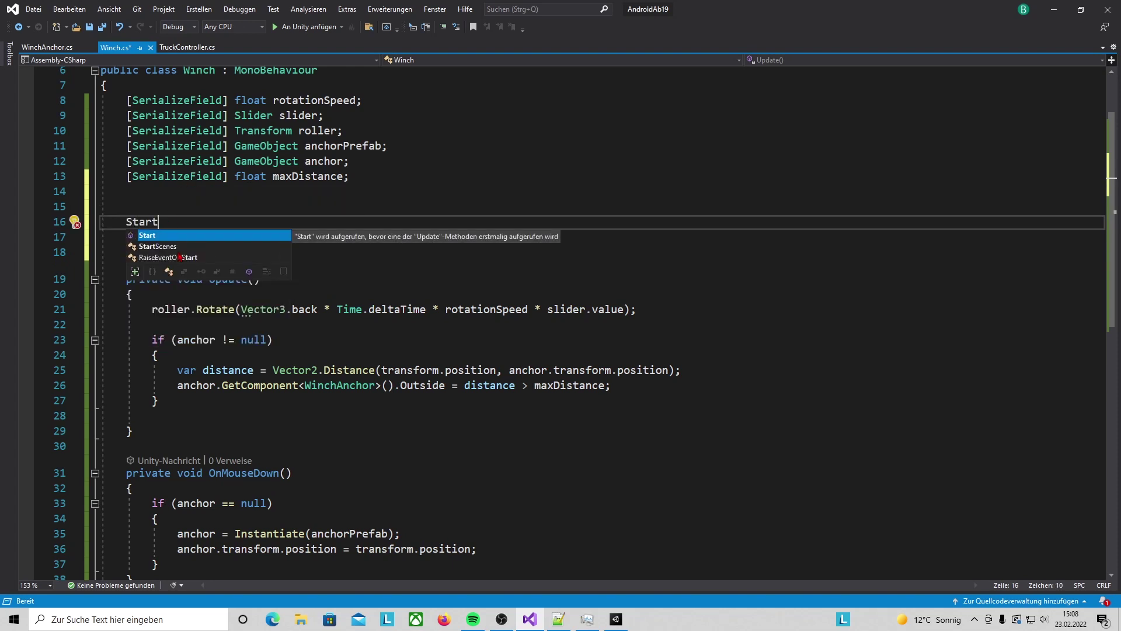
key("Tab")
type("Line")
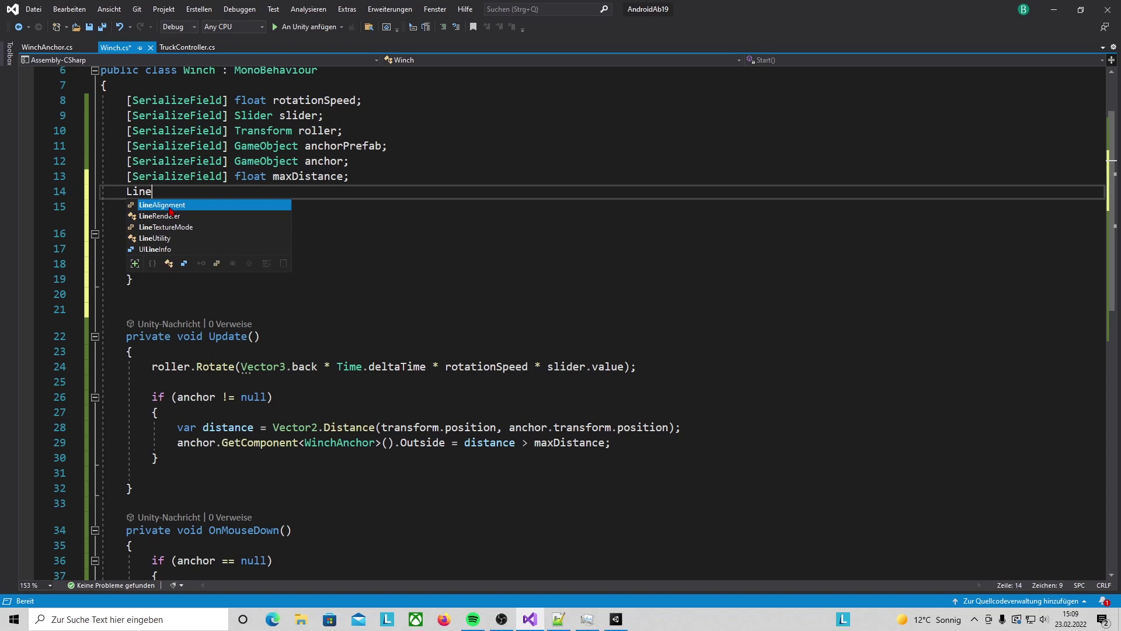
key("Down")
key("Tab")
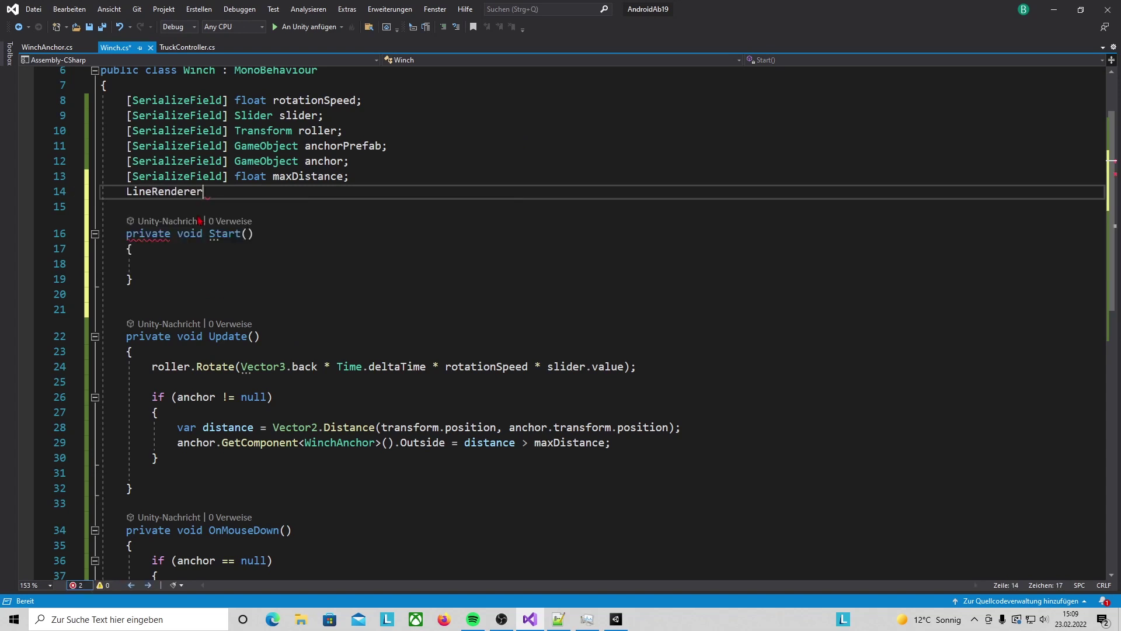
type("line;")
left_click(196, 264)
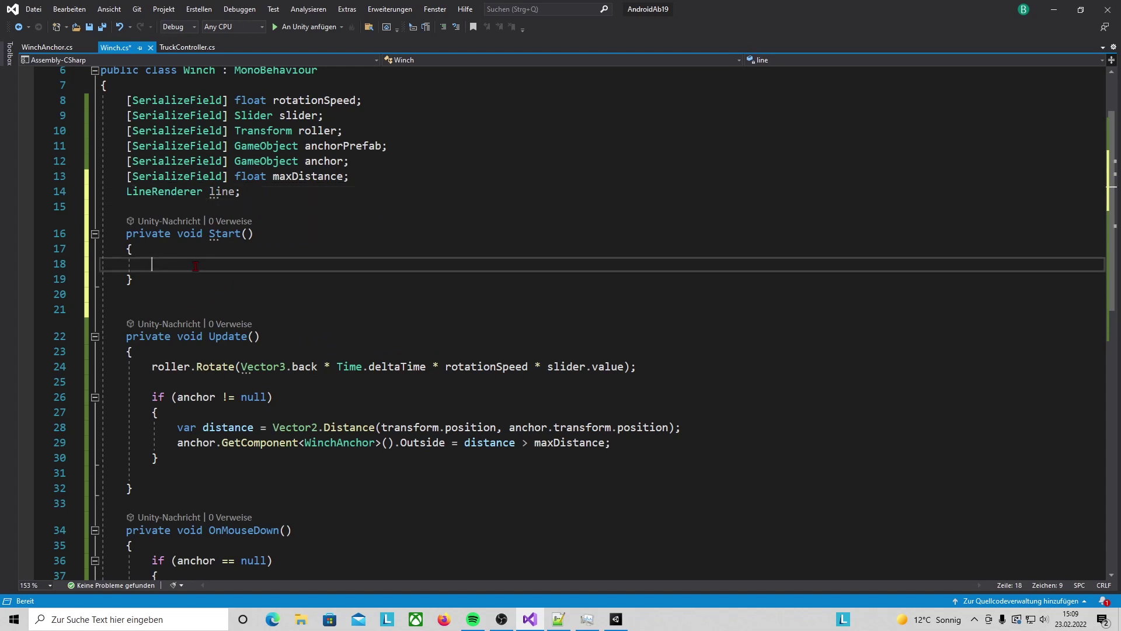
type("line")
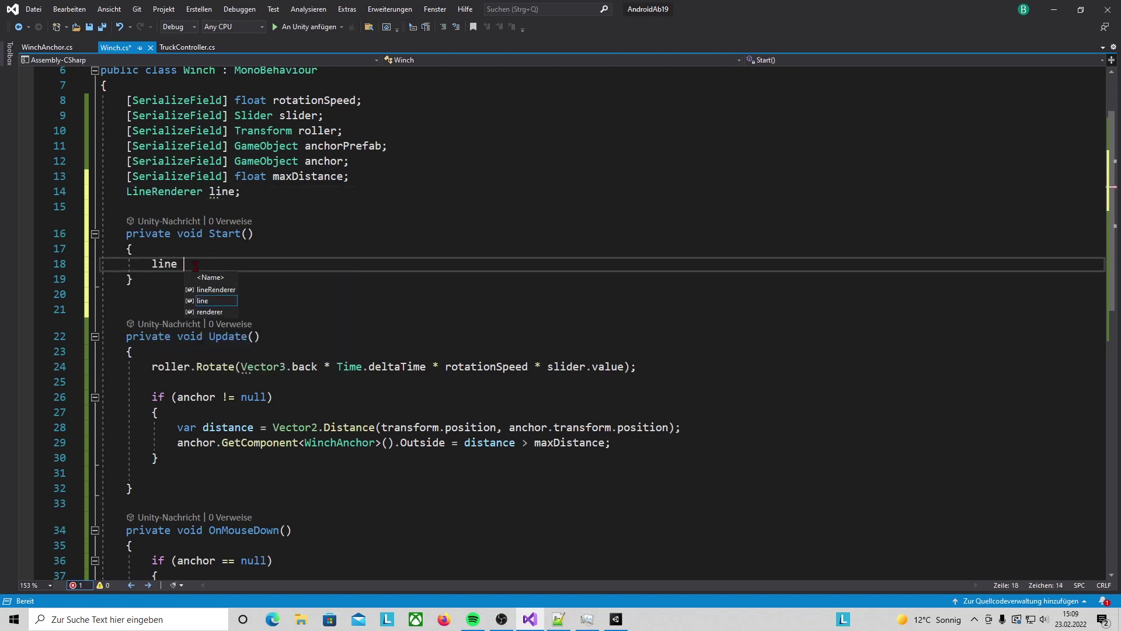
type(" = GetComponent<LineRenderer>();")
Step: Make room with blank lines inside the anchor check in Update
left_click(361, 330)
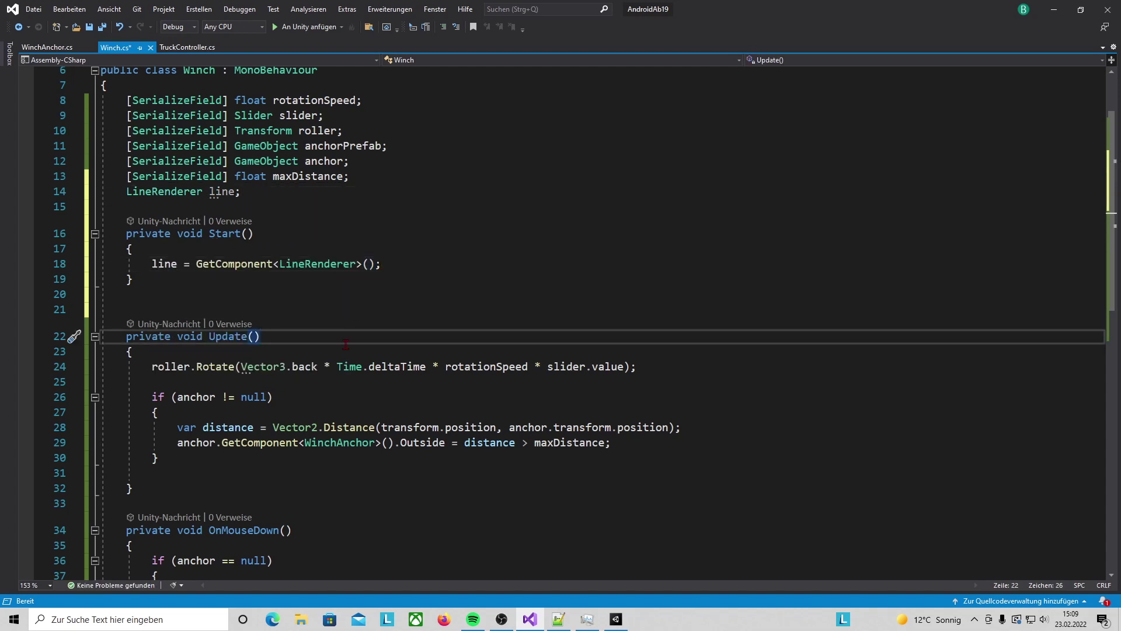
scroll(265, 242, "down", 3)
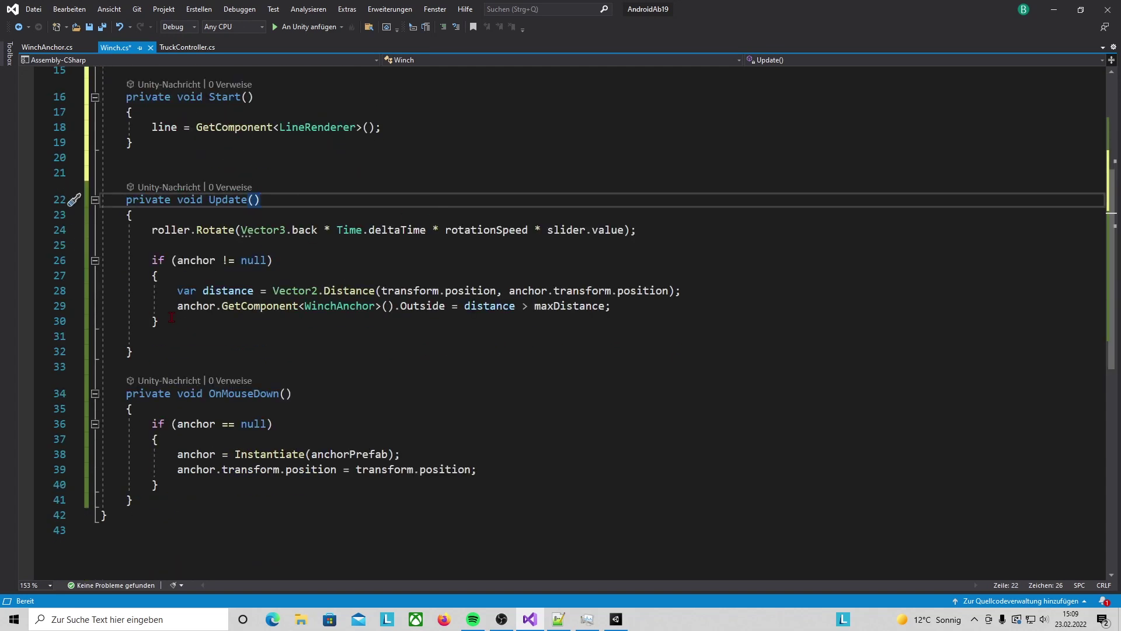
left_click(642, 306)
key("Return")
key("Return")
key("Return")
key("Up")
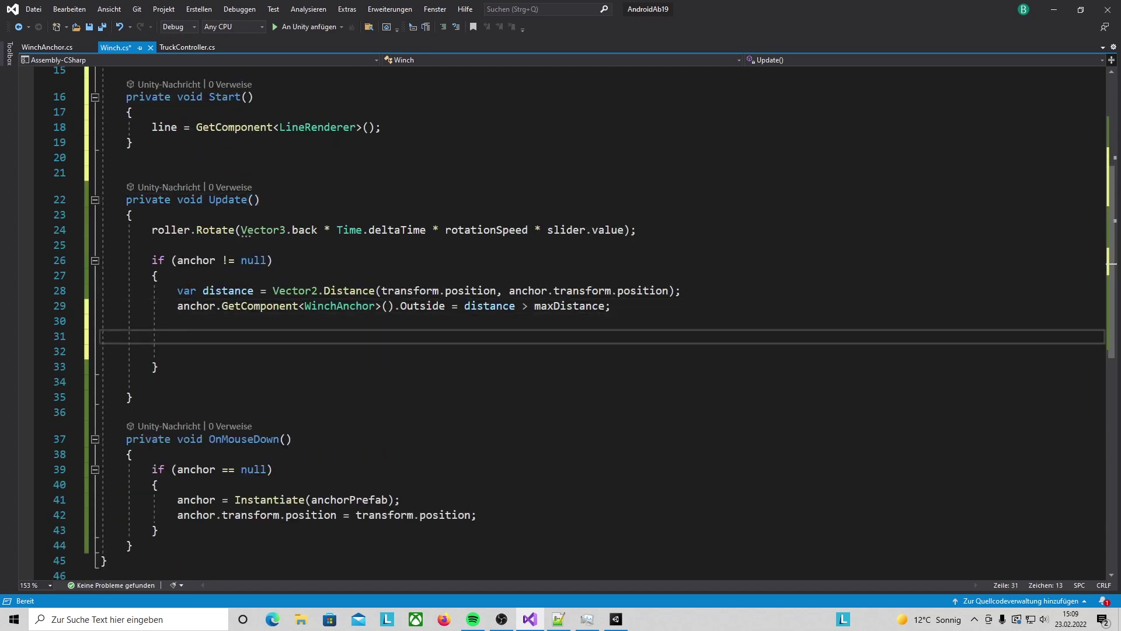
key("alt+Tab")
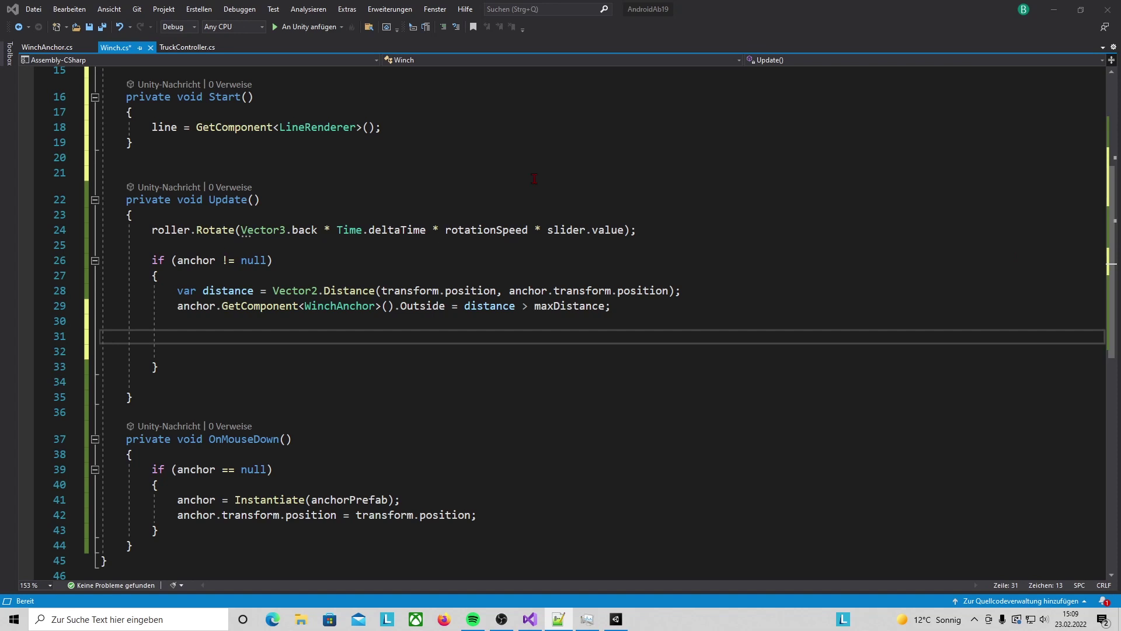
left_click(222, 336)
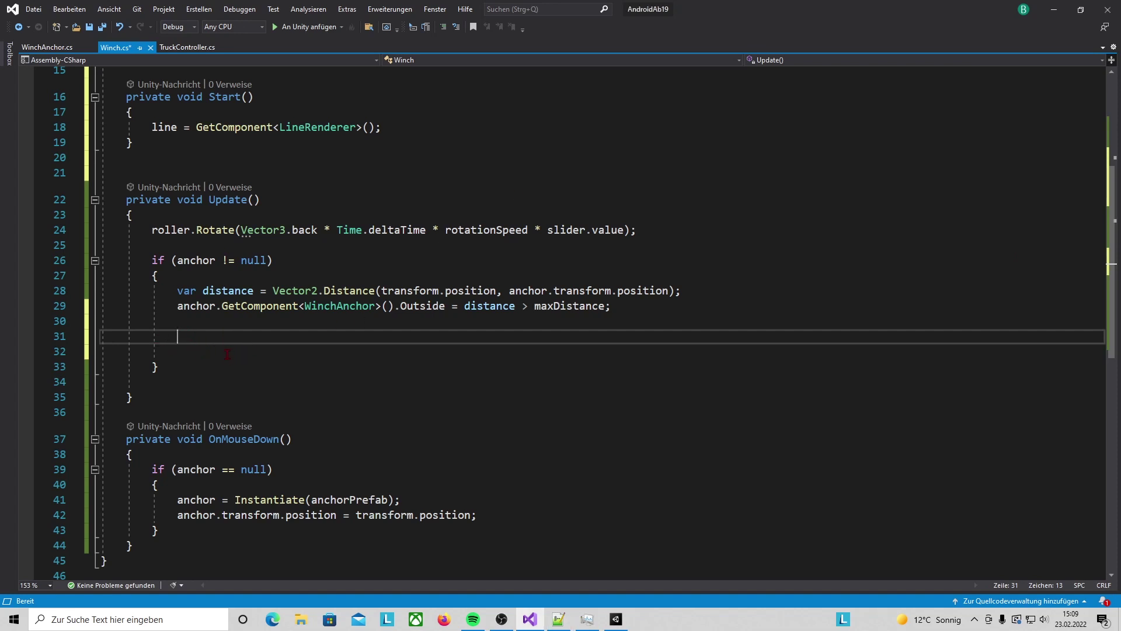
Step: Paste '[SerializeField] Vector3[] linePointsOffset;' below the maxDistance field
scroll(300, 356, "up", 5)
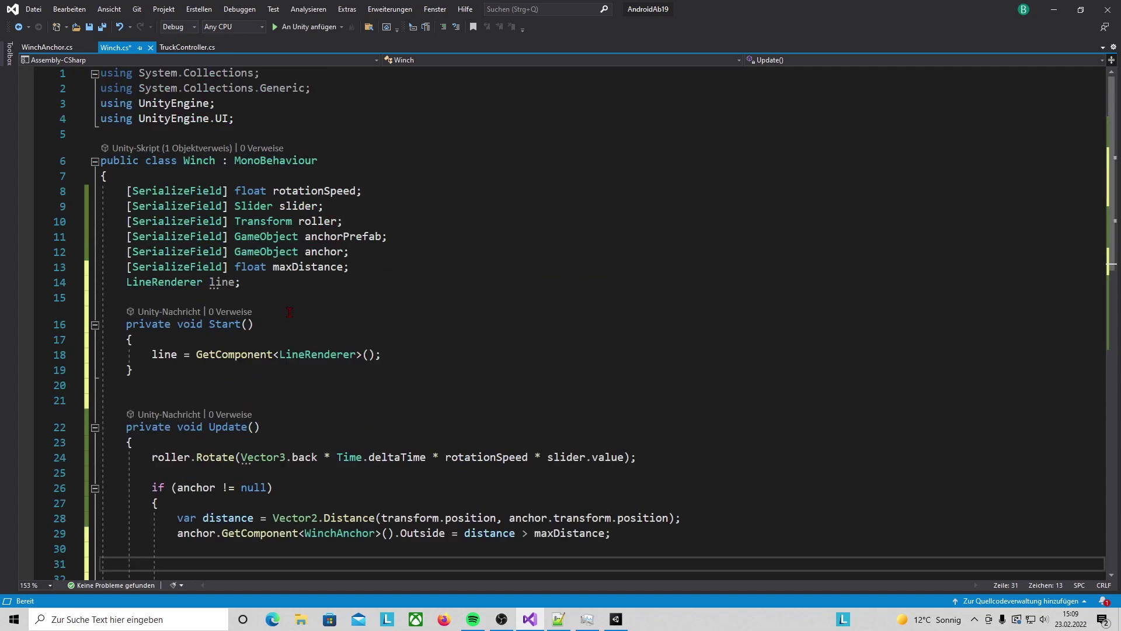
left_click(358, 270)
key("Return")
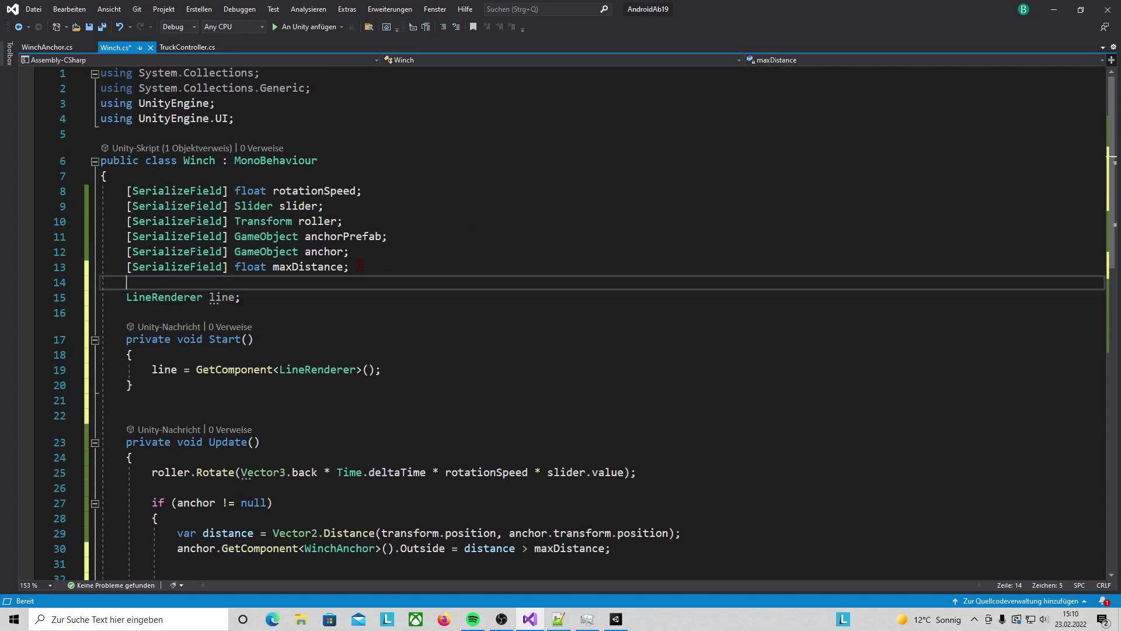
type("[SerializeField] Vector3[] linePointsOffset;")
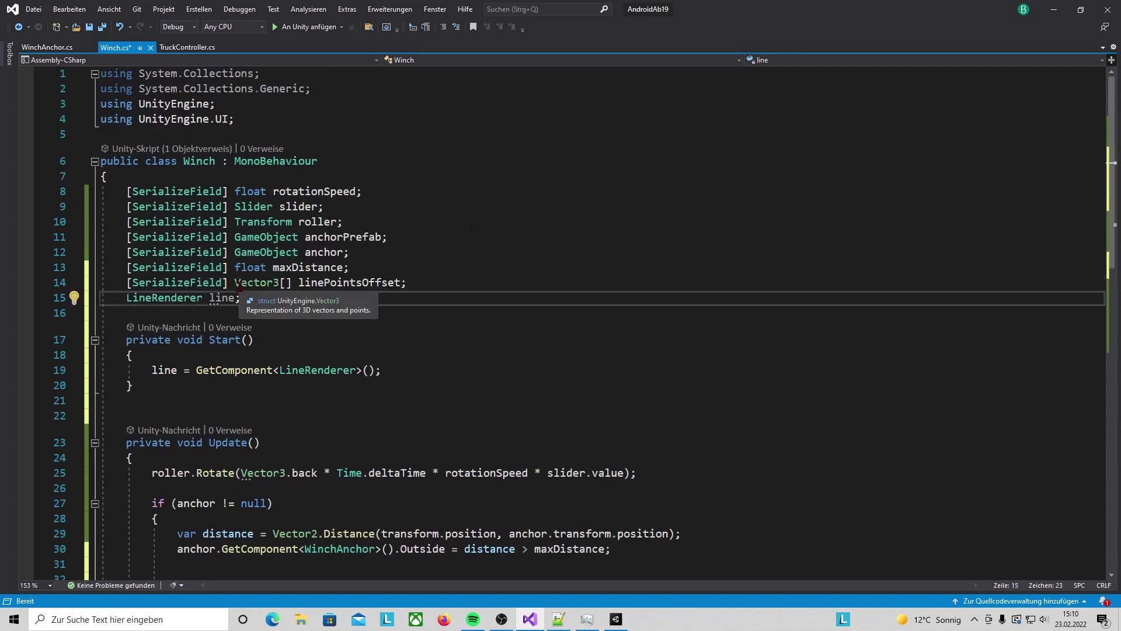
left_click(409, 282)
scroll(423, 333, "down", 5)
scroll(423, 334, "down", 2)
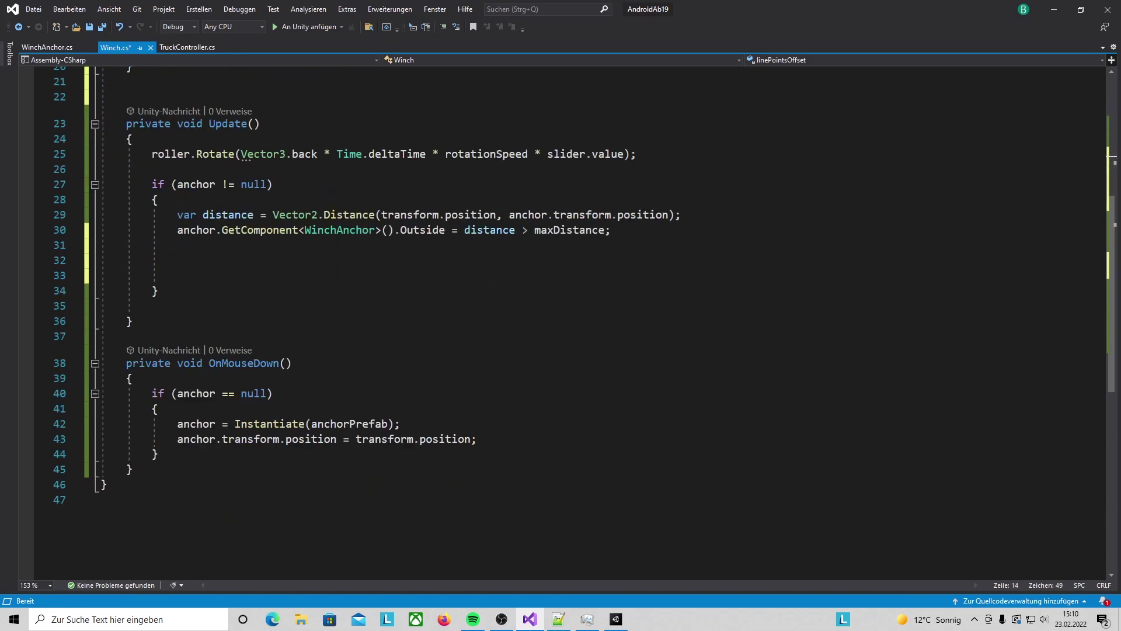
Step: Paste two line.SetPosition calls using linePointsOffset into Update's anchor check
left_click(177, 260)
type("line.SetPosition(0, transform.position + linePointsOffset[0]); line.SetPosition(1, anchor.transform.position + linePointsOffset[1]);")
left_click_drag(177, 260, 621, 293)
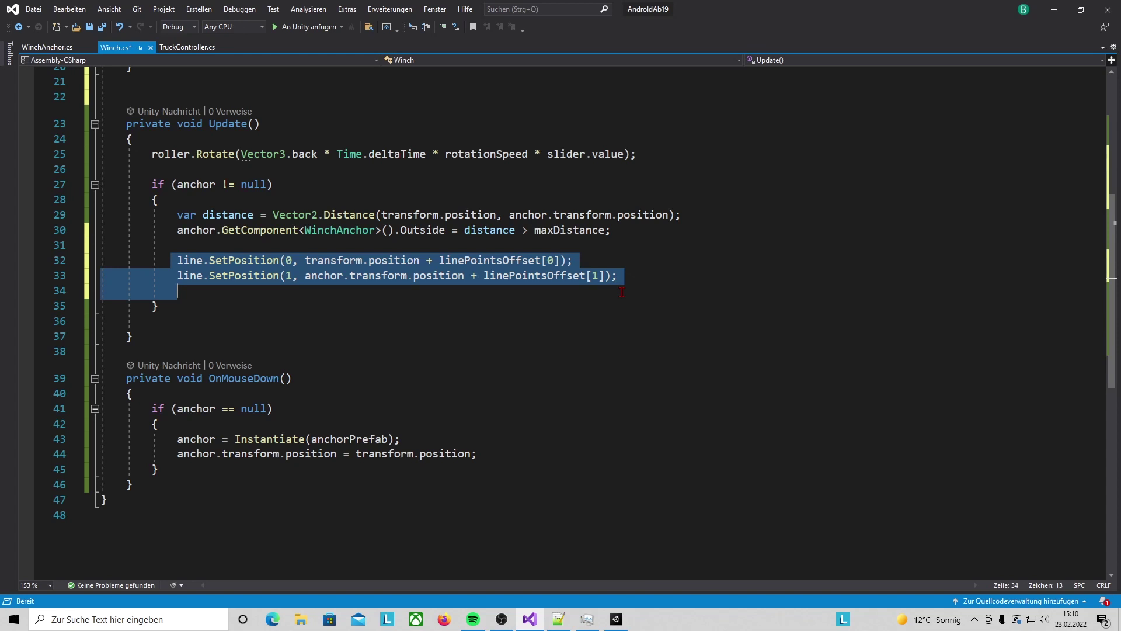
key("Escape")
left_click(339, 261)
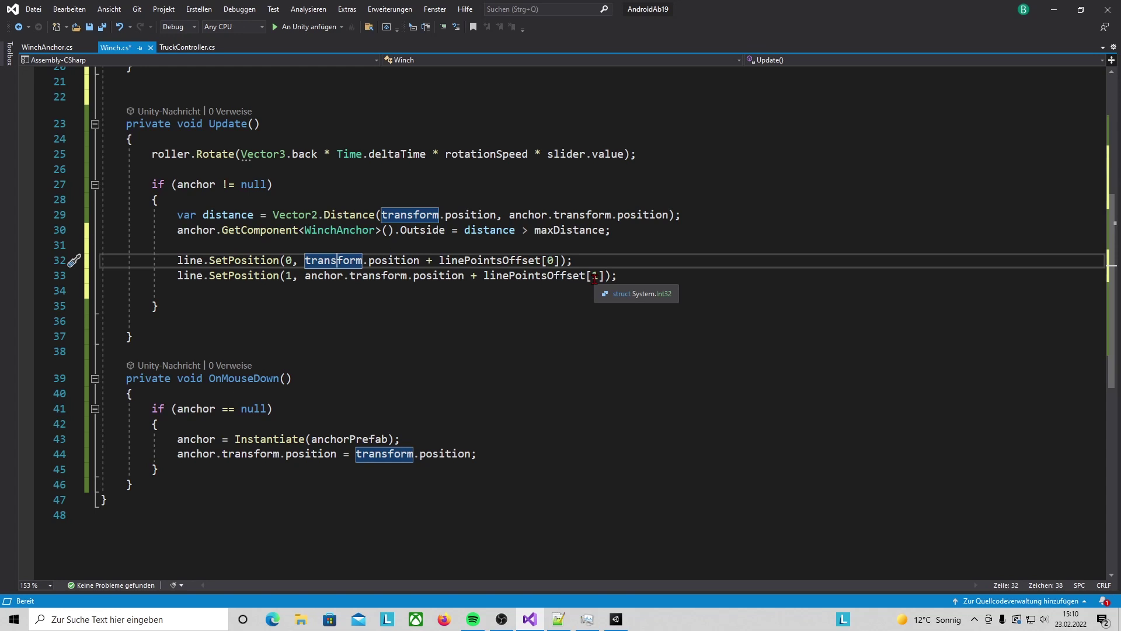
left_click(184, 321)
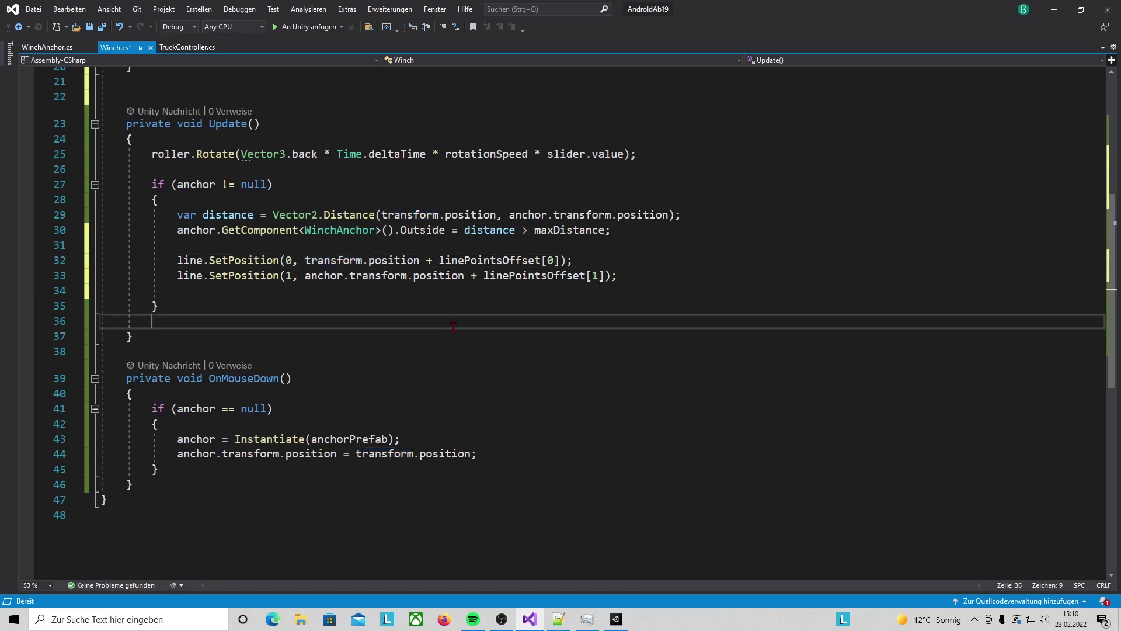
left_click(115, 291)
key("BackSpace")
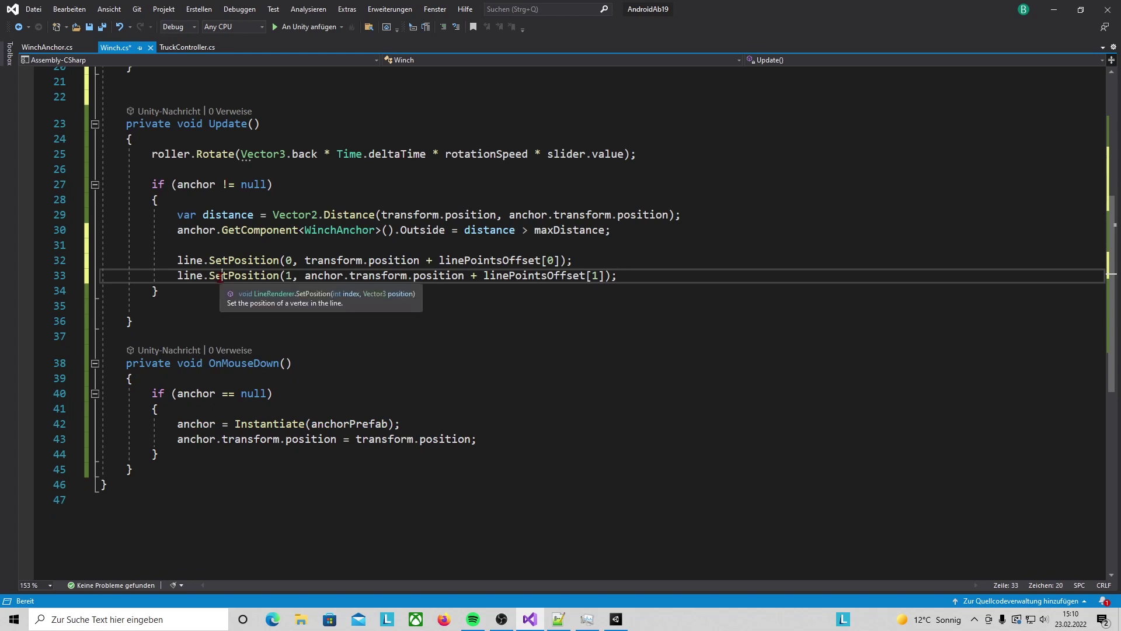
left_click(278, 275)
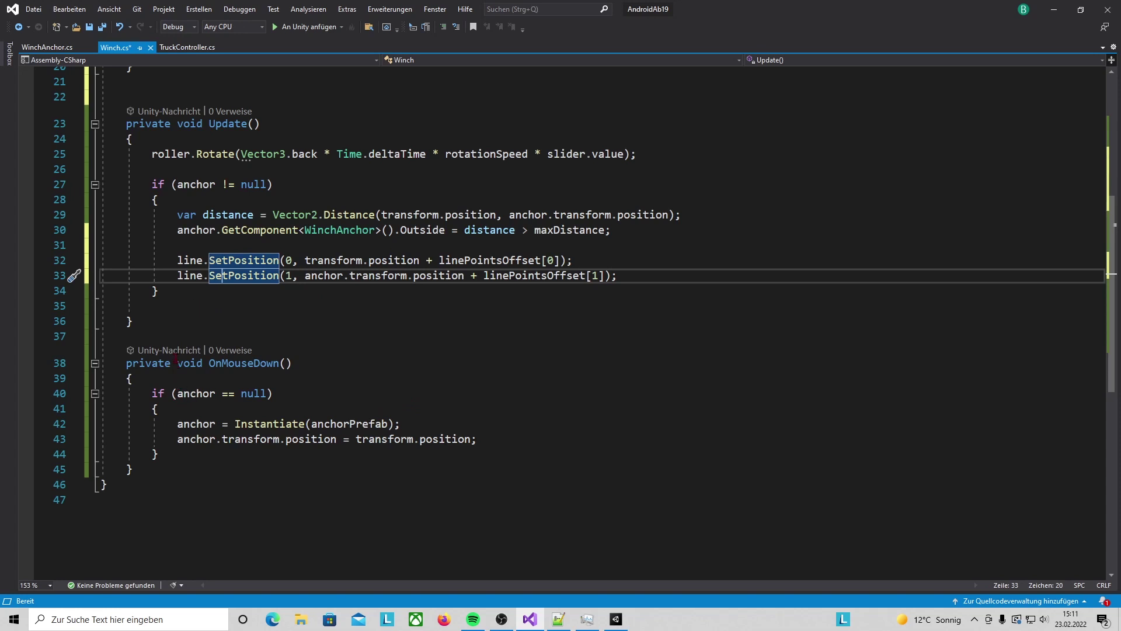
Step: Add the if (!line.enabled) enable check and an else block disabling the line, then save
key("Down")
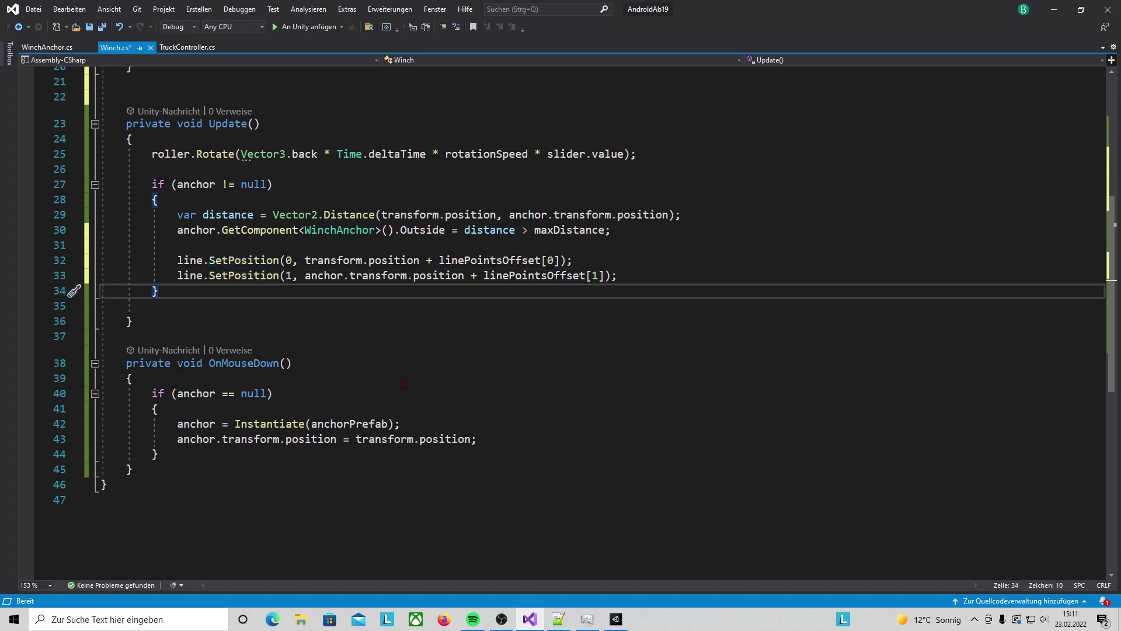
key("Return")
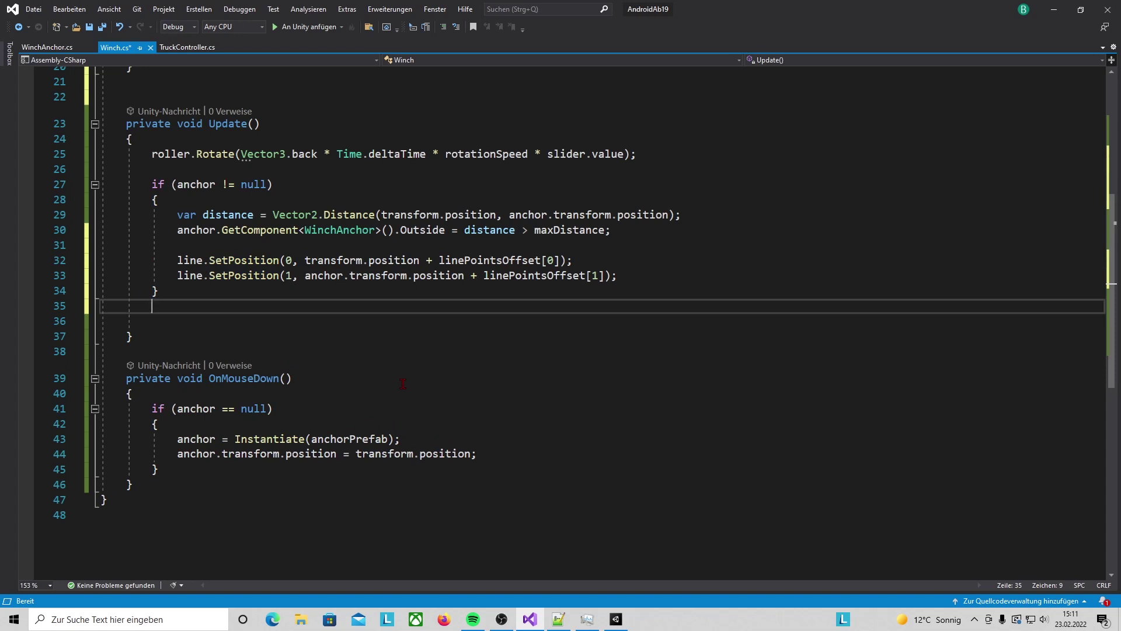
key("ctrl+v")
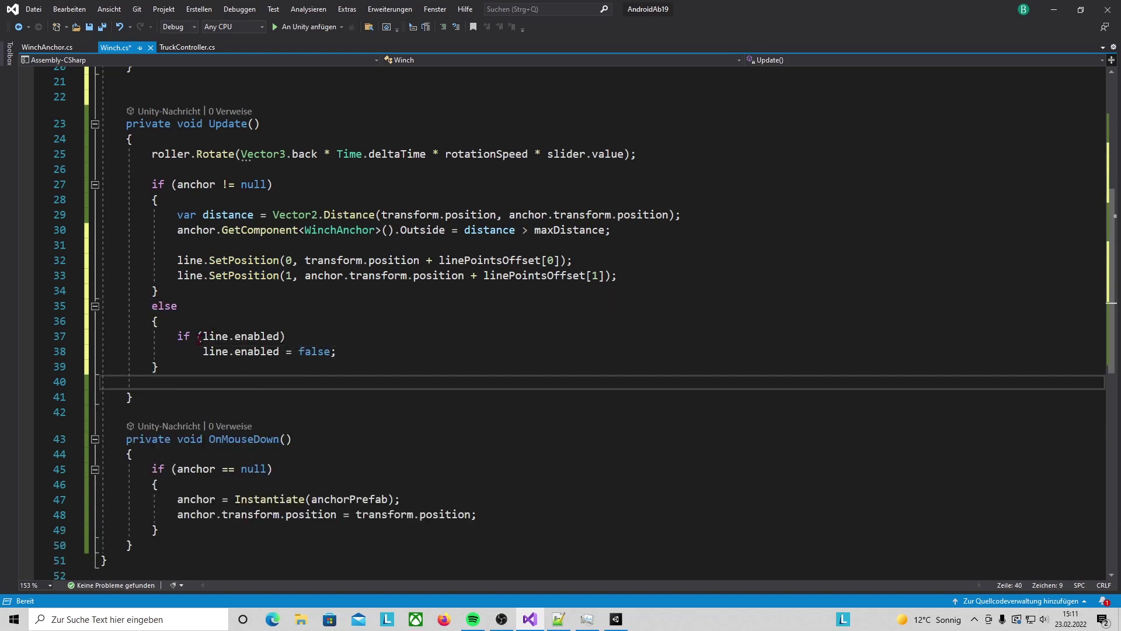
left_click_drag(198, 337, 280, 336)
left_click(257, 351)
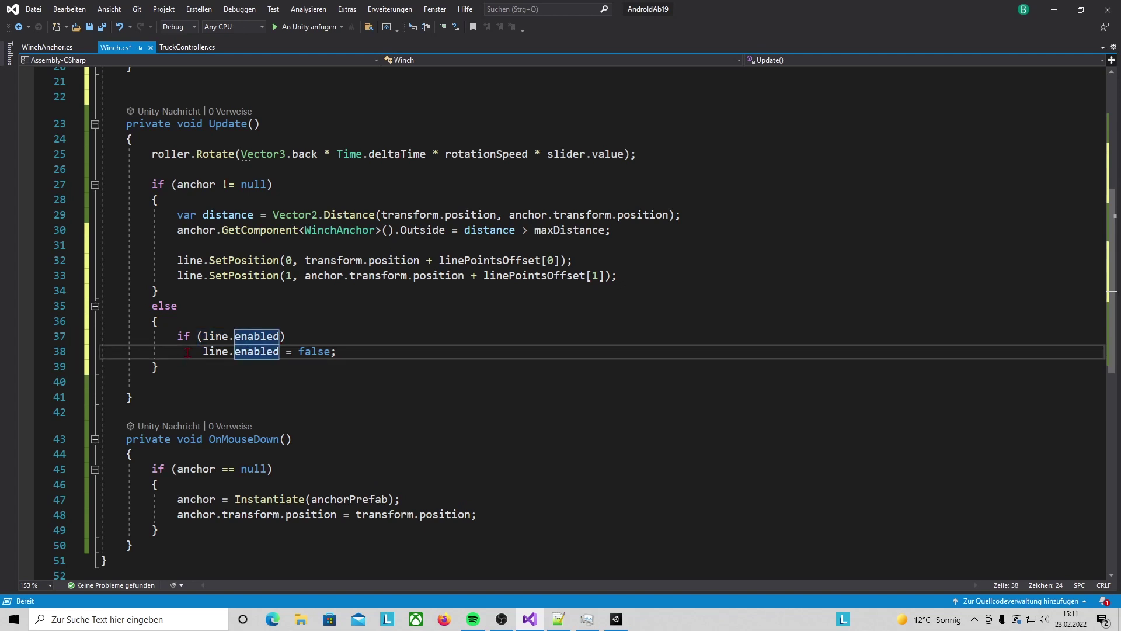
left_click_drag(190, 352, 429, 349)
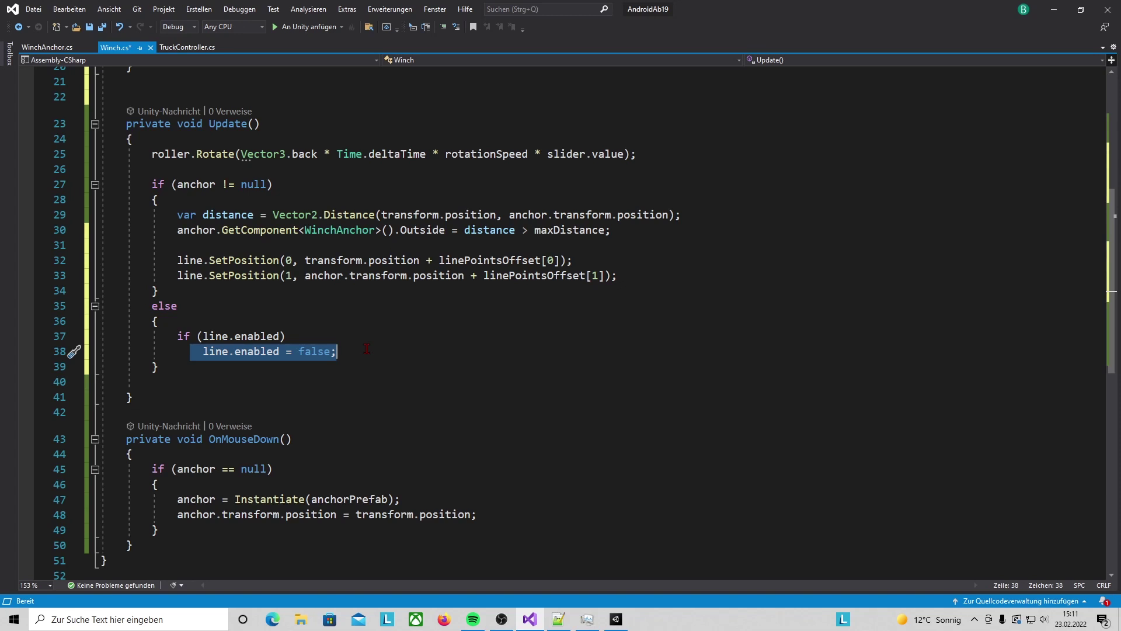
left_click(224, 407)
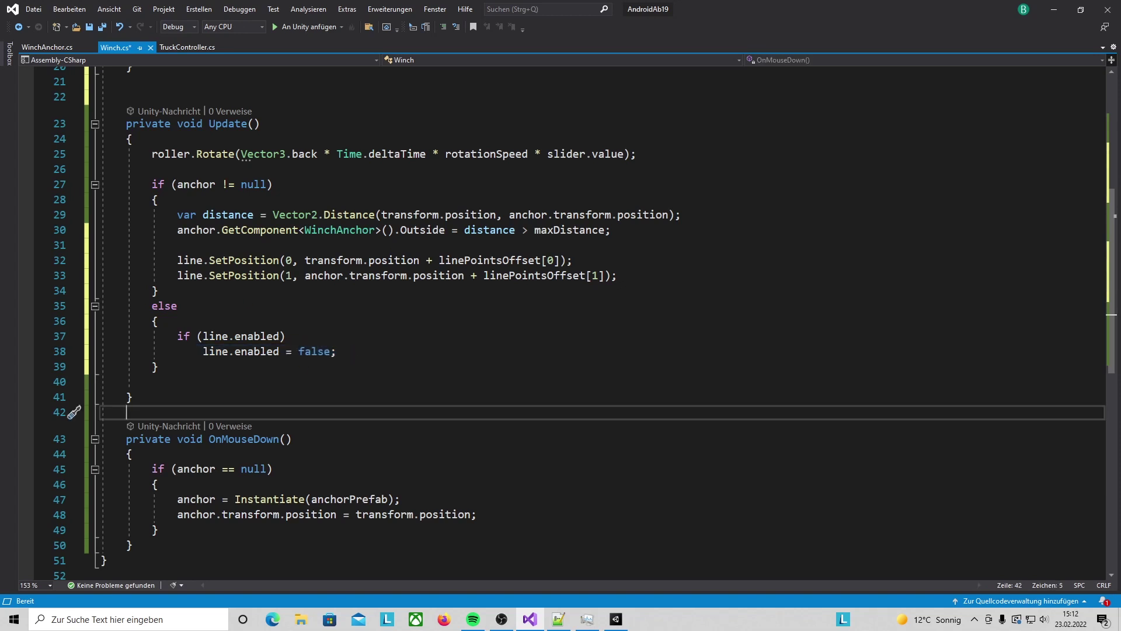
key("alt+Tab")
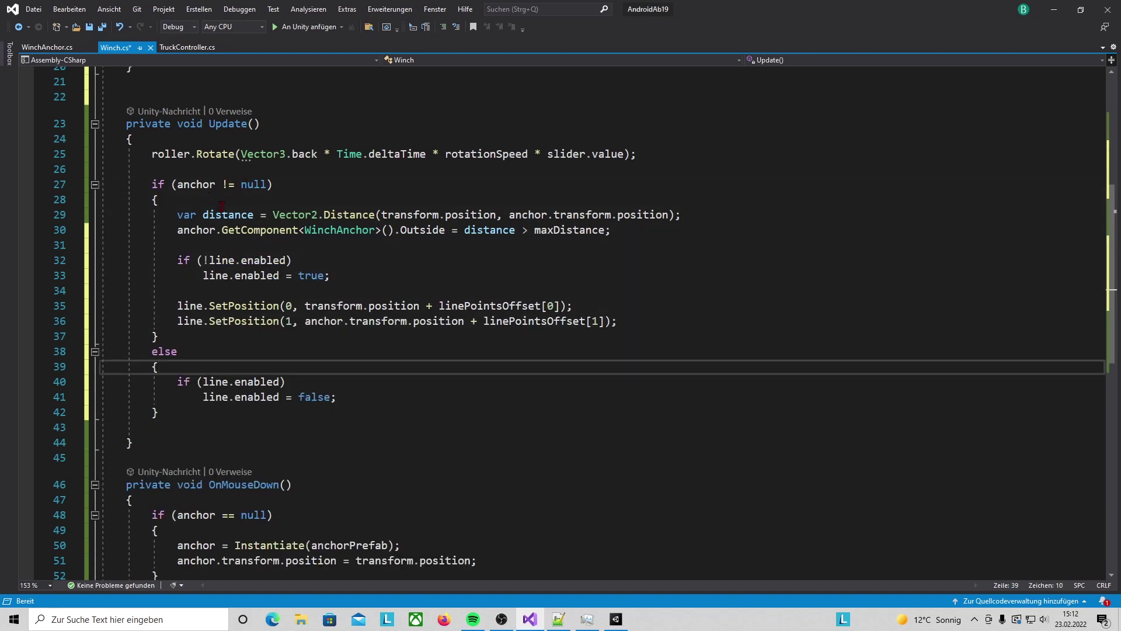
left_click_drag(203, 275, 177, 290)
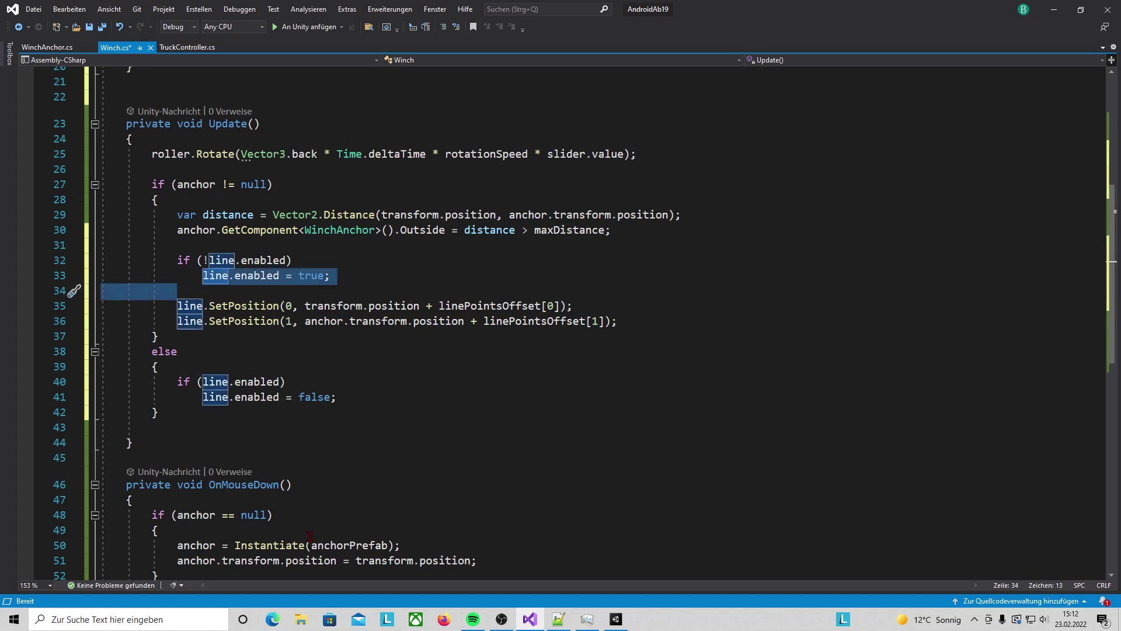
left_click(255, 350)
left_click(397, 394)
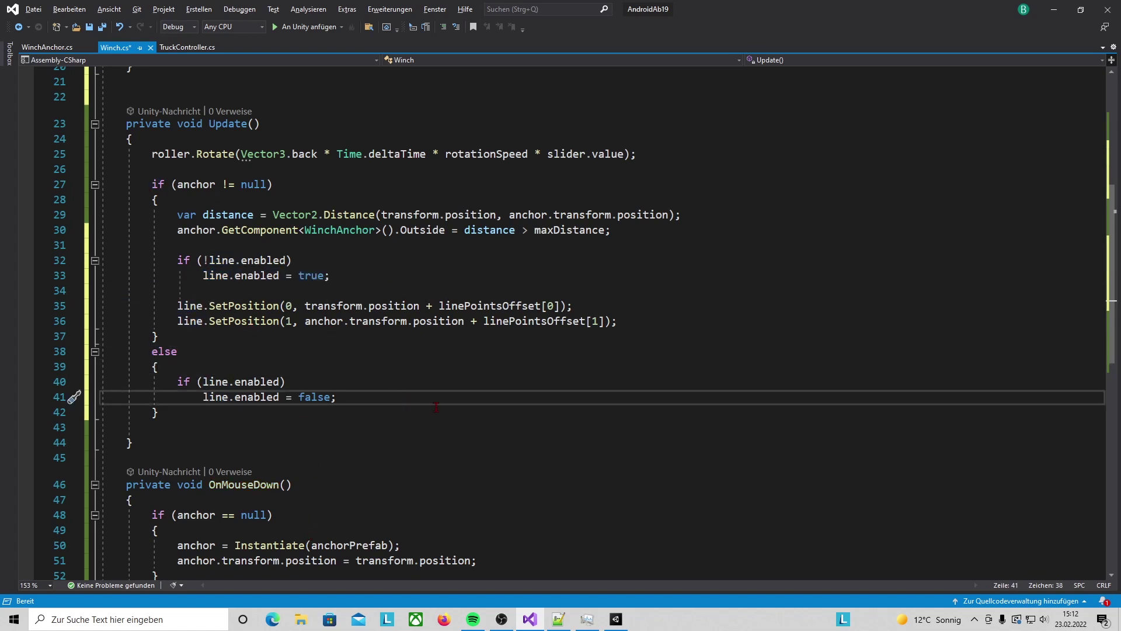
key("ctrl+s")
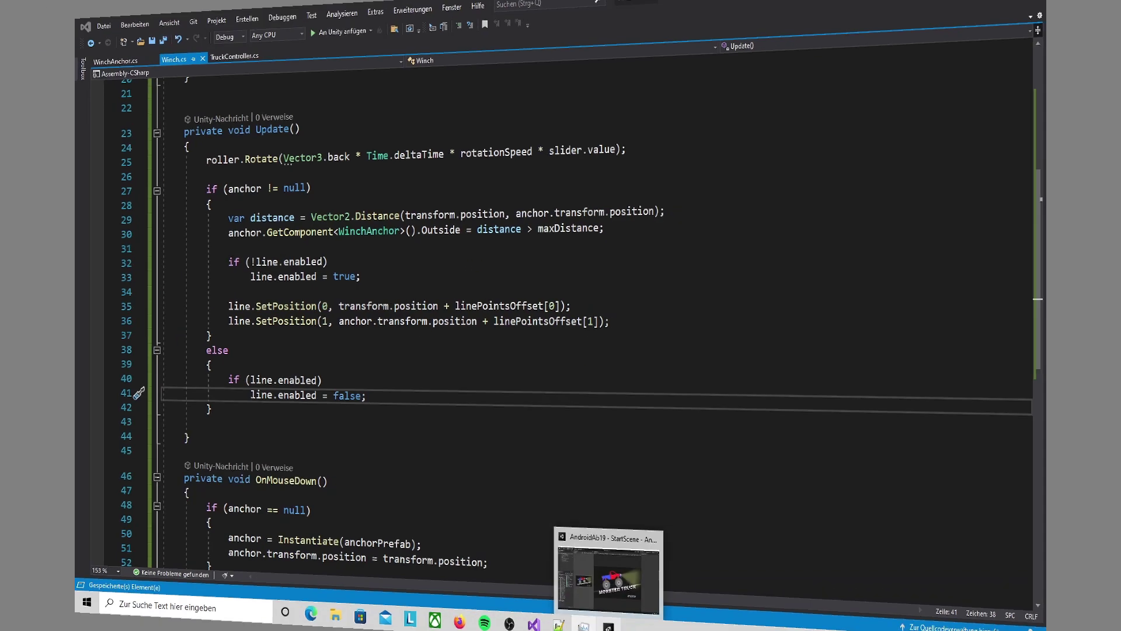
Step: Give the Winch's Line Points Offset list 2 entries and enter Play mode
left_click(608, 625)
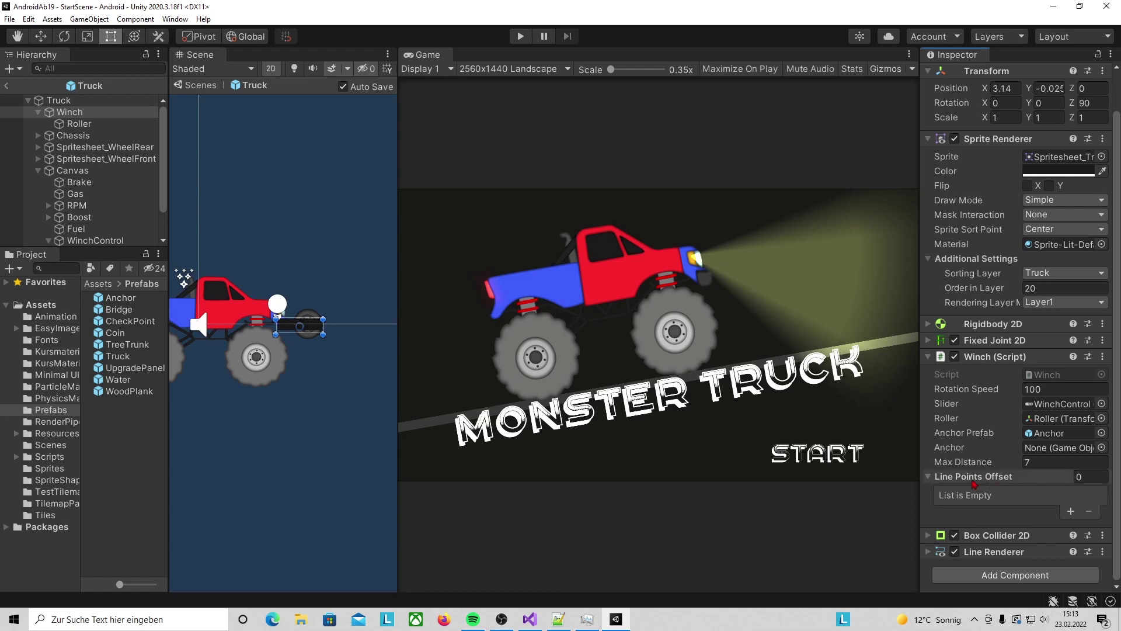
left_click(1090, 477)
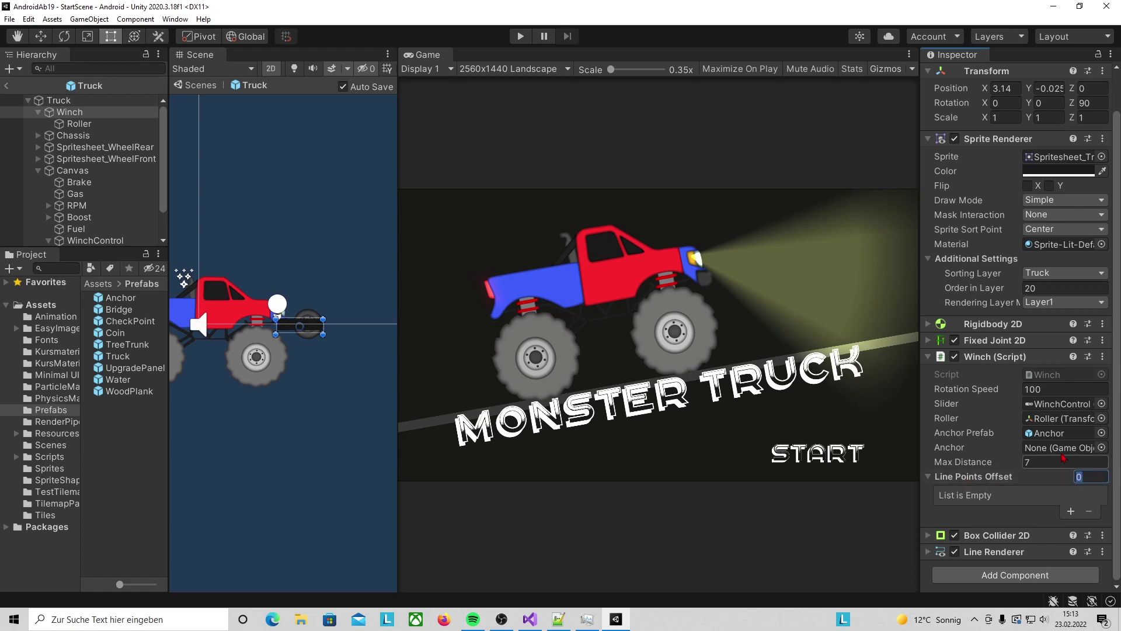
type("2")
key("Return")
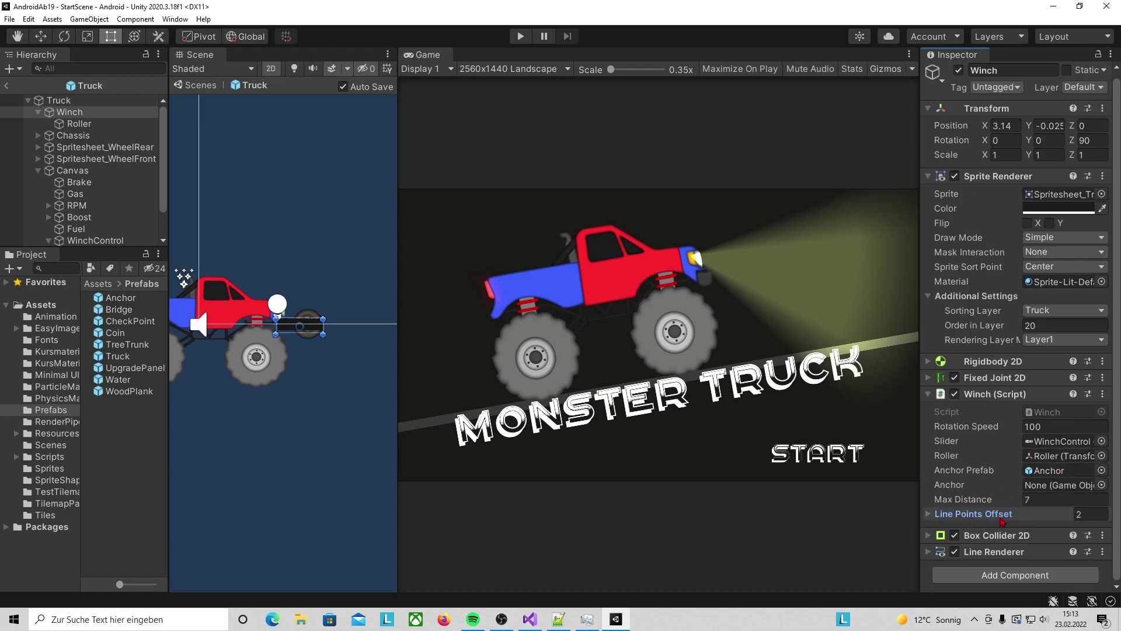
left_click(983, 519)
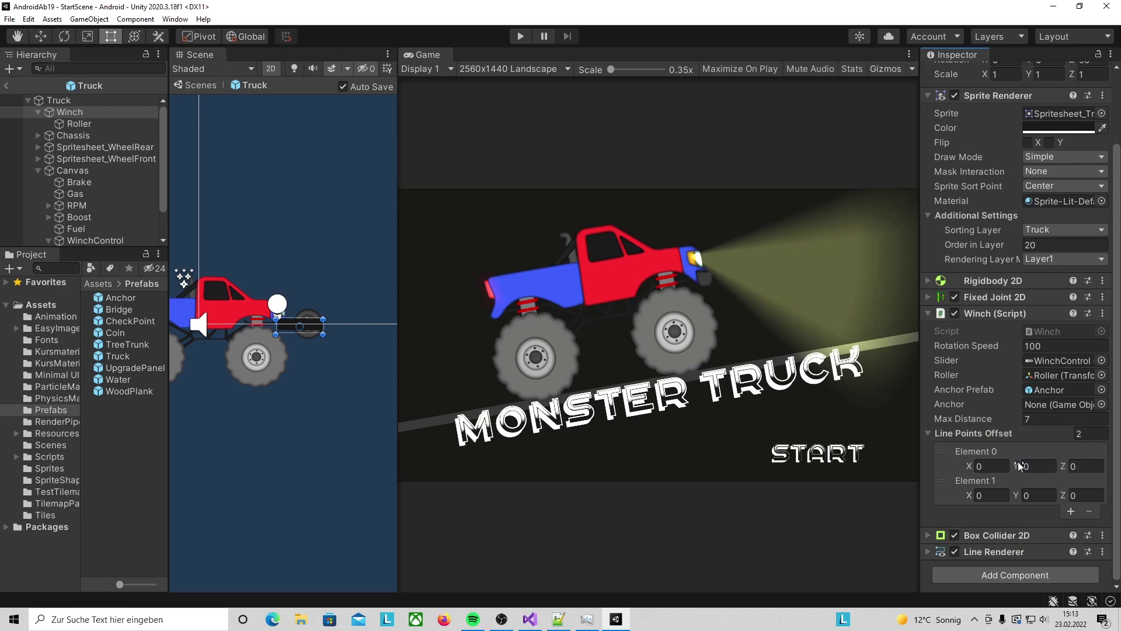
key("ctrl+p")
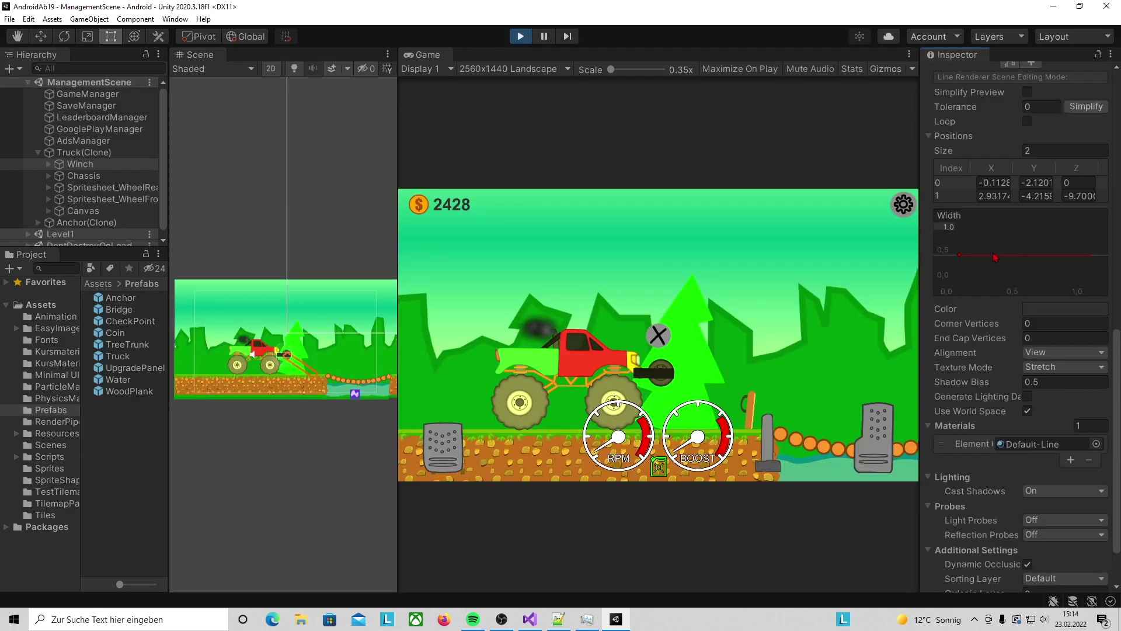
Step: Put the running Winch's Line Renderer on the Truck sorting layer, then stop playing
left_click(1000, 196)
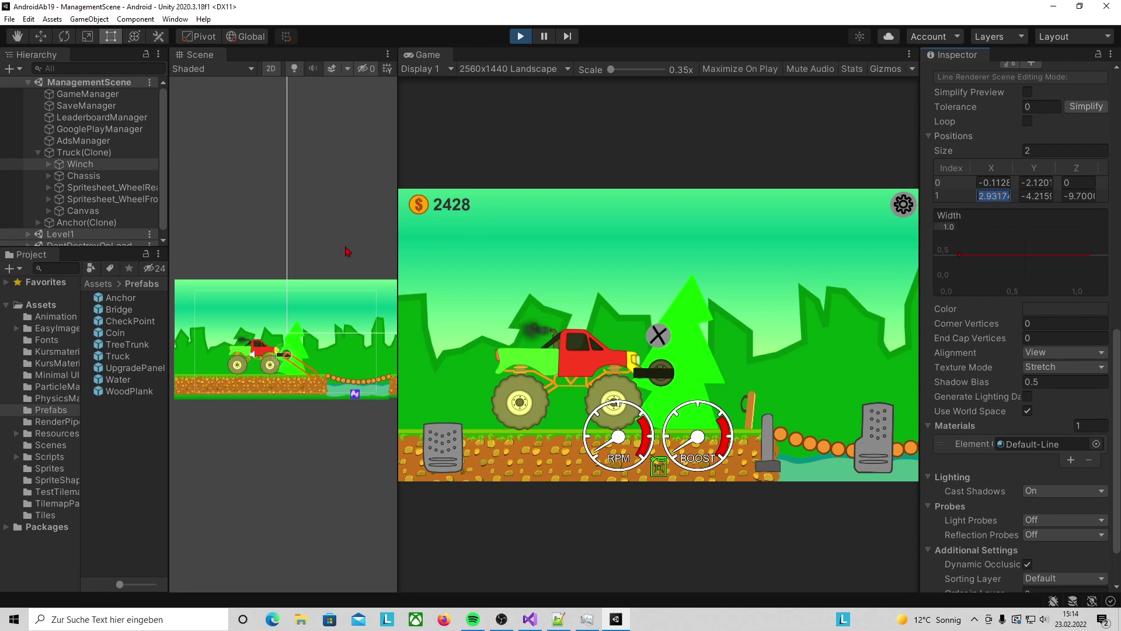
scroll(298, 378, "up", 4)
scroll(296, 377, "down", 1)
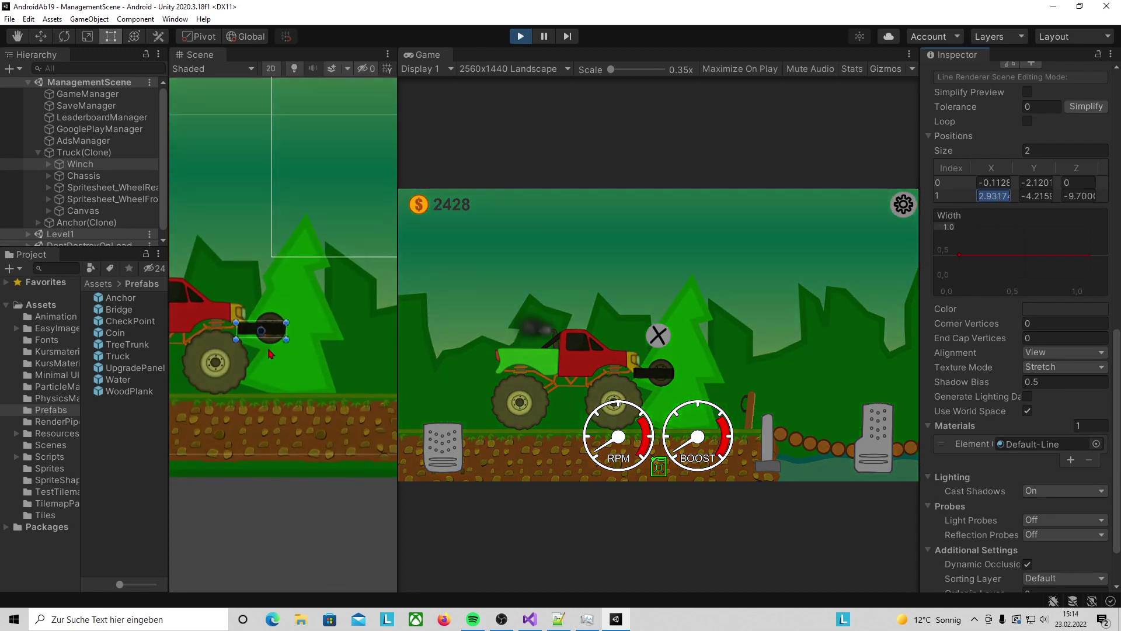
scroll(295, 374, "down", 1)
scroll(293, 371, "down", 1)
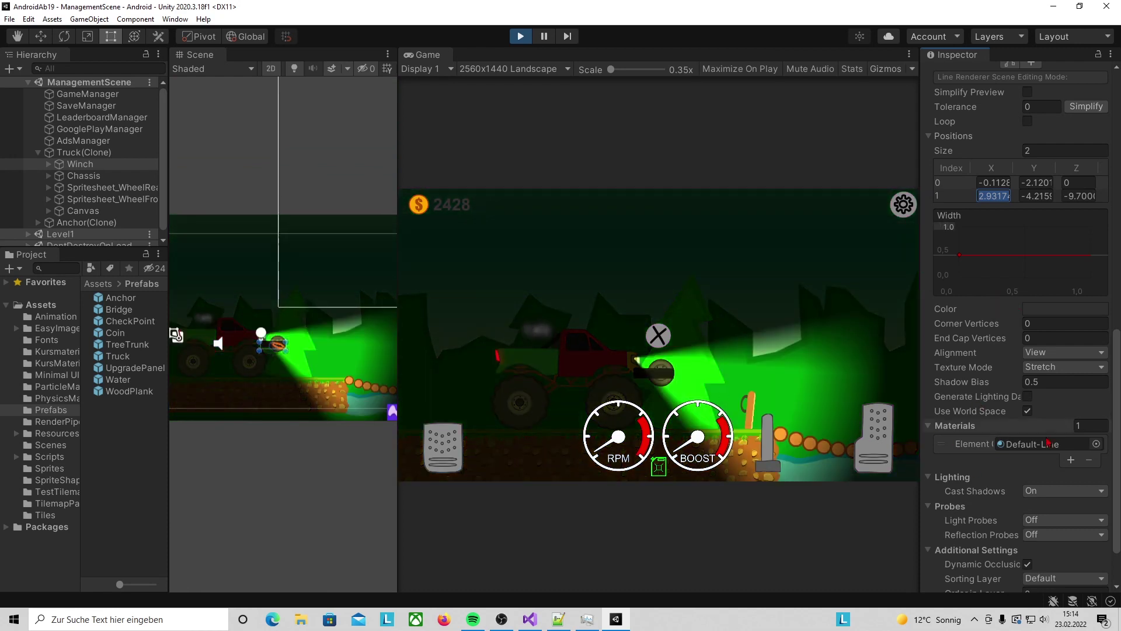
scroll(1021, 451, "down", 2)
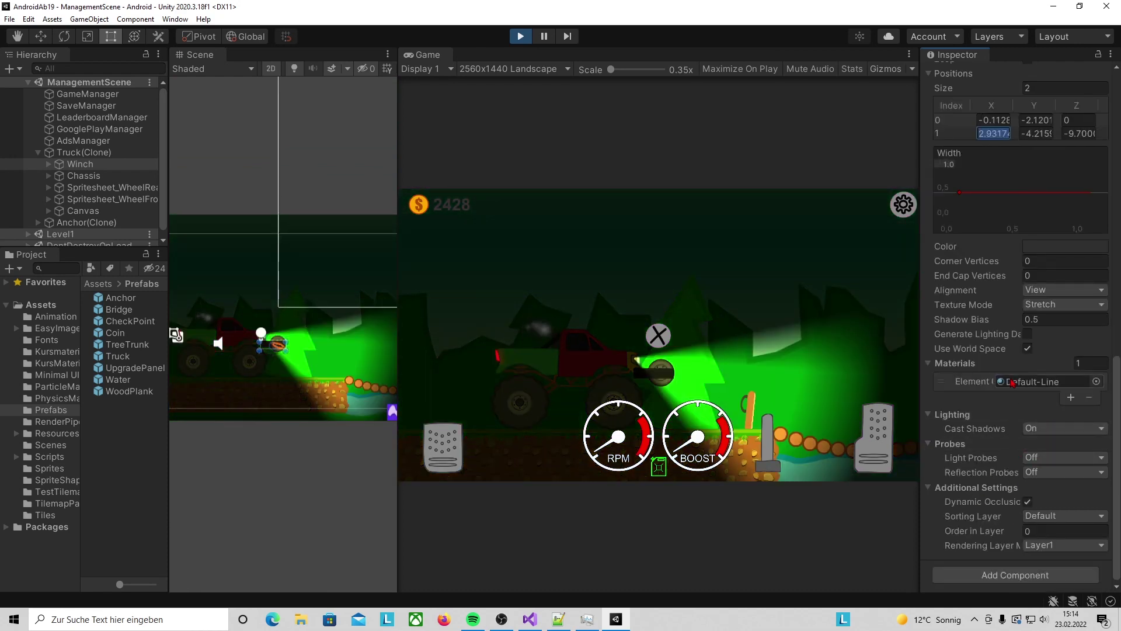
left_click(1068, 520)
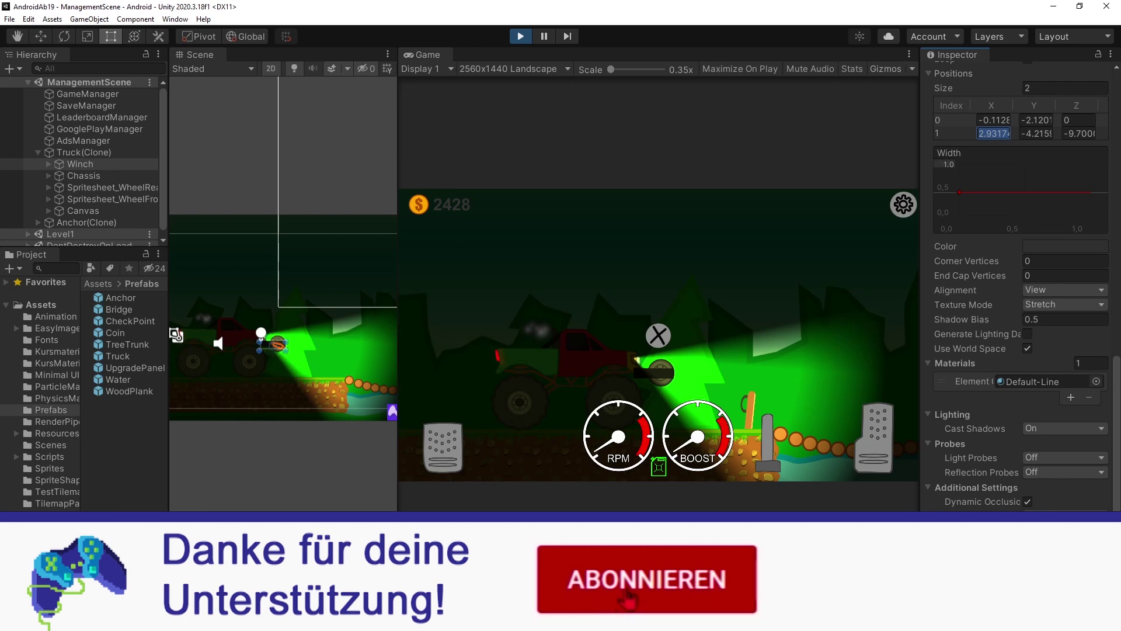
left_click(1055, 570)
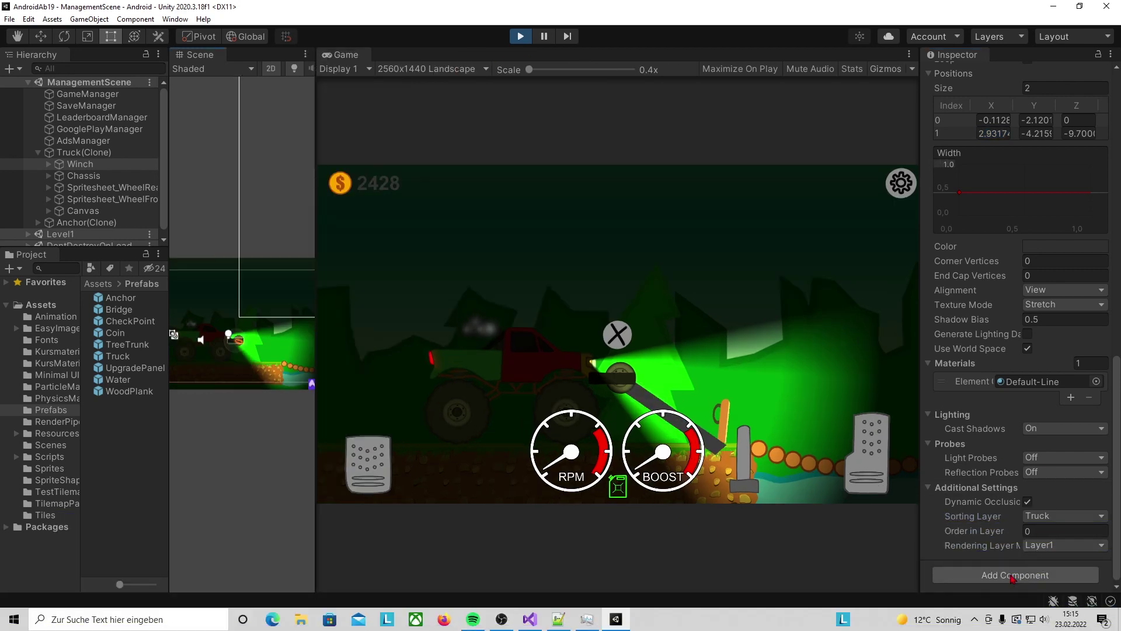
left_click(521, 36)
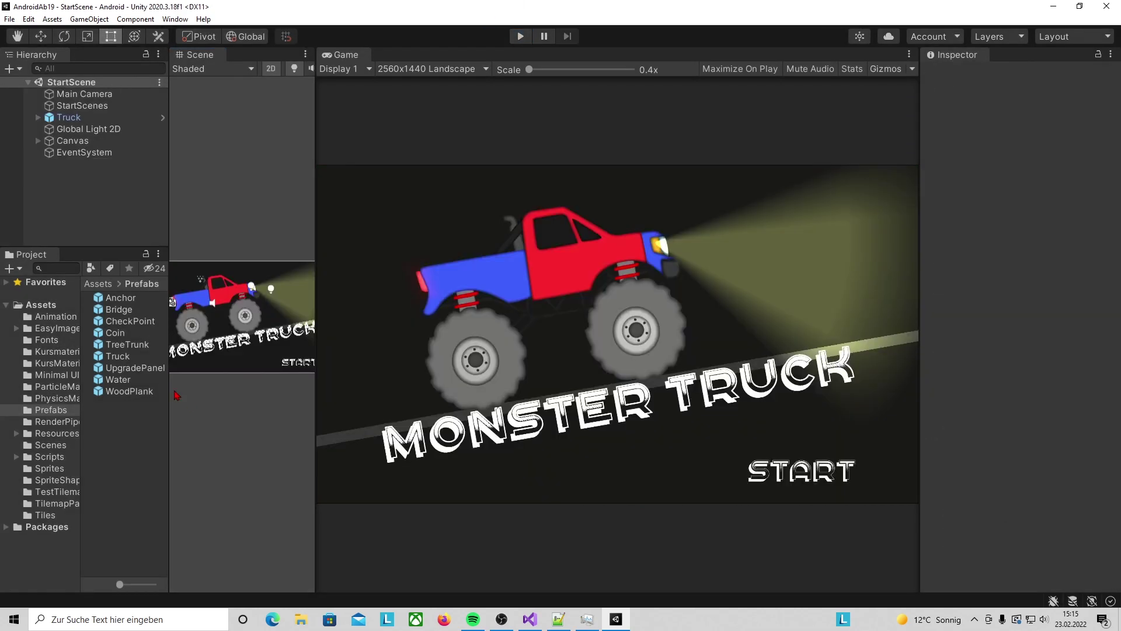
Step: In the Truck prefab, set the rope's sorting layer to Truck and width to 0.17, then play
left_click(119, 356)
double_click(119, 357)
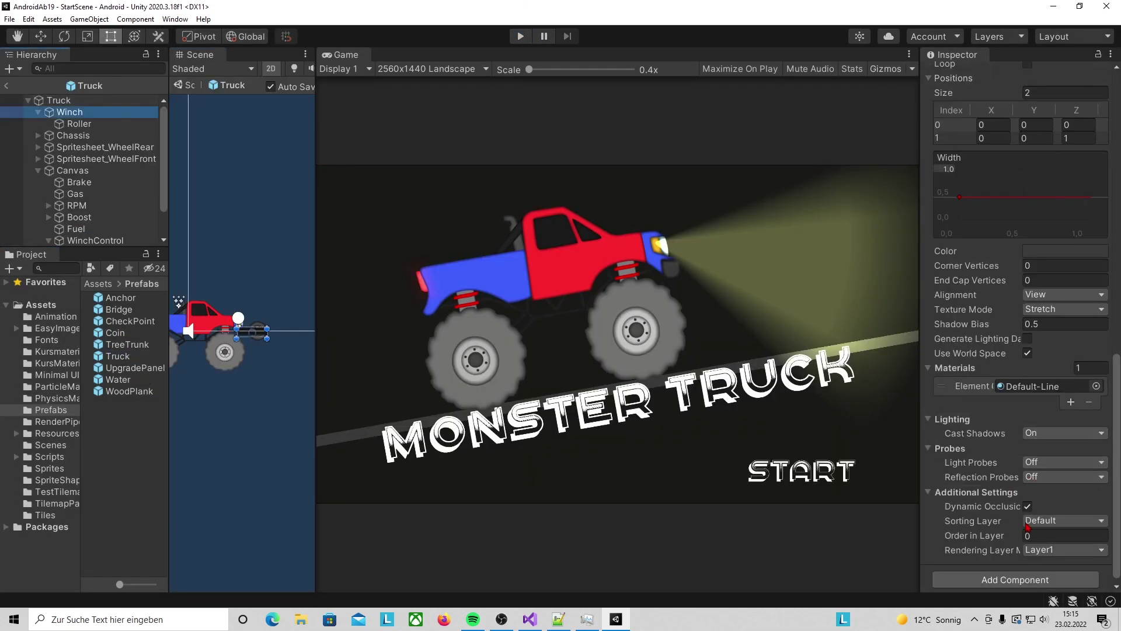
left_click(1028, 521)
left_click(1045, 574)
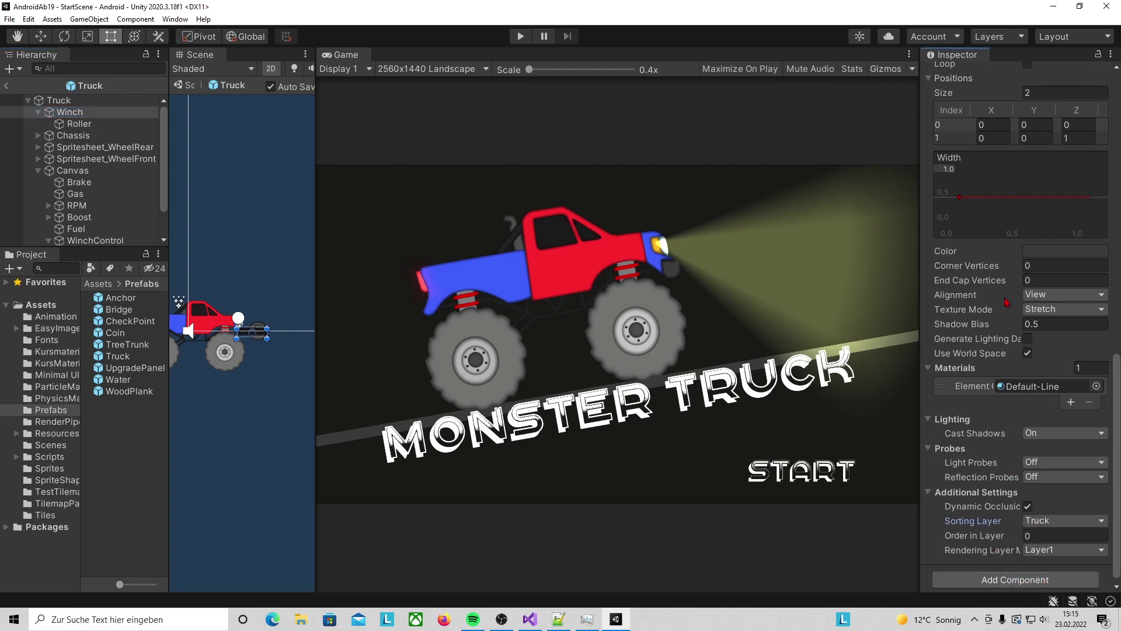
left_click_drag(961, 200, 959, 213)
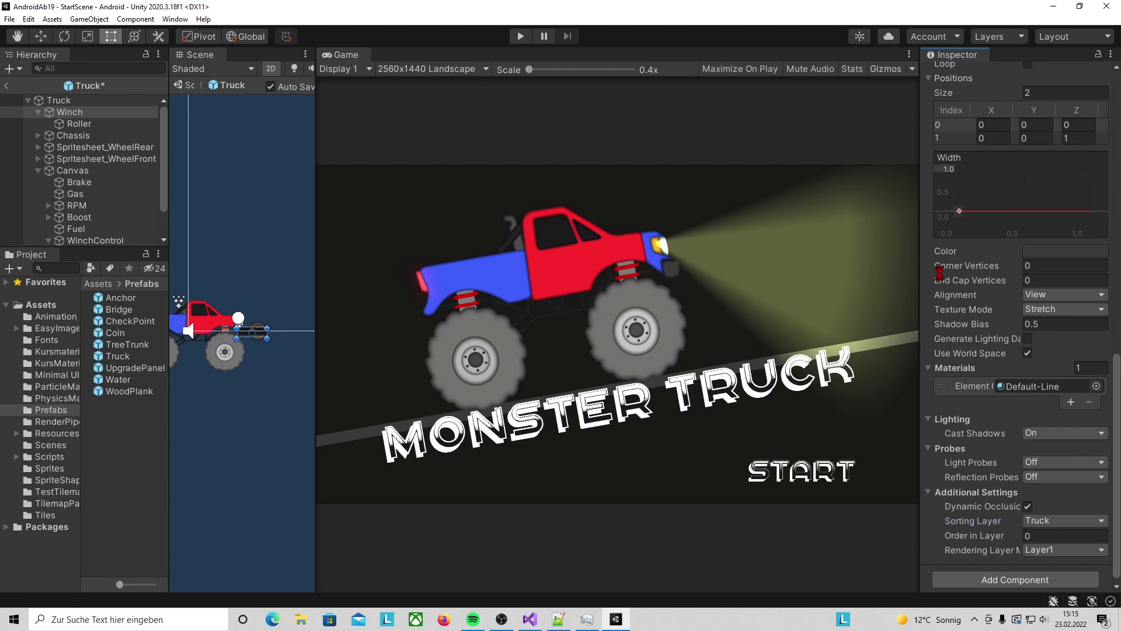
left_click(8, 87)
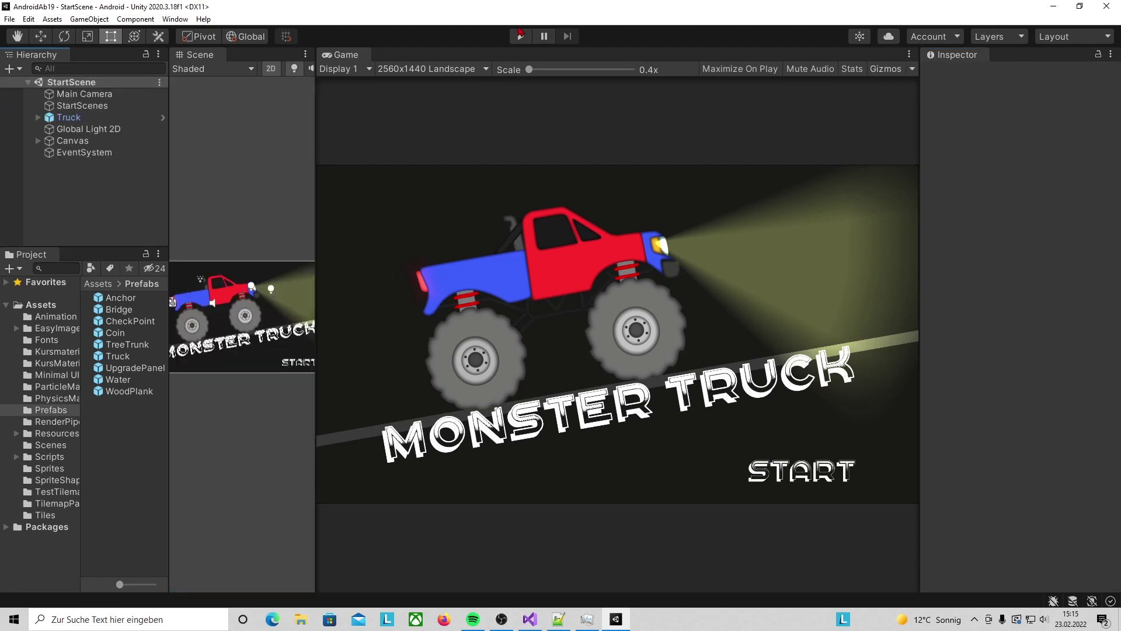
left_click(521, 37)
Step: Start the level, move the anchor plank near the truck, and select Truck(Clone)'s Winch
left_click(801, 470)
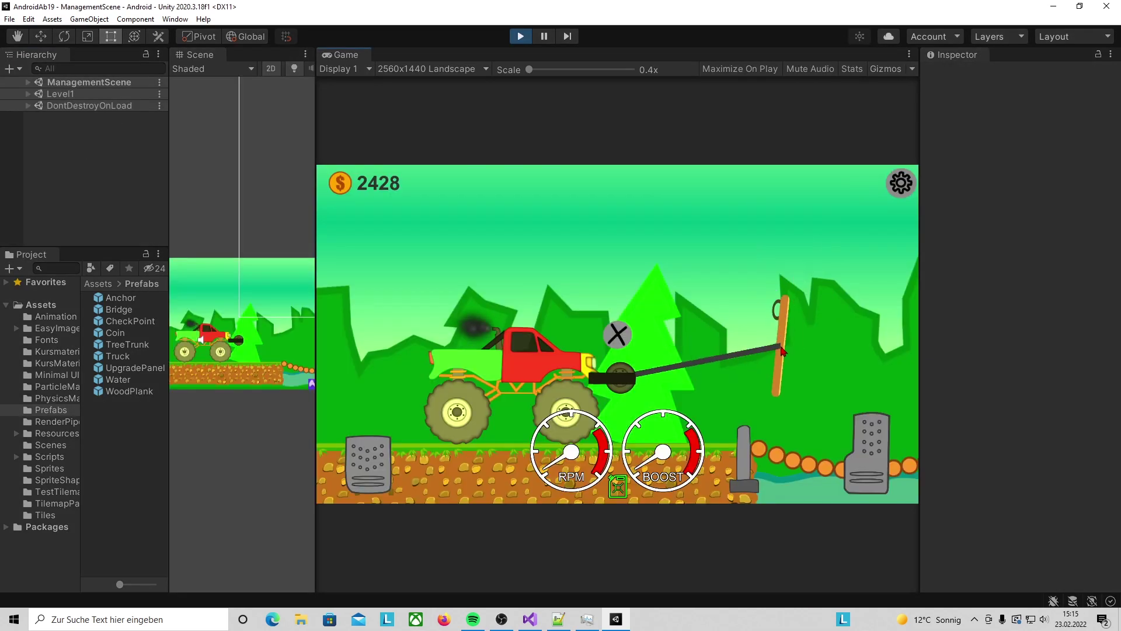
mouse_move(922, 353)
left_mouse_down()
mouse_move(751, 369)
mouse_move(727, 441)
left_mouse_up()
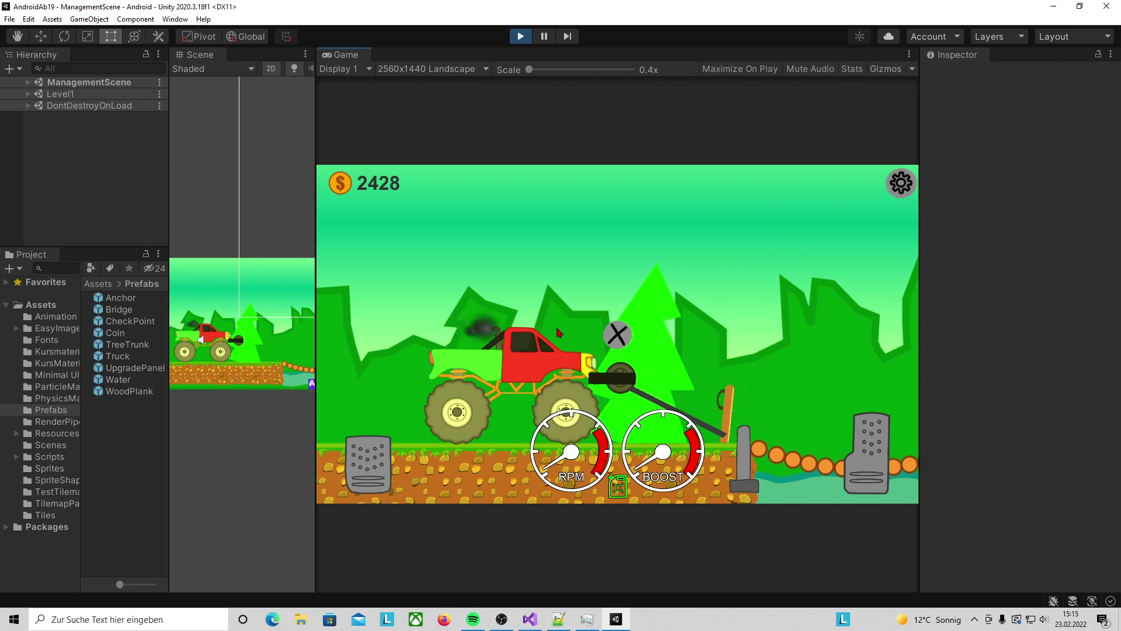
left_click(27, 83)
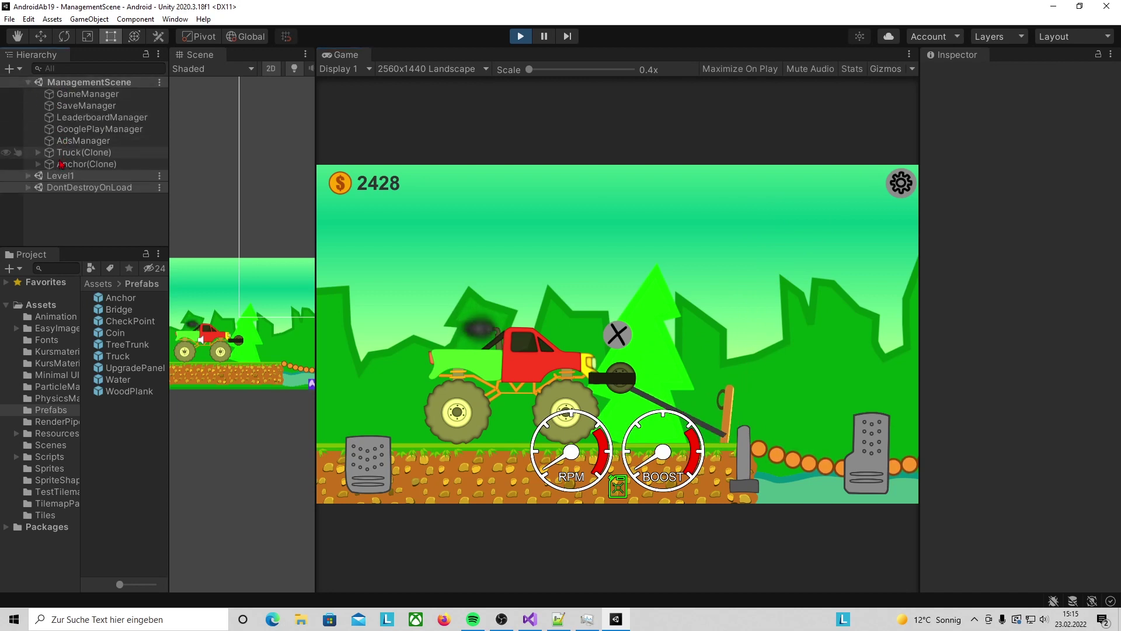
left_click(49, 153)
left_click(38, 153)
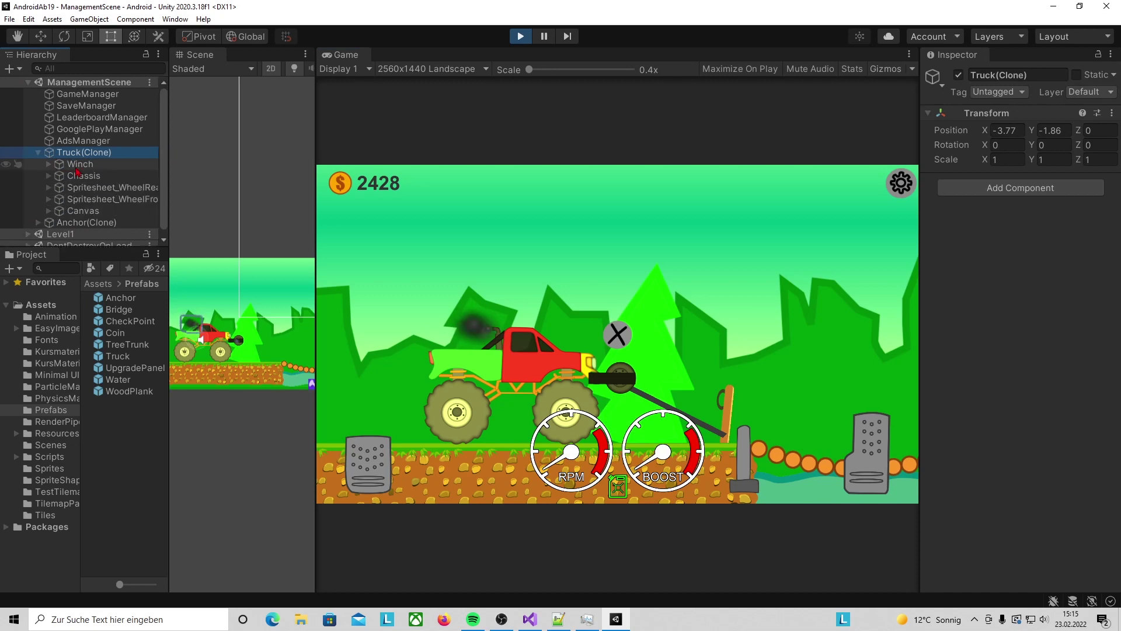
left_click(80, 164)
scroll(1026, 334, "down", 10)
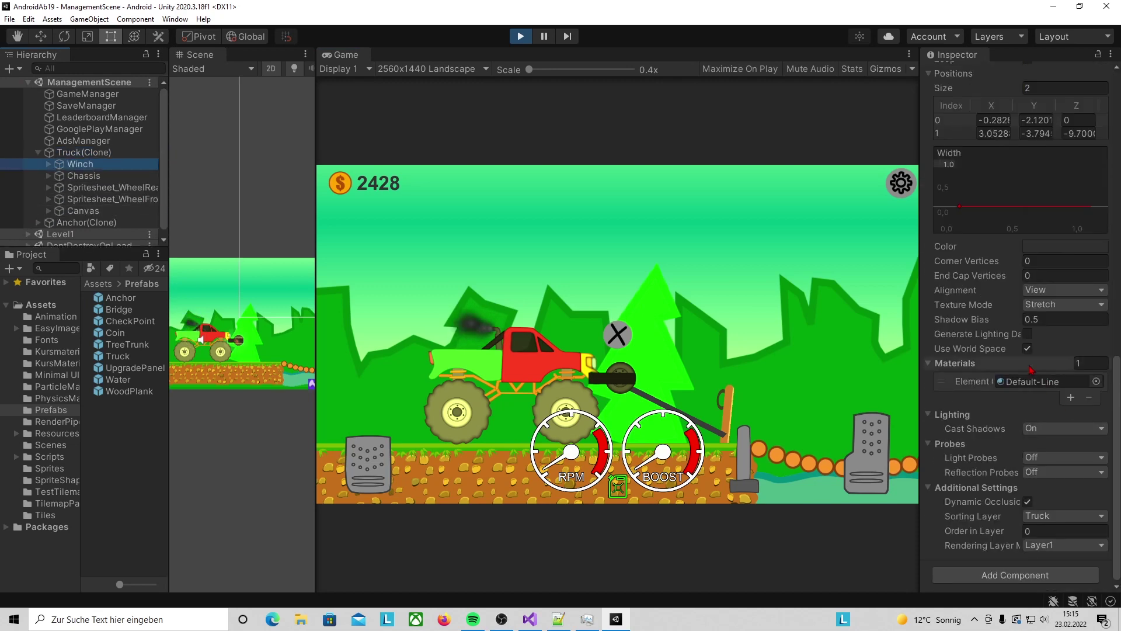
scroll(1026, 334, "up", 3)
scroll(1027, 333, "up", 3)
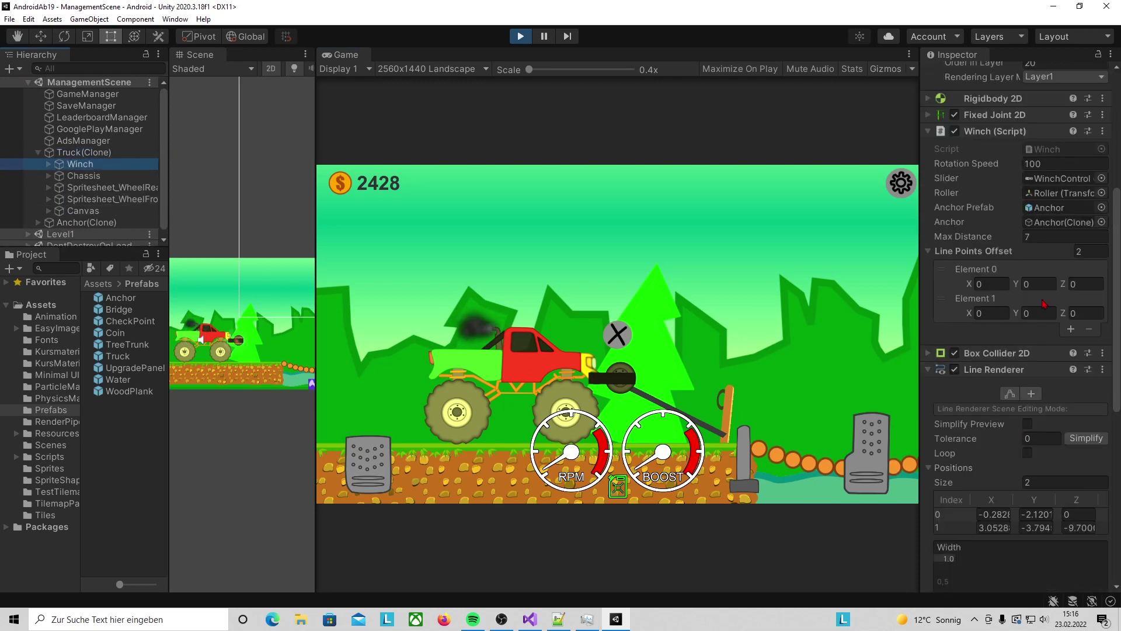
Step: Set Element 1 offset to -0.19/1.08 and Element 0 Y to -0.28, copy them, stop playing
left_click_drag(1016, 315, 1050, 321)
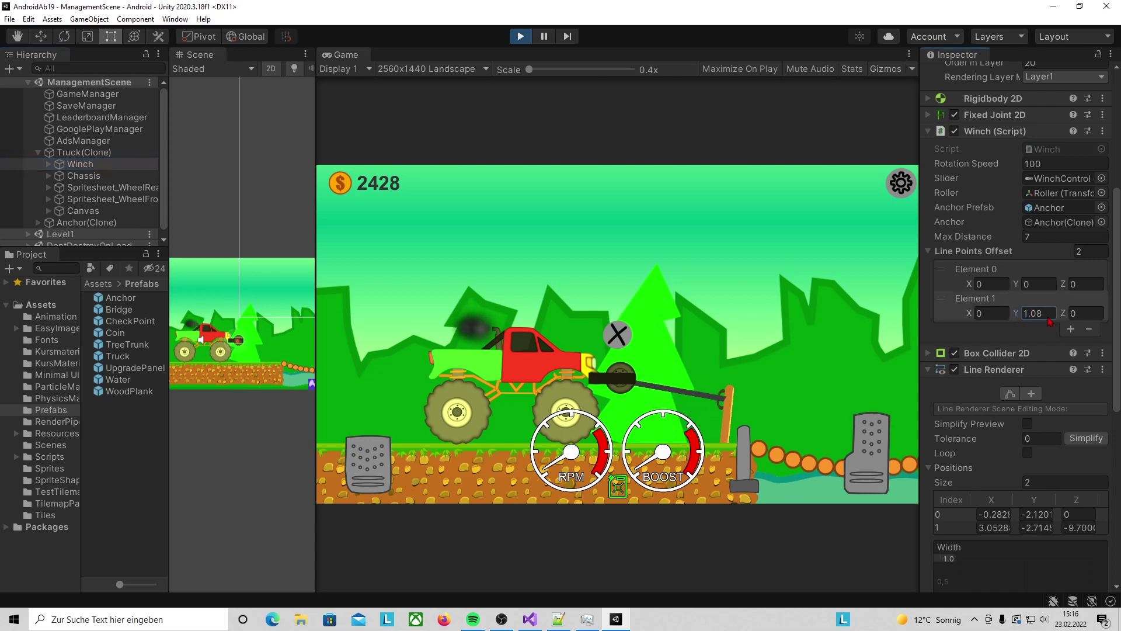
left_click_drag(971, 314, 965, 315)
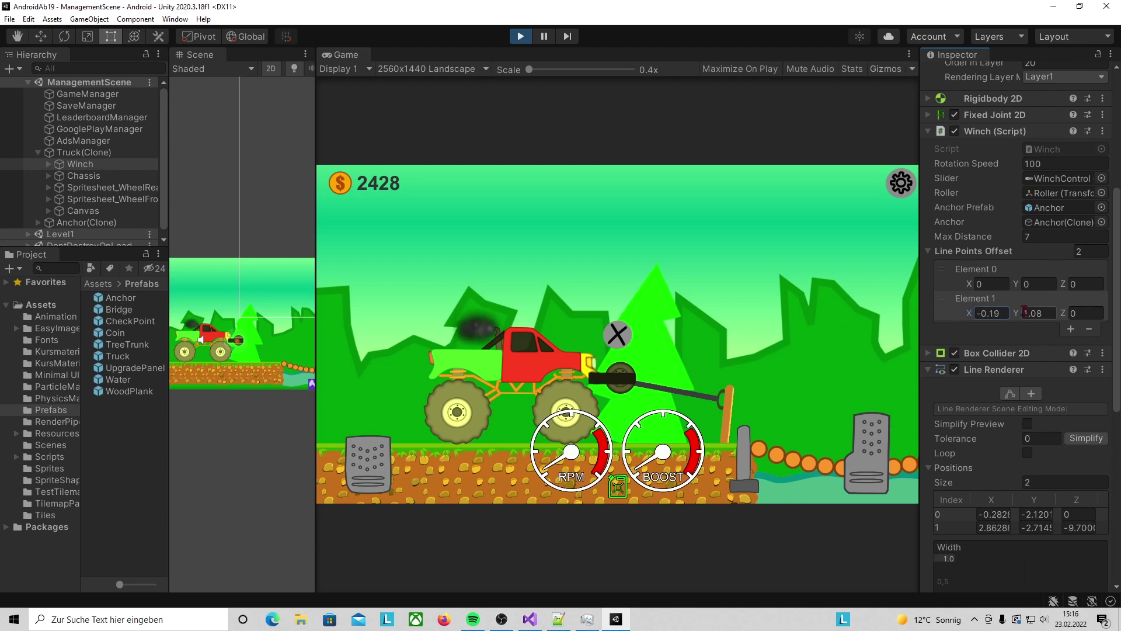
left_click_drag(1019, 285, 1014, 288)
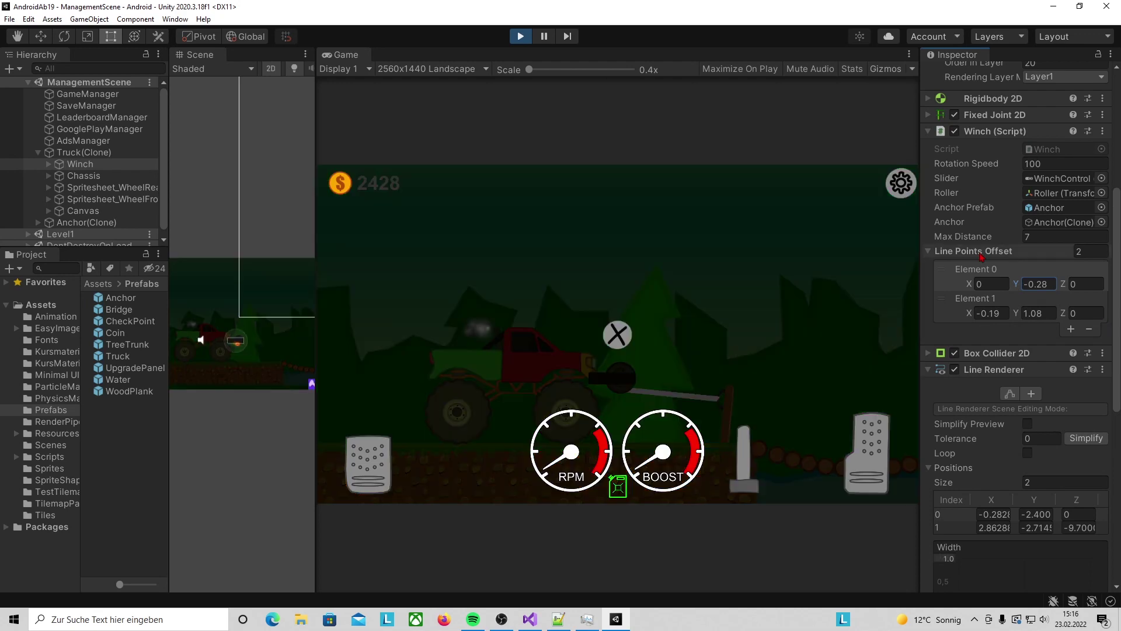
right_click(982, 253)
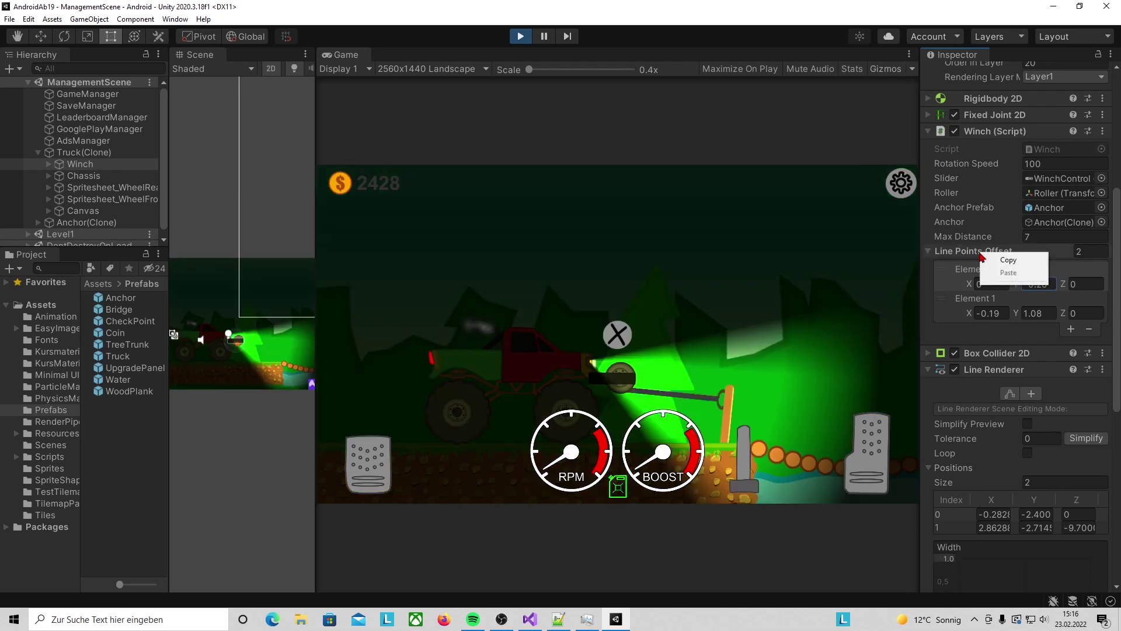
left_click(1002, 261)
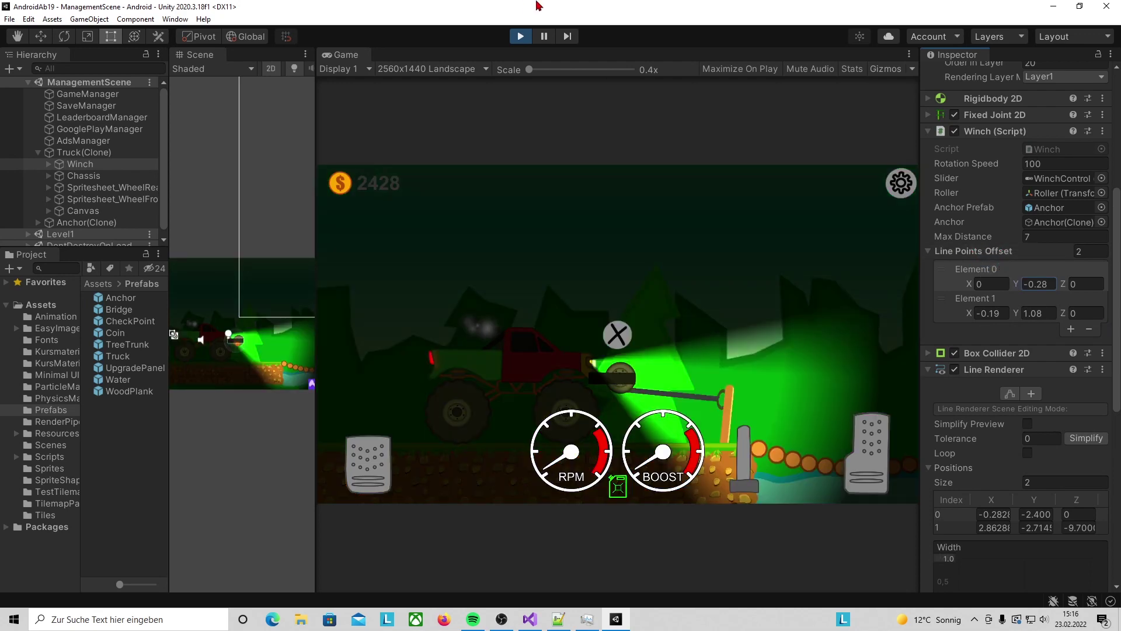
left_click(521, 38)
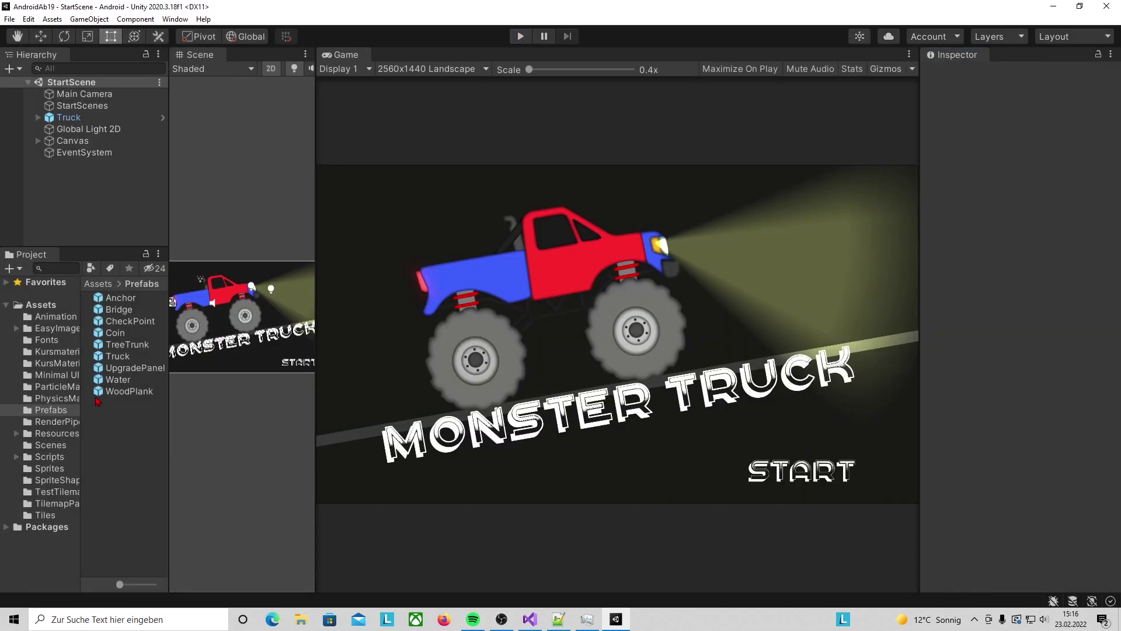
Step: Paste the copied Line Points Offset values into the Truck prefab's Winch
double_click(126, 359)
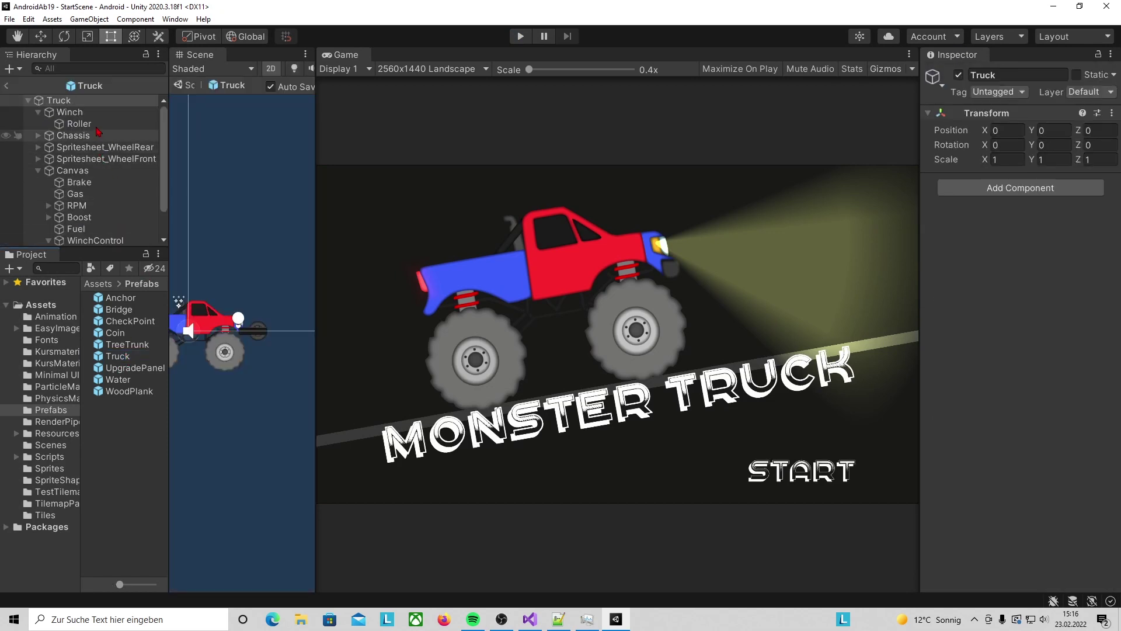
left_click(80, 114)
scroll(993, 379, "down", 10)
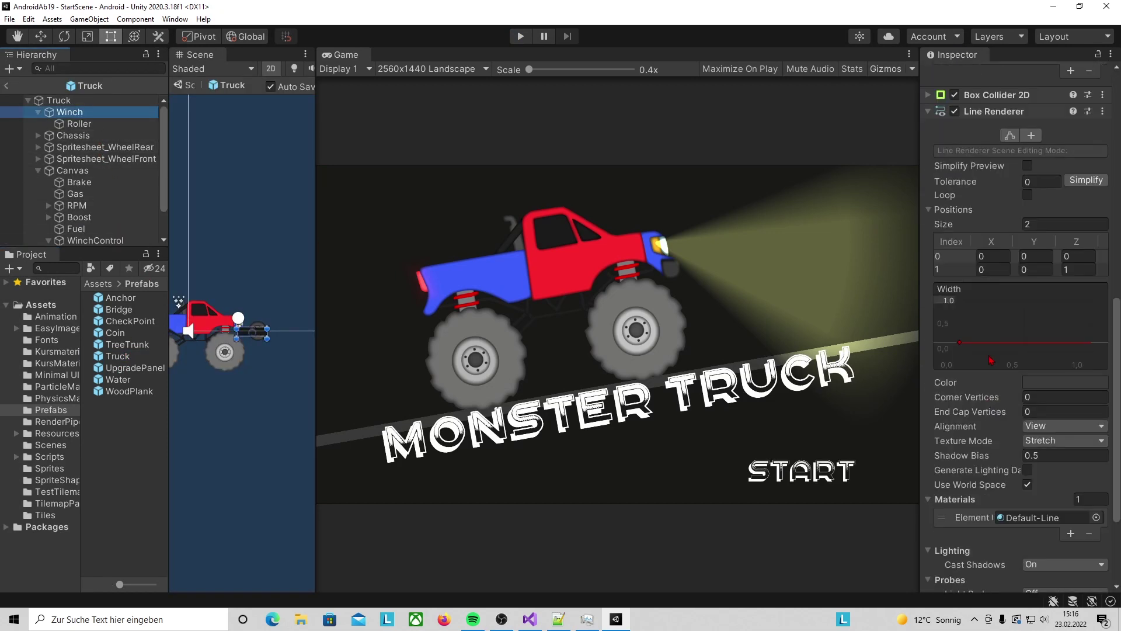
scroll(994, 360, "down", 5)
scroll(999, 348, "up", 10)
right_click(1002, 383)
left_click(1029, 401)
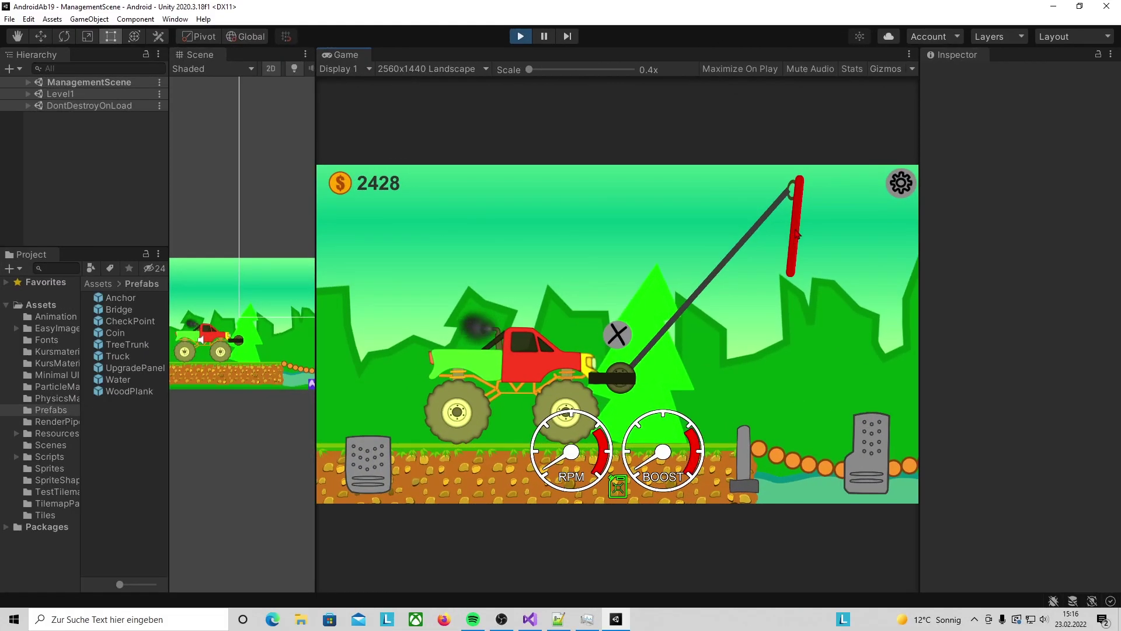
Step: Attach the anchor to the orange post and work the winch lever to reel the rope
left_click_drag(798, 234, 894, 232)
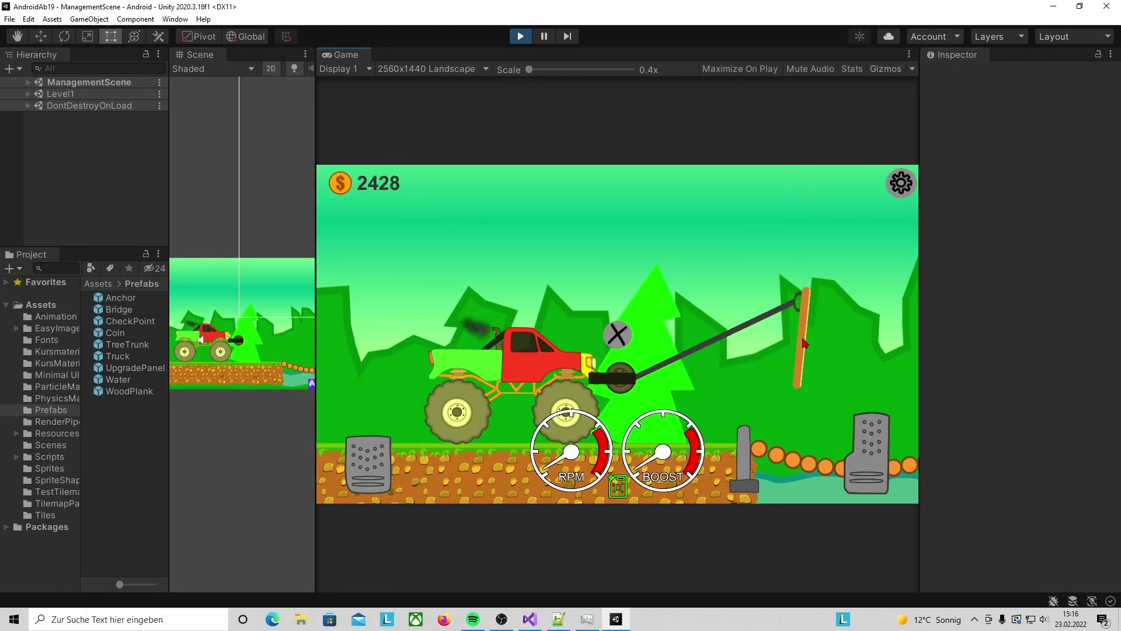
left_click_drag(895, 232, 722, 460)
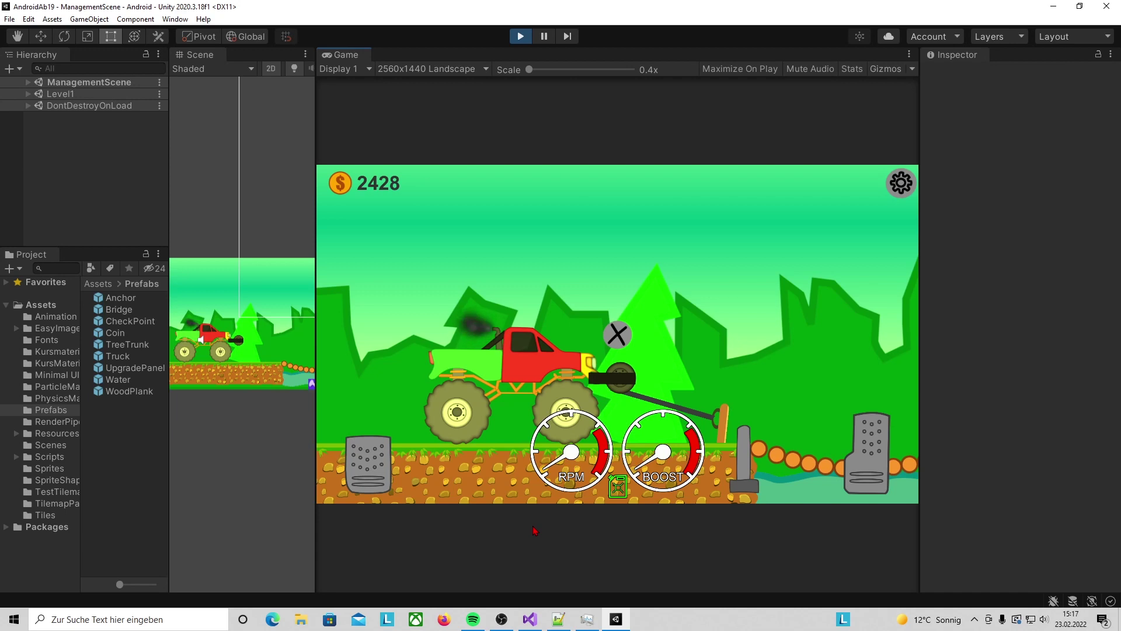
left_click_drag(743, 488, 754, 425)
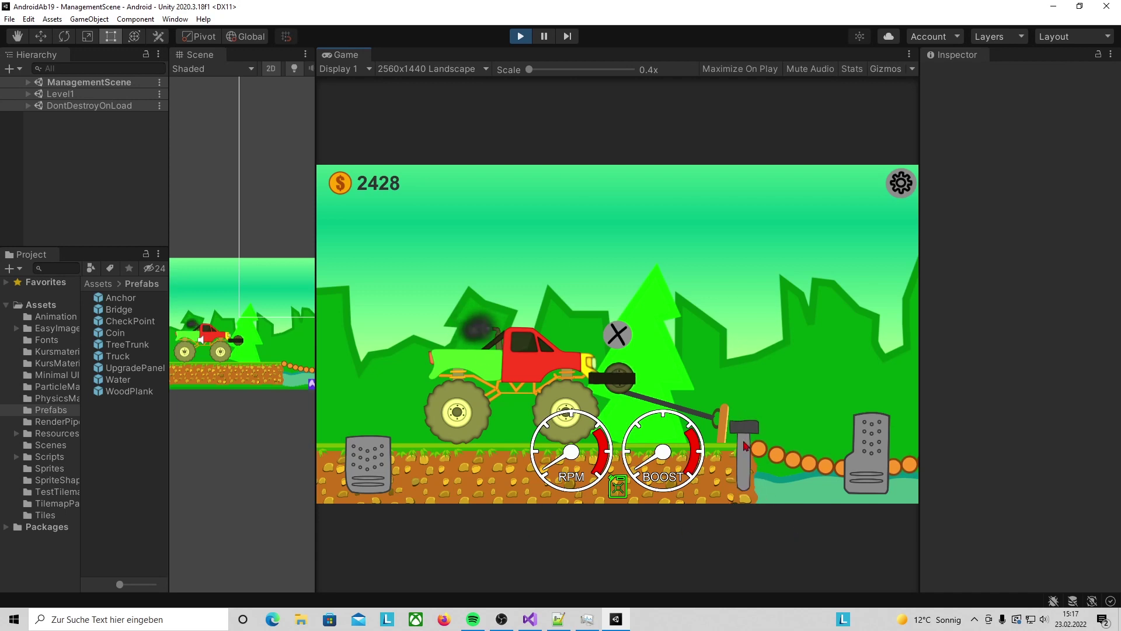
left_click_drag(754, 424, 745, 485)
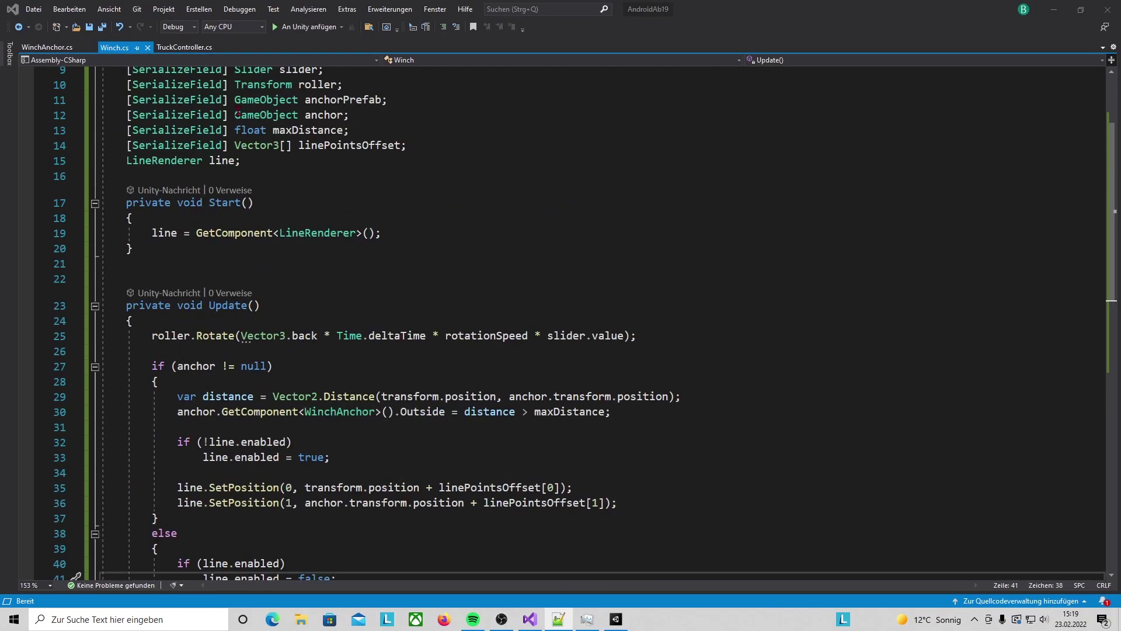
Step: Leave Winch.cs and switch back to the Unity editor
left_click(231, 264)
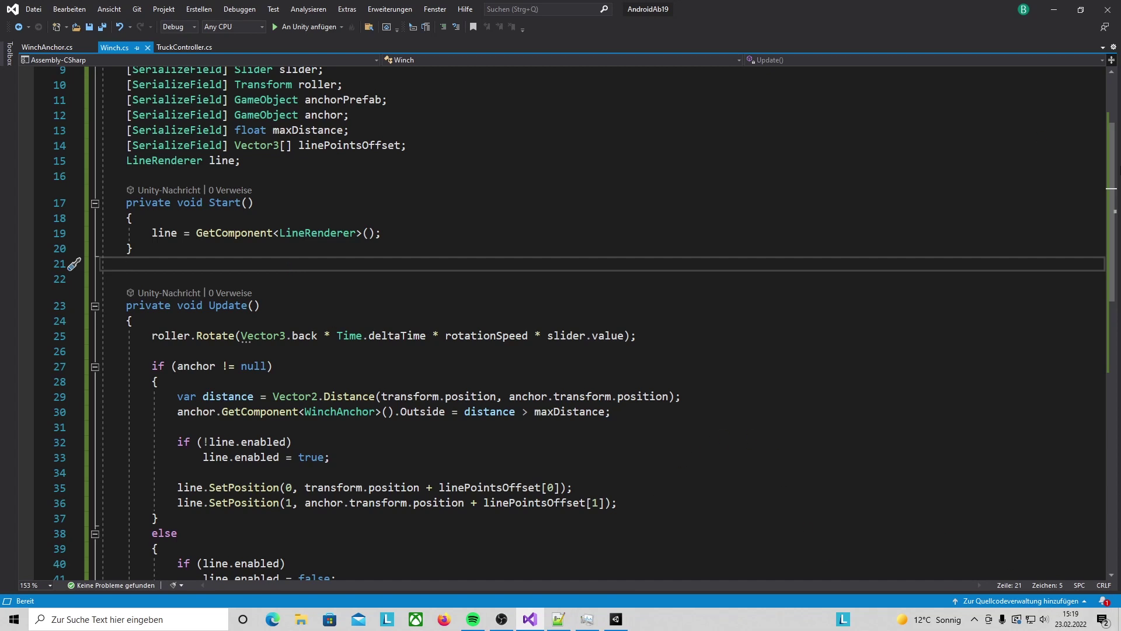
left_click(616, 620)
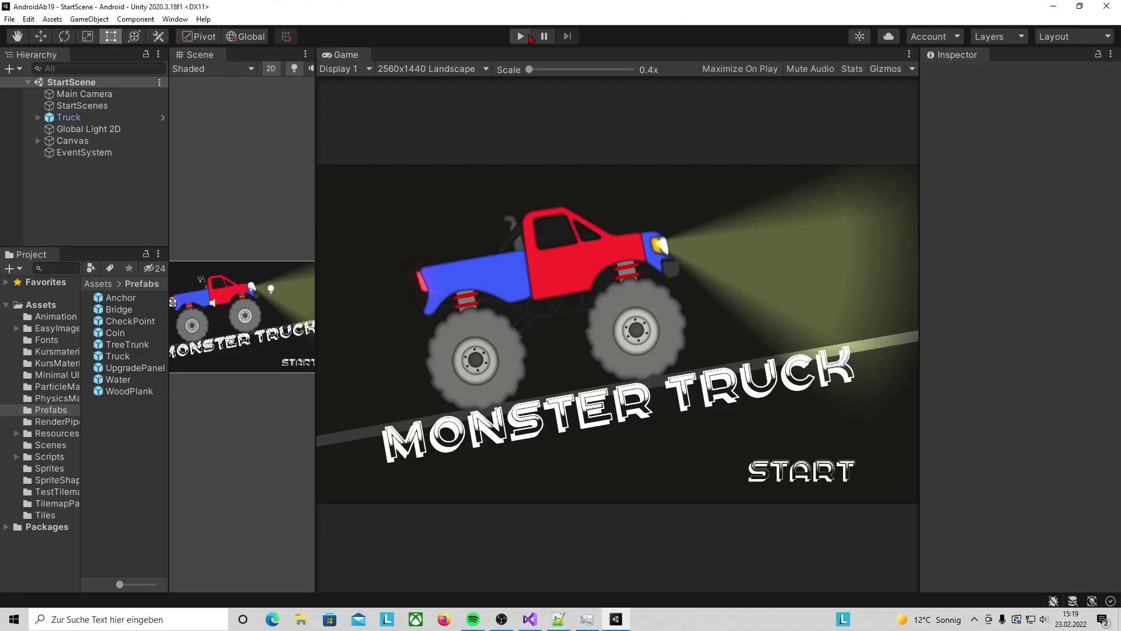
Step: Enter Play mode and add a Distance Joint 2D to the Truck prefab's Winch
left_click(529, 38)
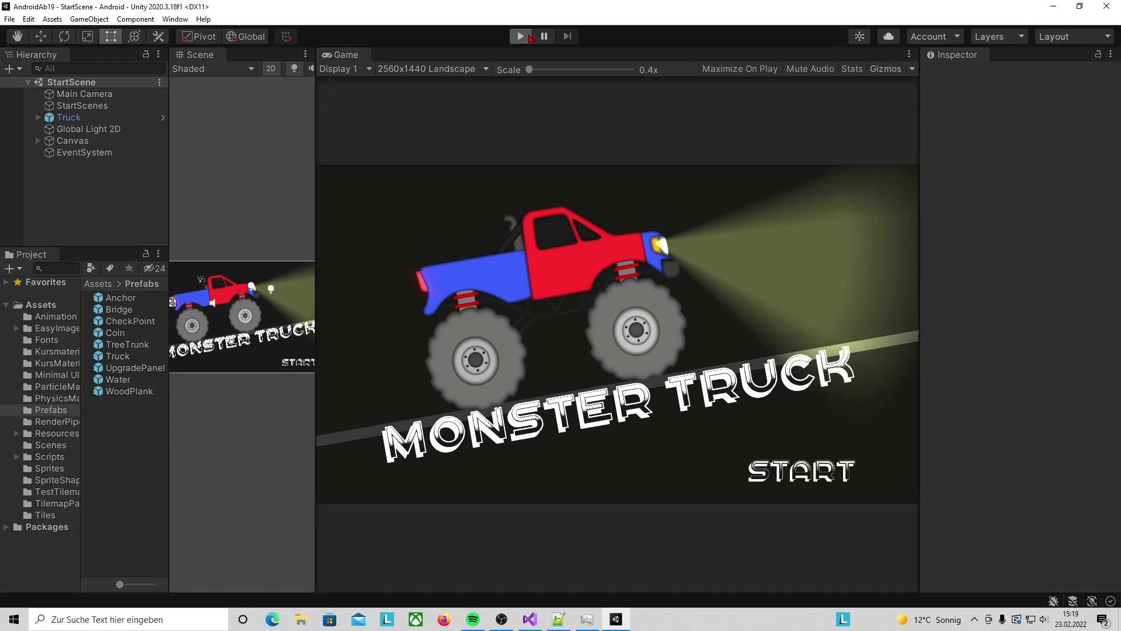
double_click(119, 357)
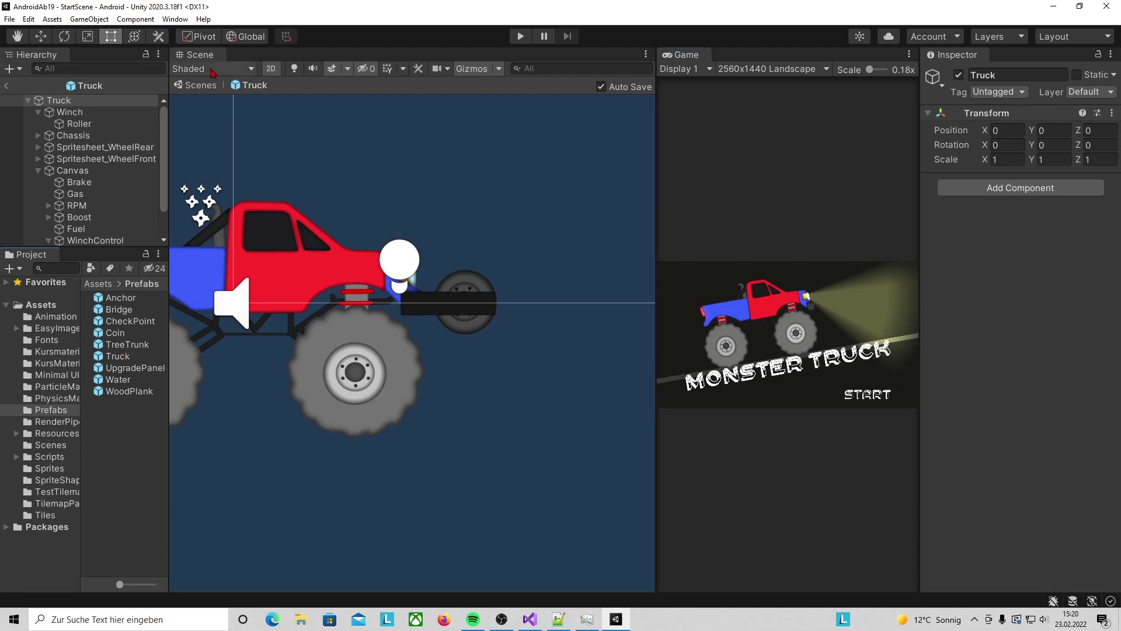
double_click(70, 112)
left_click(1020, 456)
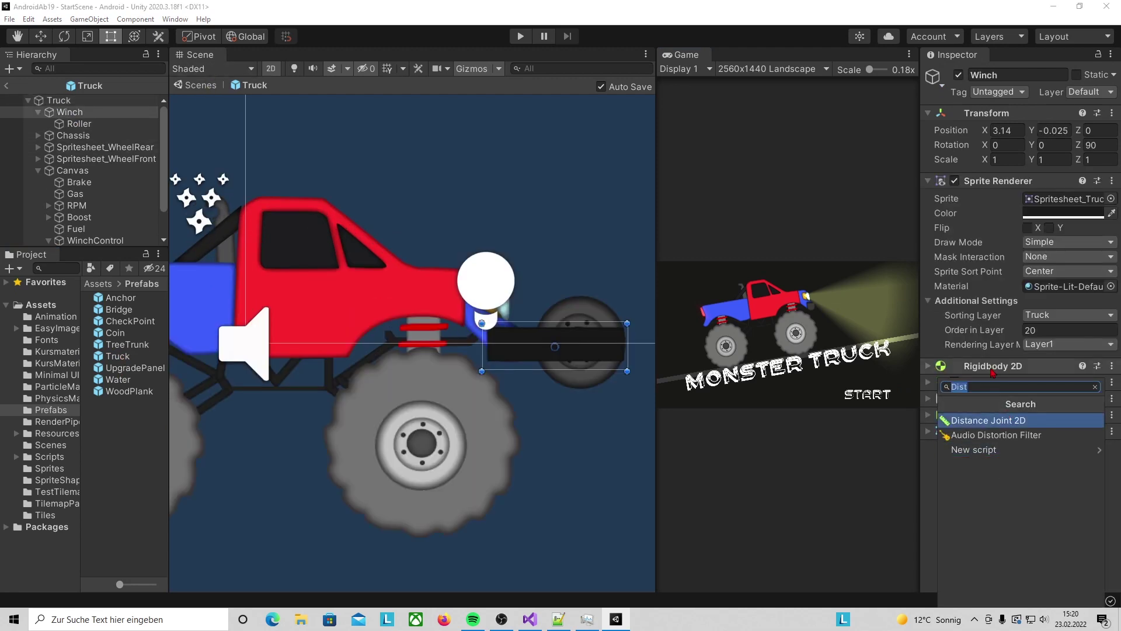
left_click(1021, 429)
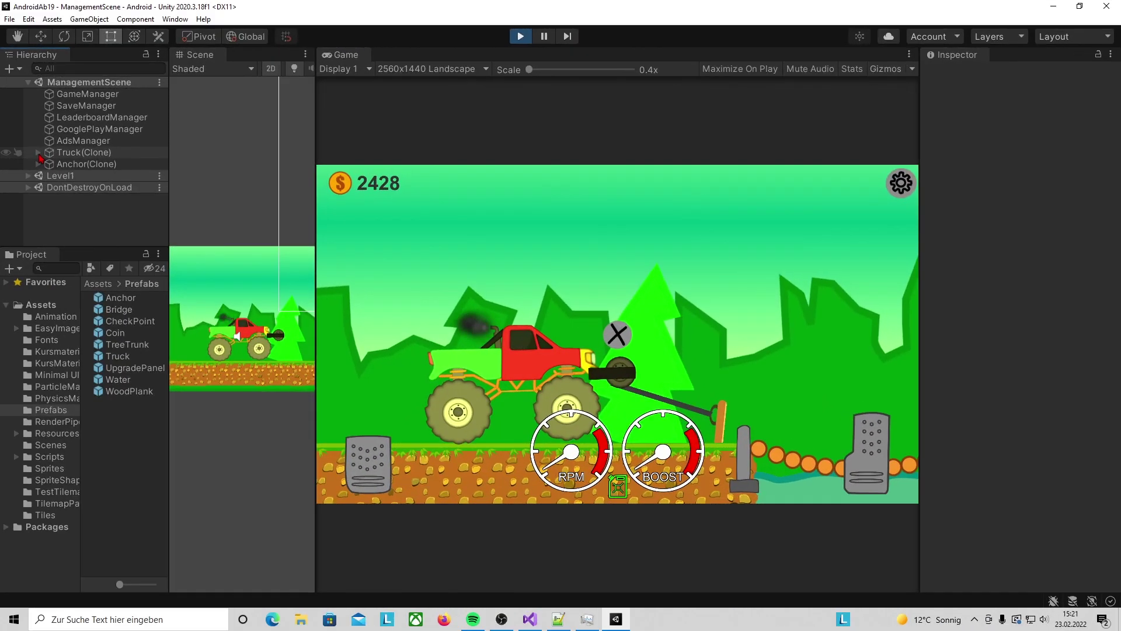
Step: Connect the running Winch's joint to Anchor(Clone) and turn off Auto Configure Distance
left_click(38, 153)
left_click(80, 164)
scroll(1048, 444, "down", 3)
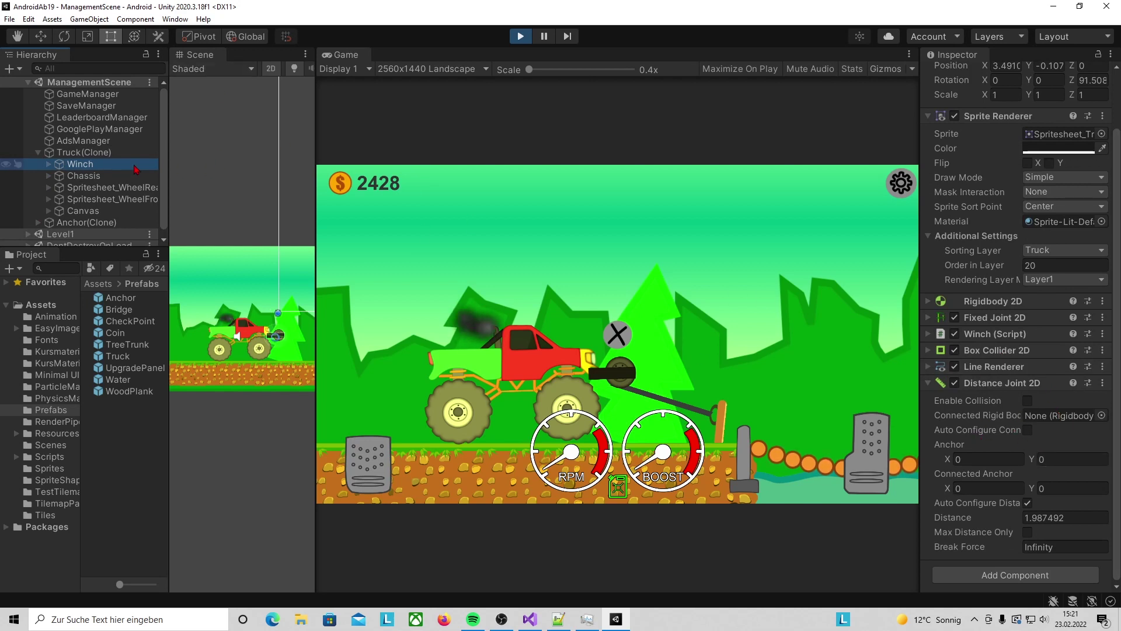
left_click(1032, 460)
left_click_drag(1032, 460, 1062, 416)
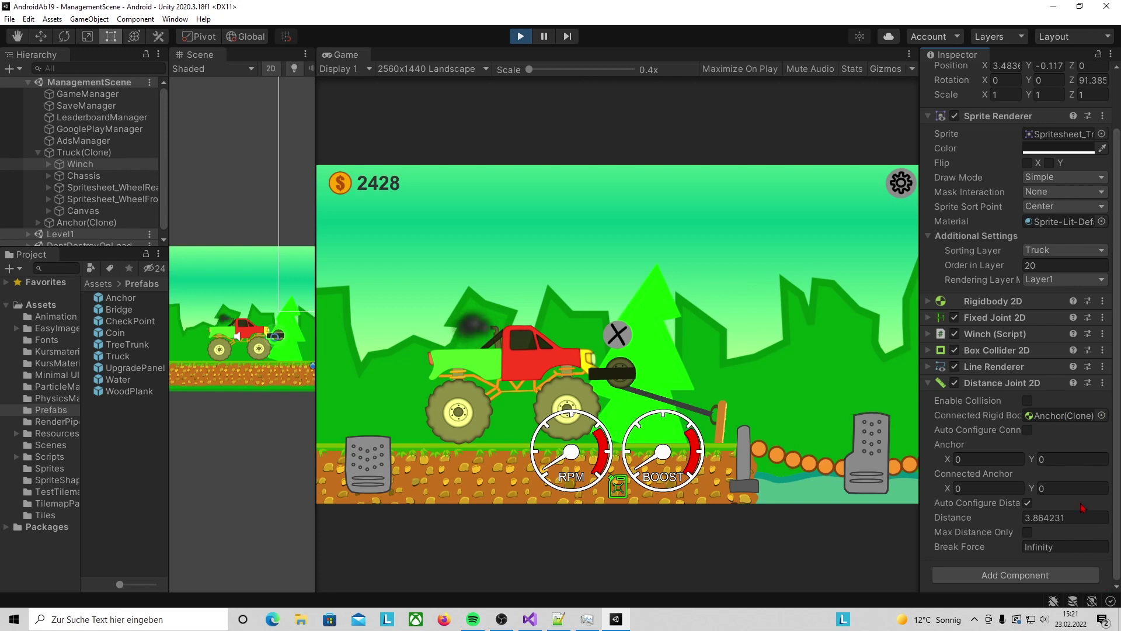
left_click(1028, 503)
Step: Try rope distances between about 3.61 and 4.55, settling near 3.84
left_click(960, 517)
left_click_drag(962, 518, 972, 517)
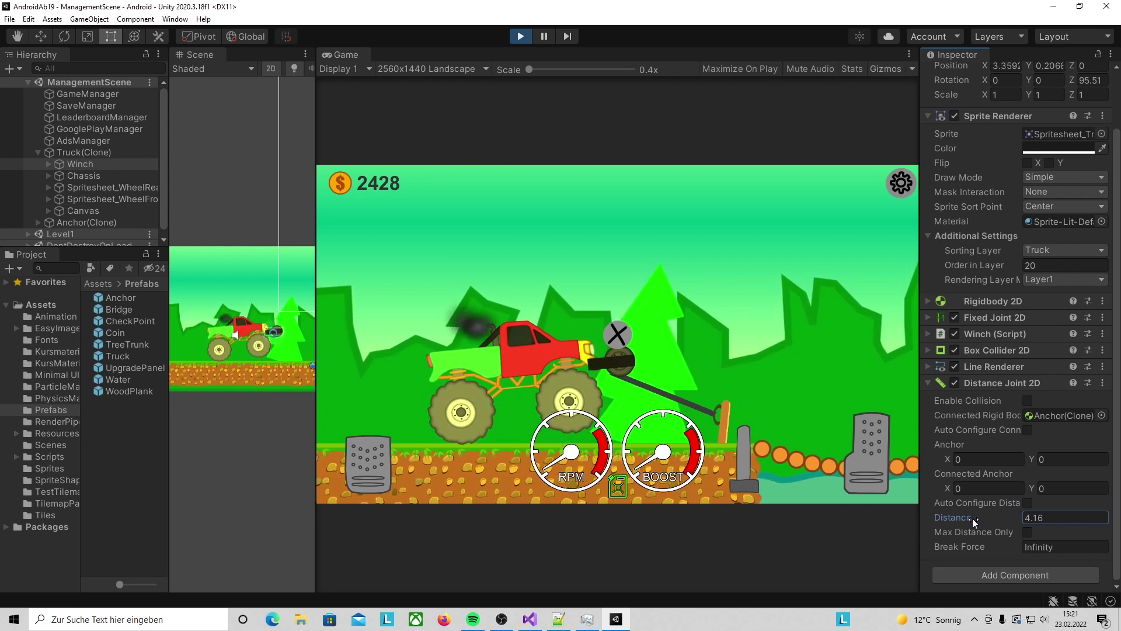
left_click_drag(972, 517, 953, 520)
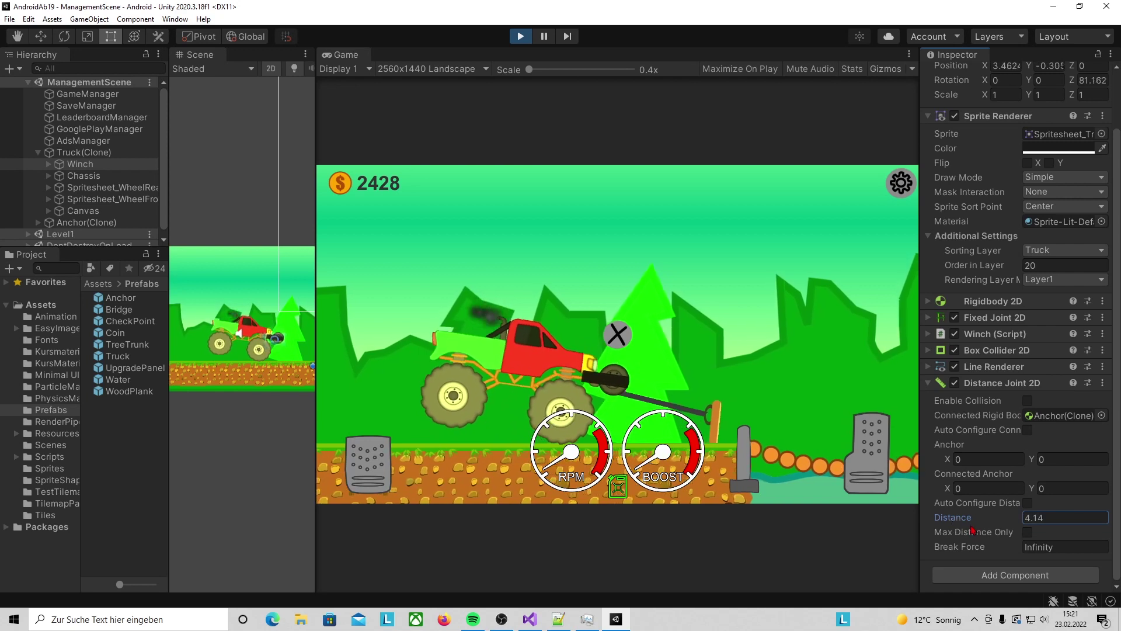
left_click_drag(953, 520, 968, 529)
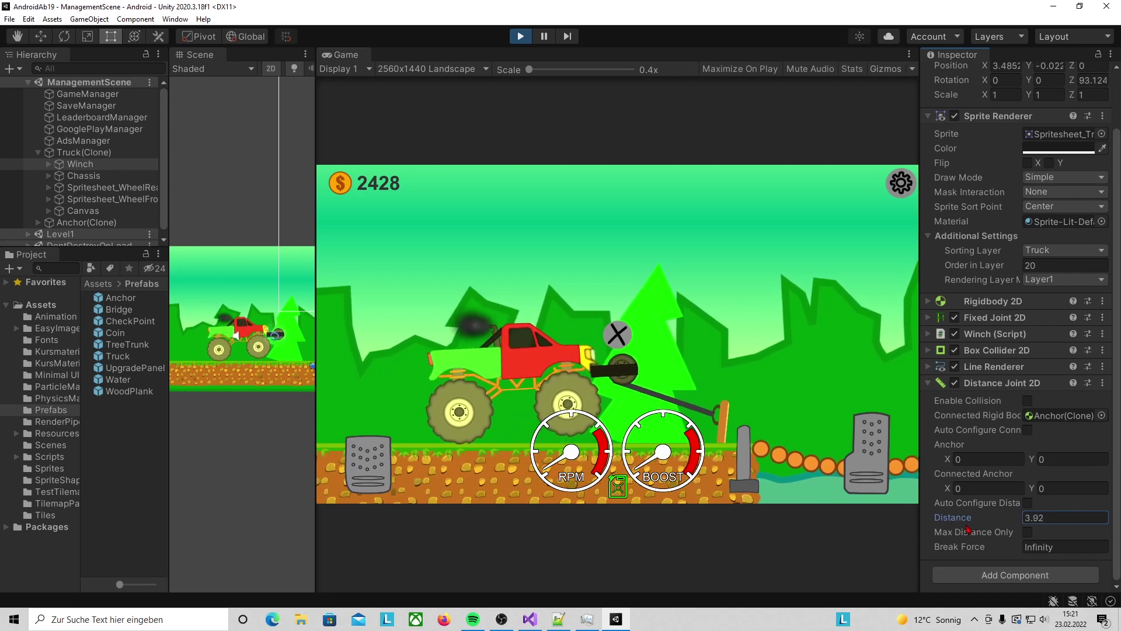
mouse_move(966, 524)
left_mouse_down()
mouse_move(991, 534)
mouse_move(951, 517)
mouse_move(974, 514)
left_mouse_up()
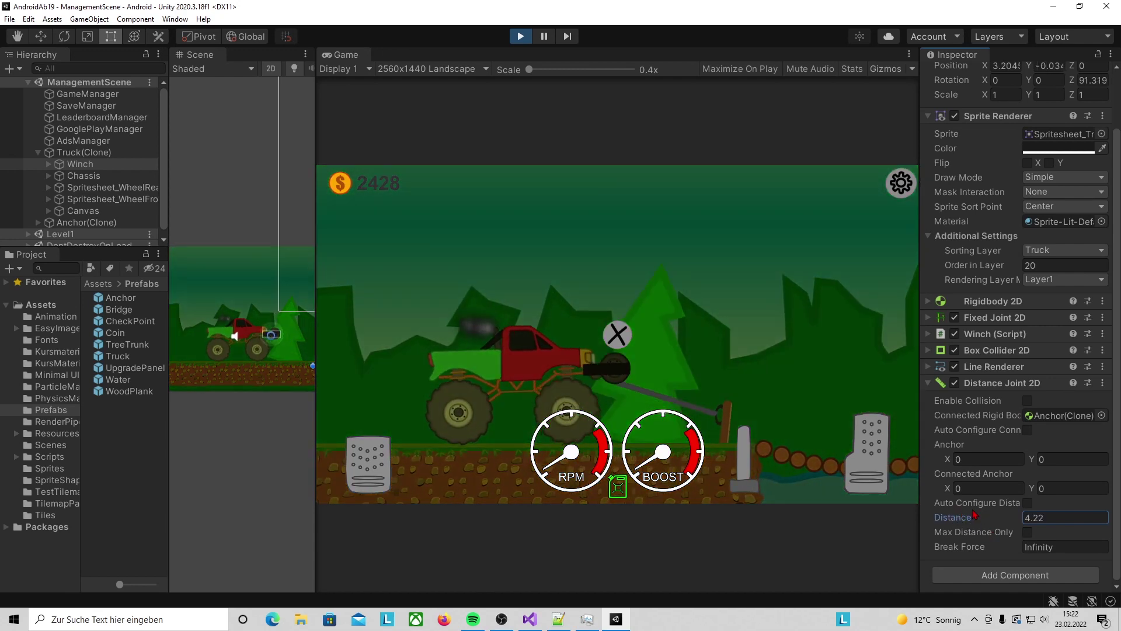
mouse_move(974, 515)
left_mouse_down()
mouse_move(964, 514)
mouse_move(999, 511)
mouse_move(958, 508)
mouse_move(967, 509)
left_mouse_up()
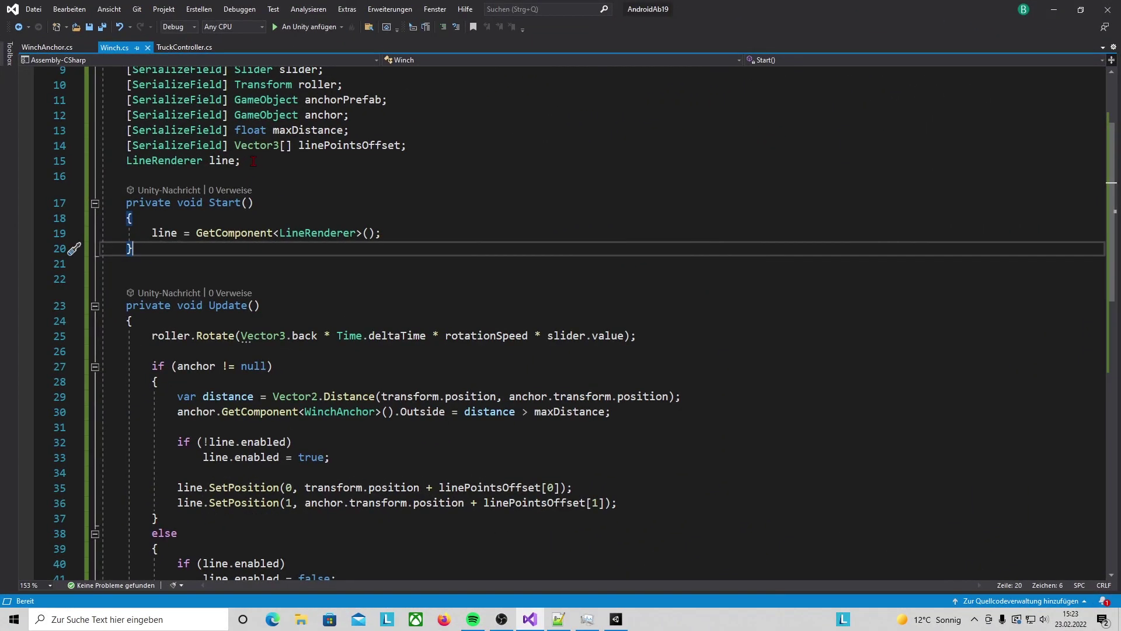
Step: Declare a Rigidbody2D rB field below the LineRenderer field in Winch.cs
left_click(253, 161)
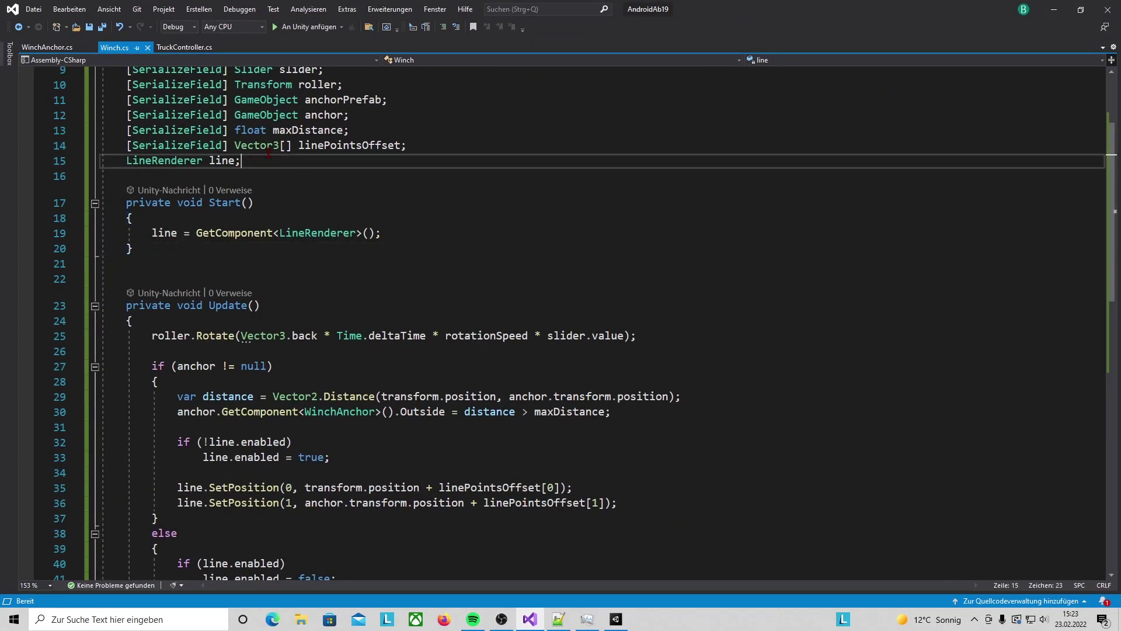
key("Return")
type("R")
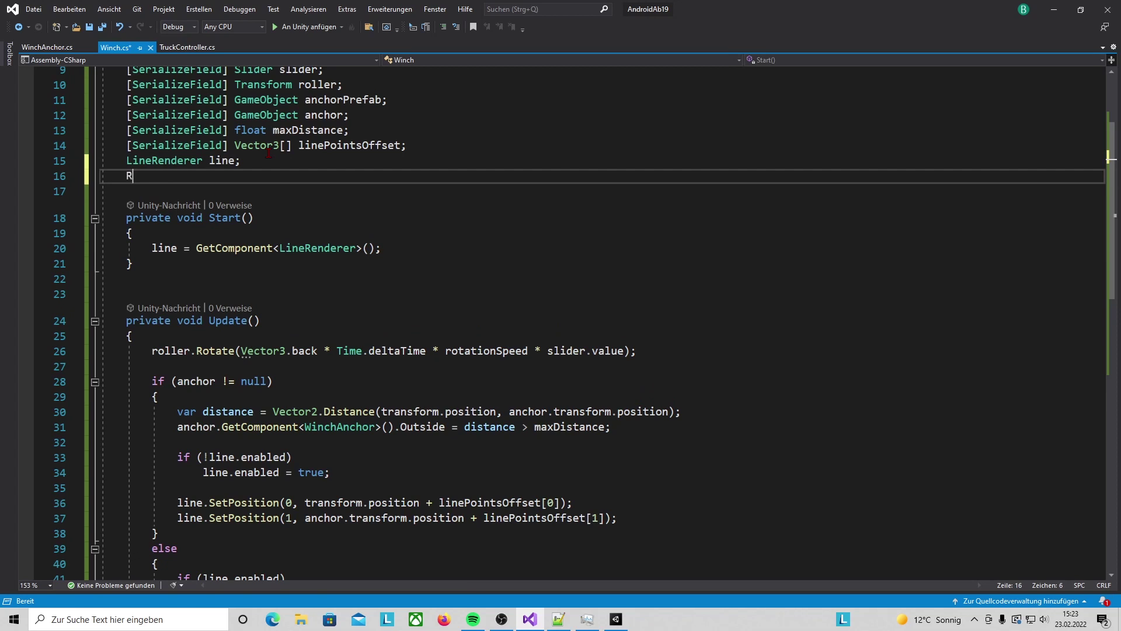
type("igi")
key("Down")
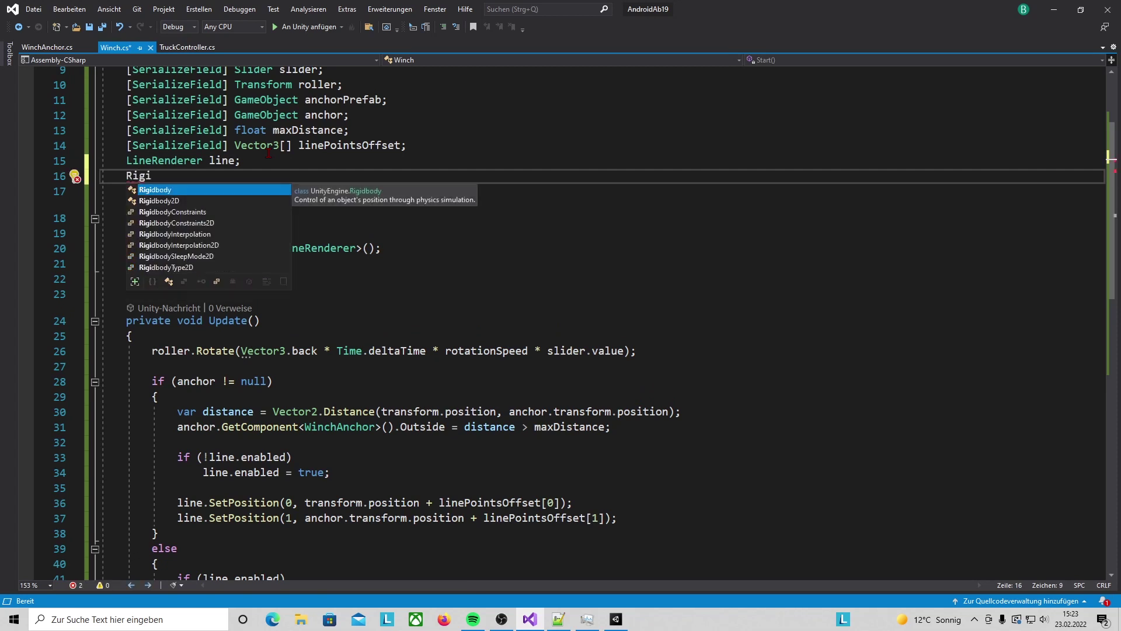
key("Tab")
type("rB;")
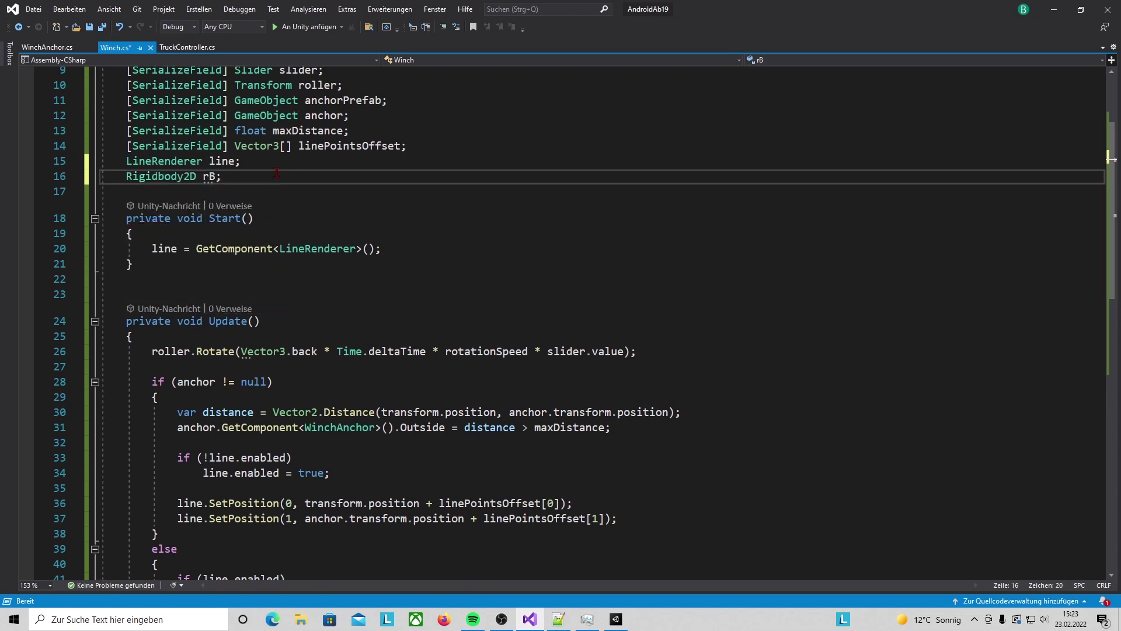
Step: Assign rB = GetComponent<Rigidbody2D>() at the top of Start
left_click(192, 233)
key("Return")
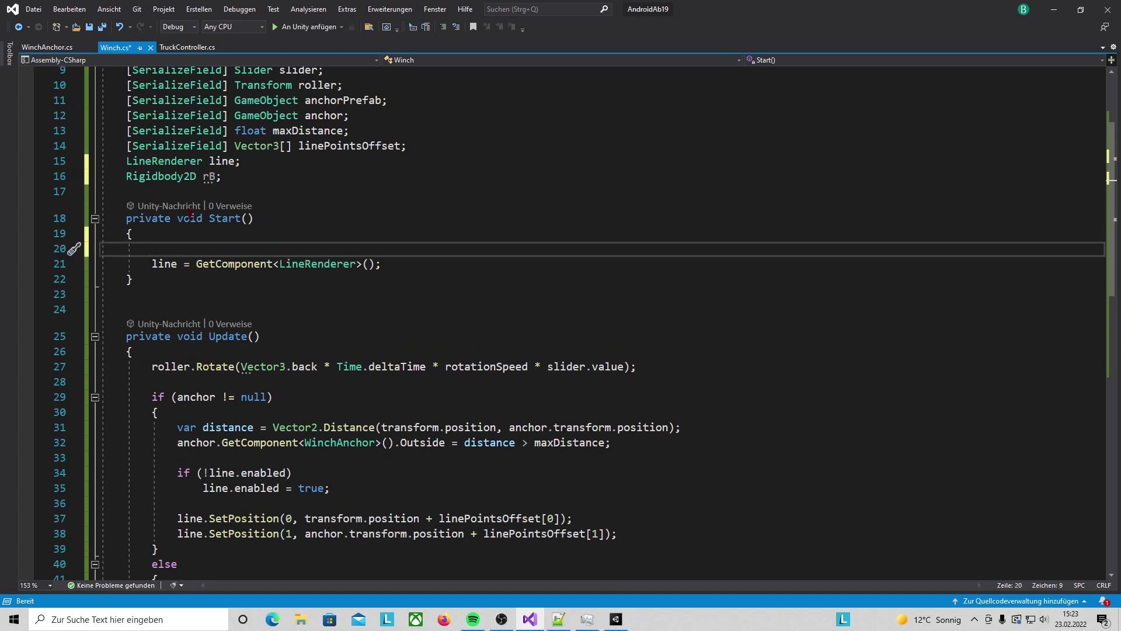
type("r")
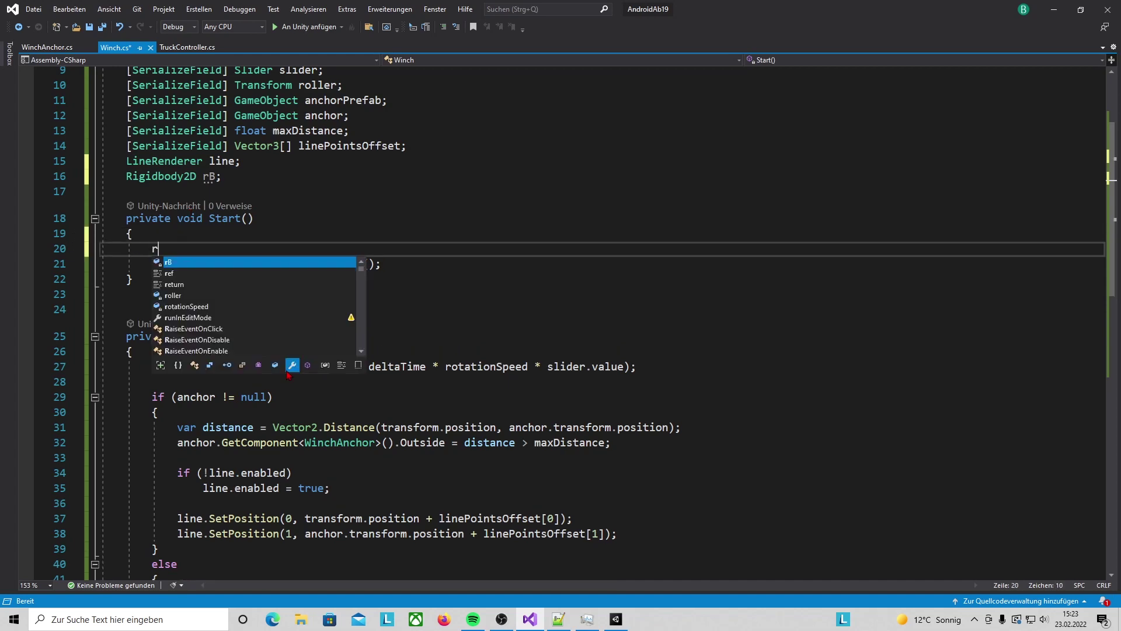
key("Tab")
key("Down")
key("Down")
key("Down")
Step: Insert an empty FixedUpdate method above Update
scroll(432, 307, "down", 4)
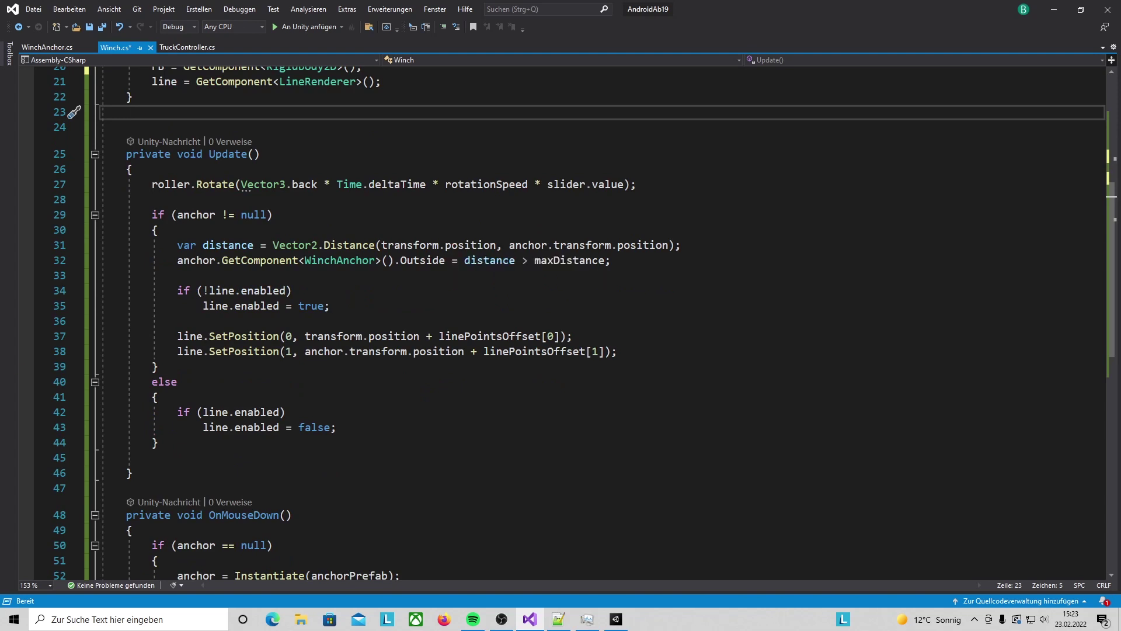
key("alt+Tab")
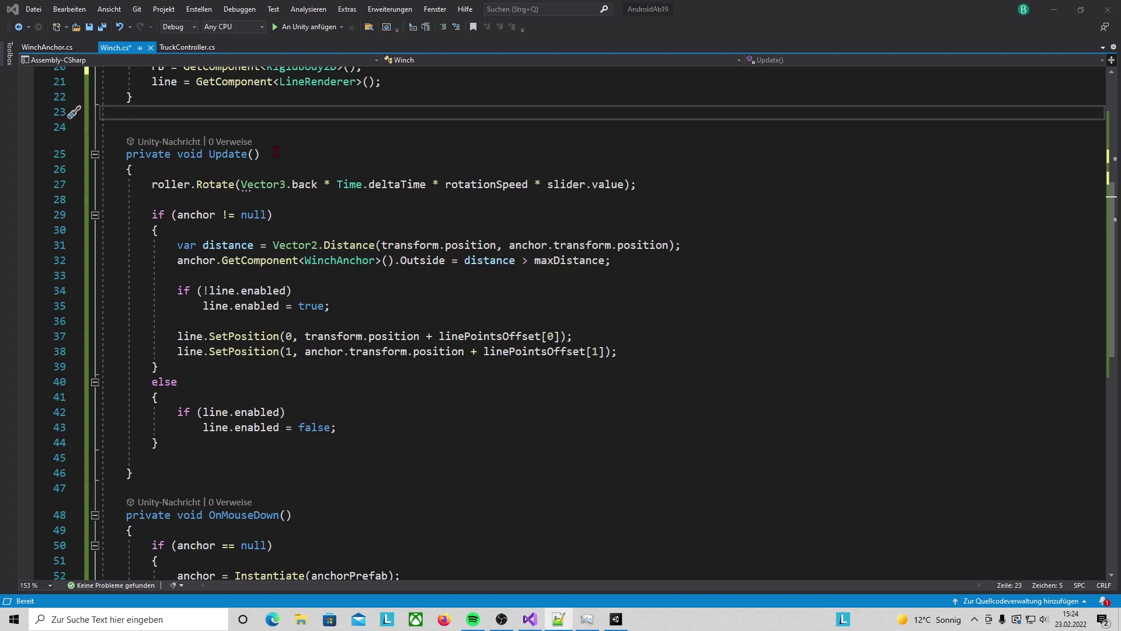
left_click(267, 169)
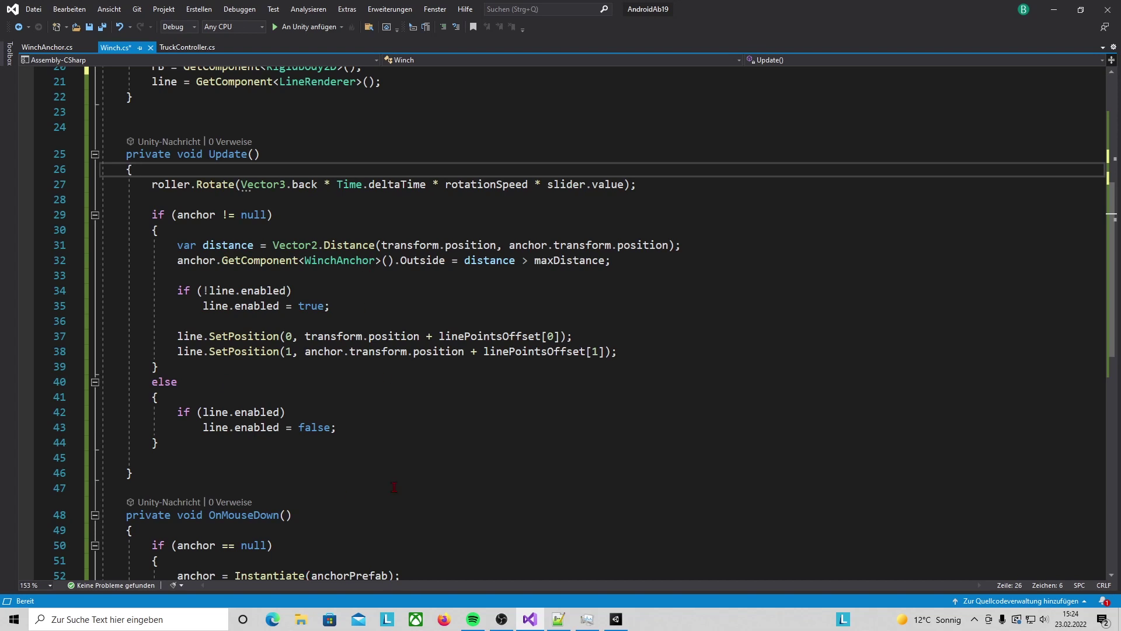
left_click(202, 155)
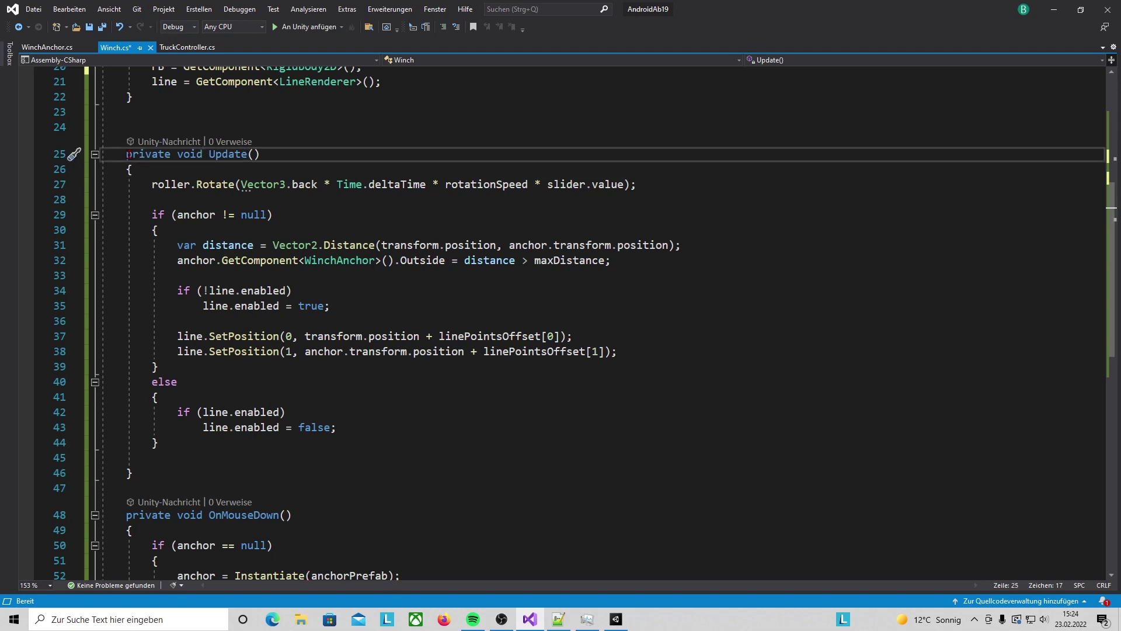
left_click_drag(127, 153, 264, 186)
left_click(174, 125)
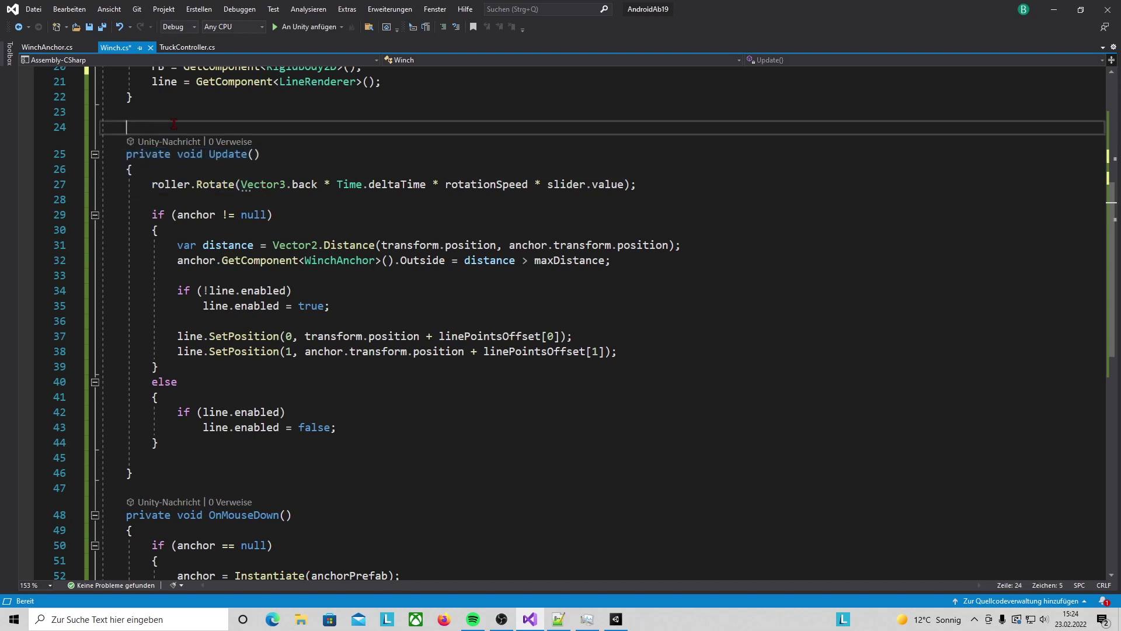
key("Return")
key("Return")
left_click(174, 124)
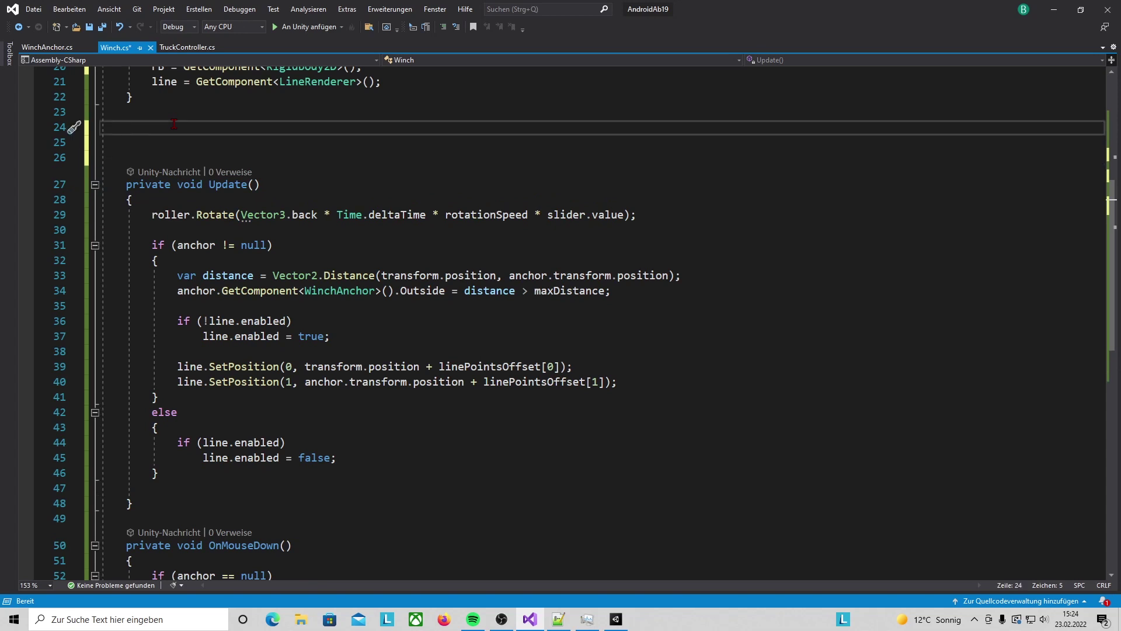
type("private void FixedUpdate() {  }")
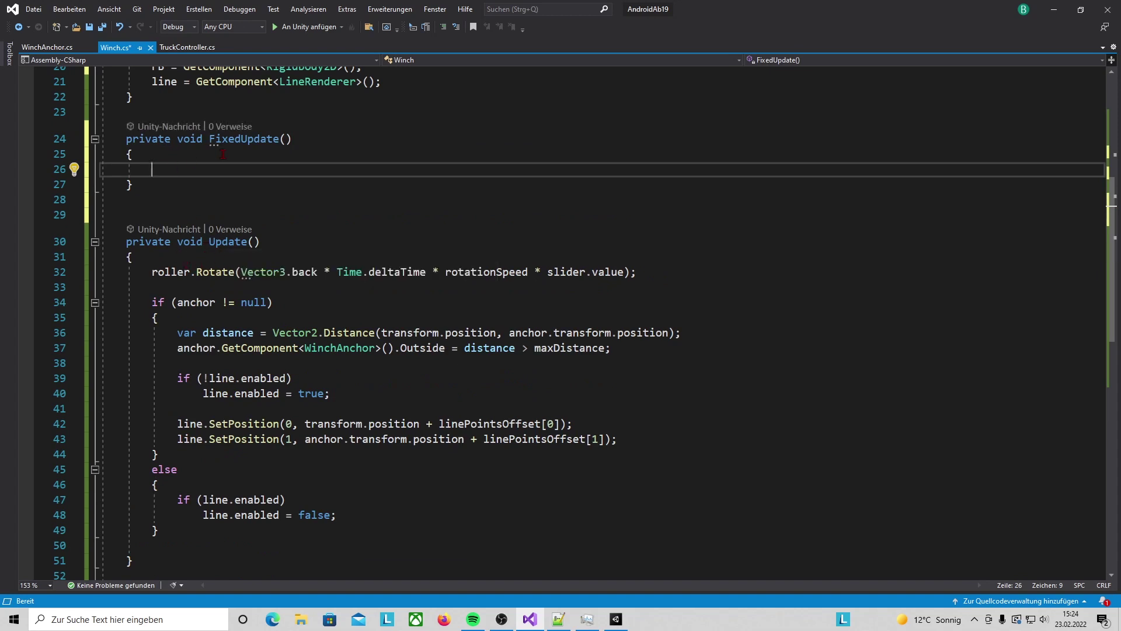
Step: Start the FixedUpdate body with rB.AddForce(slider.value
left_click_drag(203, 241, 295, 240)
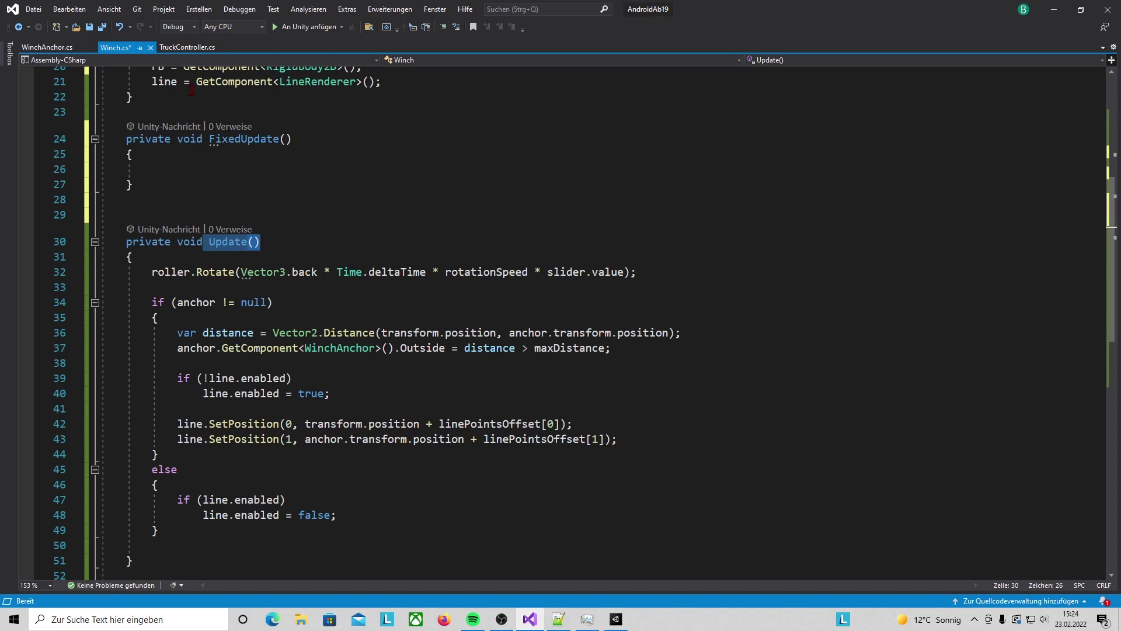
left_click(193, 175)
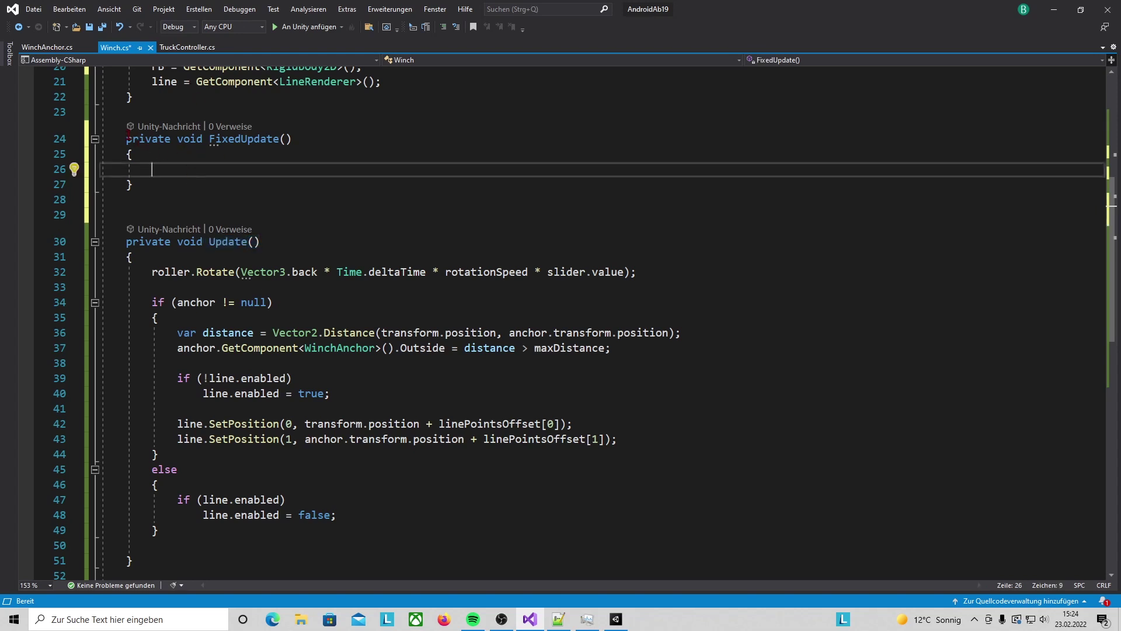
left_click_drag(126, 138, 132, 184)
left_click(218, 175)
type("rB.AddForce(")
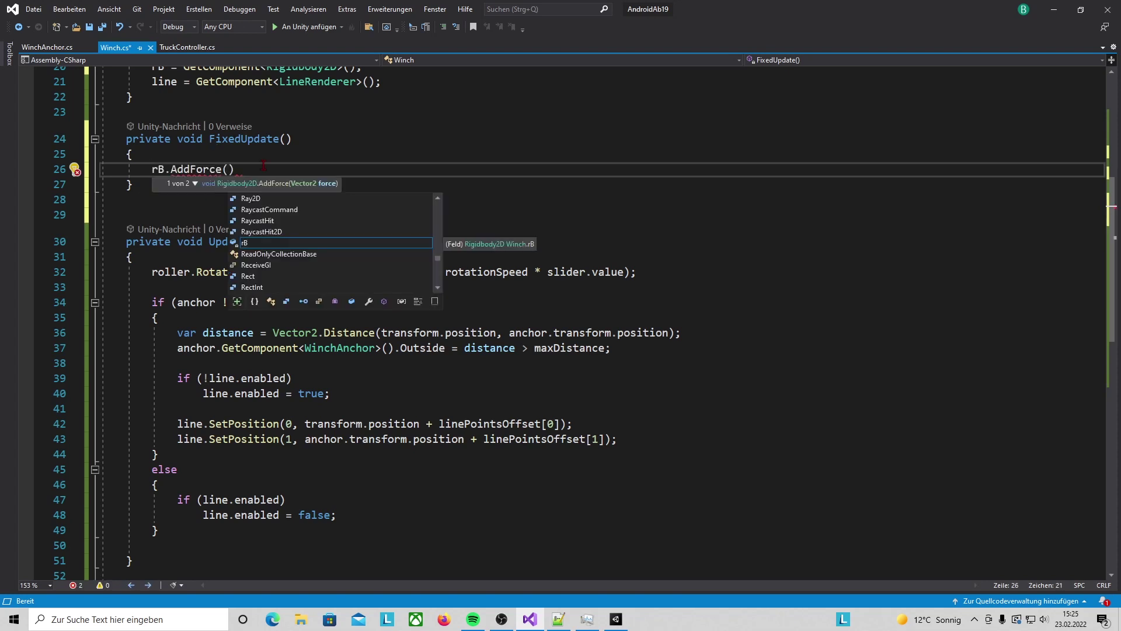
type("sli")
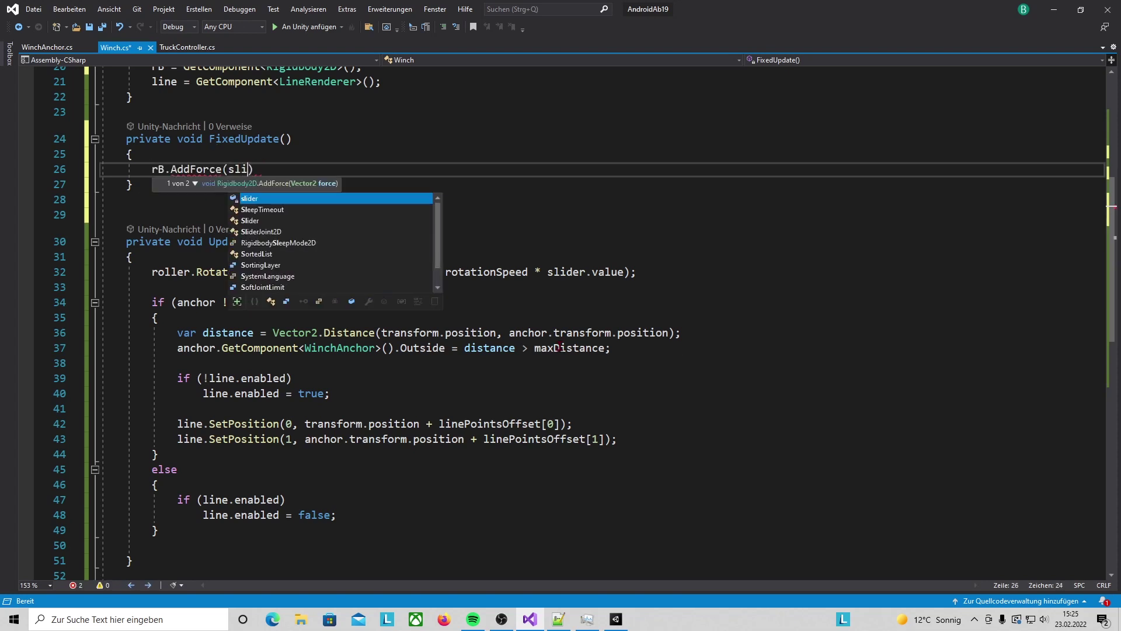
type("der.value")
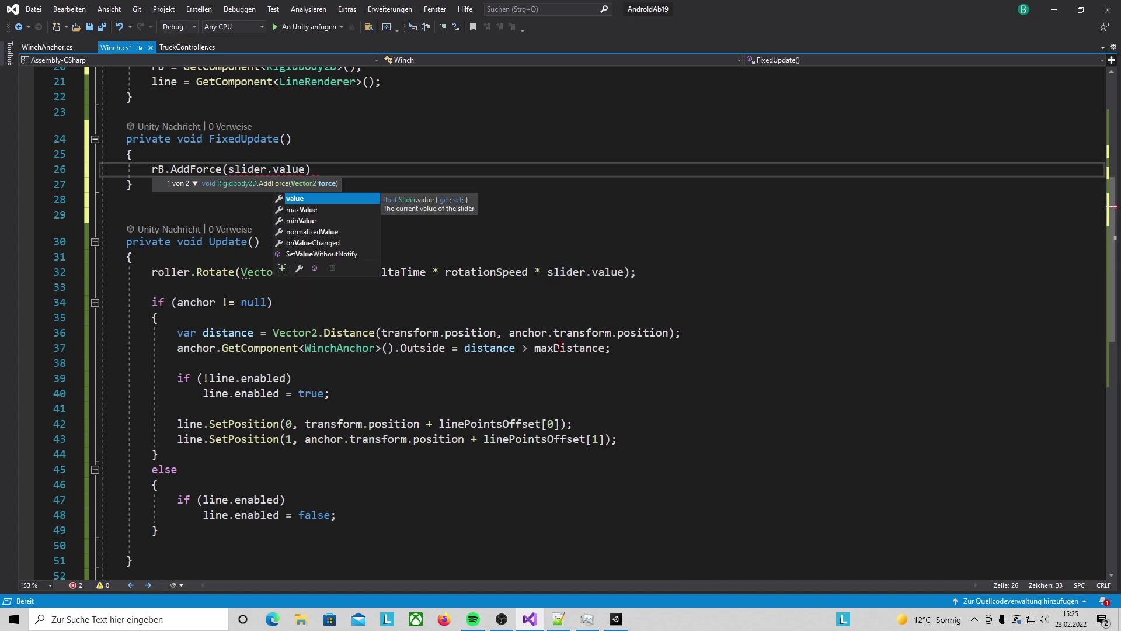
type(",")
key("BackSpace")
Step: Add a serialized winchForce float field and make the call rB.AddForce(direction * slider.value * winchForce);
scroll(351, 322, "up", 5)
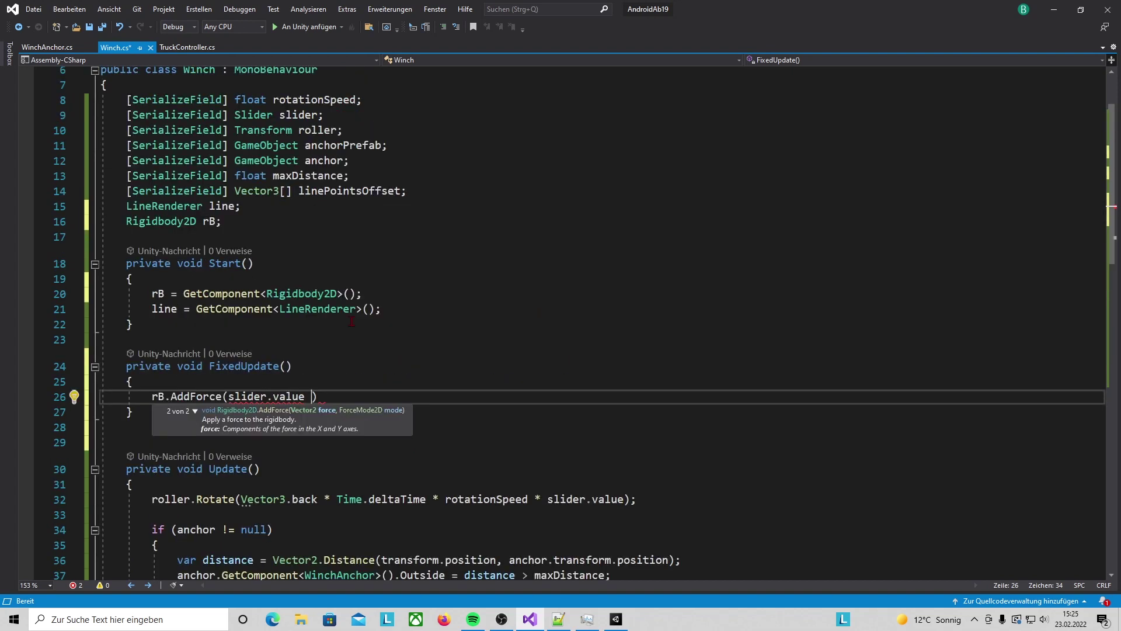
left_click(419, 191)
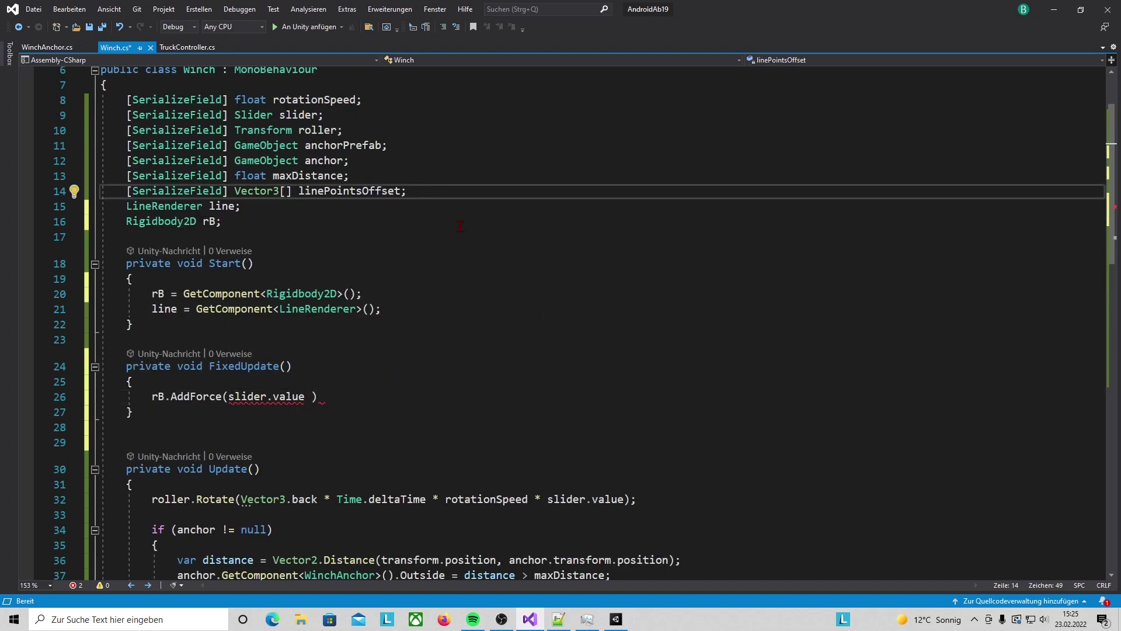
key("Return")
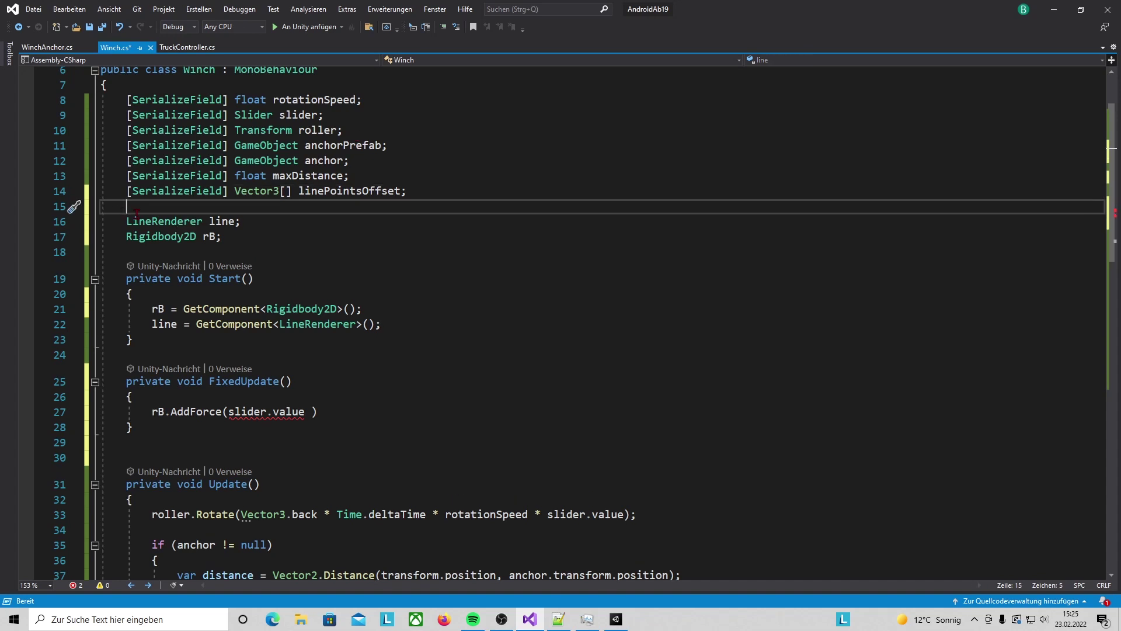
type("* winchForce")
left_click(385, 427)
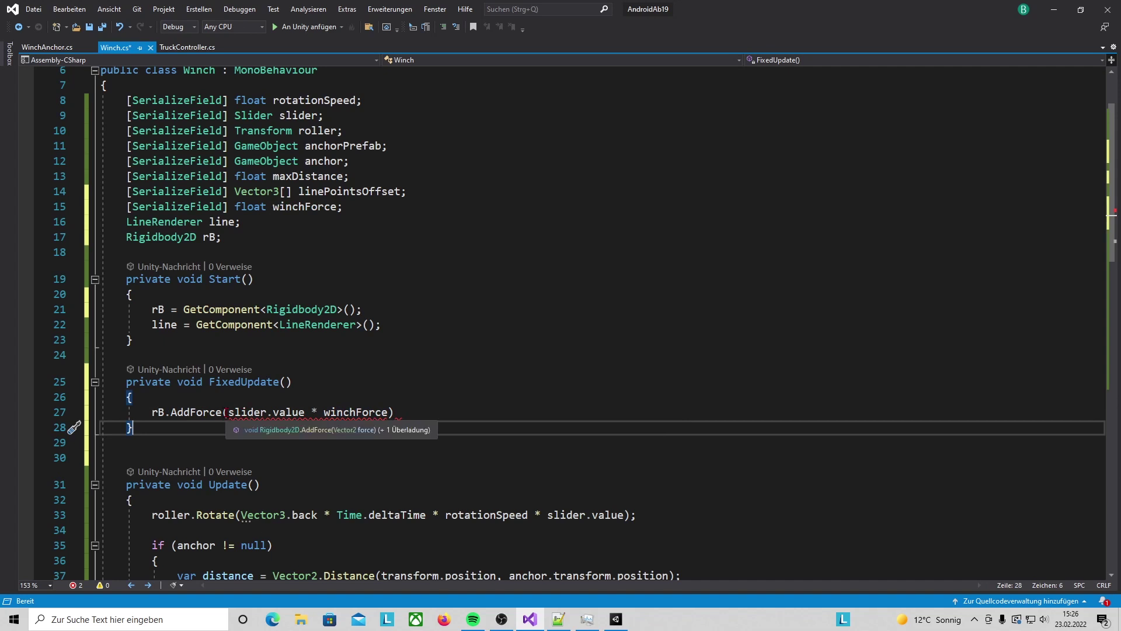
left_click(229, 413)
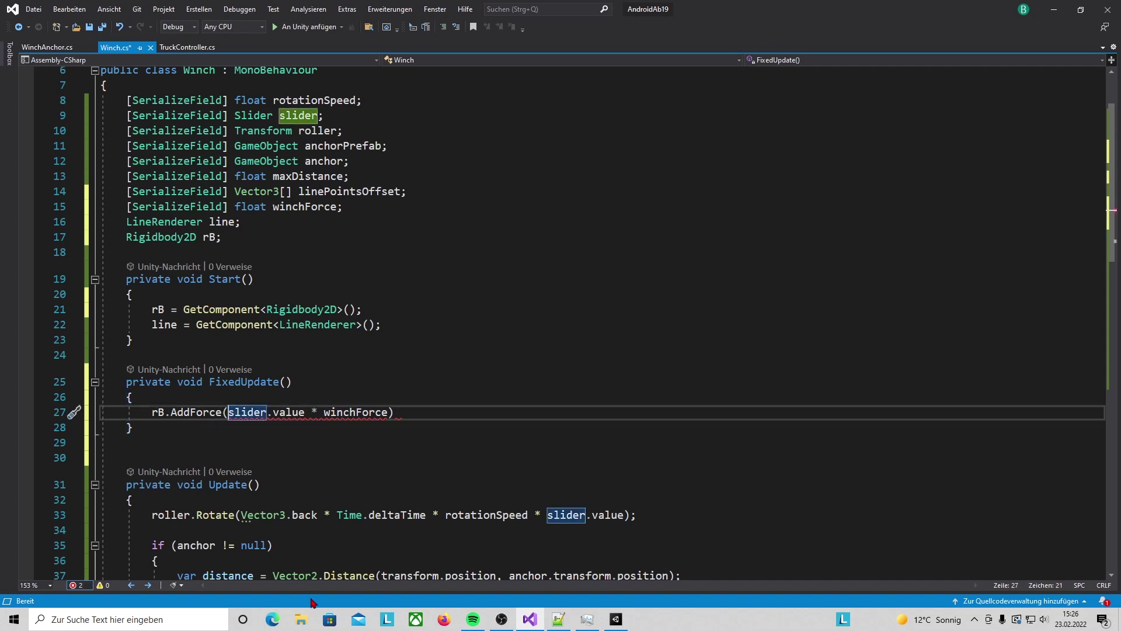
type("dir")
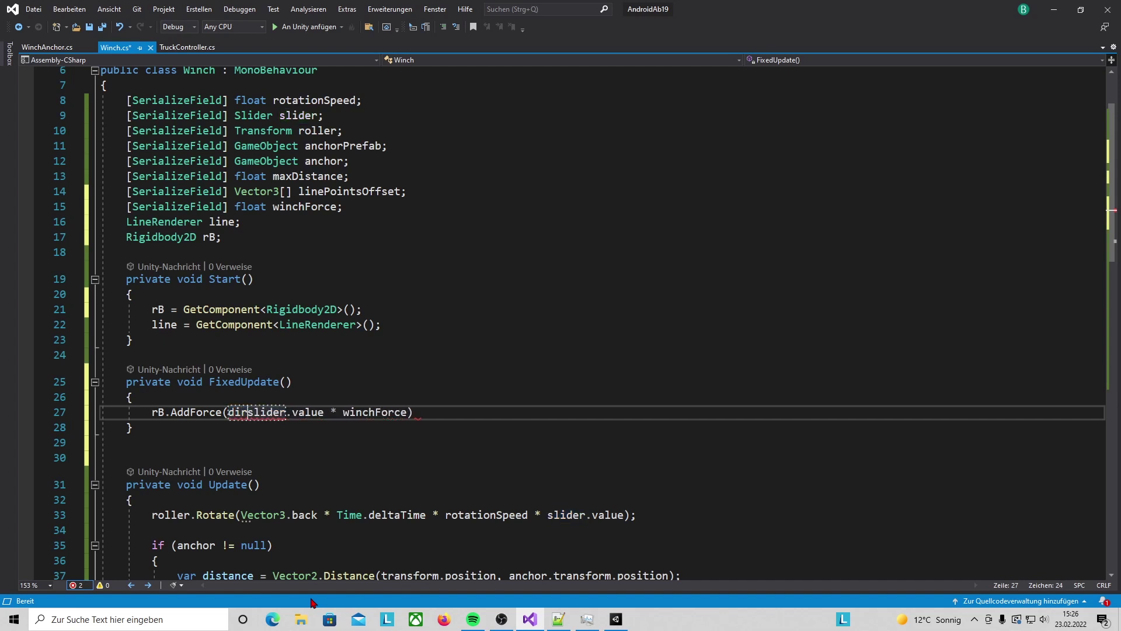
type("ection")
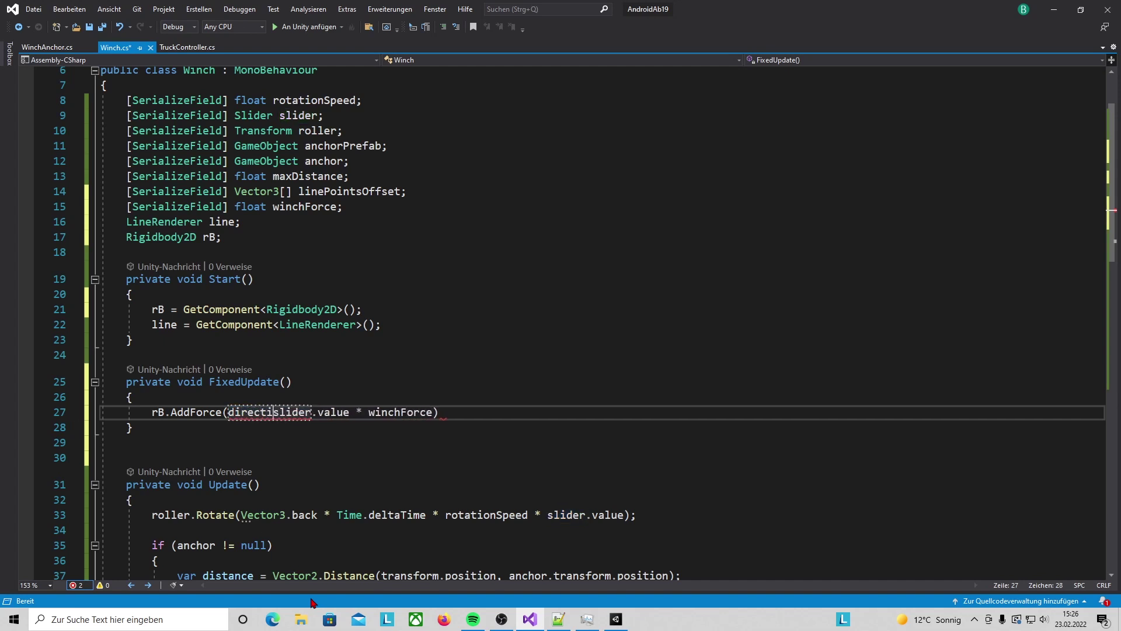
type(" *")
key("End")
type(";")
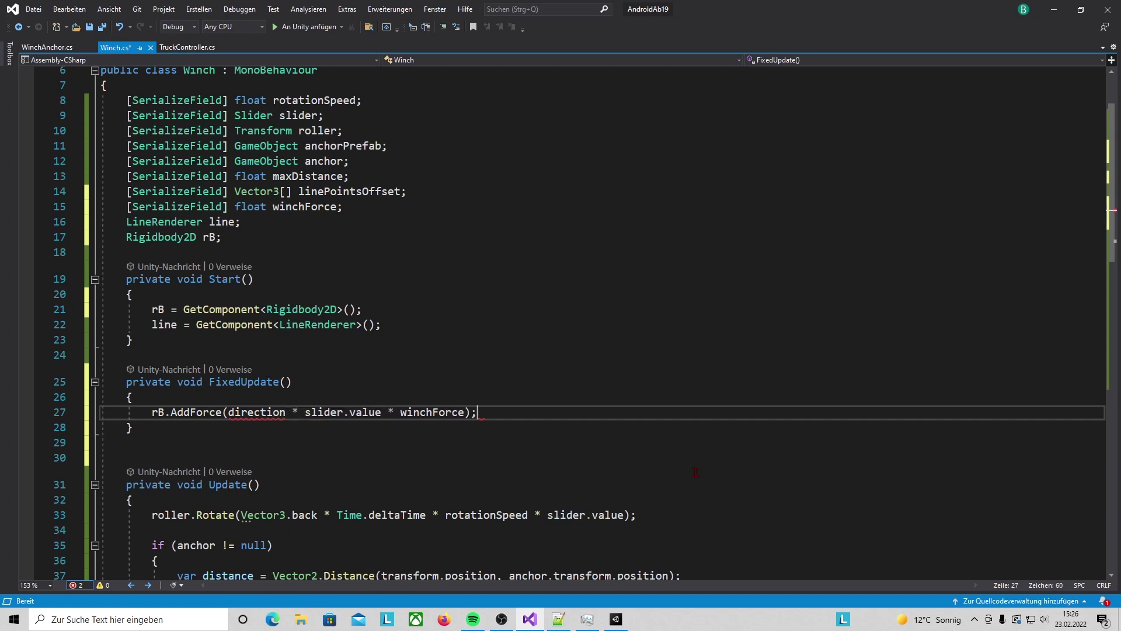
left_click(409, 457)
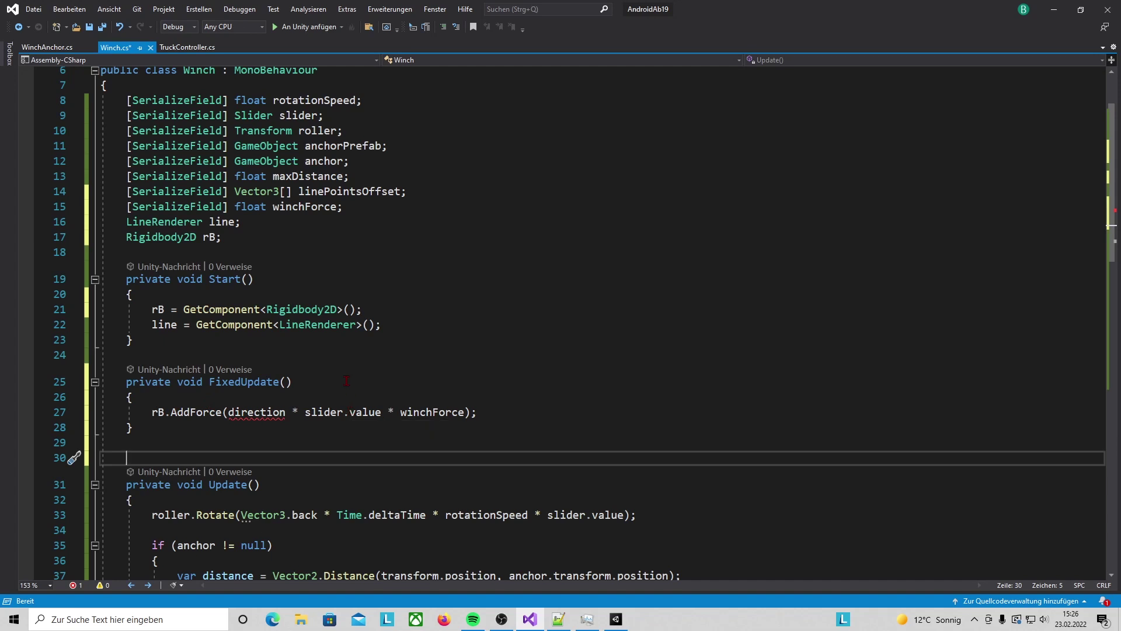
Step: Generate a local direction = (anchor.transform.position - transform.position).normalized in FixedUpdate
left_click(165, 403)
type("var direction = (anchor.transform.position - transform.position).normalized;")
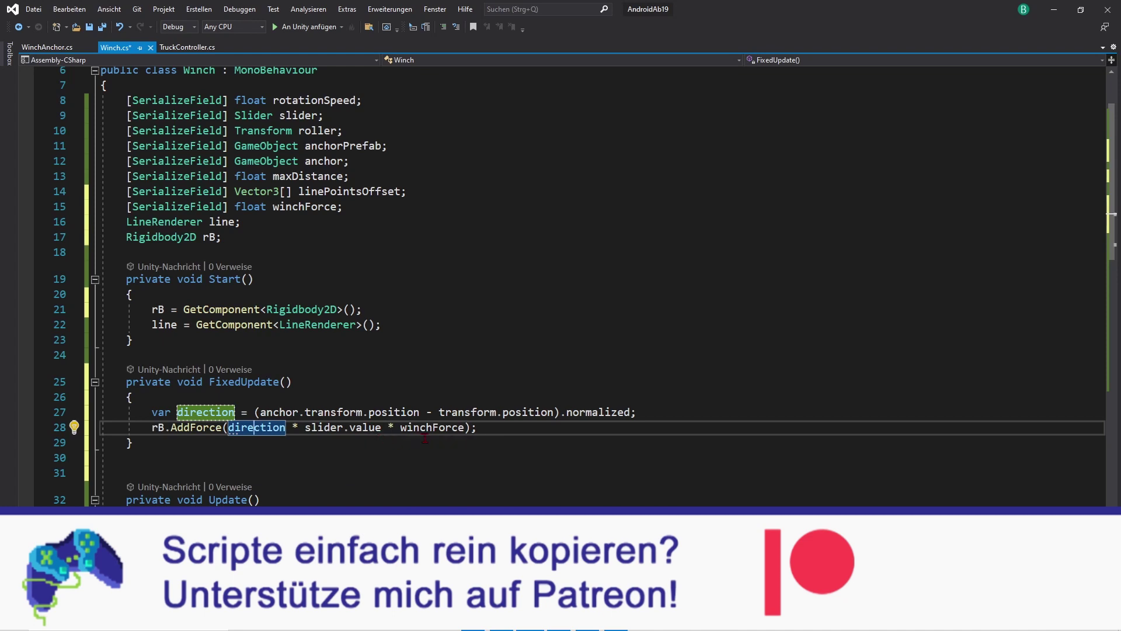
left_click(567, 413)
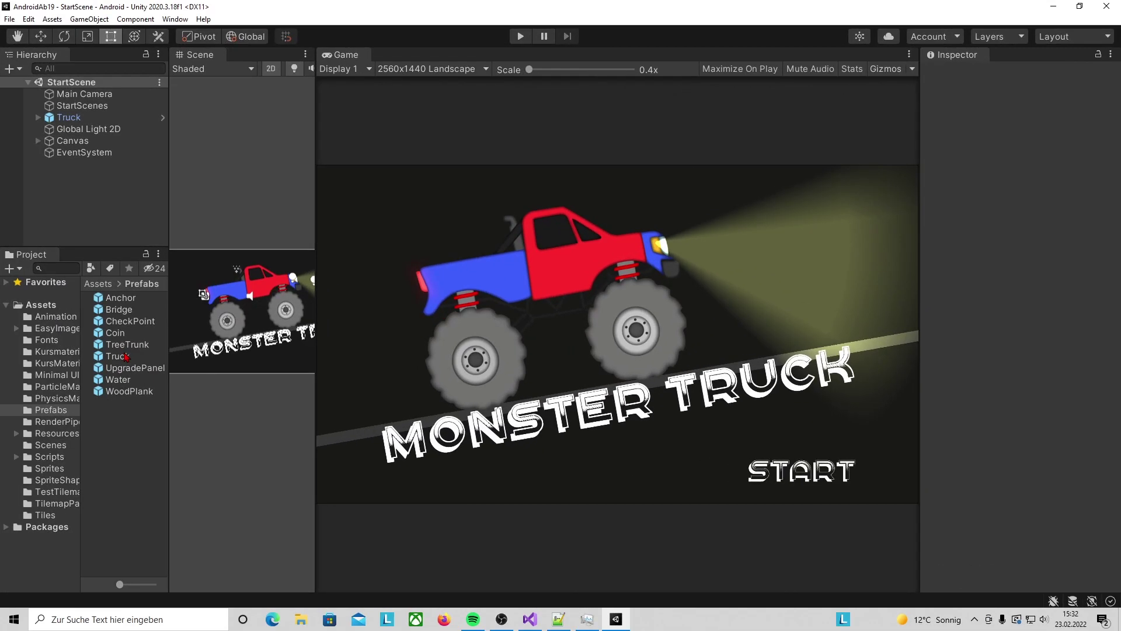
Step: Set the Truck prefab Winch's Winch Force to 20, then play and raise the winch lever
double_click(126, 358)
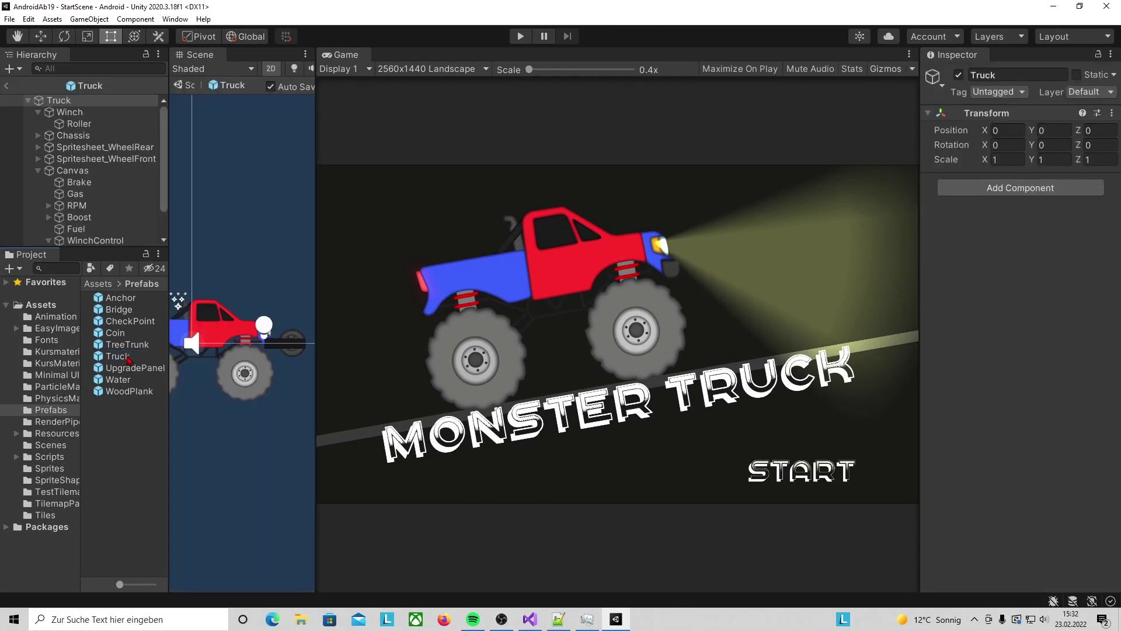
left_click(69, 112)
scroll(1074, 451, "down", 3)
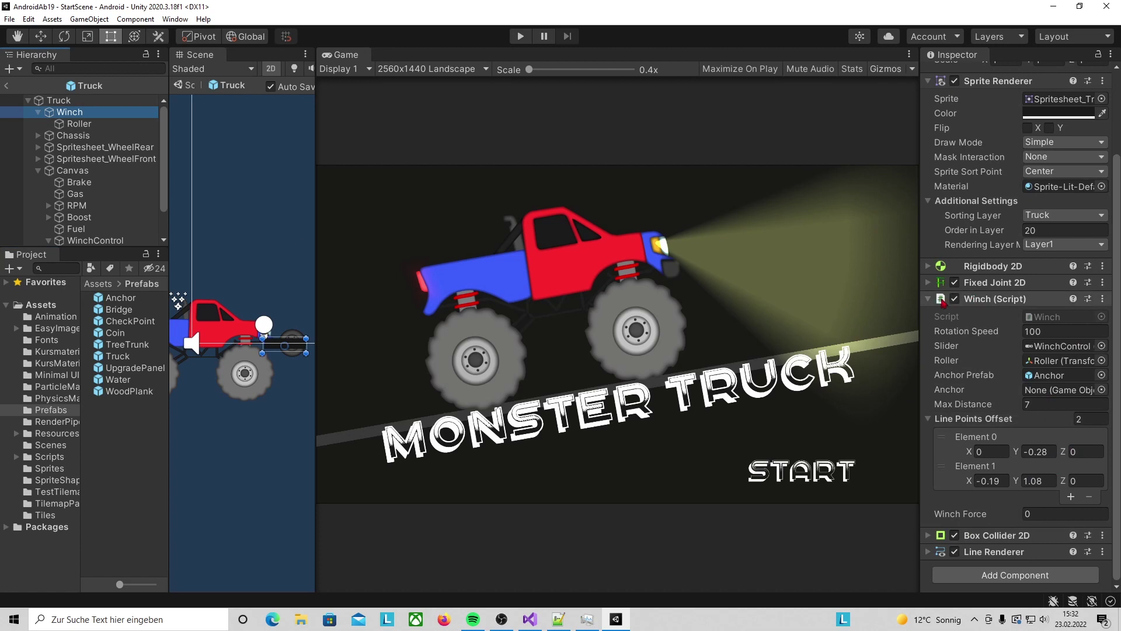
left_click(1032, 514)
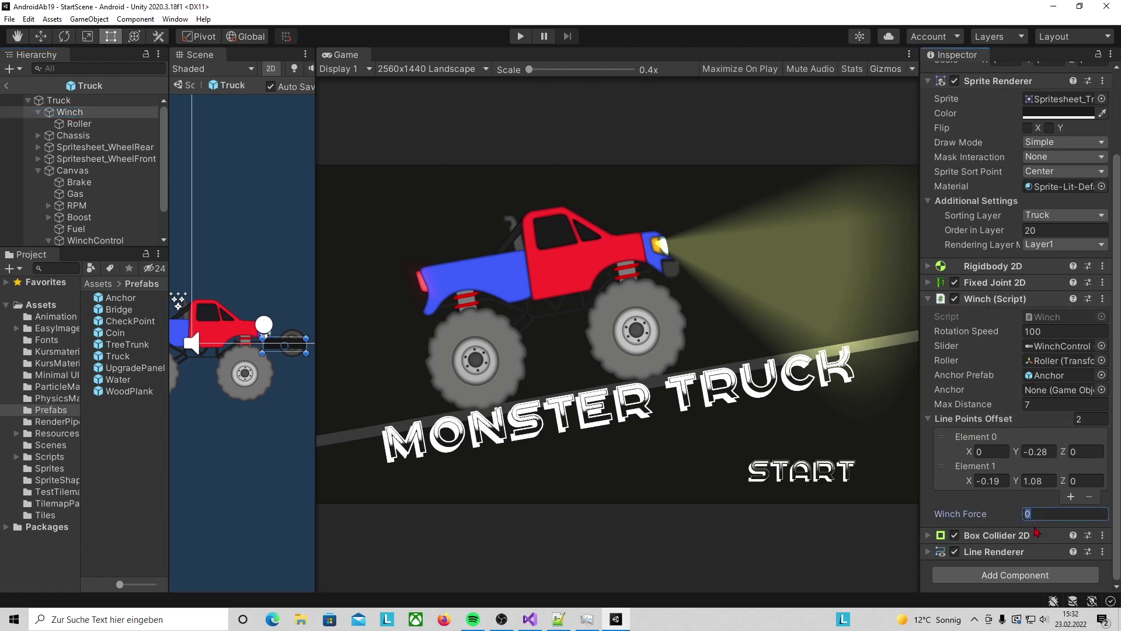
type("200")
left_click(520, 36)
mouse_move(746, 492)
left_mouse_down()
mouse_move(753, 448)
mouse_move(742, 460)
left_mouse_up()
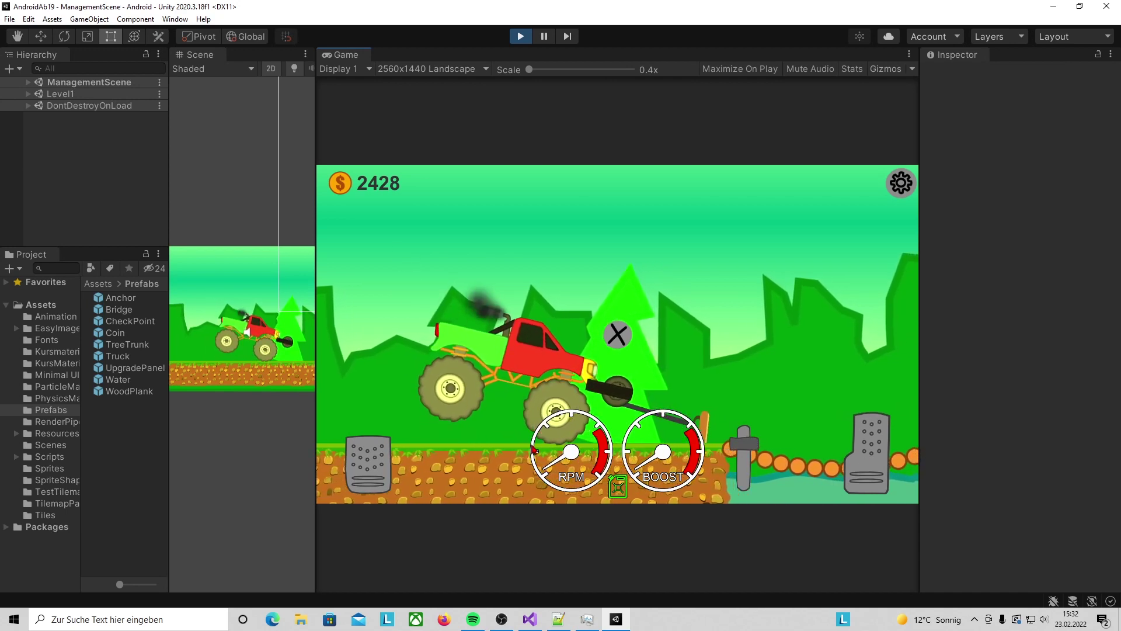
Step: Raise the winch lever again to test the pull, then stop play mode
left_click_drag(758, 445, 750, 434)
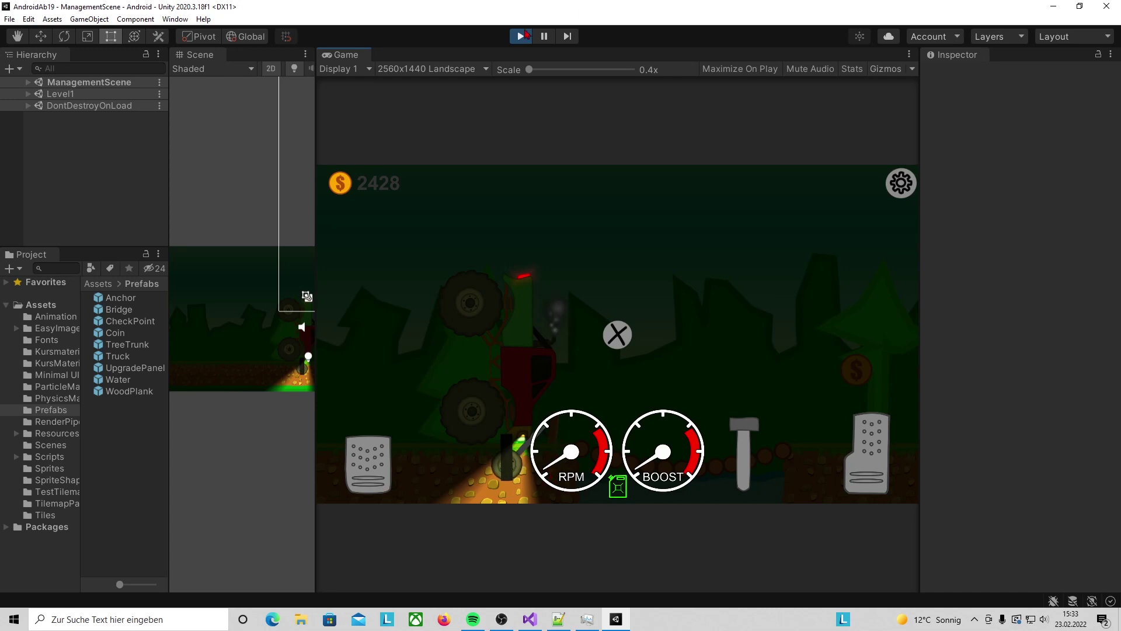
left_click(525, 36)
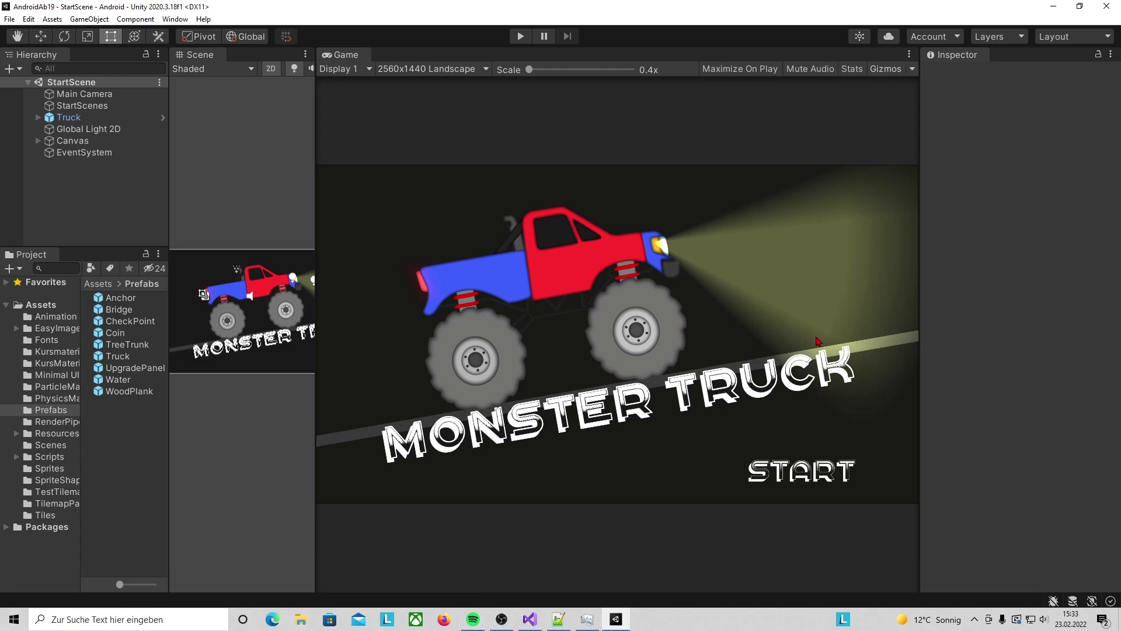
key("Down")
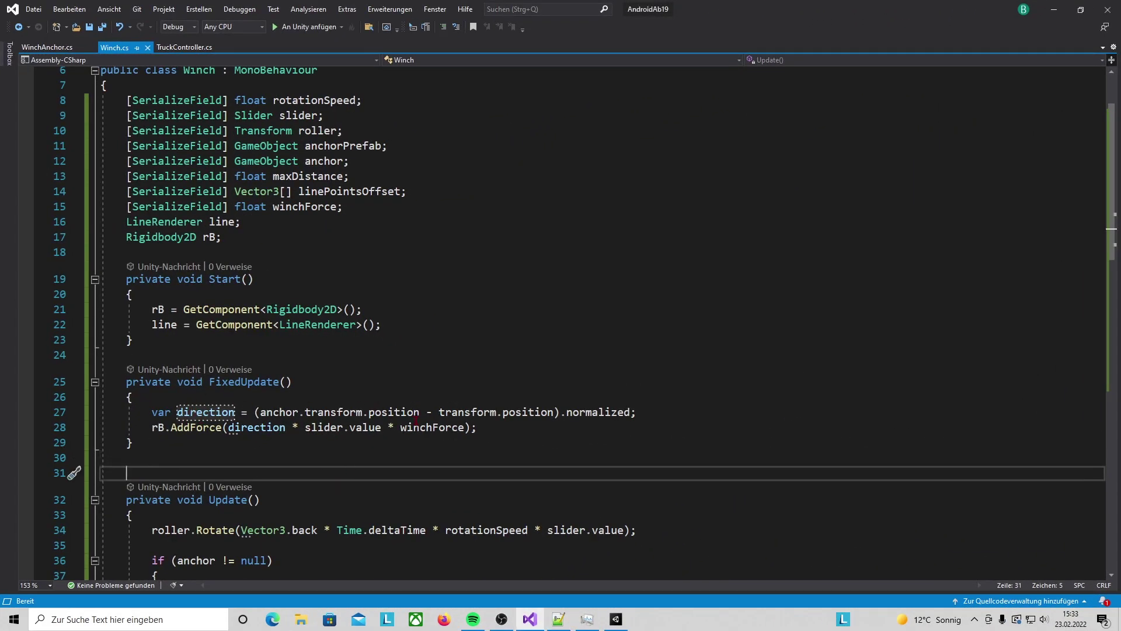
Step: Aim direction at anchor.transform.position + linePointsOffset[1], then return to Unity
left_click(418, 412)
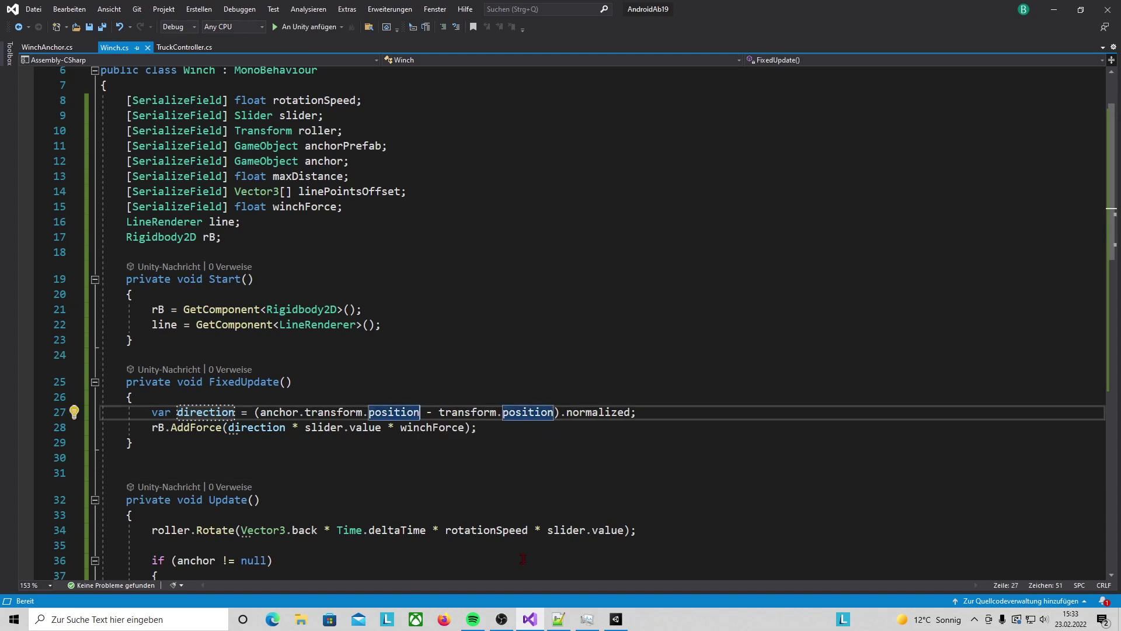
type("+  ")
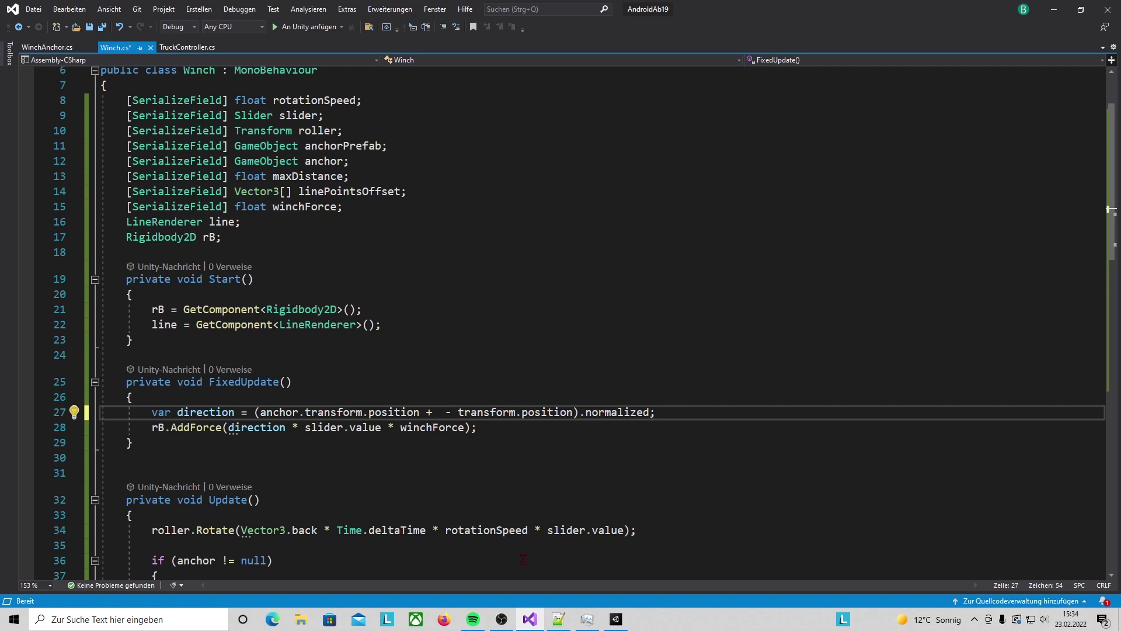
type("linePointsOffset[1])")
left_click(590, 457)
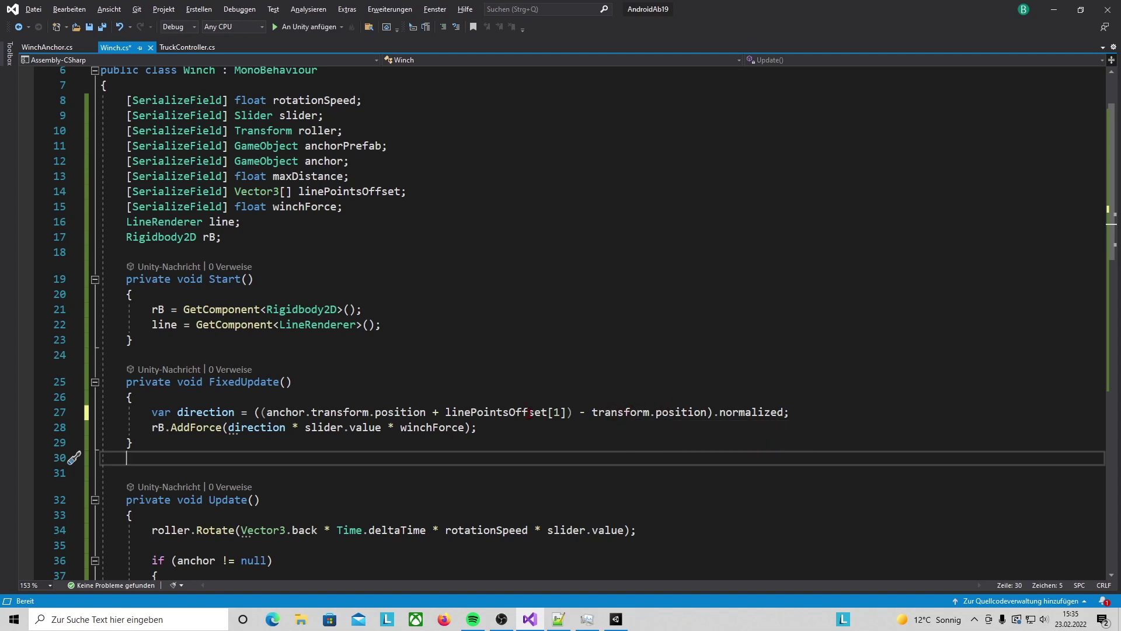
left_click_drag(446, 413, 567, 414)
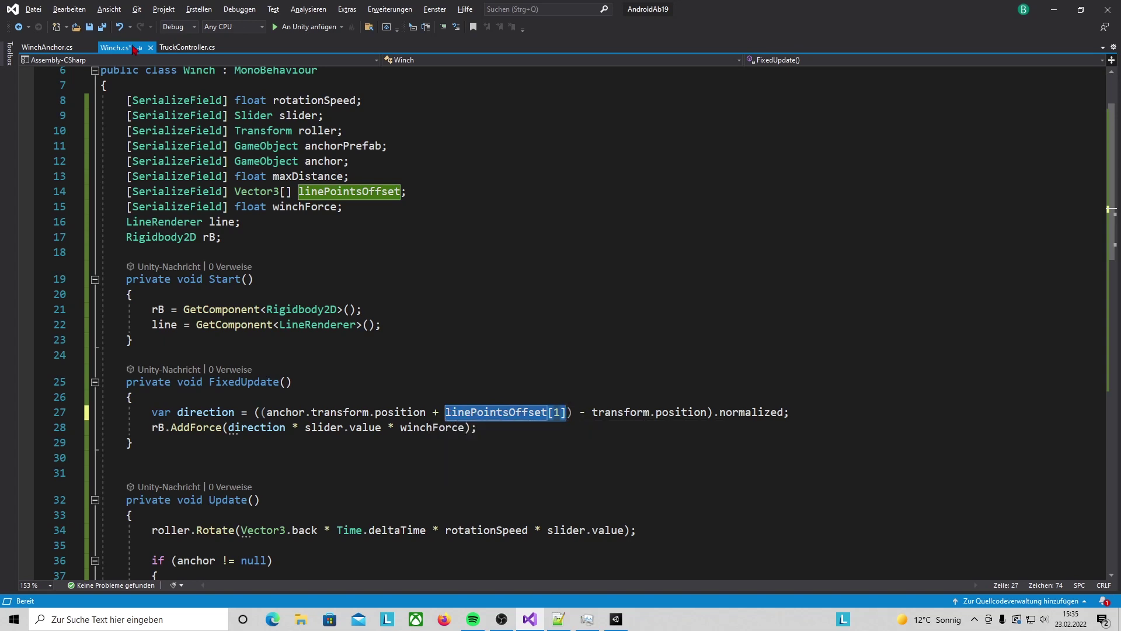
key("alt+Tab")
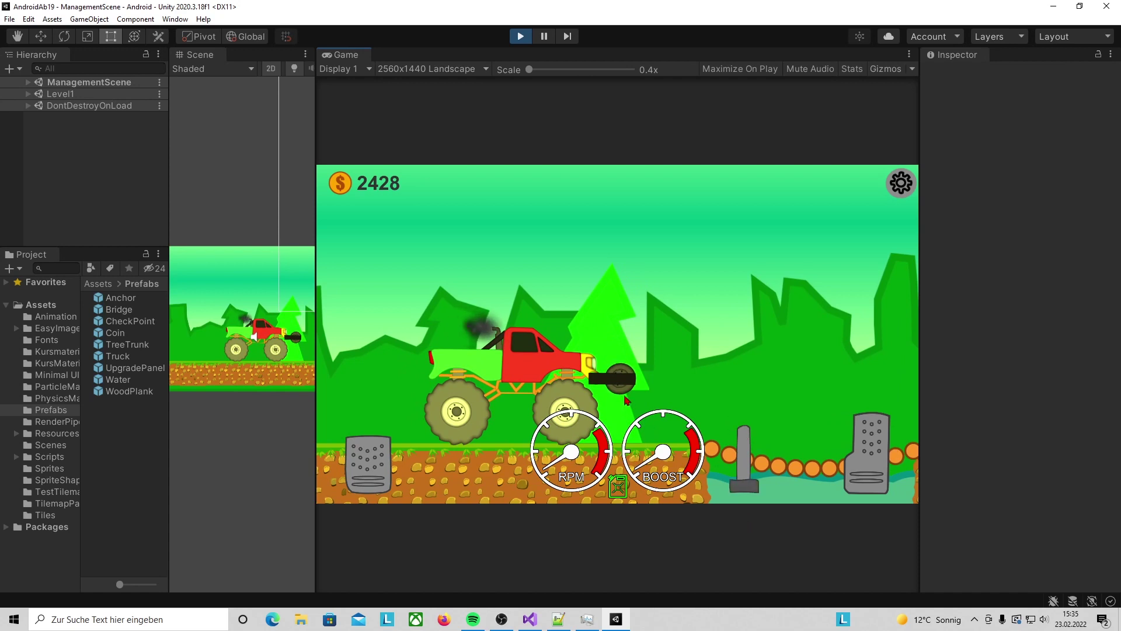
Step: Attach the winch rope to the orange post, pull the truck, and inspect Anchor(Clone)
left_click_drag(631, 396, 693, 401)
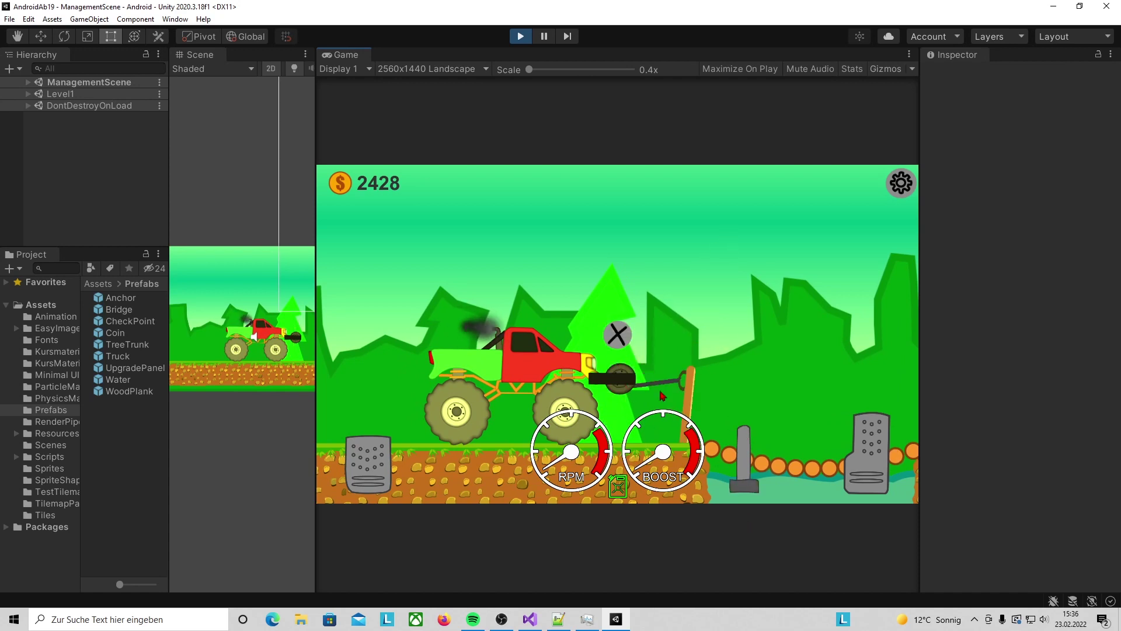
left_click_drag(759, 484, 747, 426)
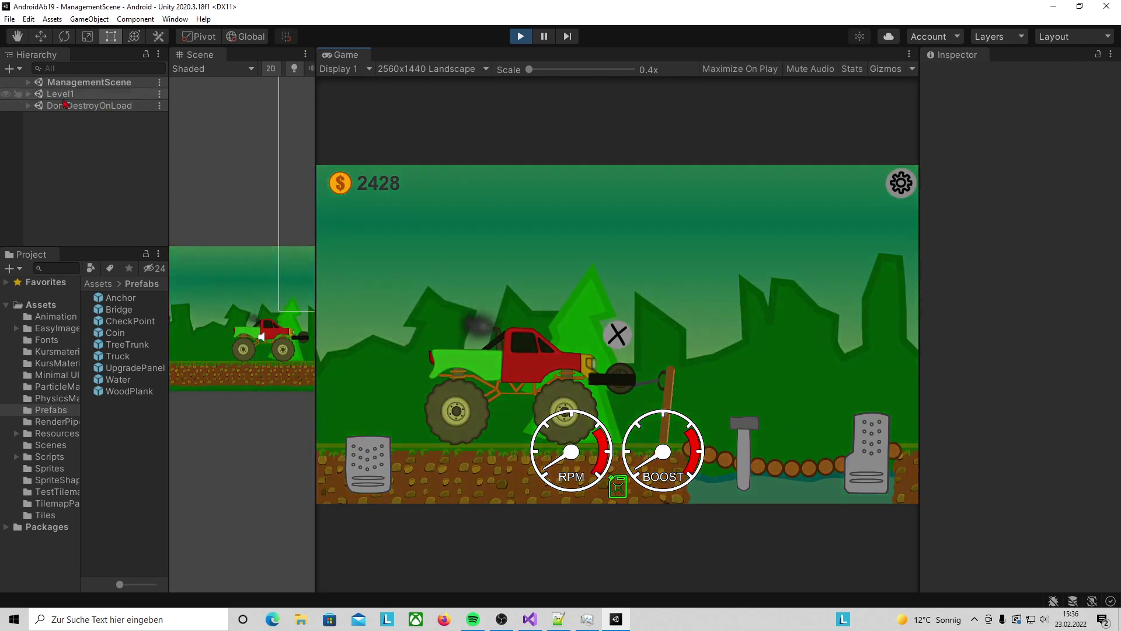
left_click(29, 83)
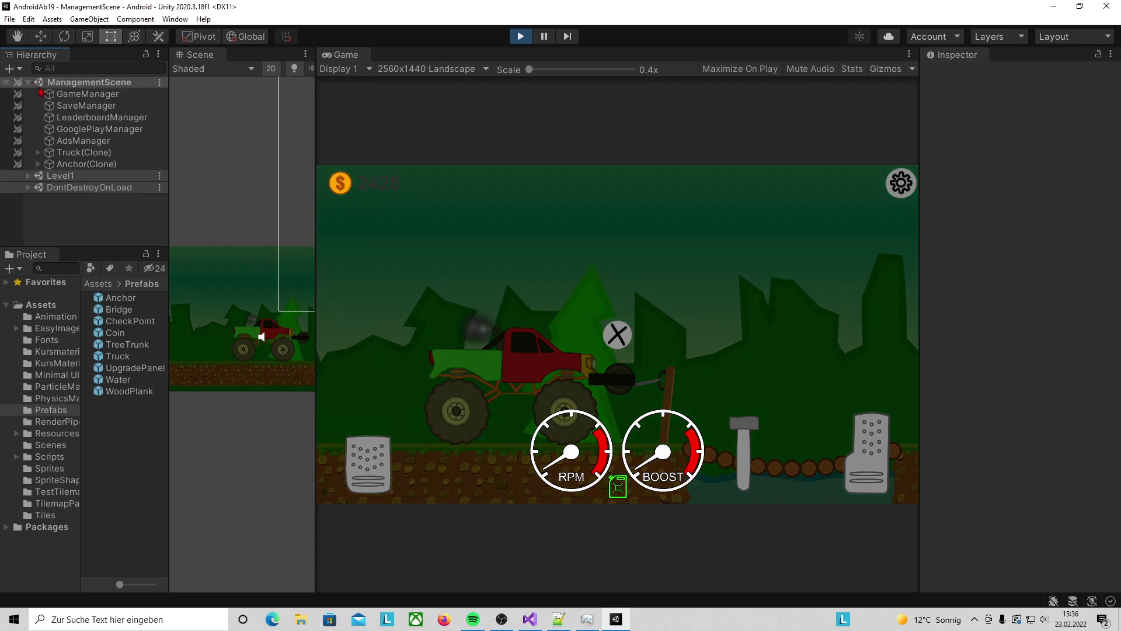
left_click(27, 153)
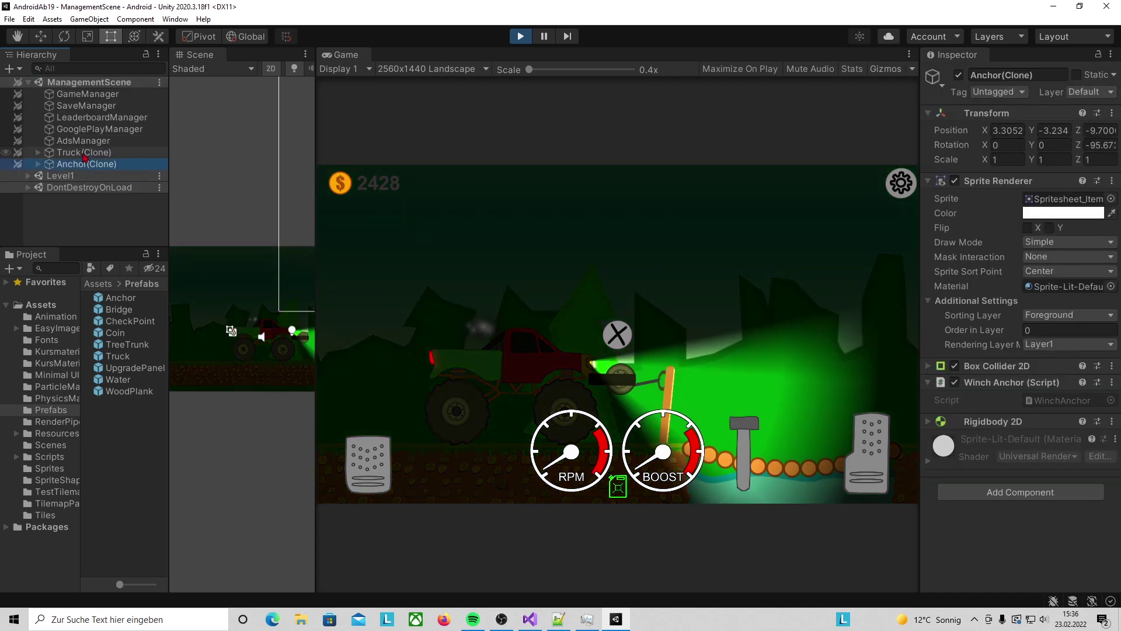
Step: Set Truck(Clone) > Winch's Winch Force to 400, then 600
left_click(38, 152)
left_click(60, 164)
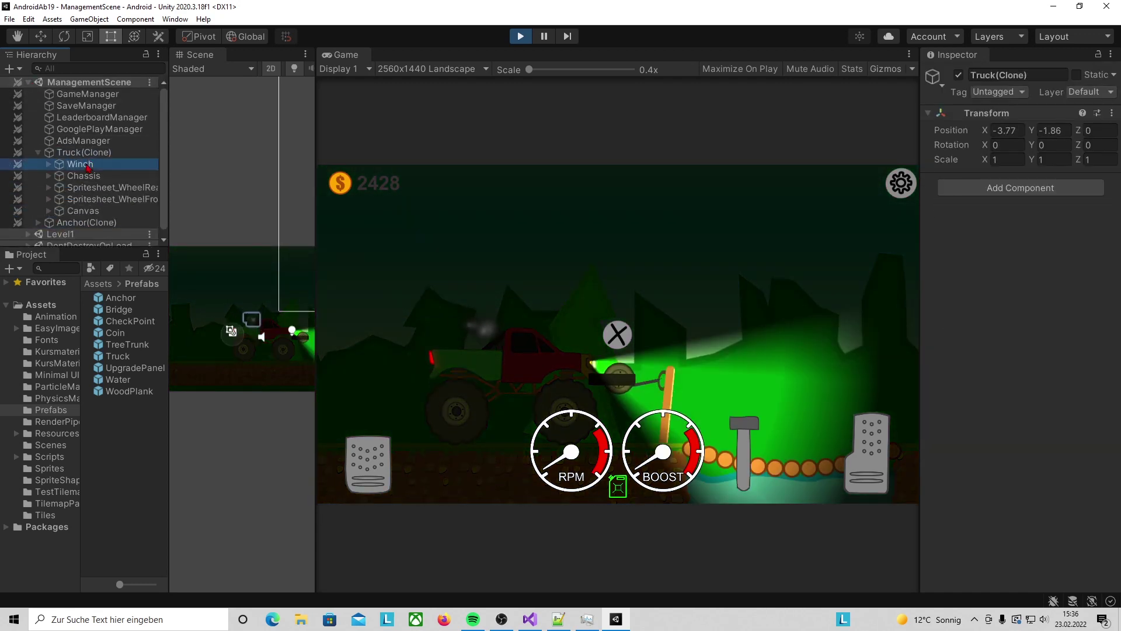
scroll(1082, 480, "down", 3)
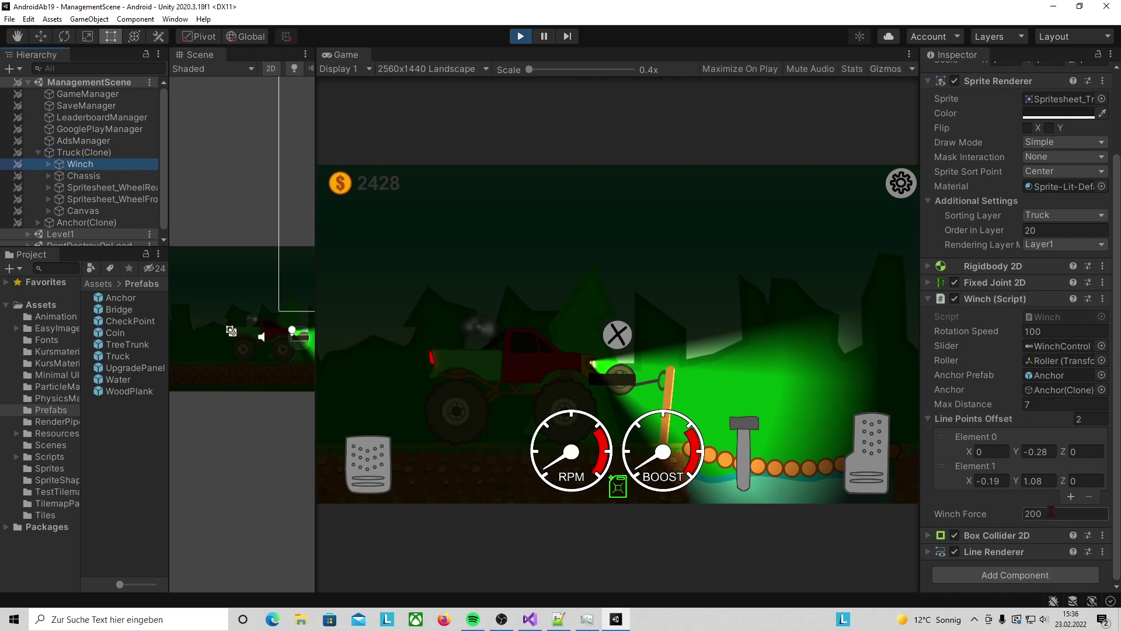
left_click(1028, 515)
type("4")
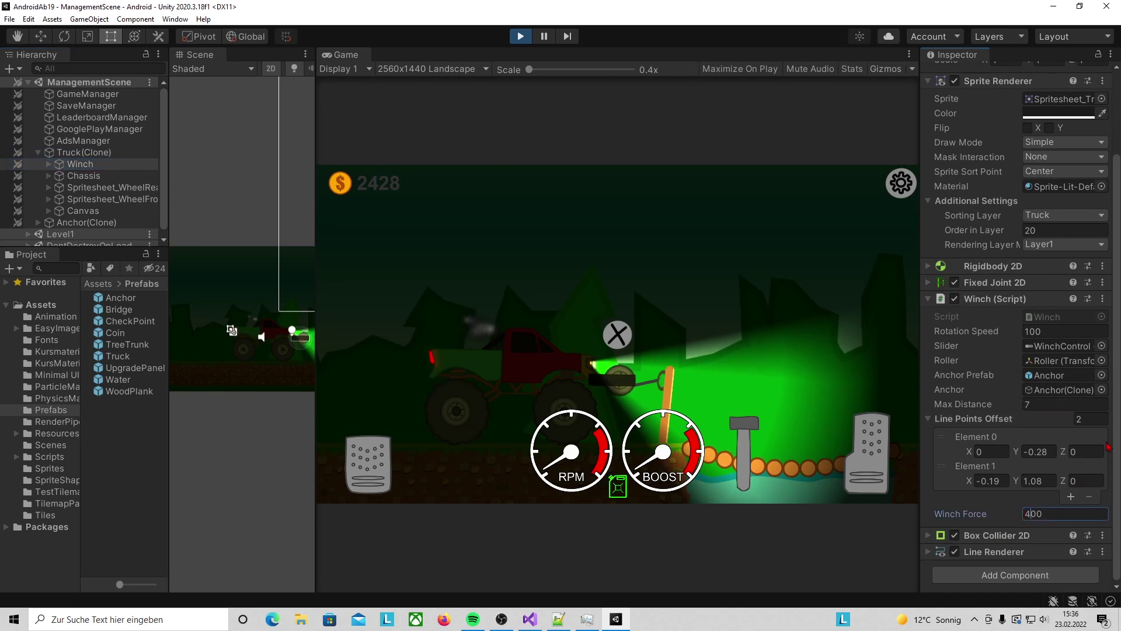
left_click_drag(1031, 514, 1019, 519)
type("6")
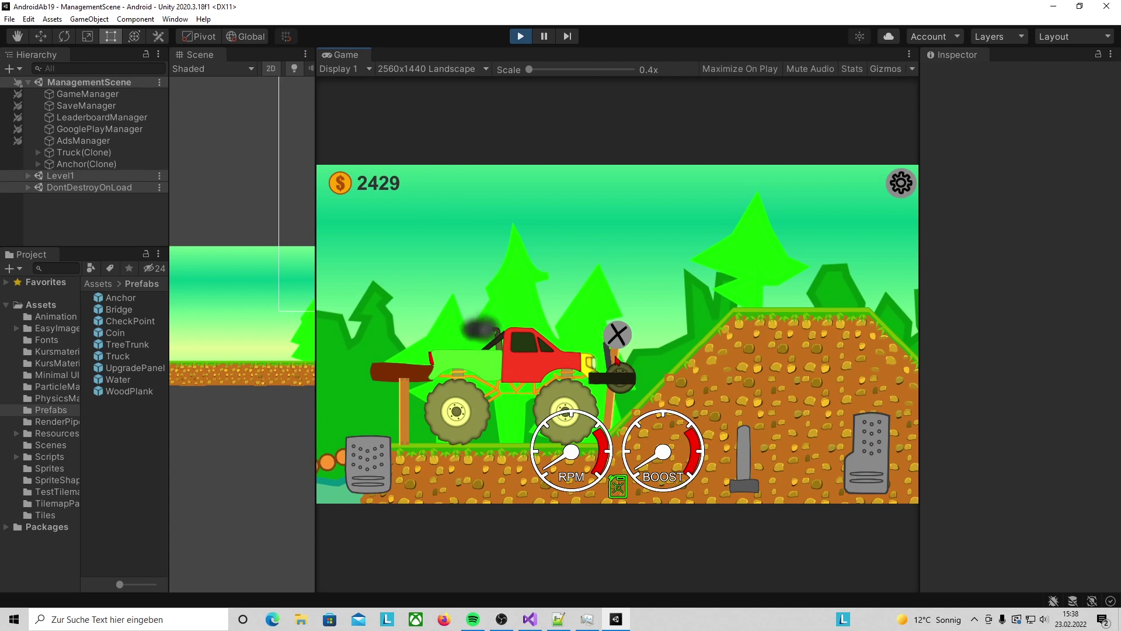
Step: Hook the rope onto the hilltop post and winch the truck up the slope with gas
left_click(616, 363)
left_click_drag(745, 487, 748, 439)
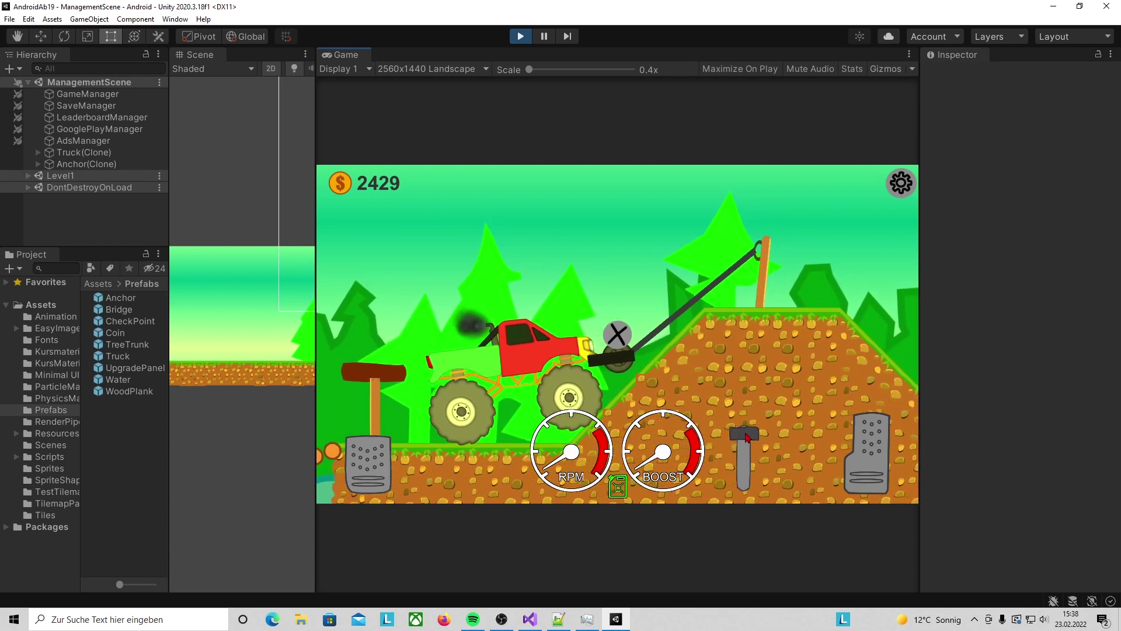
left_click_drag(747, 437, 749, 424)
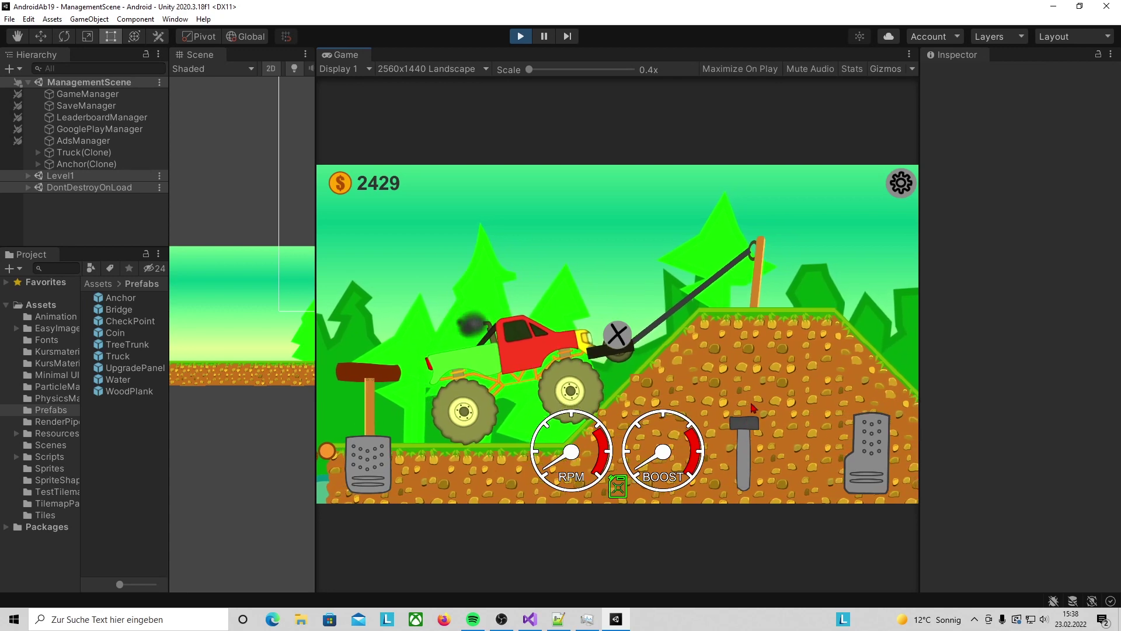
left_click(875, 435)
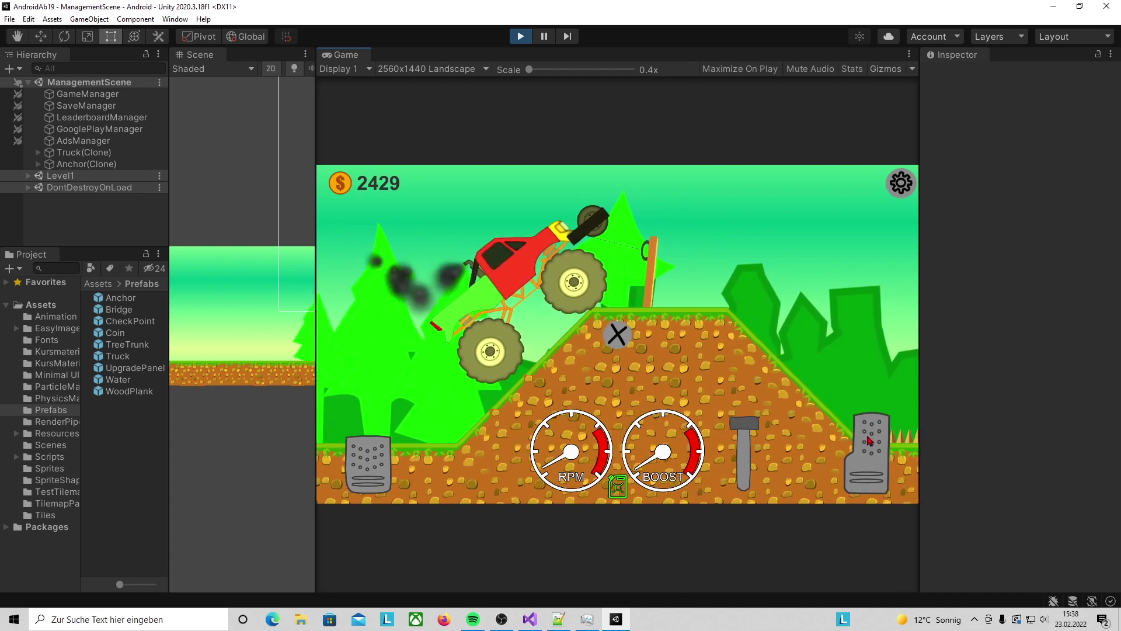
left_click(752, 432)
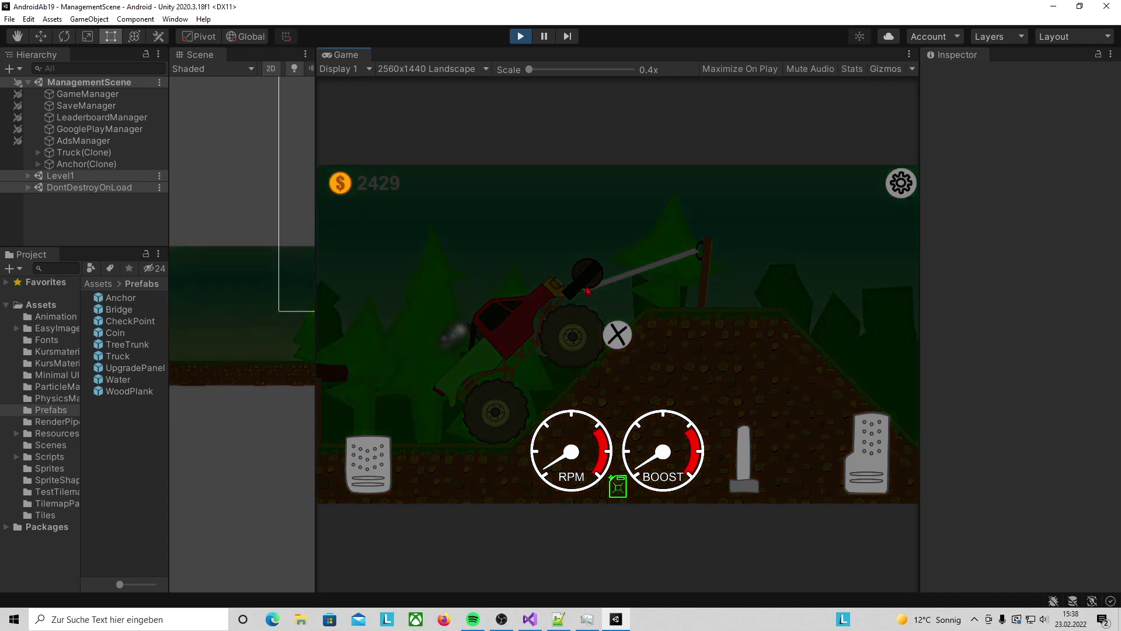
Step: Turn on the headlight, detach the rope, and re-place the anchor high to the upper right
left_click(587, 290)
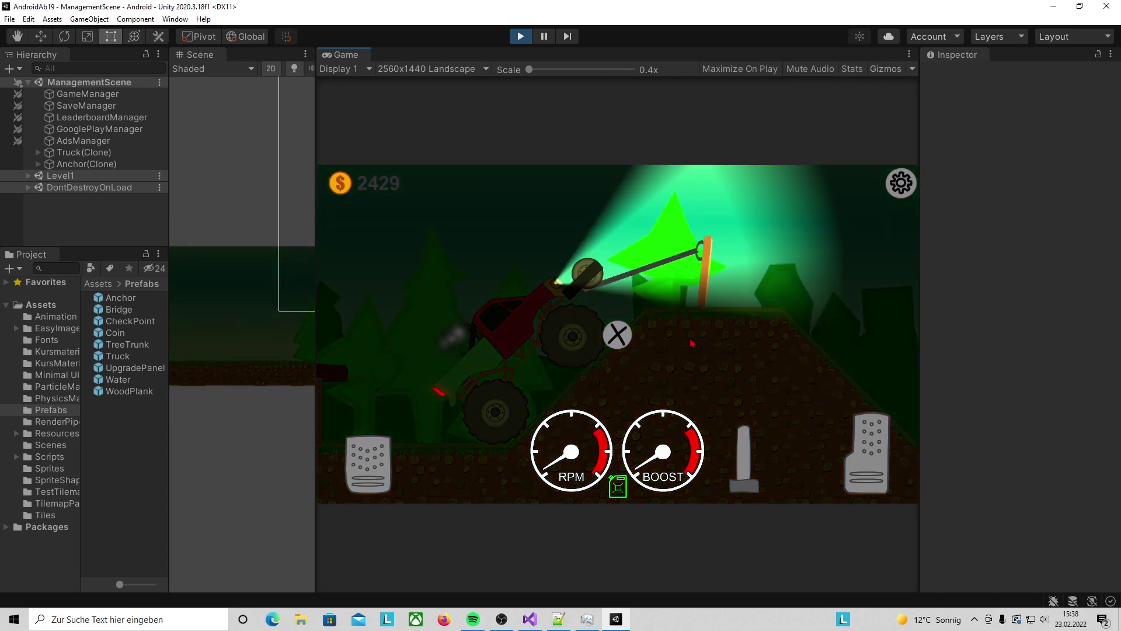
left_click(619, 339)
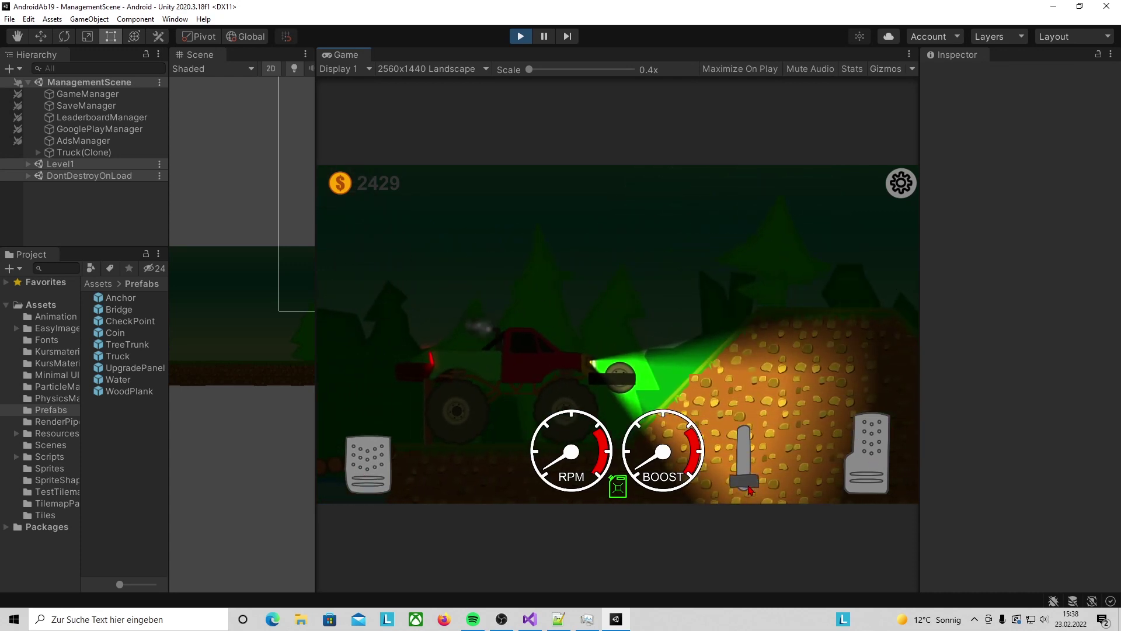
left_click(621, 383)
mouse_move(617, 392)
left_mouse_down()
mouse_move(827, 166)
mouse_move(882, 168)
left_mouse_up()
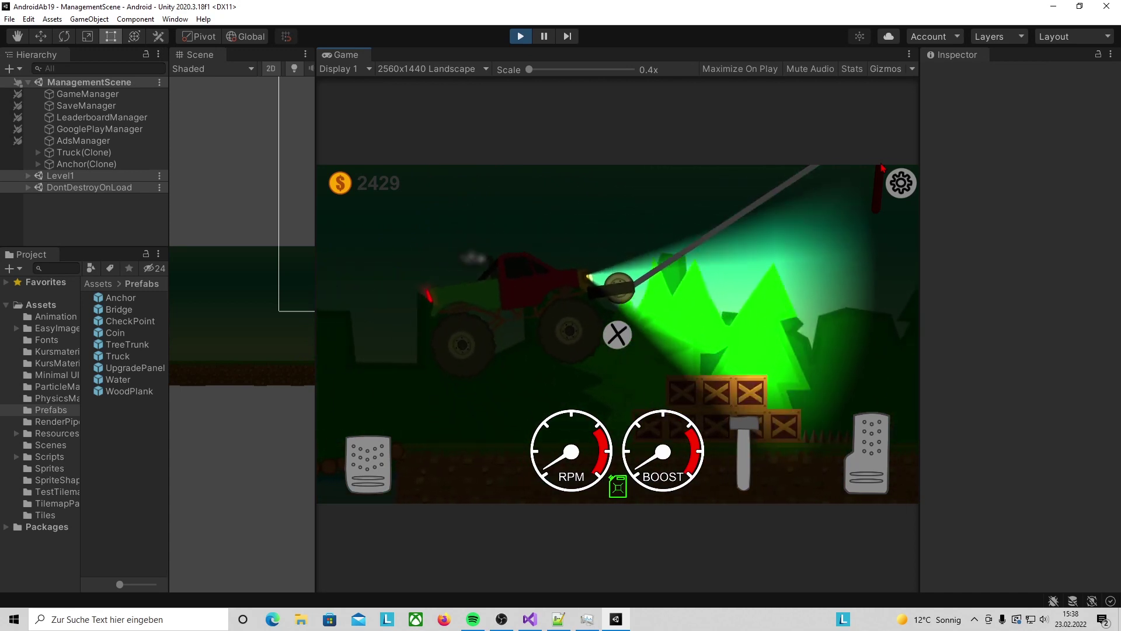
left_click_drag(882, 167, 892, 166)
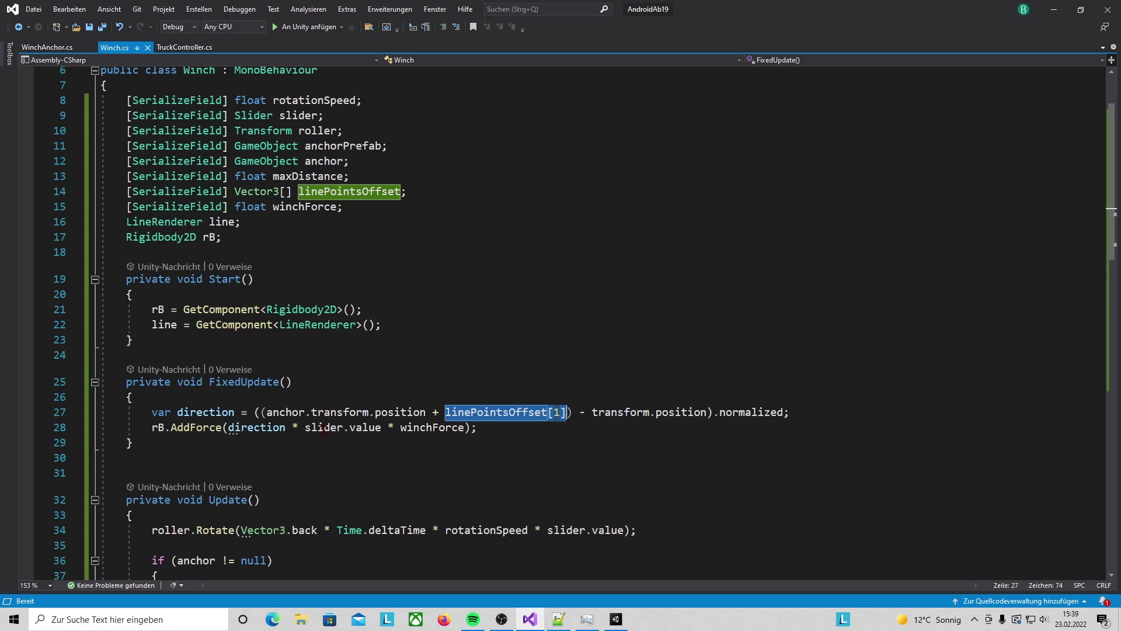
Step: Add slider.value = 0; before the anchor Instantiate call and save Winch.cs
scroll(349, 433, "down", 4)
scroll(327, 391, "down", 4)
scroll(309, 351, "down", 3)
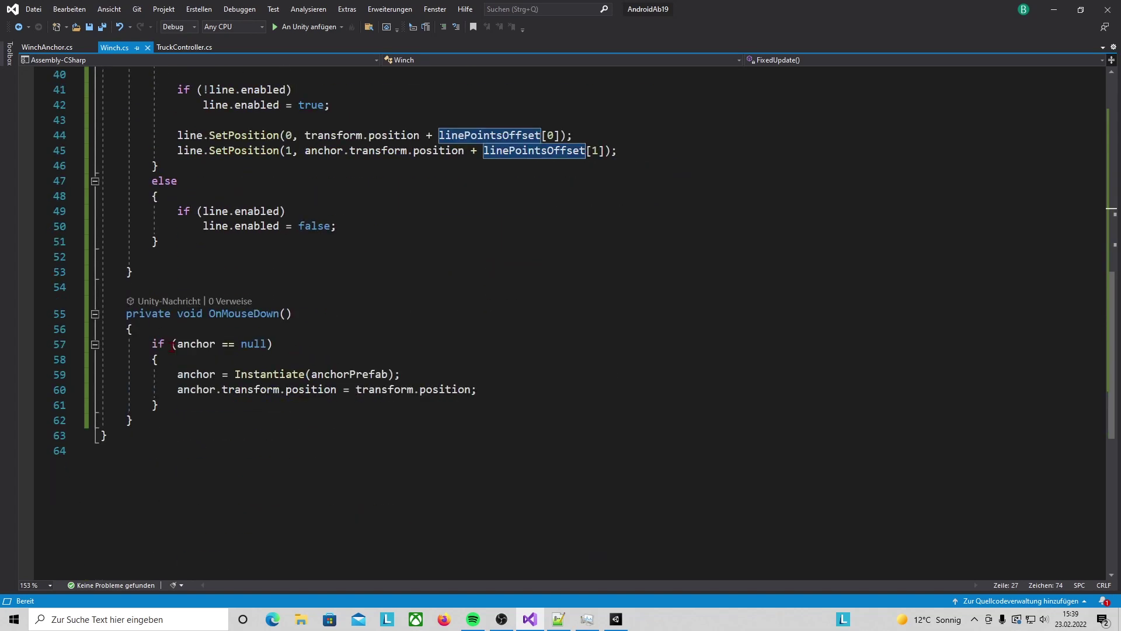
left_click(179, 374)
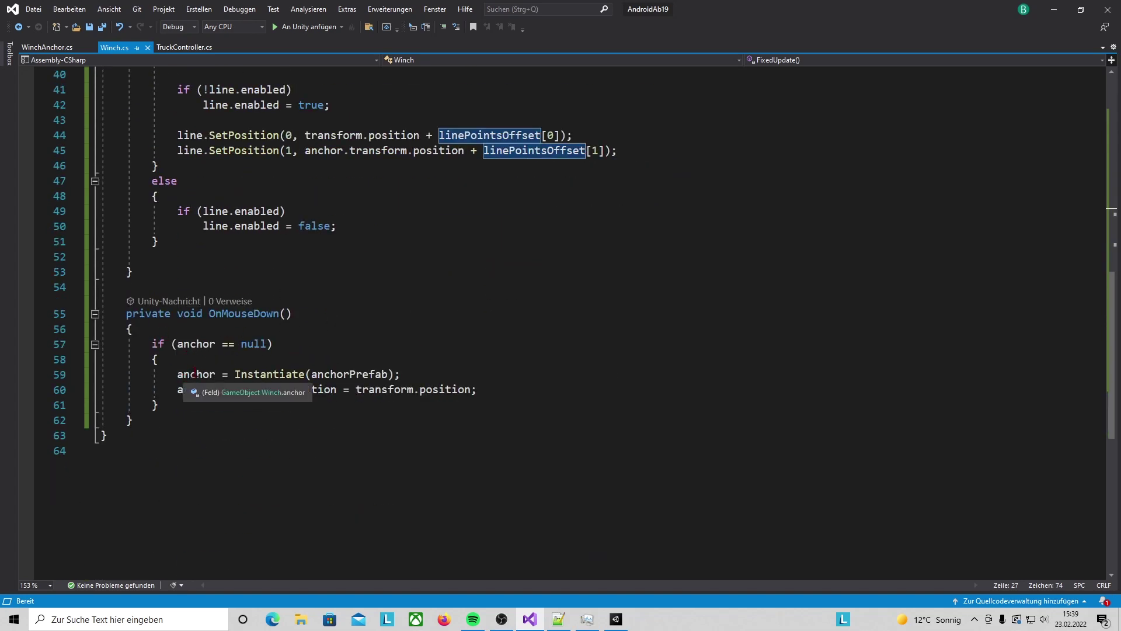
key("Return")
key("Up")
type("slider")
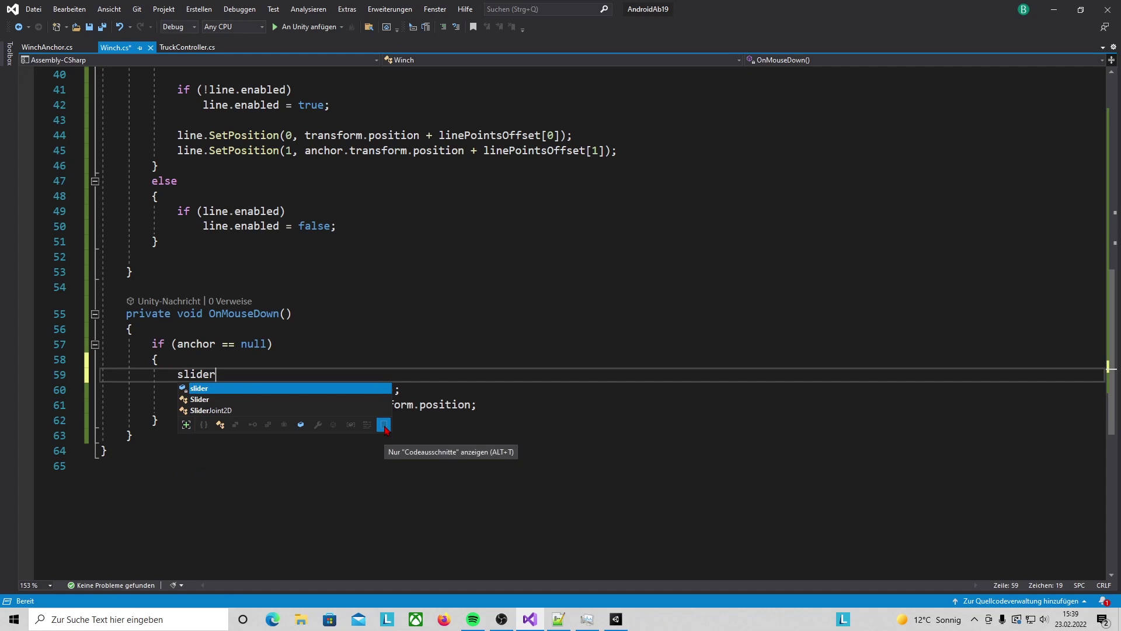
type(".value = 0")
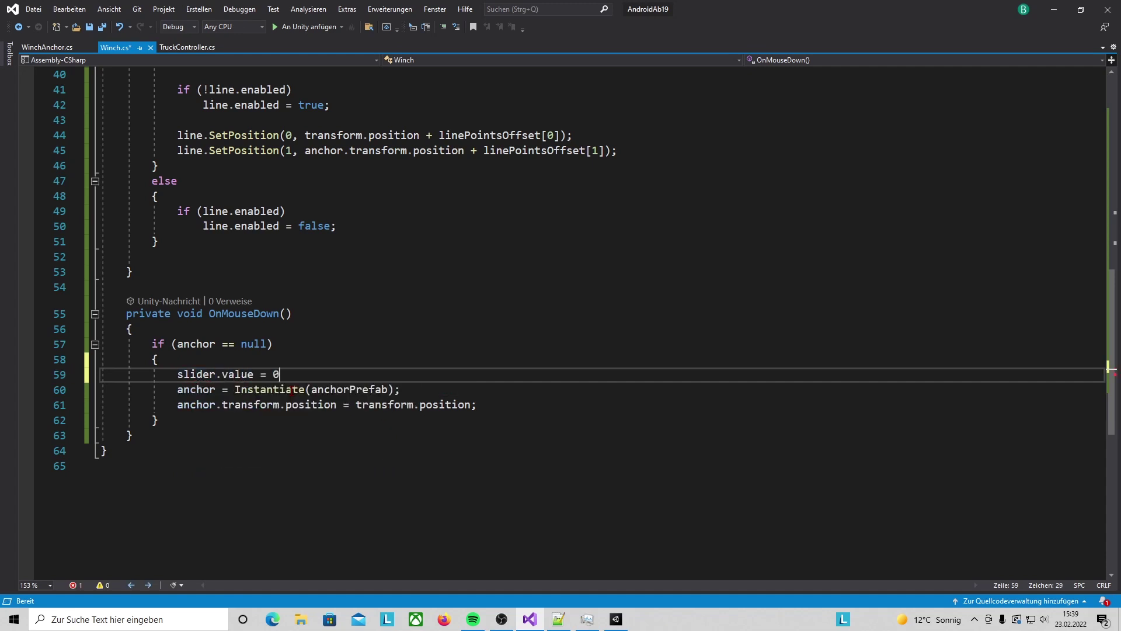
key("Down")
key("Down")
key("Down")
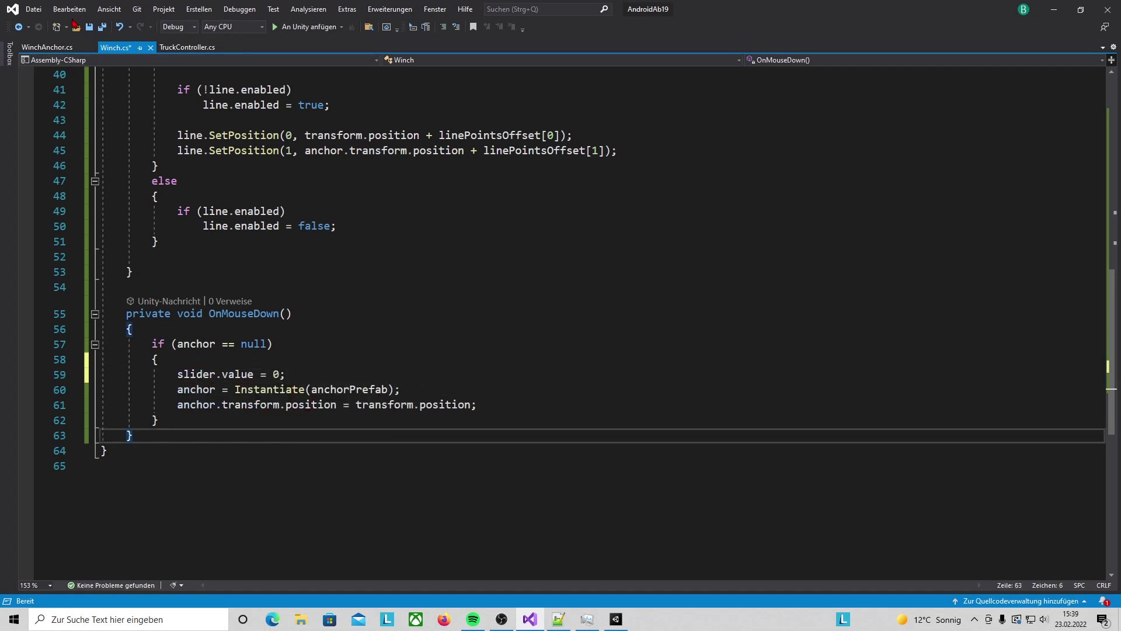
left_click(102, 27)
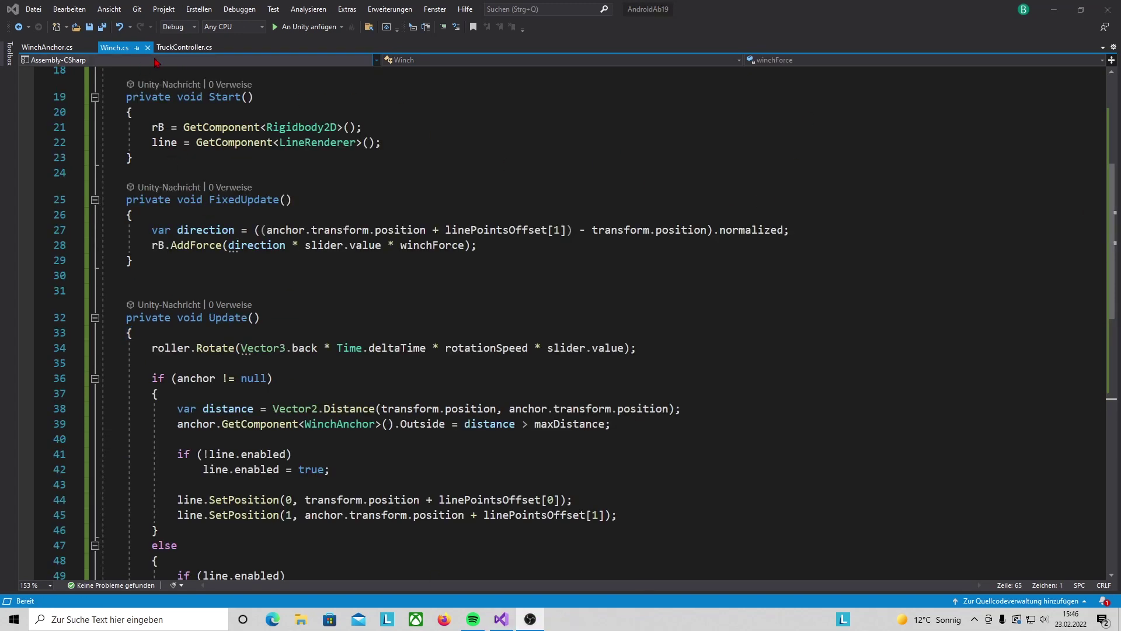
Step: Wrap the FixedUpdate pull in an if (anchor != null) check
left_click(167, 217)
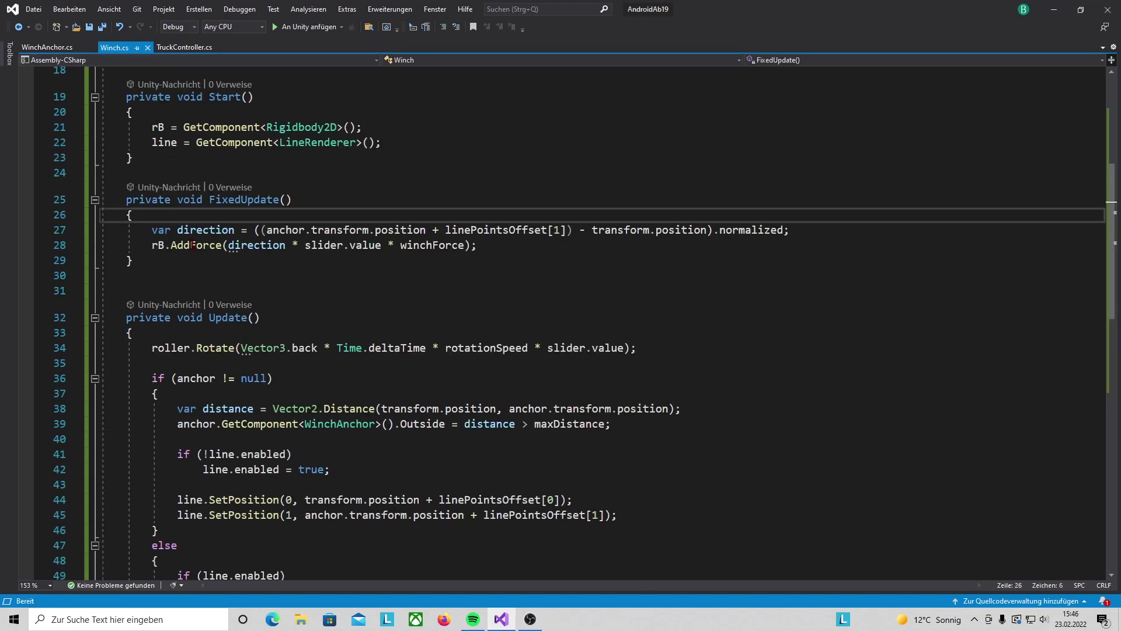
key("Return")
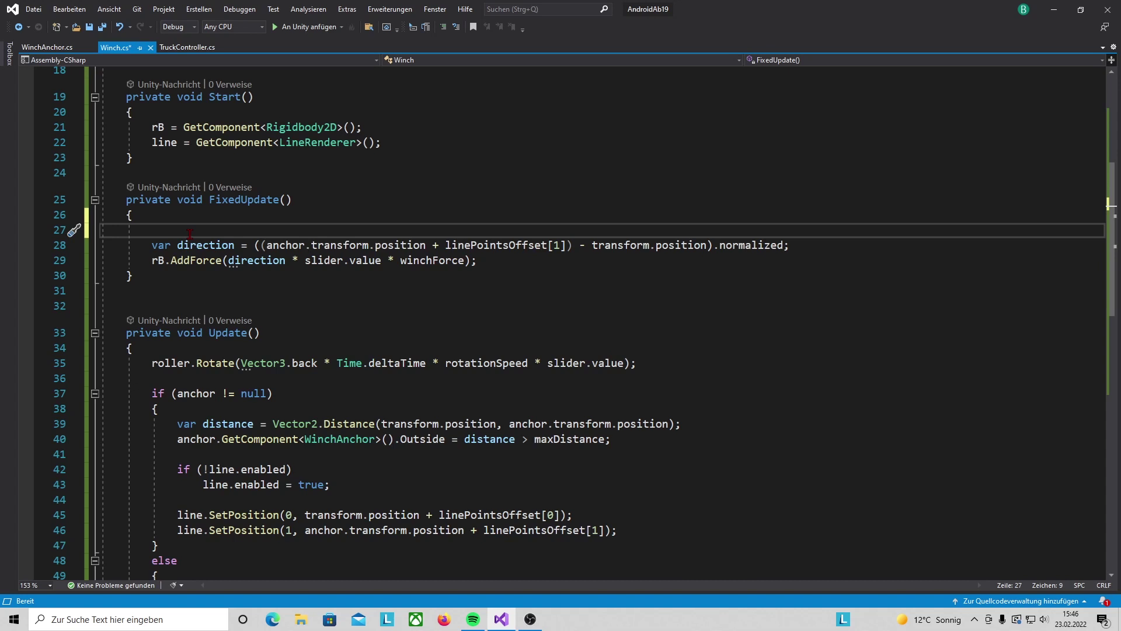
type("if()")
key("BackSpace")
type("anchor != null)")
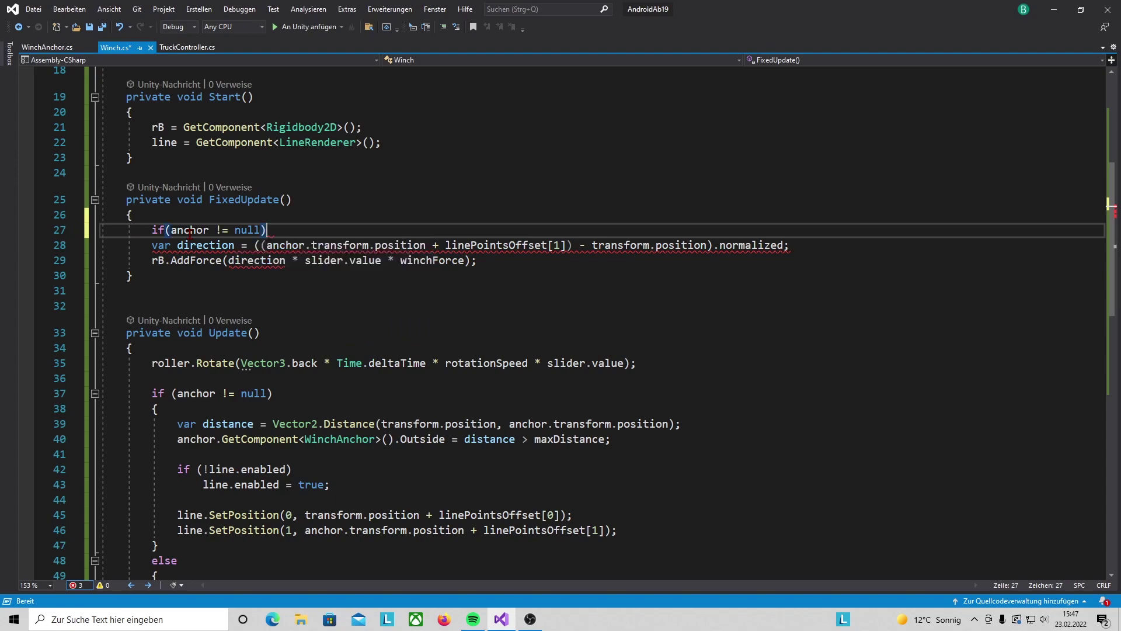
type(" {")
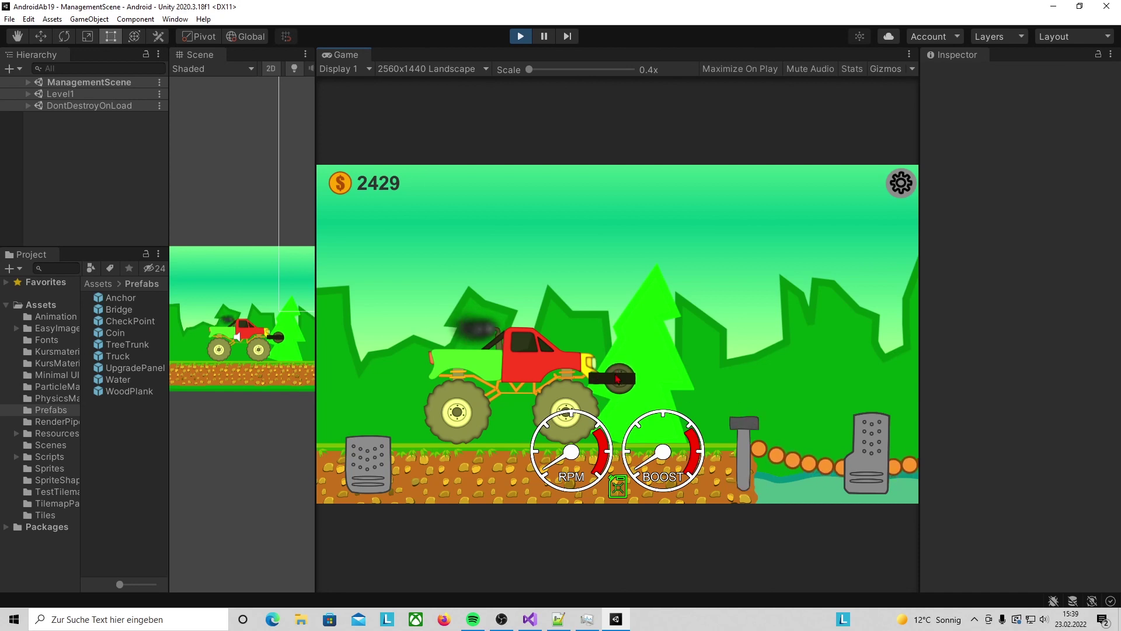
Step: Anchor the winch above the truck, pull and drive forward, then quit to the main menu
left_click(617, 372)
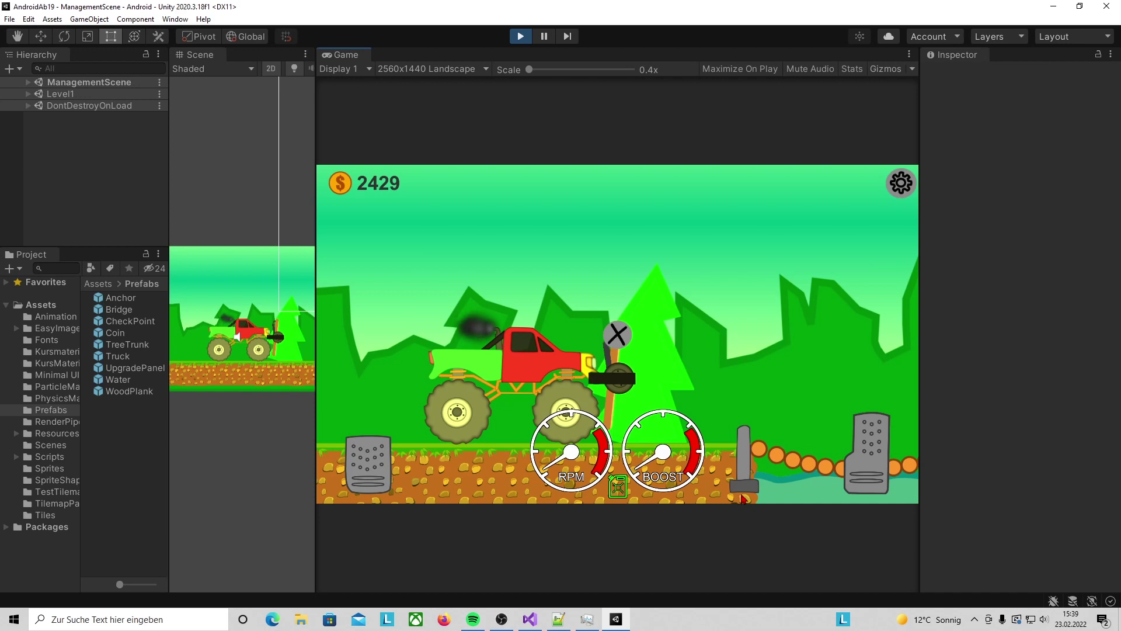
left_click(715, 416)
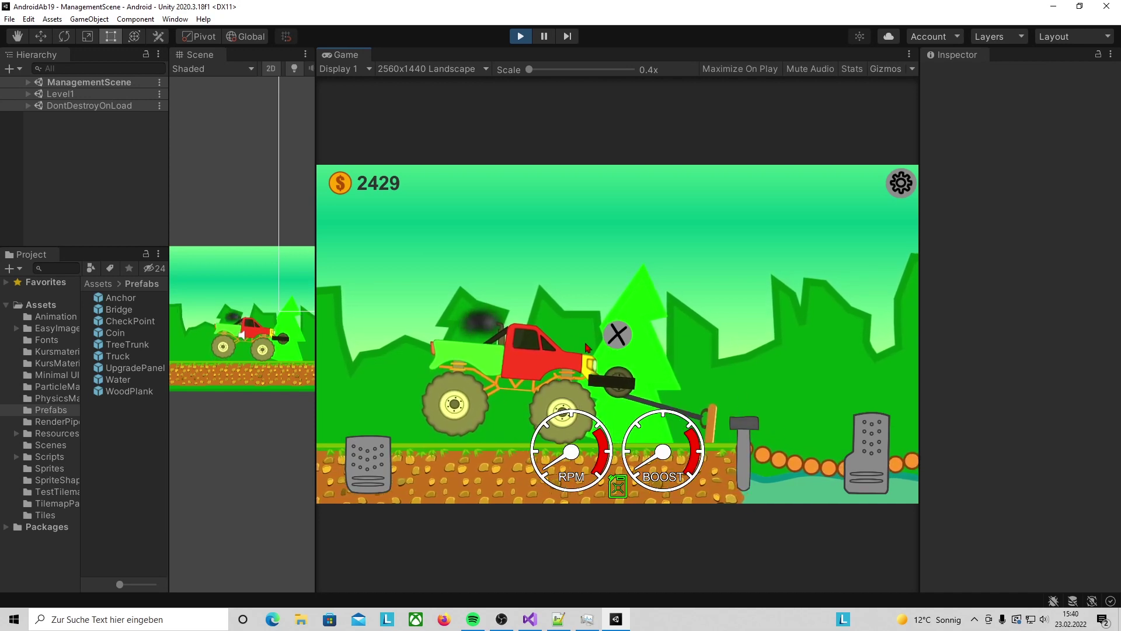
left_click(865, 469)
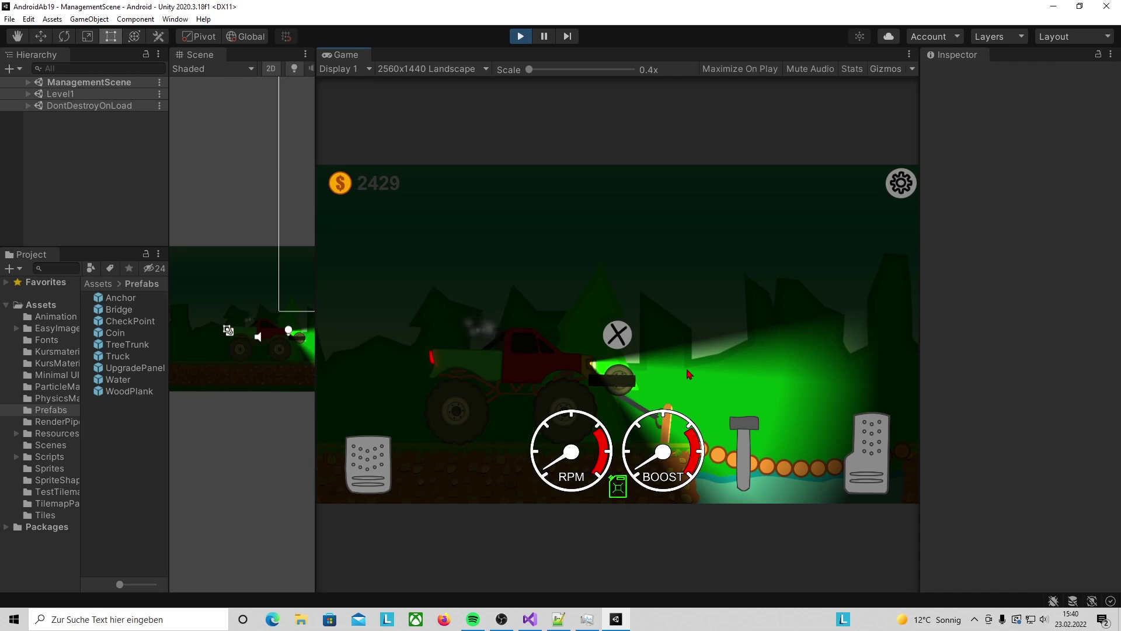
left_click(905, 191)
left_click(603, 400)
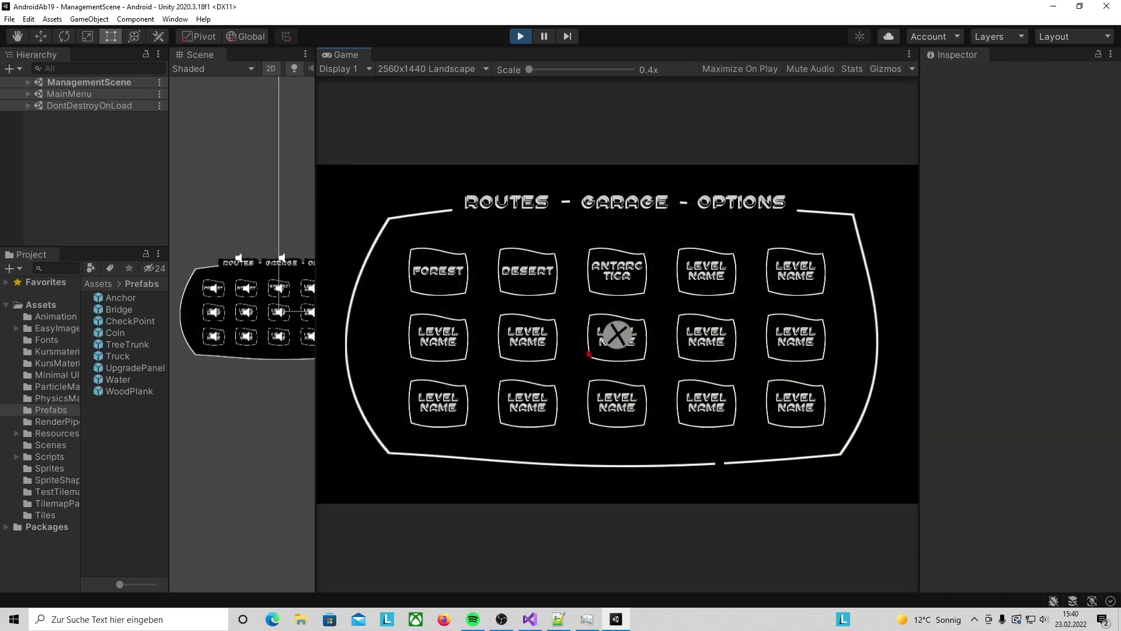
Step: Open the Garage from the running game's main menu and view its Special upgrades
left_click(637, 206)
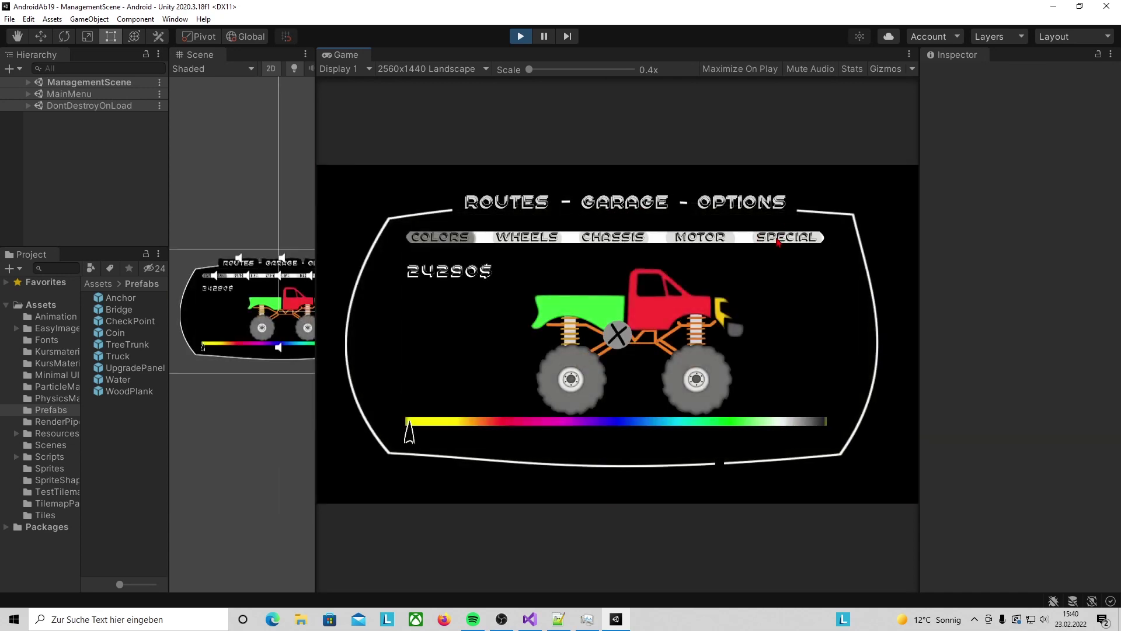
left_click(779, 242)
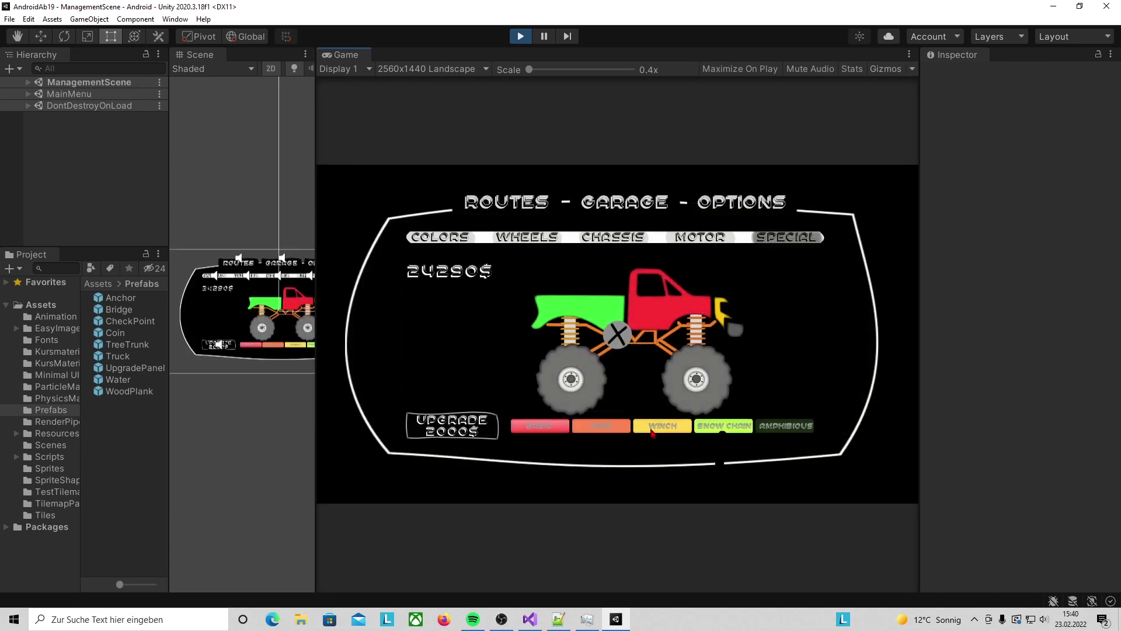